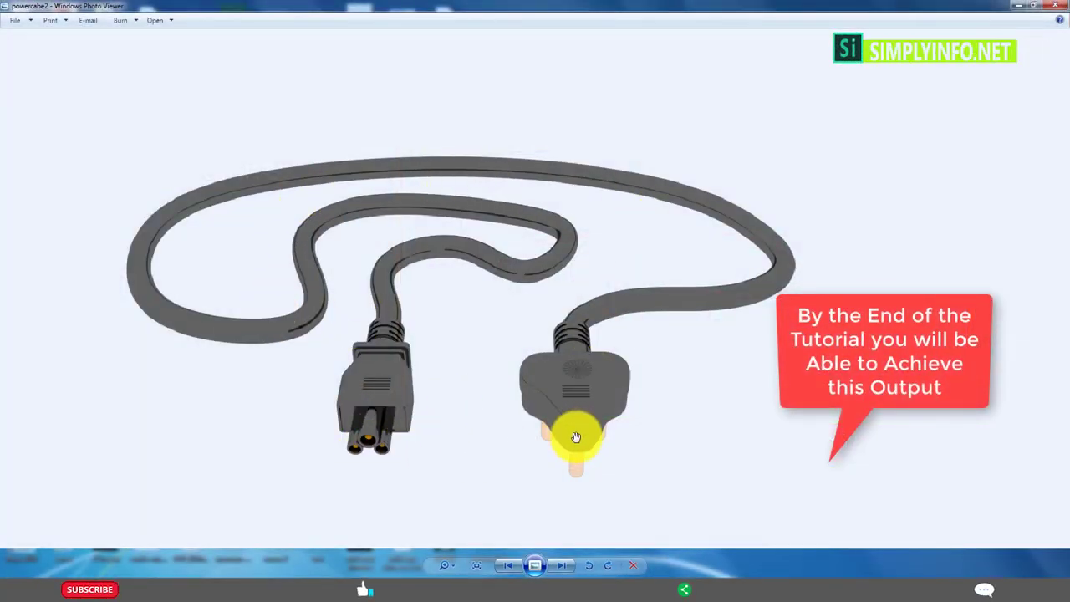
# Go back to the previous reference render, showing the cable with both plugs upright.
pyautogui.click(510, 566)
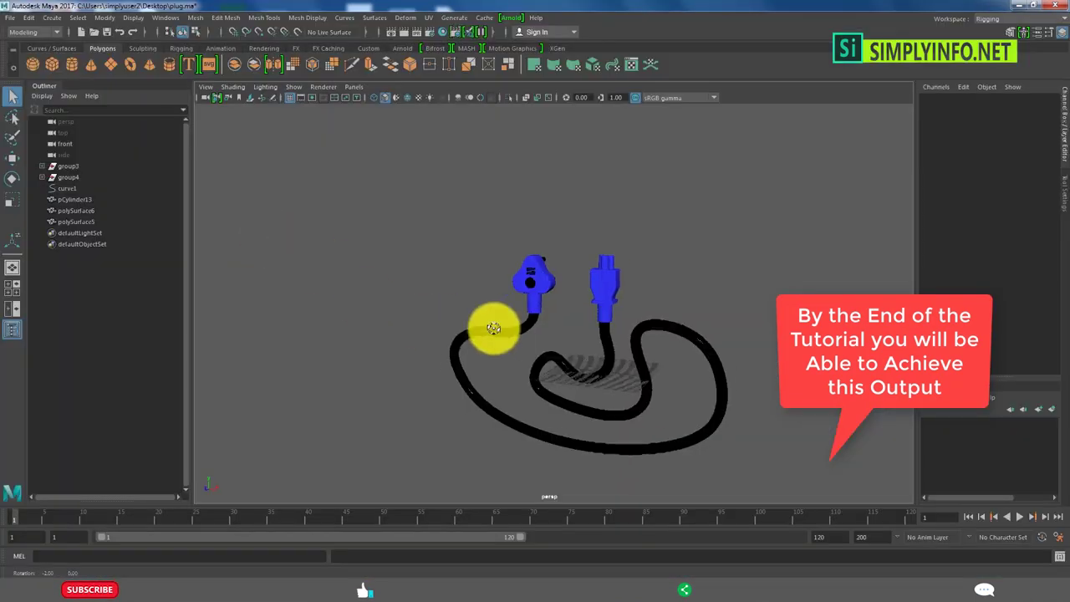
# Orbit around the finished power-cable model to inspect it.
pyautogui.moveTo(490, 326)
pyautogui.keyDown('alt'); pyautogui.mouseDown()
pyautogui.moveTo(468, 305)
pyautogui.moveTo(292, 301)
pyautogui.moveTo(220, 322)
pyautogui.moveTo(454, 342)
pyautogui.moveTo(409, 567)
pyautogui.mouseUp(); pyautogui.keyUp('alt')
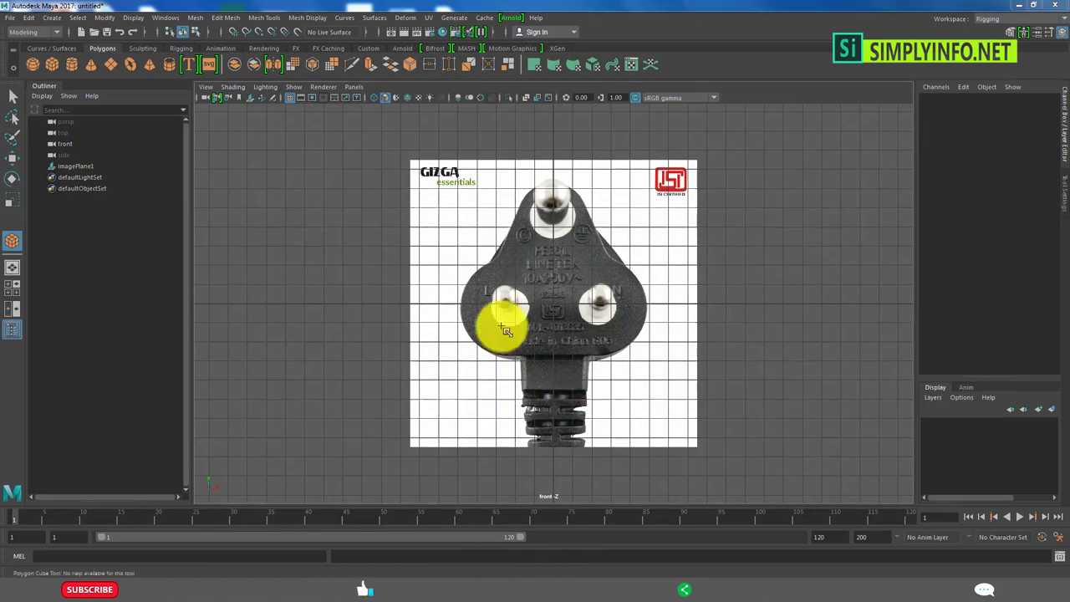
# Draw a polygon cube over the plug photo, turn on X-Ray, and move it over the body.
pyautogui.moveTo(459, 272)
pyautogui.mouseDown()
pyautogui.moveTo(649, 361)
pyautogui.moveTo(594, 298)
pyautogui.mouseUp()
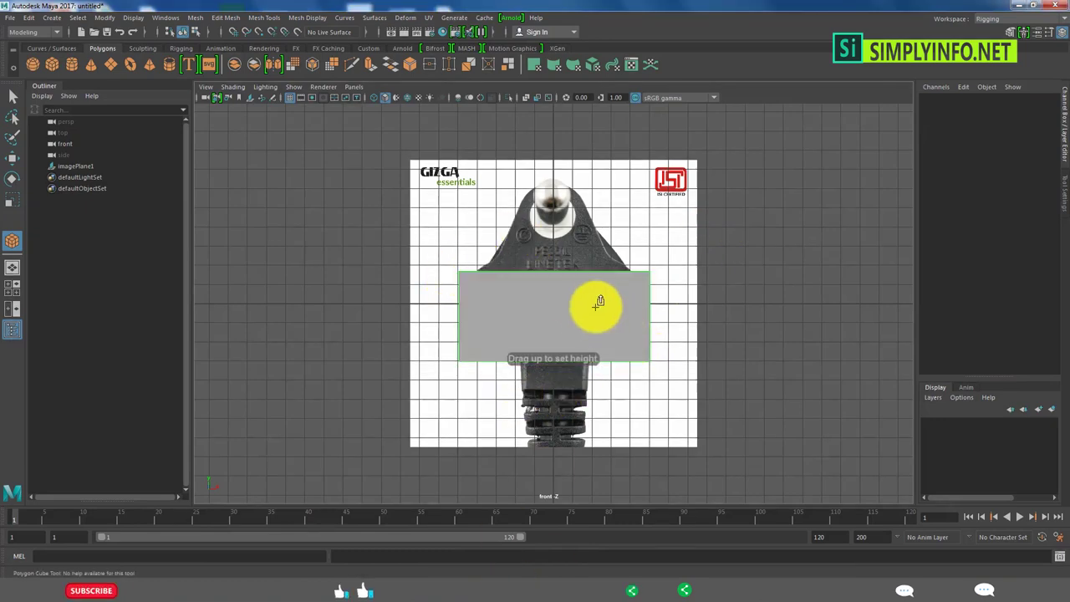
pyautogui.press('space')
pyautogui.press('space')
pyautogui.press('space')
pyautogui.press('space')
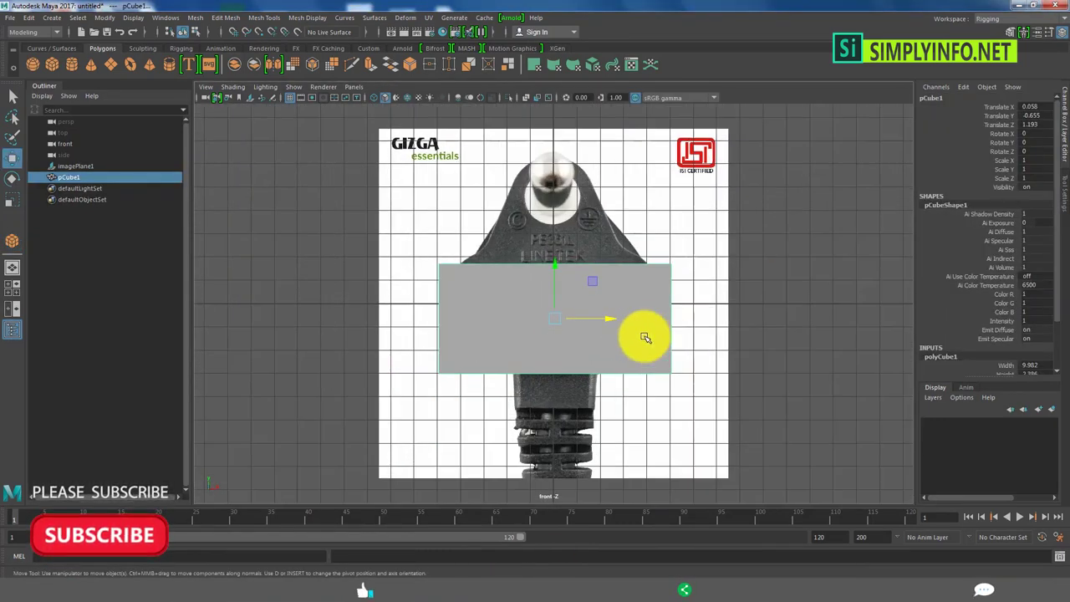
pyautogui.click(526, 97)
pyautogui.moveTo(541, 346); pyautogui.dragTo(552, 294)
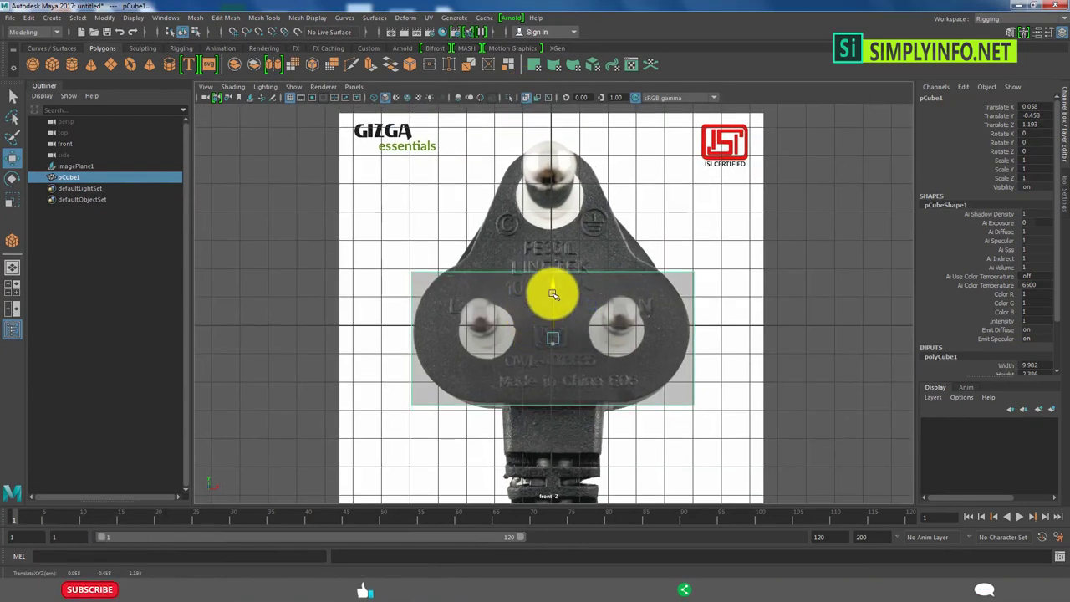
# Select the box's top vertices and insert a horizontal edge loop across the box.
pyautogui.press('F9')
pyautogui.moveTo(407, 291); pyautogui.dragTo(678, 331)
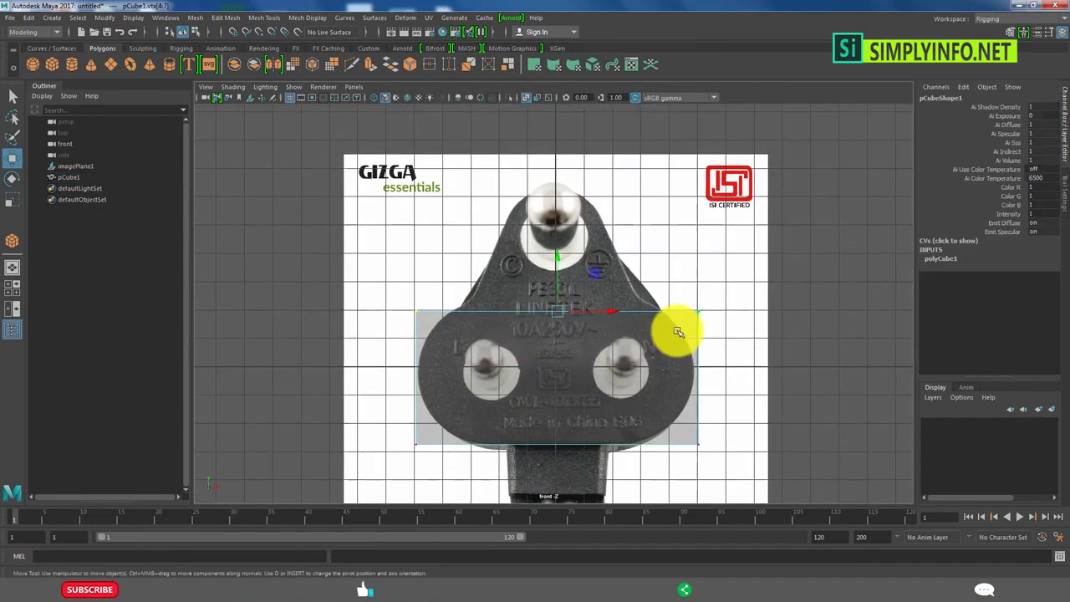
pyautogui.press('F10')
pyautogui.keyDown('shift'); pyautogui.moveTo(502, 353); pyautogui.dragTo(410, 391, button='right'); pyautogui.keyUp('shift')
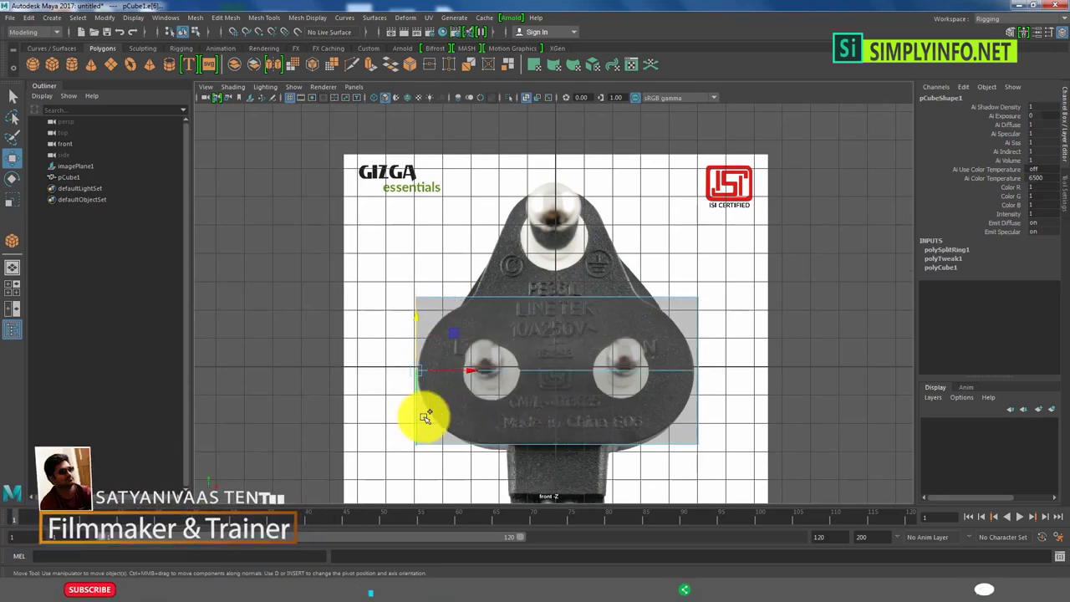
# Add a second edge loop and pull the left-side vertices to the plug's rounded outline.
pyautogui.moveTo(426, 410)
pyautogui.mouseDown()
pyautogui.moveTo(465, 352)
pyautogui.moveTo(506, 317)
pyautogui.mouseUp()
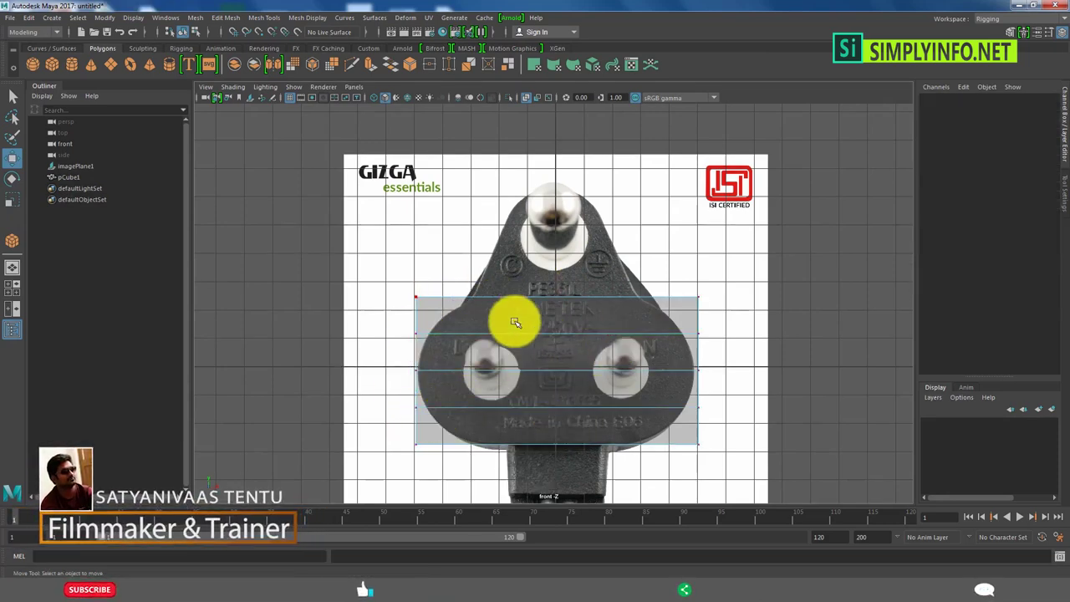
pyautogui.scroll(2, 507, 317)
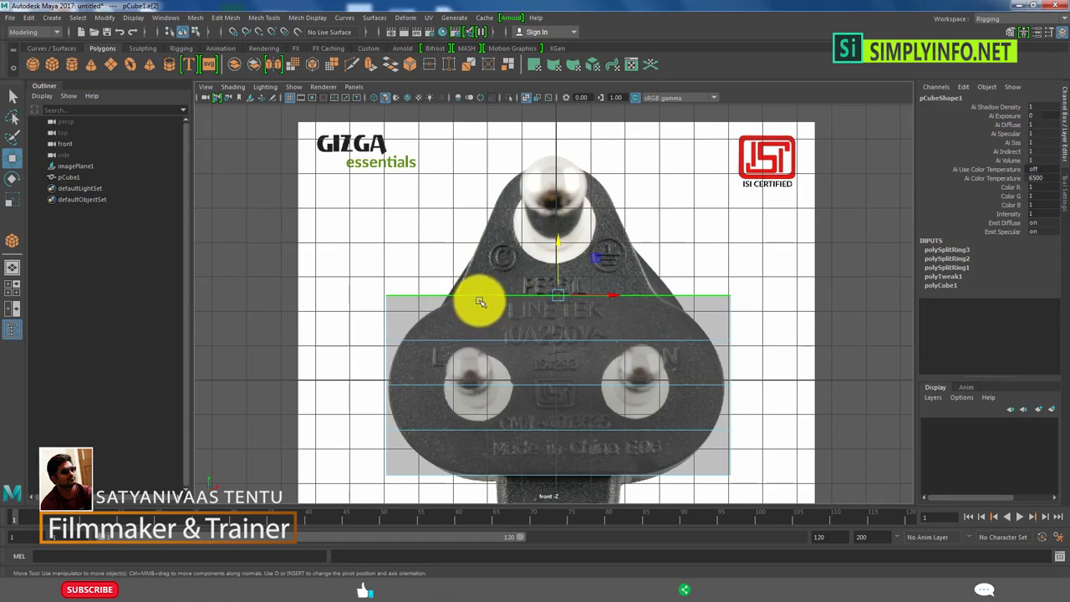
pyautogui.press('F9')
pyautogui.moveTo(372, 305); pyautogui.dragTo(420, 284)
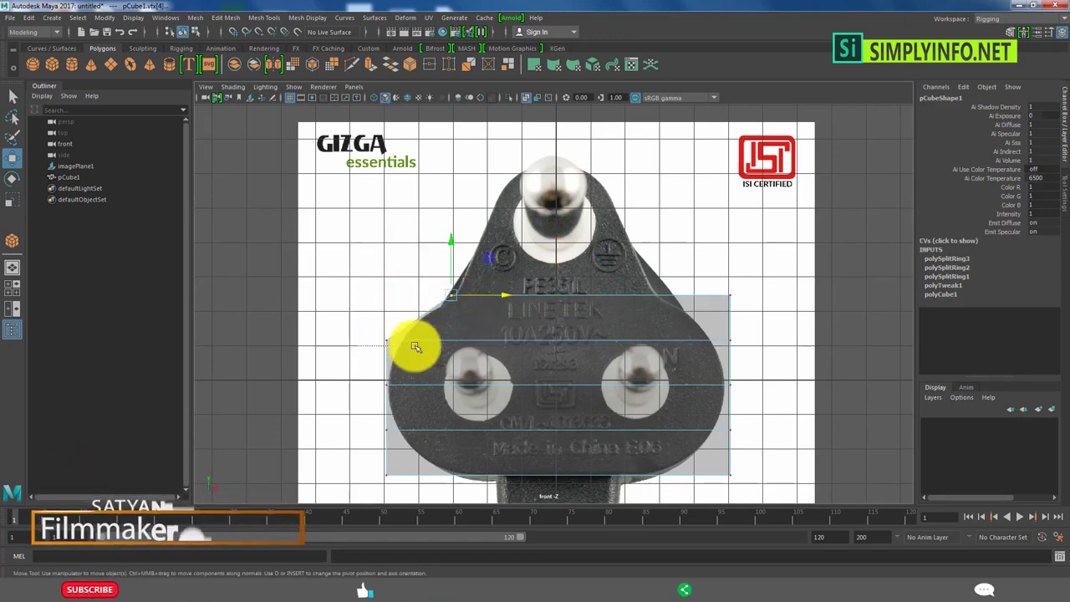
pyautogui.moveTo(437, 332)
pyautogui.mouseDown()
pyautogui.moveTo(366, 375)
pyautogui.moveTo(432, 386)
pyautogui.mouseUp()
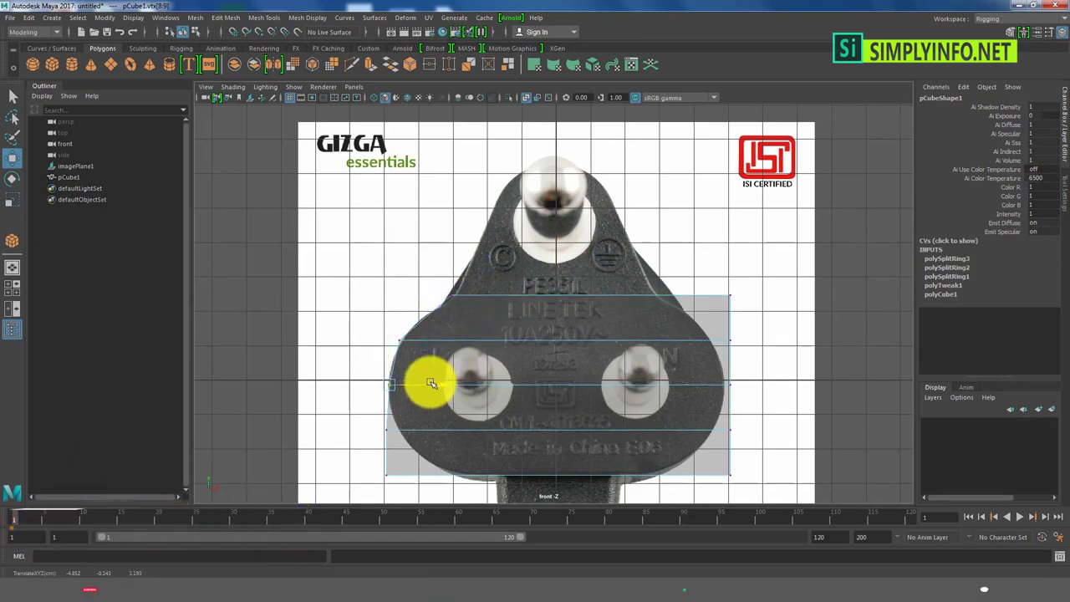
pyautogui.moveTo(377, 428); pyautogui.dragTo(406, 494)
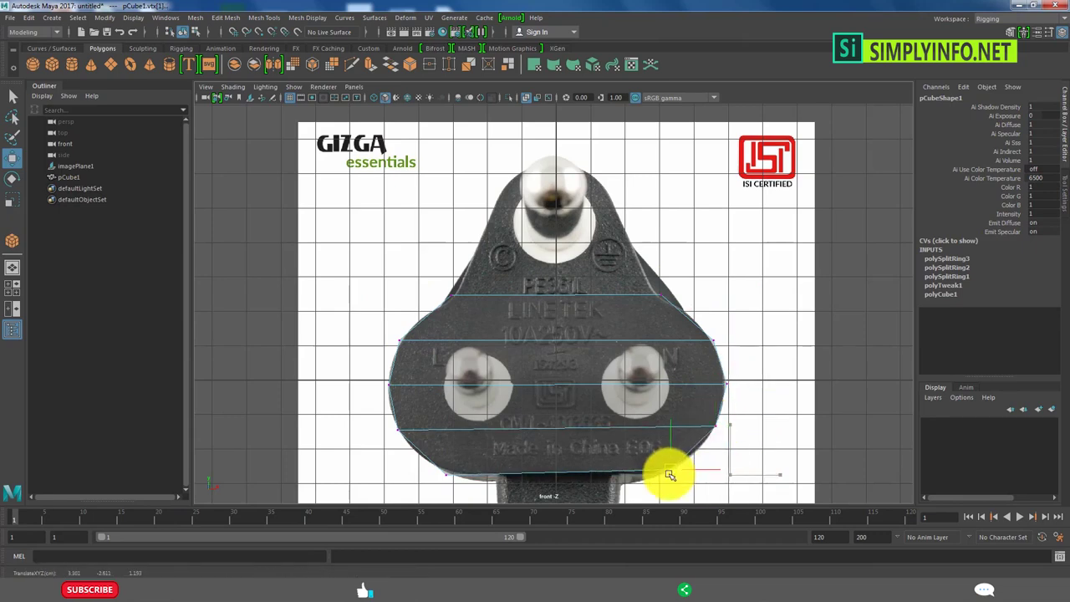
# Insert another edge loop near the bottom of the box.
pyautogui.press('F10')
pyautogui.click(437, 445)
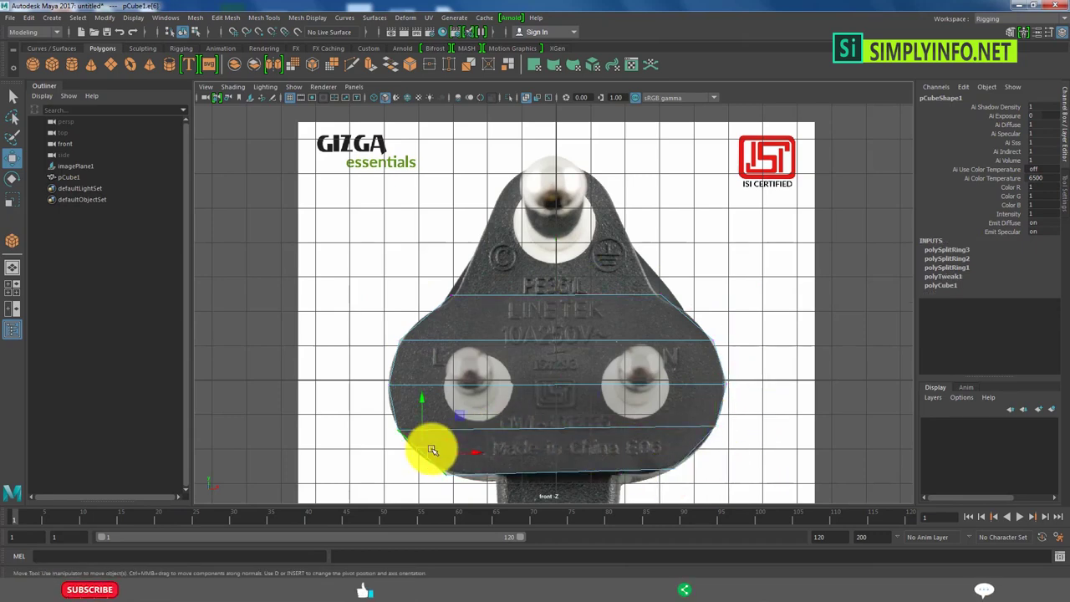
pyautogui.moveTo(431, 449); pyautogui.dragTo(441, 456)
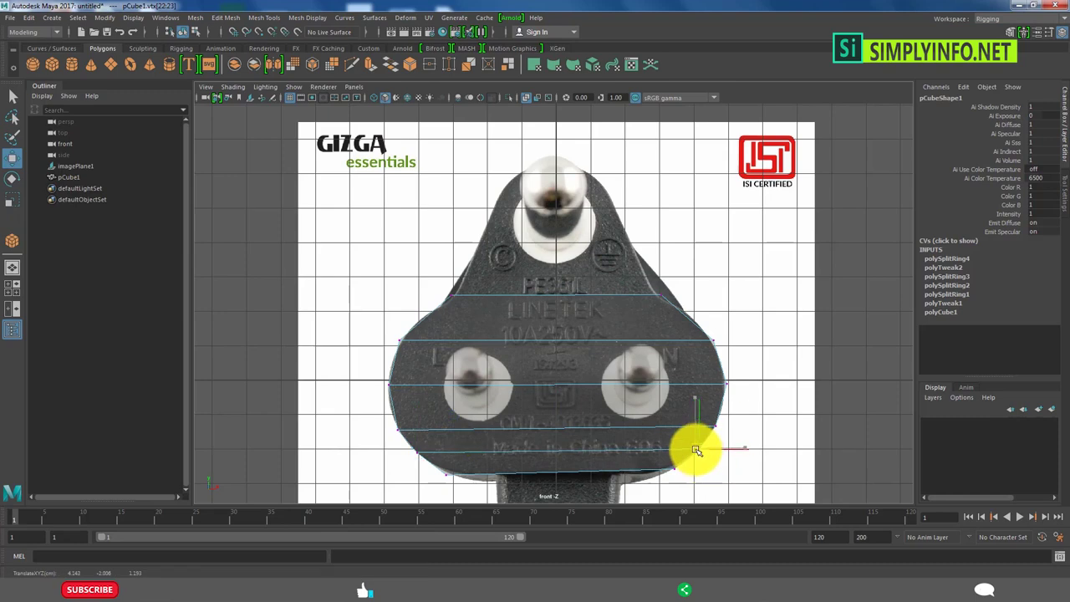
pyautogui.keyDown('alt'); pyautogui.moveTo(696, 451); pyautogui.dragTo(749, 503, button='middle'); pyautogui.keyUp('alt')
pyautogui.rightClick(546, 354)
pyautogui.click(547, 349)
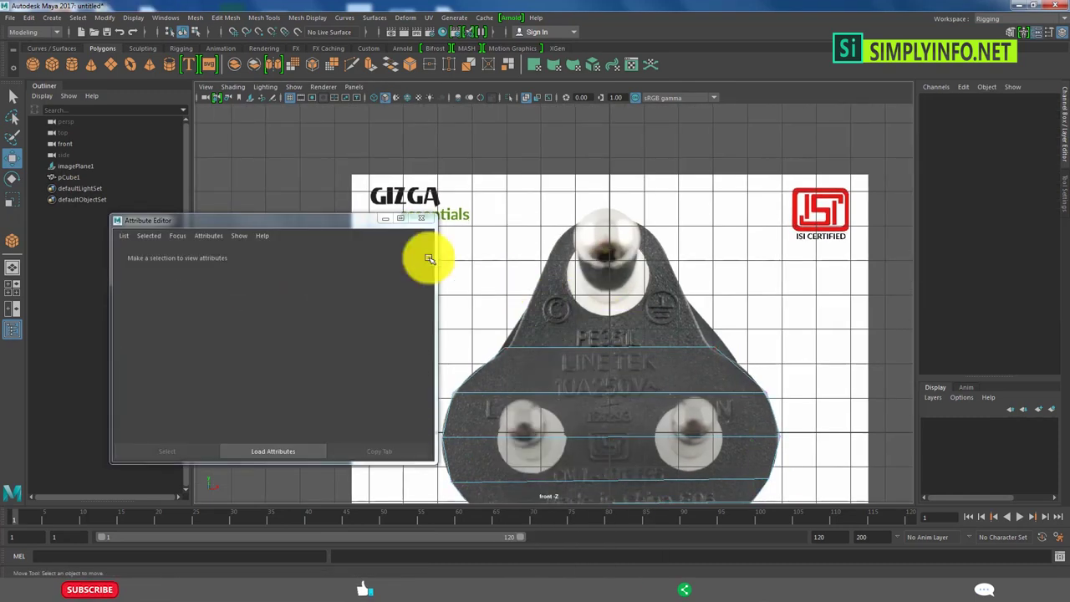
# Extrude the box's top face upward toward the top pin and add an edge loop across it.
pyautogui.click(420, 218)
pyautogui.click(693, 406)
pyautogui.keyDown('shift'); pyautogui.rightClick(613, 306); pyautogui.keyUp('shift')
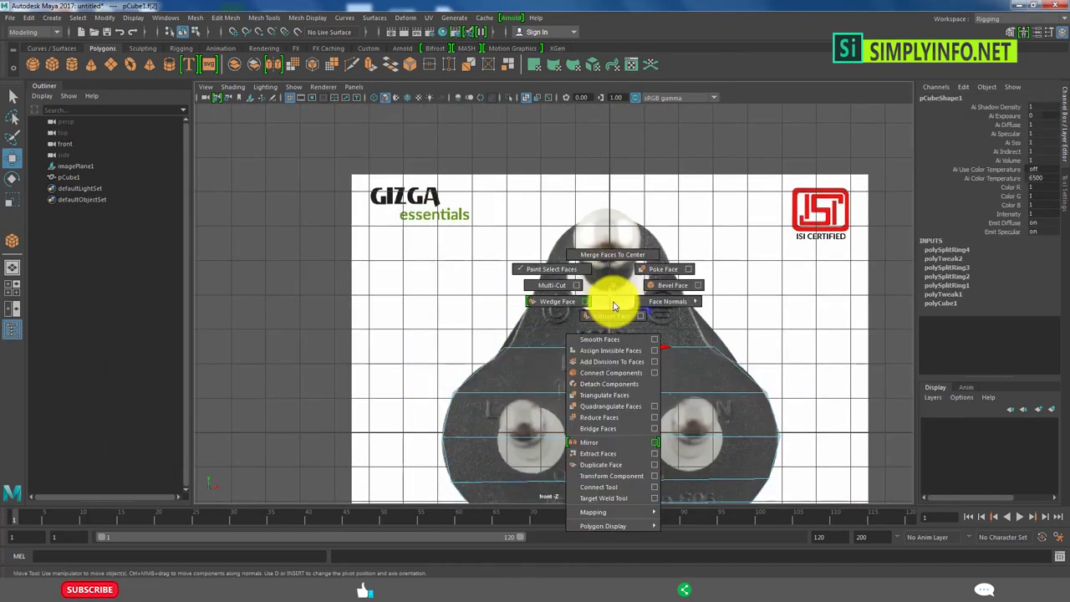
pyautogui.keyDown('alt'); pyautogui.moveTo(611, 172); pyautogui.dragTo(669, 258, button='middle'); pyautogui.keyUp('alt')
pyautogui.click(658, 264)
pyautogui.keyDown('shift'); pyautogui.rightClick(658, 265); pyautogui.keyUp('shift')
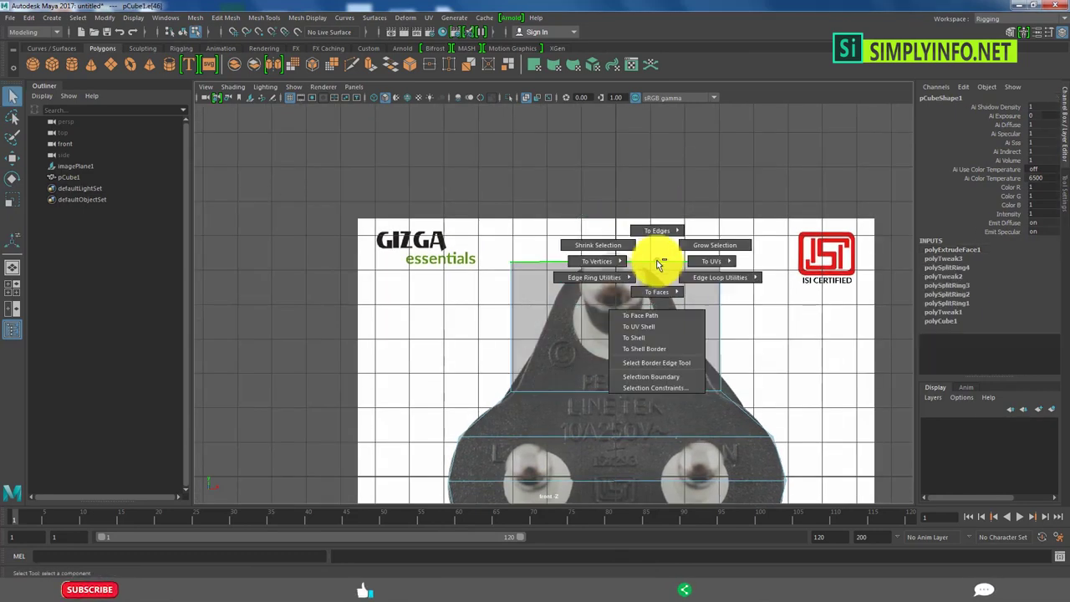
pyautogui.click(597, 261)
# Taper the extruded top by moving and scaling its vertices and adding edge loops to round the lobe.
pyautogui.press('w')
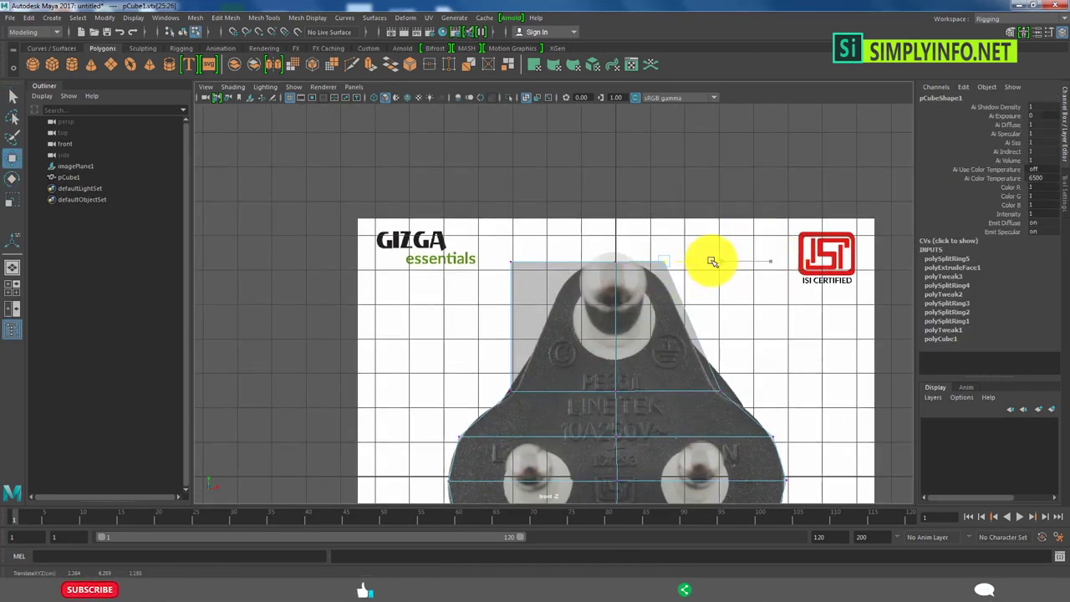
pyautogui.moveTo(583, 262); pyautogui.dragTo(619, 266)
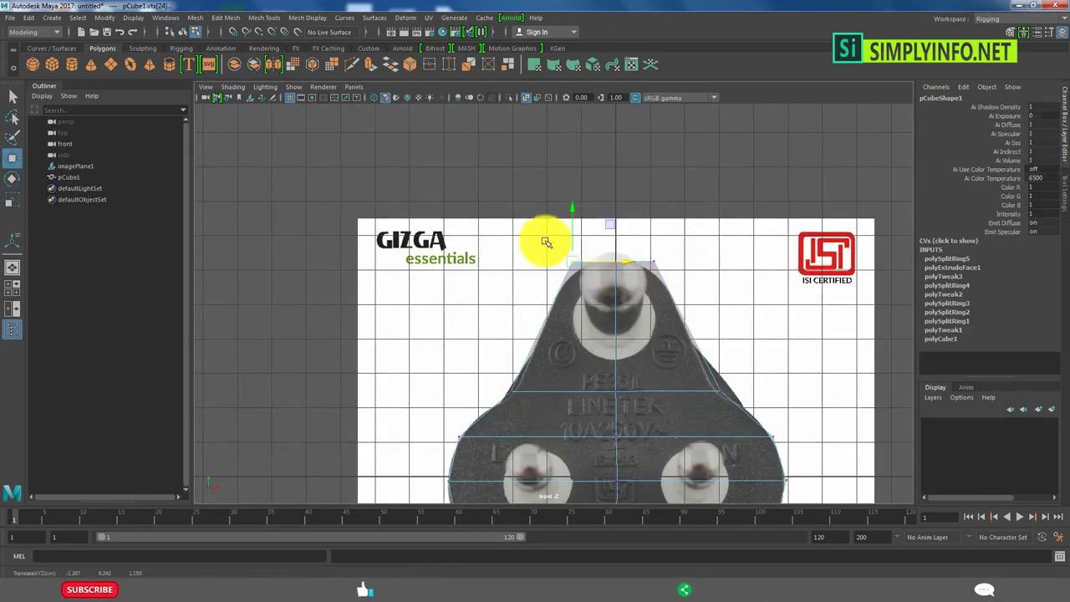
pyautogui.keyDown('shift'); pyautogui.moveTo(691, 283); pyautogui.dragTo(618, 214); pyautogui.keyUp('shift')
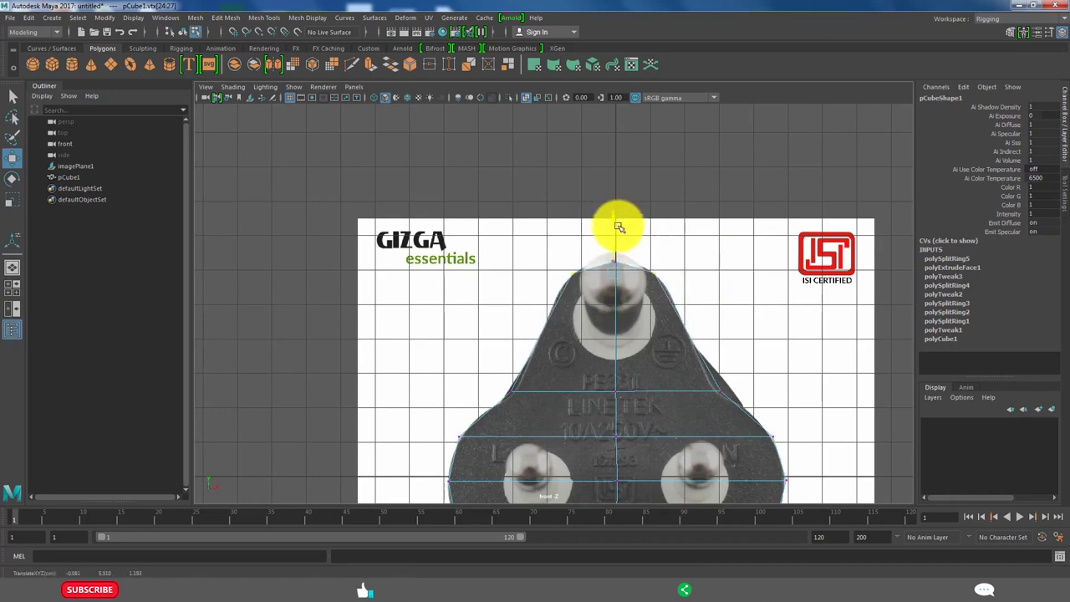
pyautogui.click(684, 329)
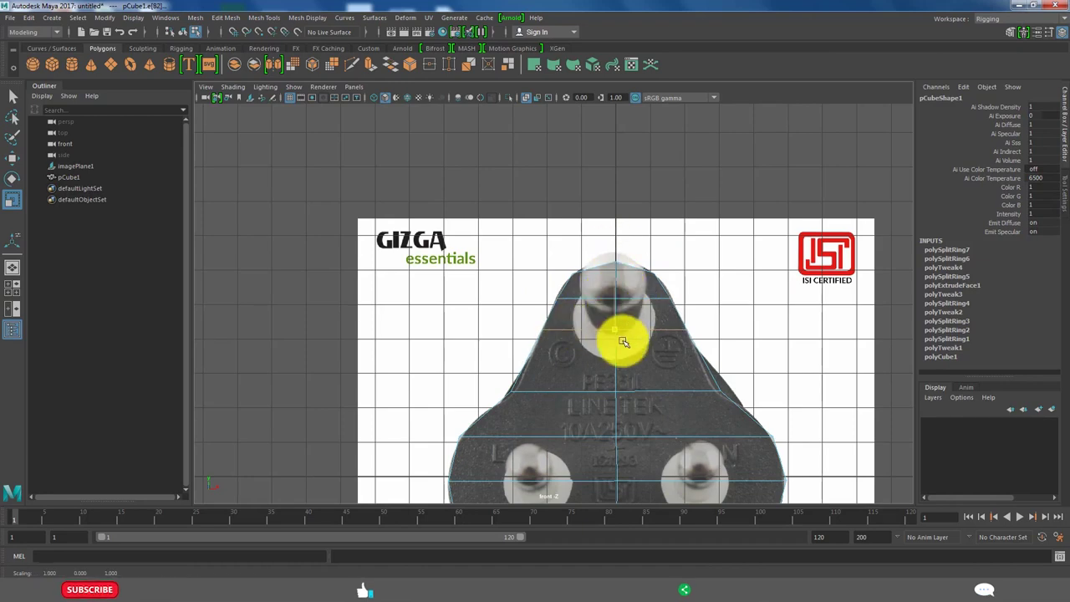
pyautogui.click(616, 267)
pyautogui.press('r')
pyautogui.scroll(3, 633, 275)
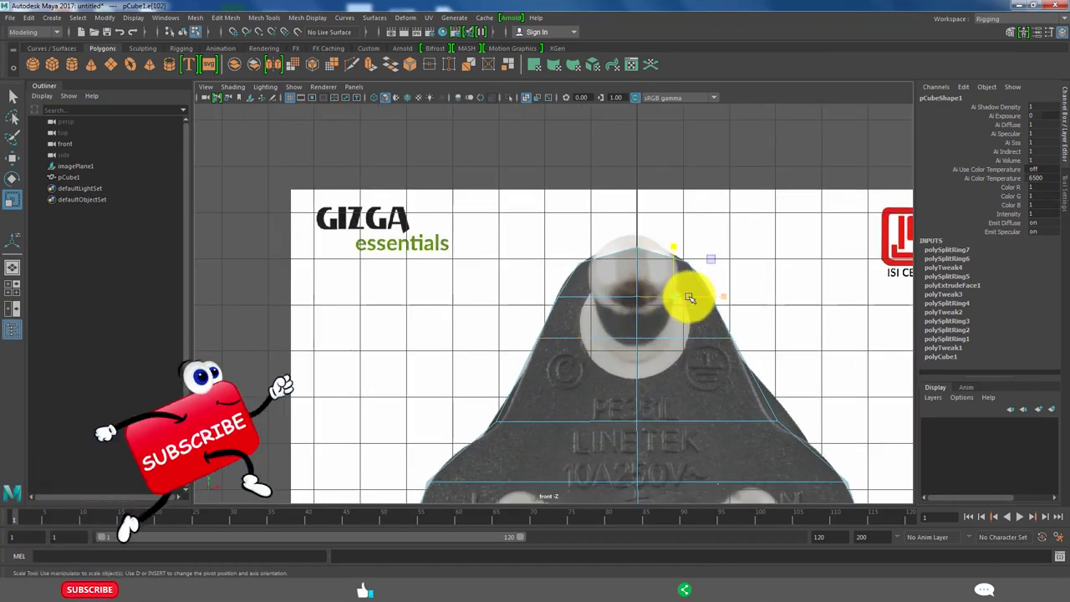
pyautogui.click(640, 270)
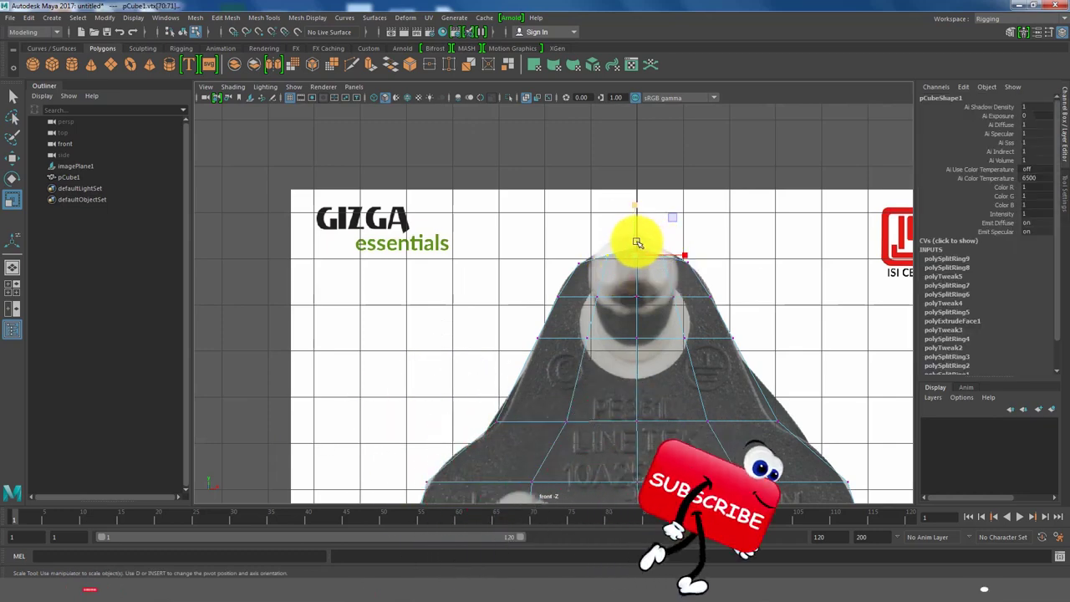
pyautogui.press('F8')
# Enlarge the perspective view and orbit around the mesh from the side and above.
pyautogui.press('w')
pyautogui.press('space')
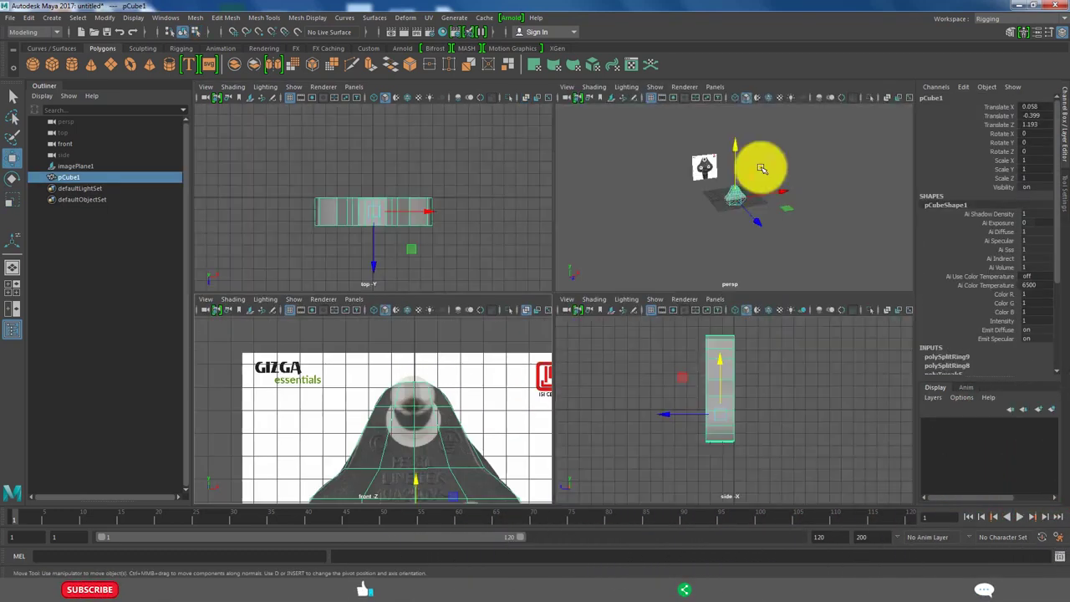
pyautogui.press('space')
pyautogui.scroll(5, 671, 293)
pyautogui.keyDown('alt'); pyautogui.moveTo(547, 270); pyautogui.dragTo(526, 244); pyautogui.keyUp('alt')
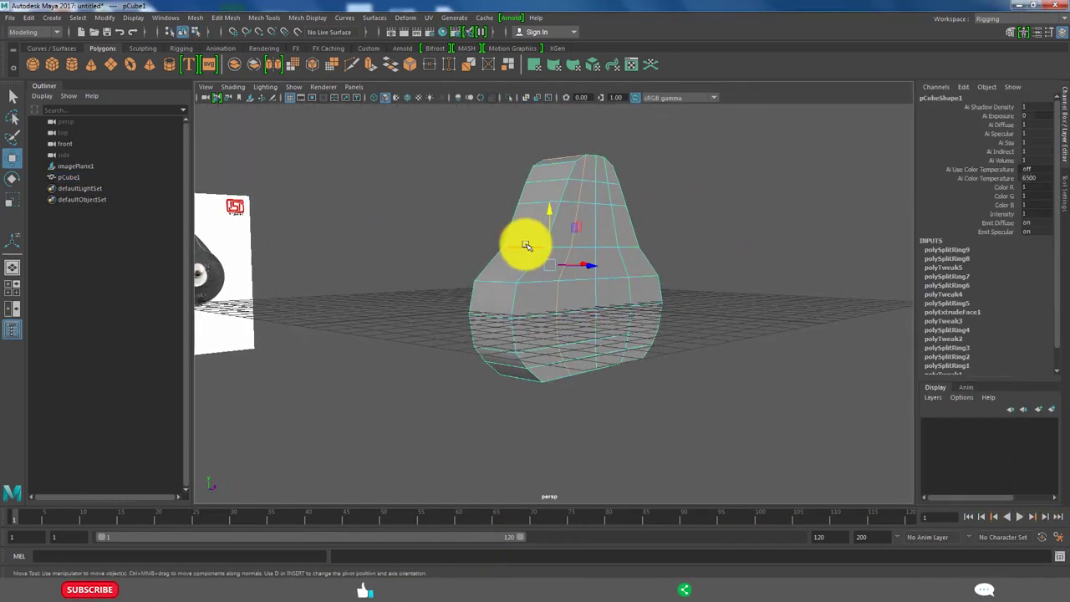
pyautogui.keyDown('alt'); pyautogui.moveTo(583, 159); pyautogui.dragTo(613, 210); pyautogui.keyUp('alt')
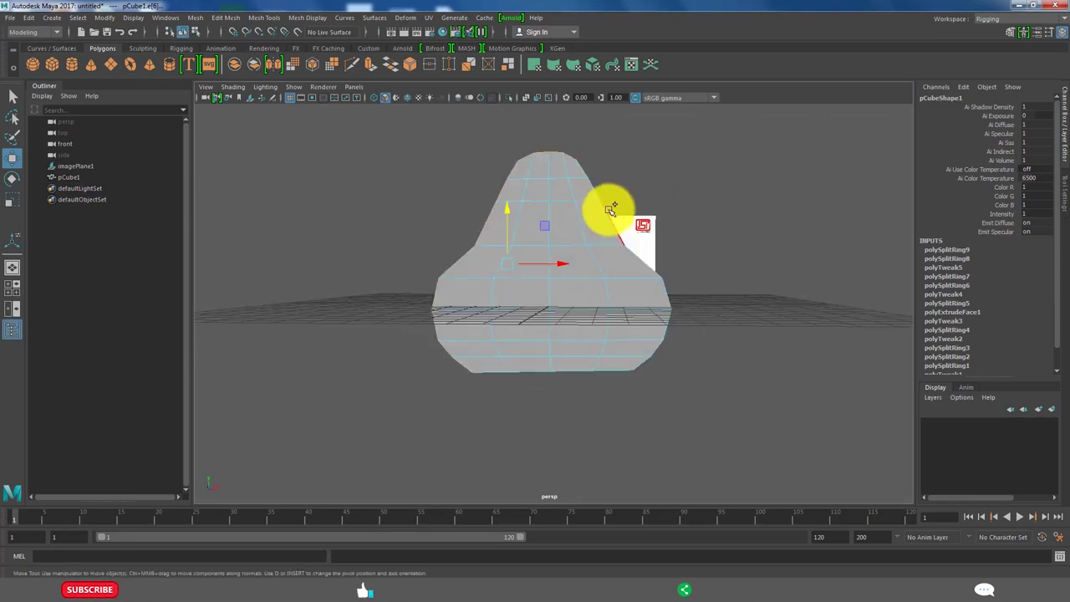
pyautogui.moveTo(585, 370)
pyautogui.keyDown('alt'); pyautogui.mouseDown()
pyautogui.moveTo(566, 329)
pyautogui.moveTo(619, 347)
pyautogui.moveTo(549, 353)
pyautogui.moveTo(573, 382)
pyautogui.moveTo(649, 346)
pyautogui.moveTo(380, 212)
pyautogui.mouseUp(); pyautogui.keyUp('alt')
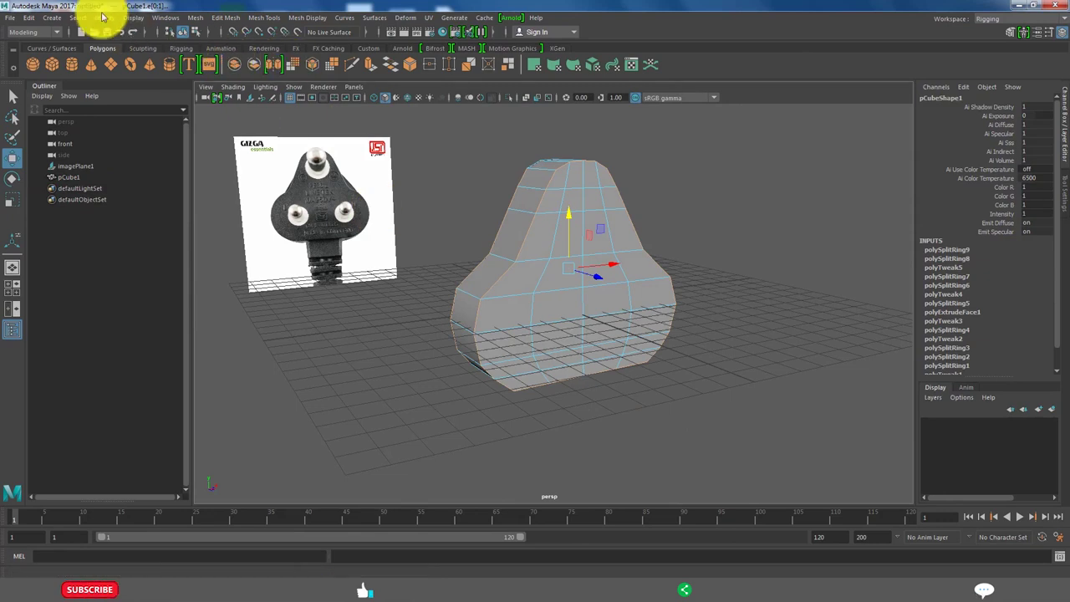
# Choose Bevel from the Edit Mesh menu and reselect the plug body from an angled view.
pyautogui.click(201, 20)
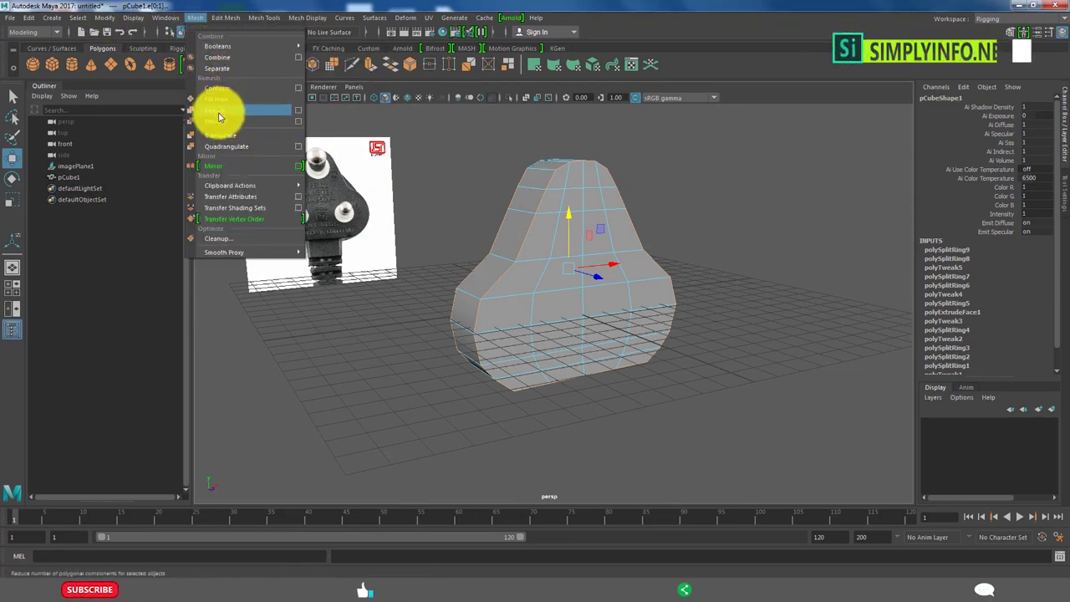
pyautogui.click(231, 57)
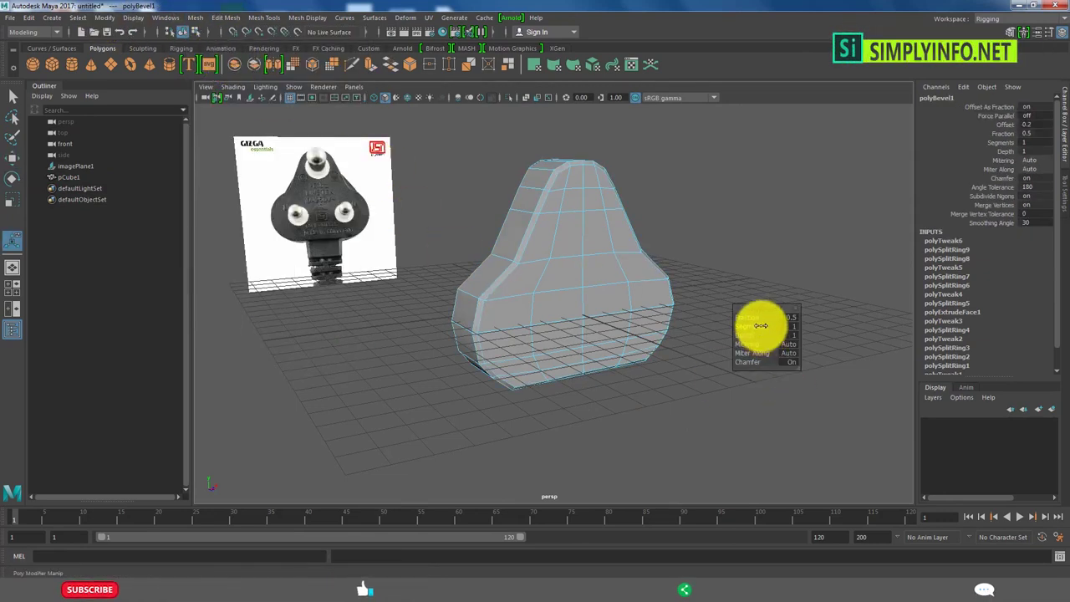
pyautogui.click(597, 258)
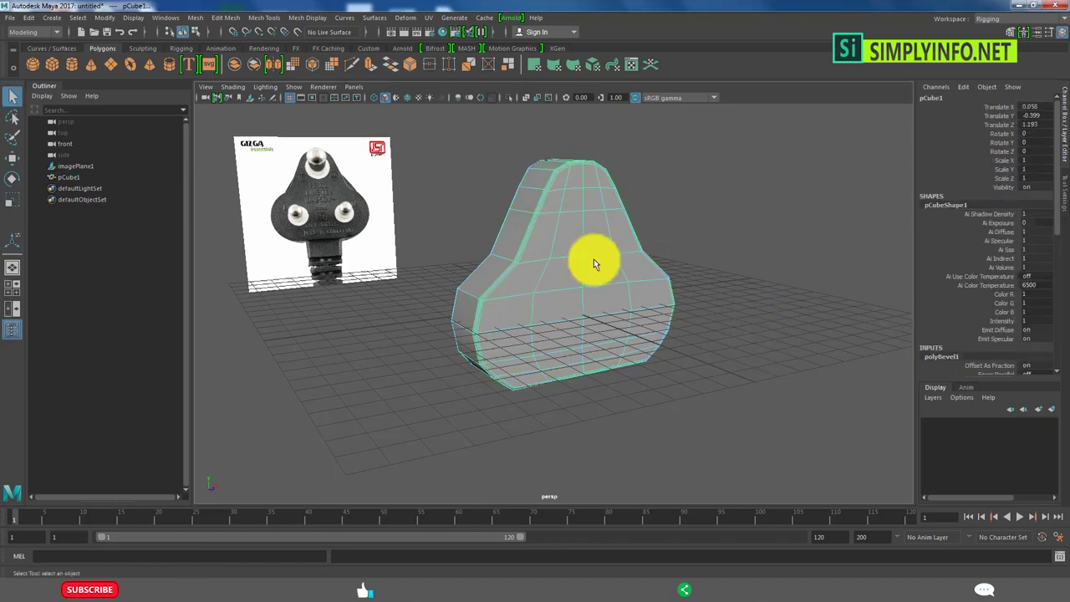
pyautogui.keyDown('alt'); pyautogui.moveTo(597, 259); pyautogui.dragTo(645, 315); pyautogui.keyUp('alt')
pyautogui.click(722, 273)
pyautogui.moveTo(722, 273)
pyautogui.keyDown('alt'); pyautogui.mouseDown()
pyautogui.moveTo(738, 279)
pyautogui.moveTo(628, 282)
pyautogui.mouseUp(); pyautogui.keyUp('alt')
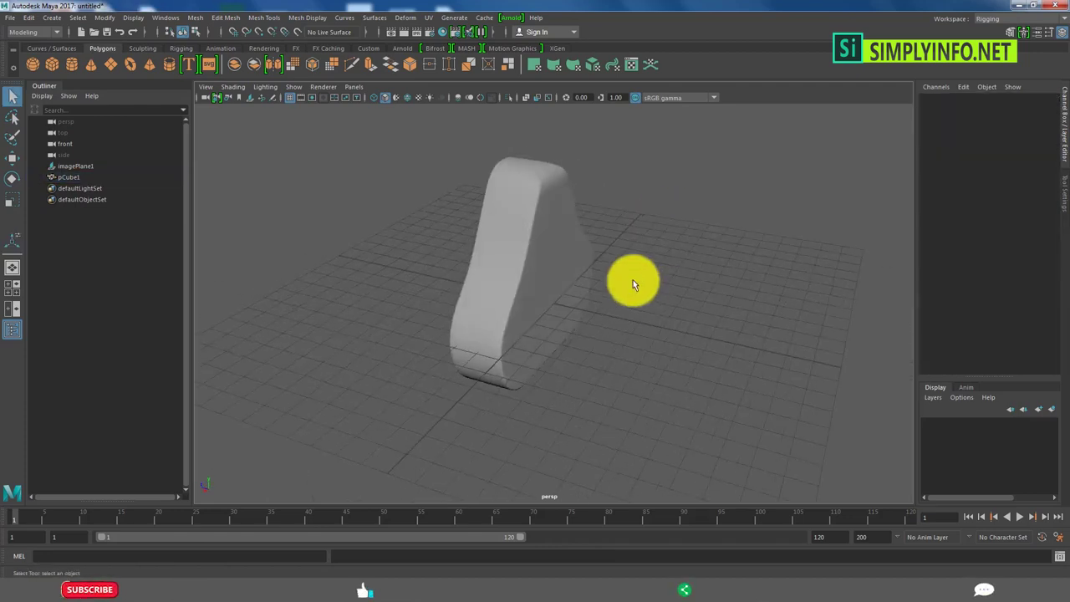
pyautogui.click(581, 250)
pyautogui.keyDown('alt'); pyautogui.moveTo(582, 249); pyautogui.dragTo(609, 253); pyautogui.keyUp('alt')
# Bevel the body's edges with 2 segments at fraction 0.5 and view it in smooth preview.
pyautogui.press('F10')
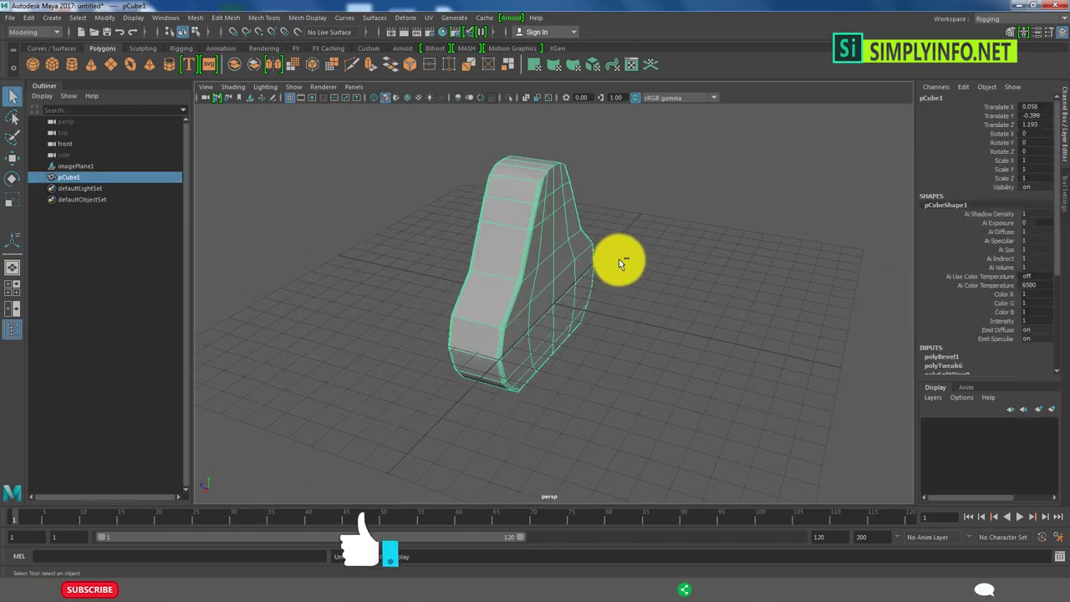
pyautogui.scroll(5, 619, 260)
pyautogui.moveTo(550, 265)
pyautogui.keyDown('alt'); pyautogui.mouseDown()
pyautogui.moveTo(519, 223)
pyautogui.moveTo(530, 239)
pyautogui.mouseUp(); pyautogui.keyUp('alt')
pyautogui.scroll(-3, 553, 236)
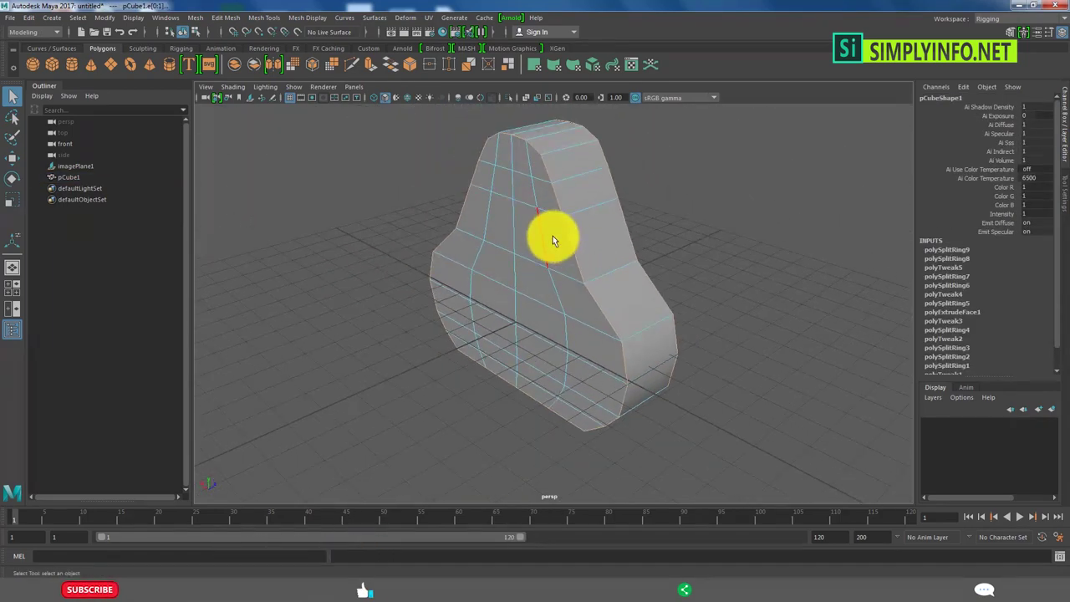
pyautogui.hotkey('ctrl', 'b')
pyautogui.keyDown('alt'); pyautogui.moveTo(746, 327); pyautogui.dragTo(585, 248); pyautogui.keyUp('alt')
pyautogui.press('3')
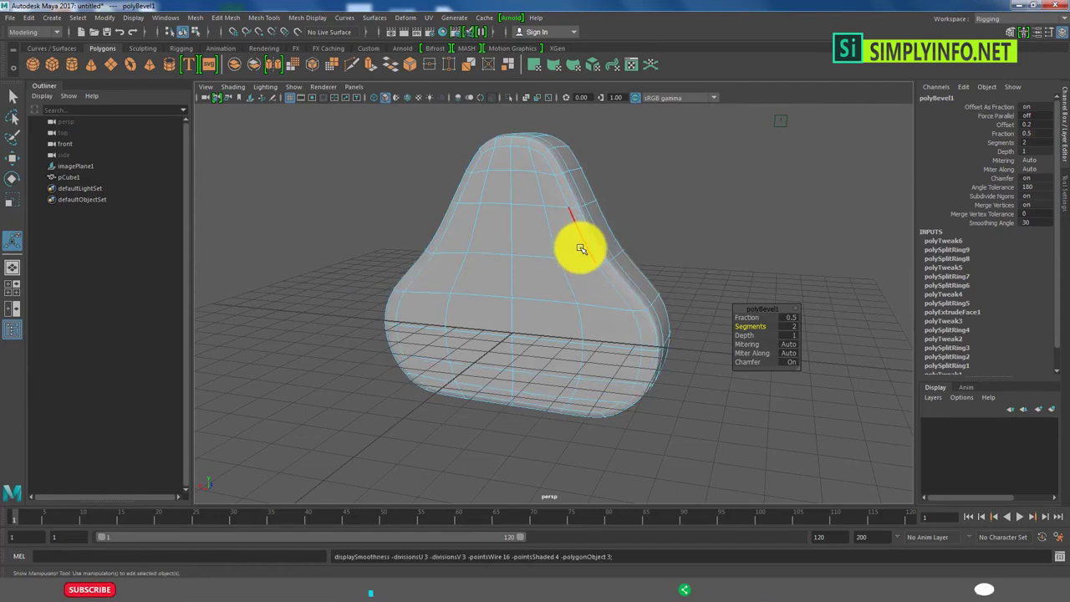
pyautogui.click(585, 248)
pyautogui.keyDown('alt'); pyautogui.moveTo(681, 259); pyautogui.dragTo(633, 235); pyautogui.keyUp('alt')
pyautogui.press('space')
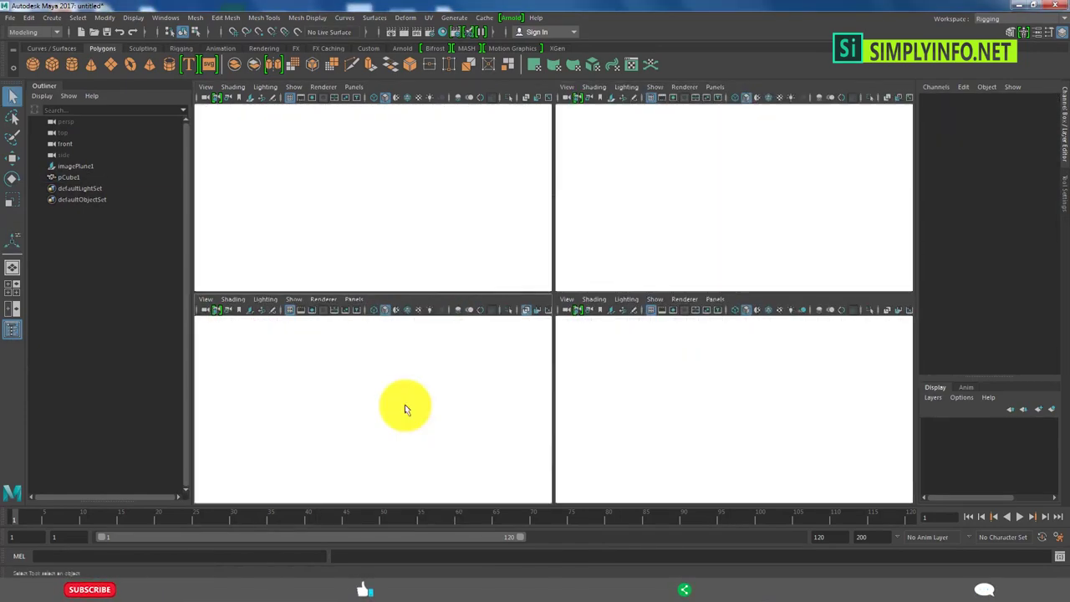
# Scale the connector body to 0.895 in Z from the front view.
pyautogui.press('space')
pyautogui.click(562, 400)
pyautogui.press('F9')
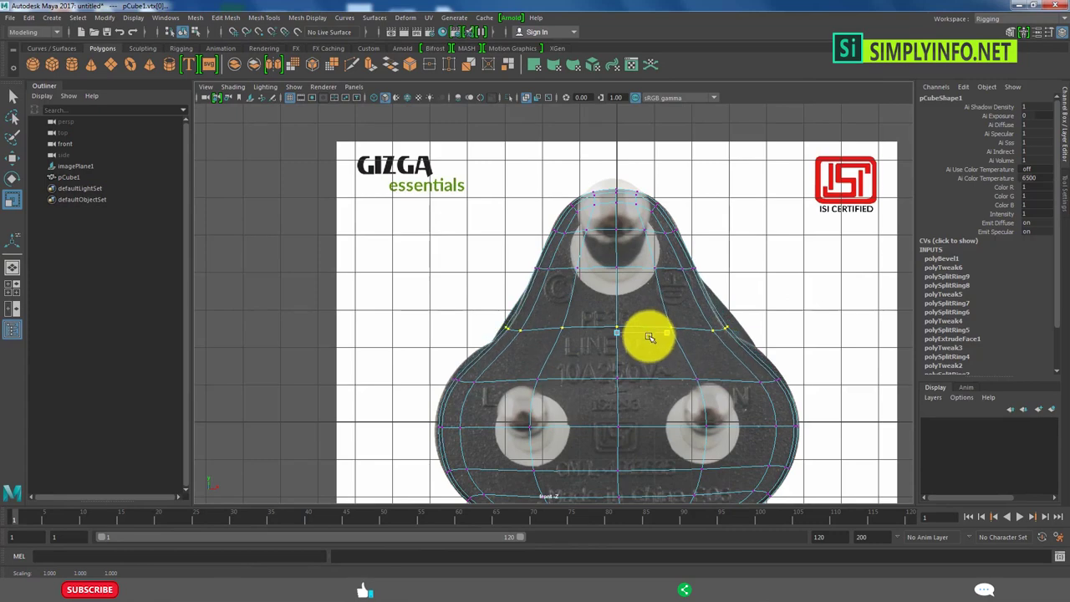
pyautogui.moveTo(602, 292); pyautogui.dragTo(788, 256, button='right')
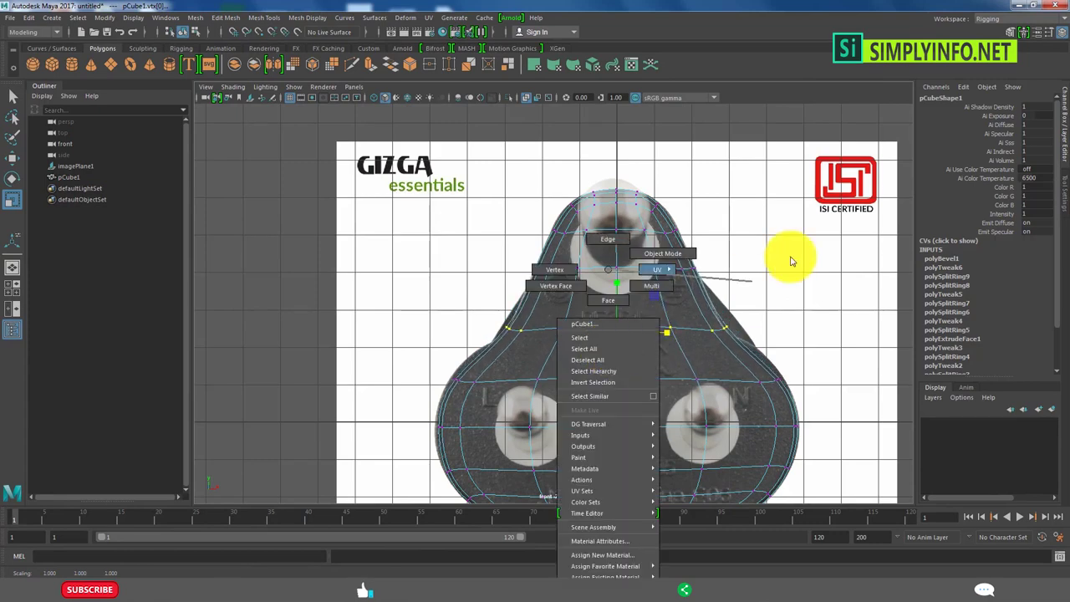
pyautogui.click(700, 335)
# Duplicate the connector body in perspective to create pCube2.
pyautogui.press('space')
pyautogui.keyDown('alt'); pyautogui.moveTo(604, 261); pyautogui.dragTo(585, 327); pyautogui.keyUp('alt')
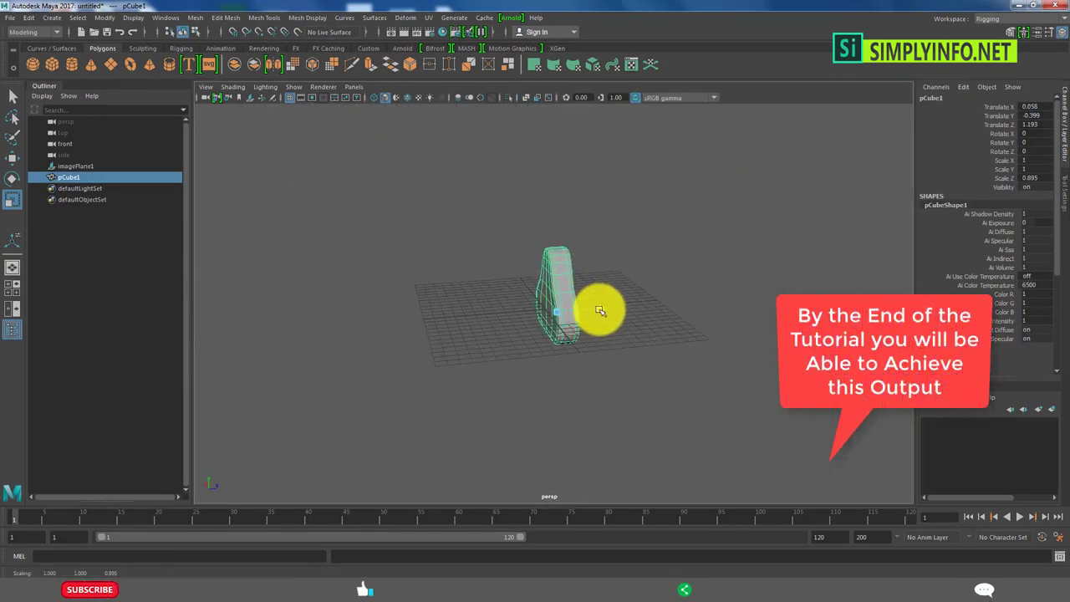
pyautogui.hotkey('ctrl', 'd')
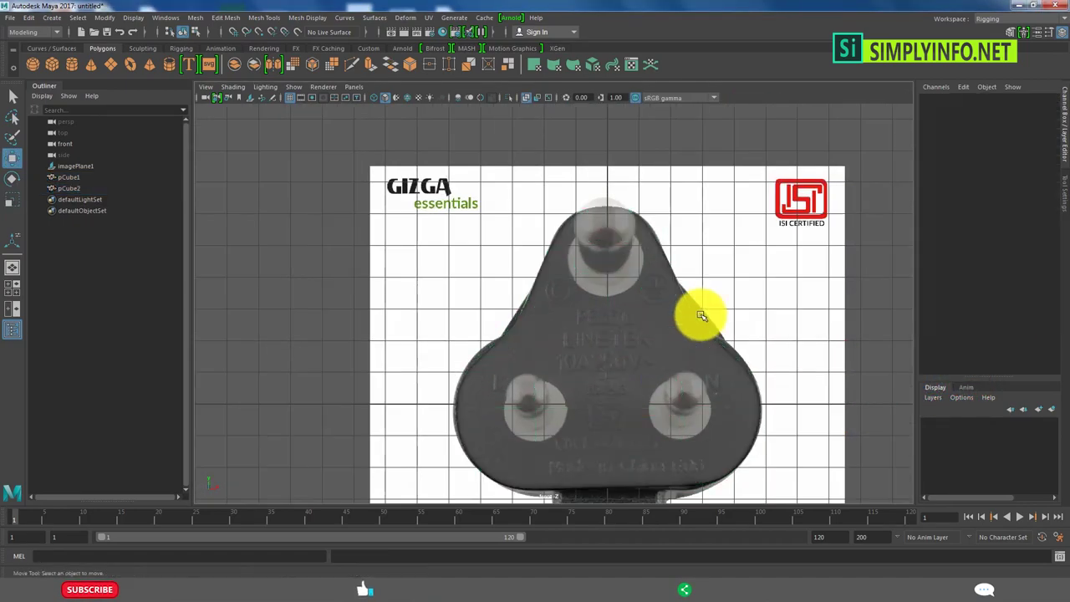
# Select pCube2's lower vertex rows in the front view and scale them to the plug's lower outline.
pyautogui.press('space')
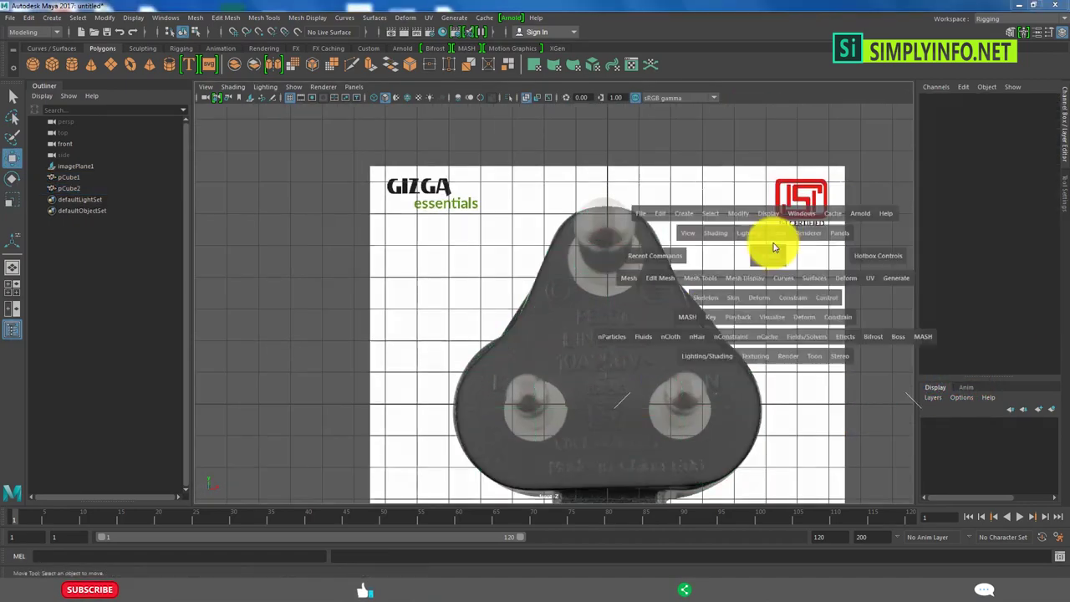
pyautogui.click(752, 196)
pyautogui.press('space')
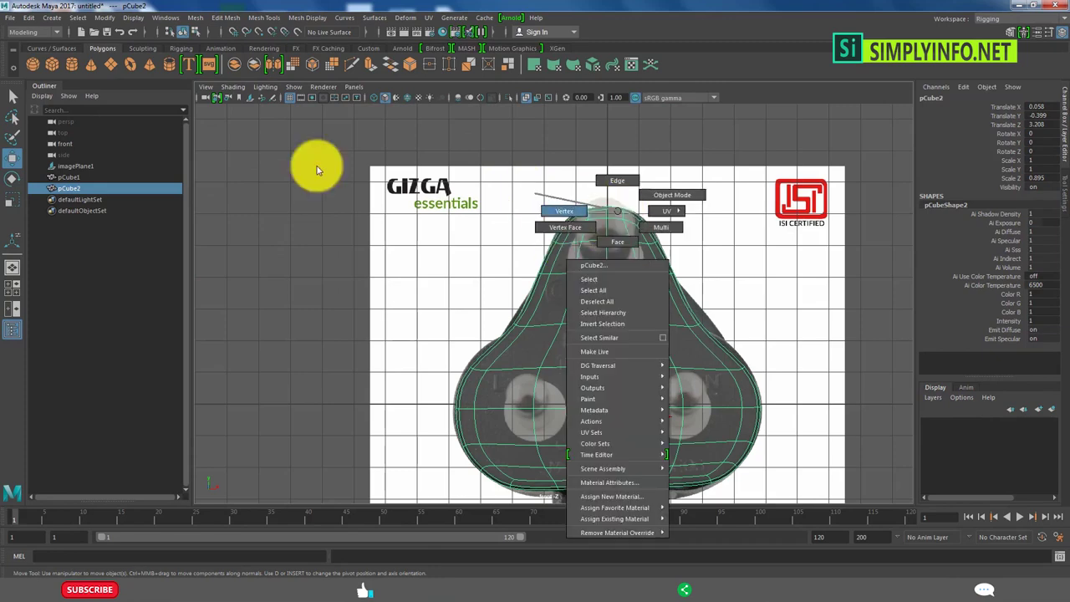
pyautogui.moveTo(610, 219); pyautogui.dragTo(566, 209, button='right')
pyautogui.press('space')
pyautogui.press('space')
pyautogui.scroll(3, 553, 334)
pyautogui.moveTo(505, 313); pyautogui.dragTo(663, 361)
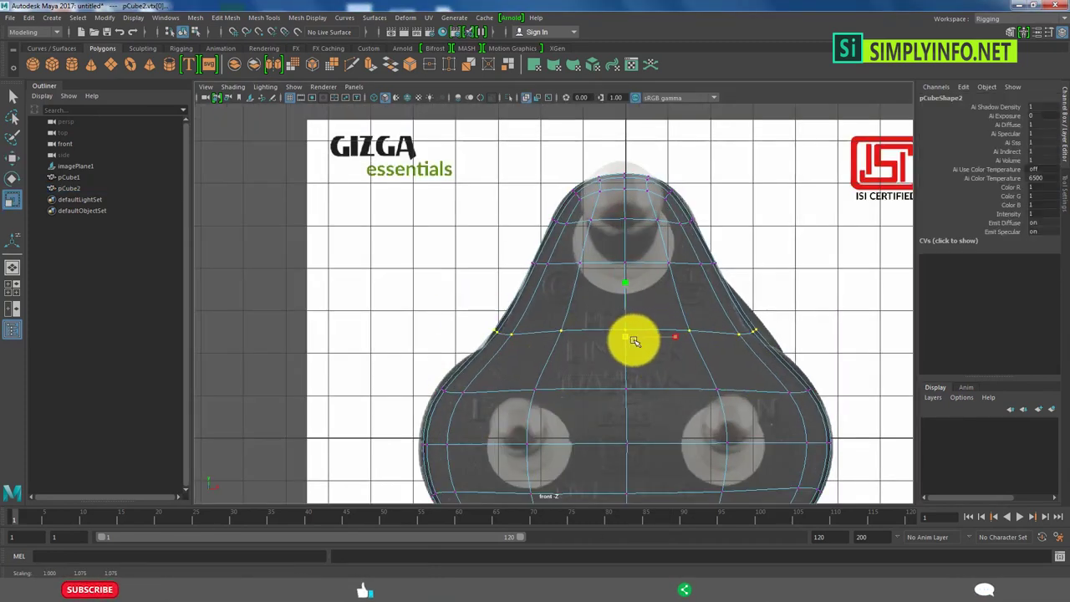
pyautogui.scroll(-3, 623, 351)
pyautogui.moveTo(454, 293); pyautogui.dragTo(764, 461)
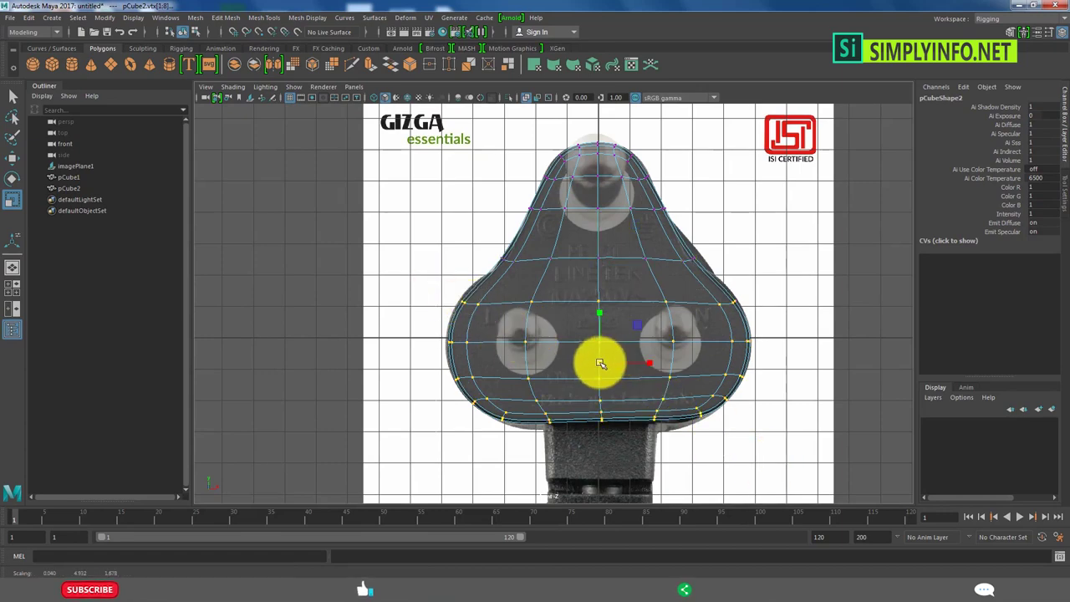
pyautogui.keyDown('alt'); pyautogui.moveTo(512, 248); pyautogui.dragTo(507, 278, button='middle'); pyautogui.keyUp('alt')
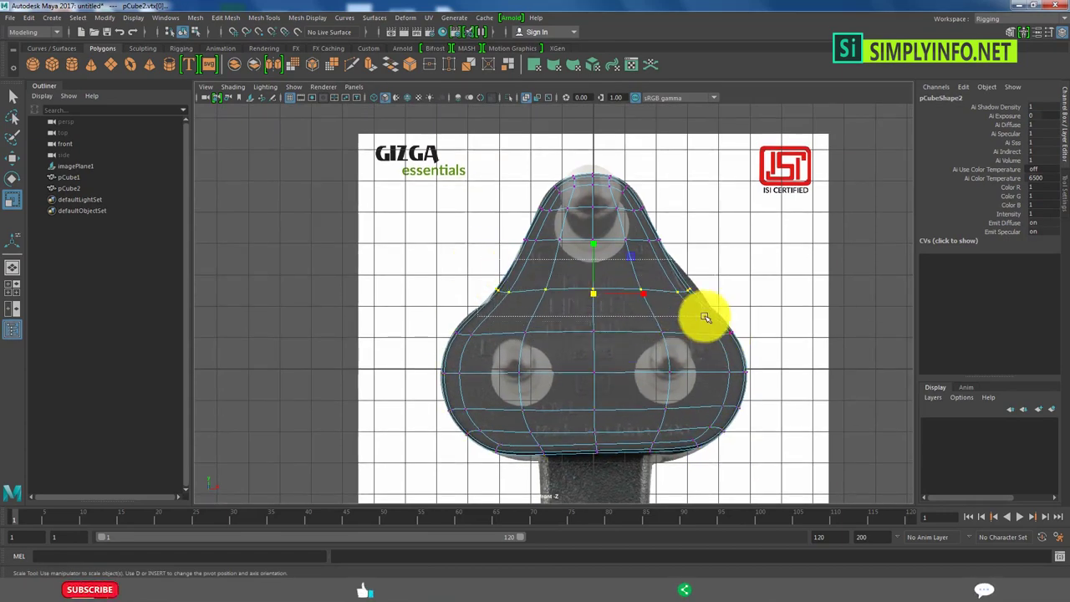
pyautogui.press('space')
pyautogui.moveTo(711, 239)
pyautogui.mouseDown()
pyautogui.moveTo(690, 281)
pyautogui.moveTo(767, 320)
pyautogui.mouseUp()
# Zoom in on pCylinder1 and insert edge loops around its cap's centre.
pyautogui.moveTo(523, 306)
pyautogui.keyDown('alt'); pyautogui.mouseDown()
pyautogui.moveTo(512, 302)
pyautogui.moveTo(521, 310)
pyautogui.mouseUp(); pyautogui.keyUp('alt')
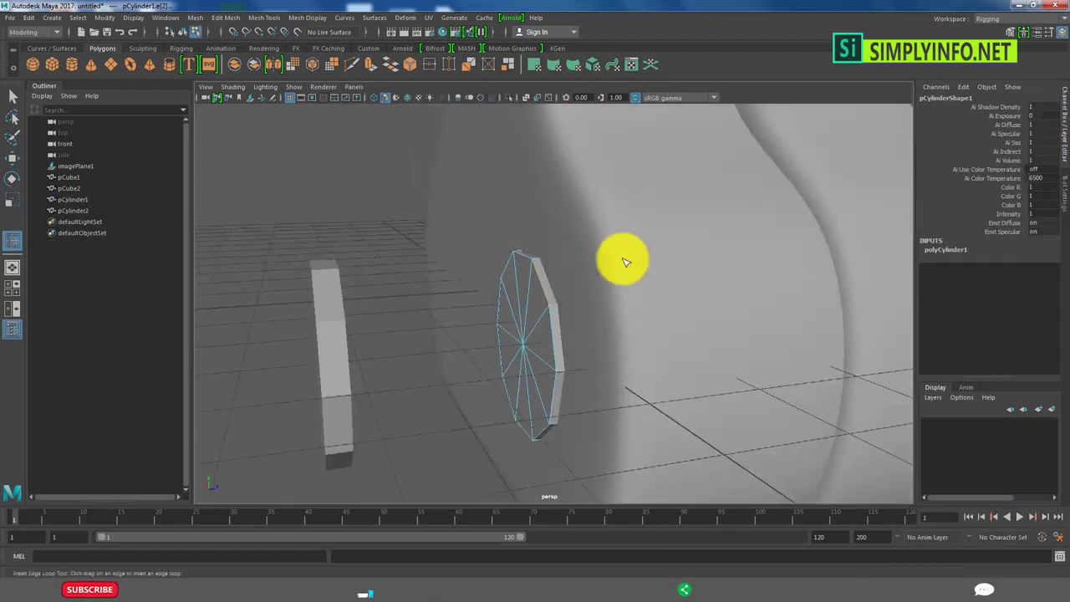
pyautogui.moveTo(623, 256)
pyautogui.keyDown('alt'); pyautogui.mouseDown()
pyautogui.moveTo(558, 294)
pyautogui.moveTo(370, 275)
pyautogui.mouseUp(); pyautogui.keyUp('alt')
pyautogui.press('w')
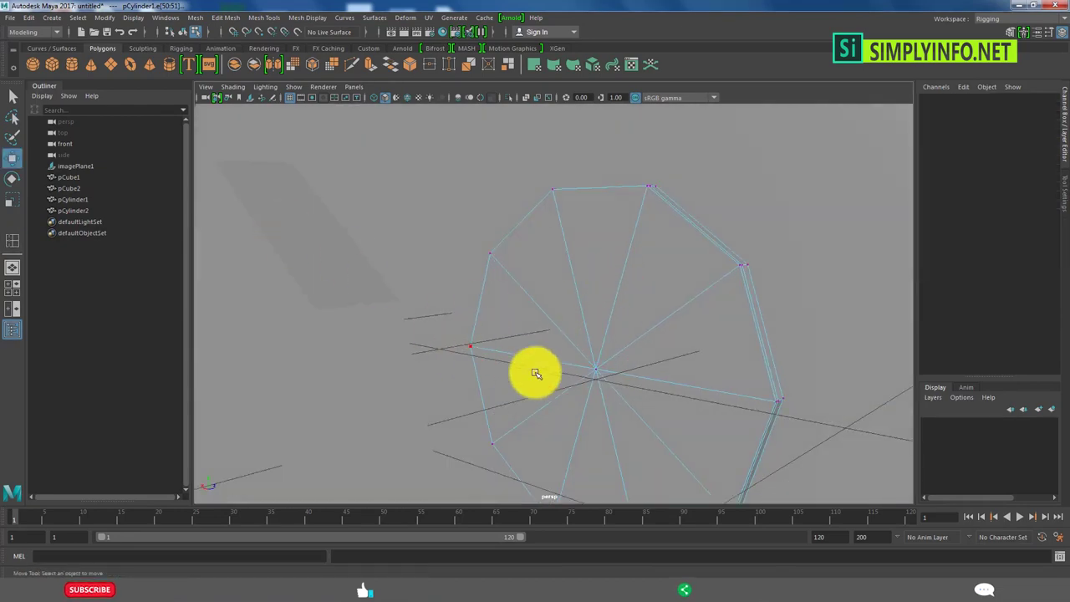
pyautogui.click(594, 369)
pyautogui.keyDown('shift'); pyautogui.moveTo(637, 277); pyautogui.dragTo(590, 442, button='right'); pyautogui.keyUp('shift')
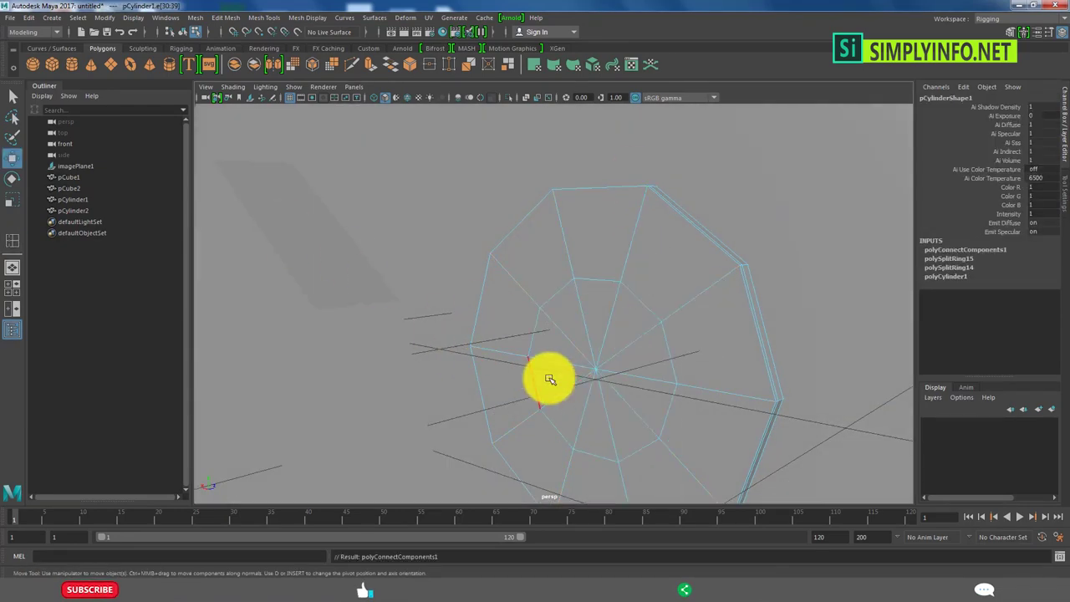
pyautogui.keyDown('shift'); pyautogui.moveTo(643, 251); pyautogui.dragTo(669, 263, button='right'); pyautogui.keyUp('shift')
pyautogui.click(558, 201)
pyautogui.keyDown('alt'); pyautogui.moveTo(558, 201); pyautogui.dragTo(554, 255); pyautogui.keyUp('alt')
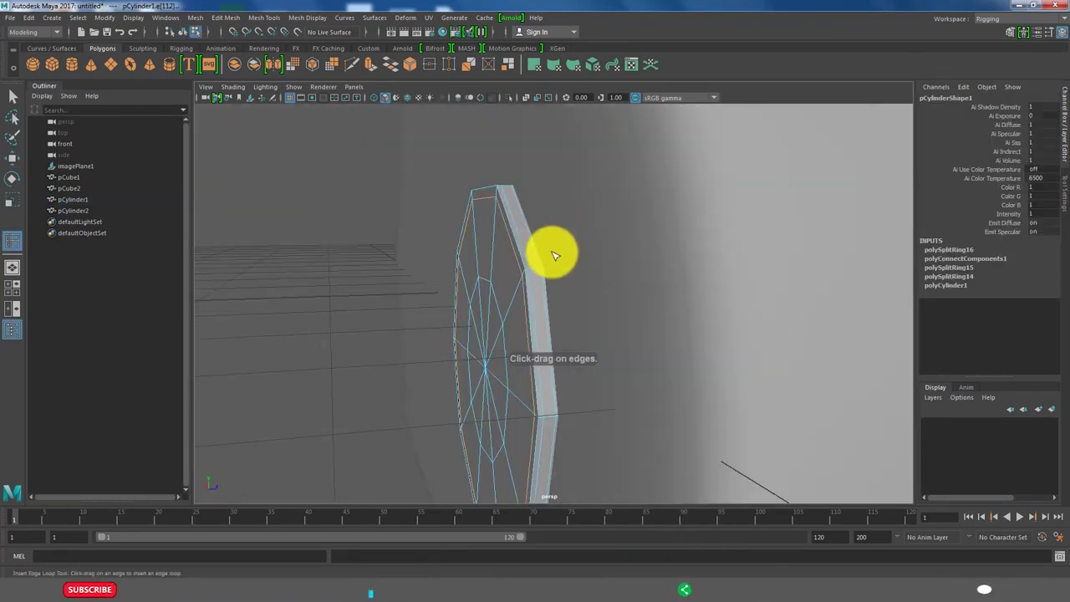
# Isolate the cylinder and connect its cap edges into an inner ring.
pyautogui.press('w')
pyautogui.click(509, 97)
pyautogui.keyDown('alt'); pyautogui.moveTo(502, 209); pyautogui.dragTo(389, 287); pyautogui.keyUp('alt')
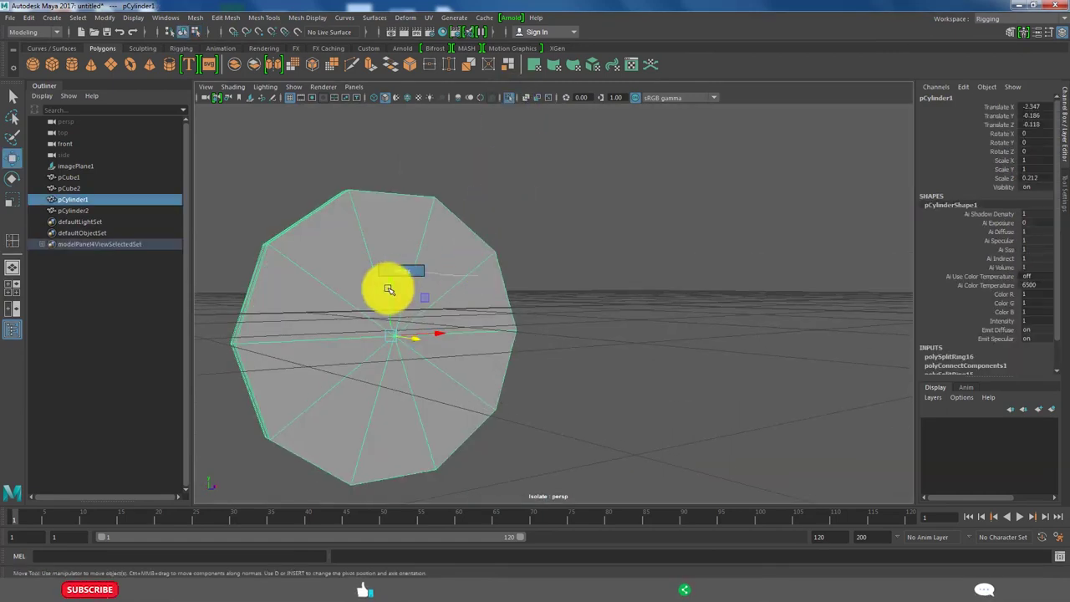
pyautogui.moveTo(390, 287)
pyautogui.keyDown('ctrl'); pyautogui.mouseDown(button='right')
pyautogui.moveTo(422, 290)
pyautogui.moveTo(418, 382)
pyautogui.mouseUp(button='right'); pyautogui.keyUp('ctrl')
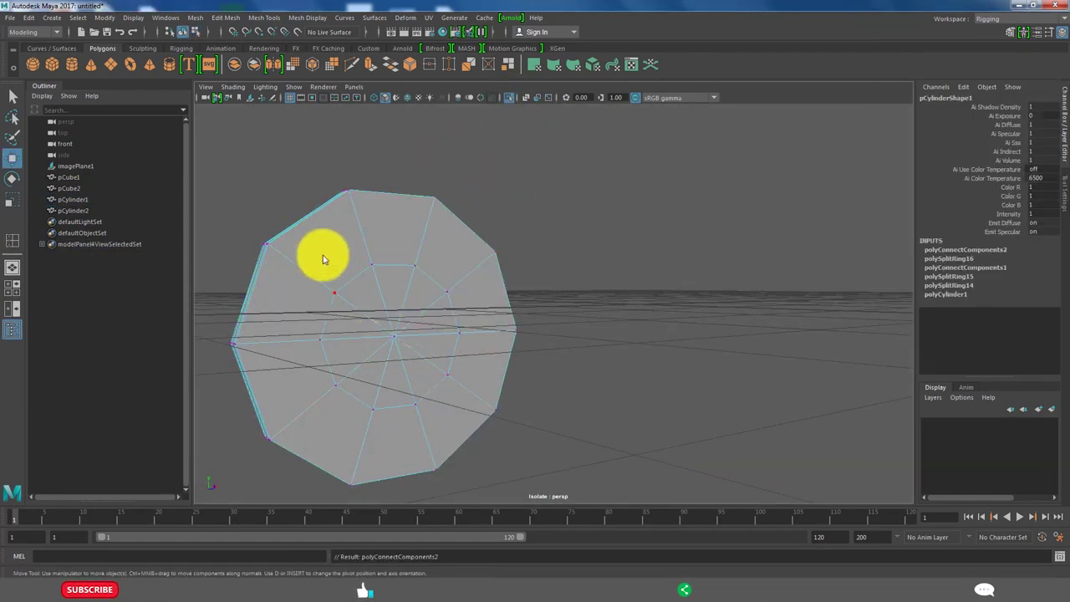
pyautogui.press('F8')
pyautogui.keyDown('shift'); pyautogui.moveTo(421, 211); pyautogui.dragTo(278, 253, button='right'); pyautogui.keyUp('shift')
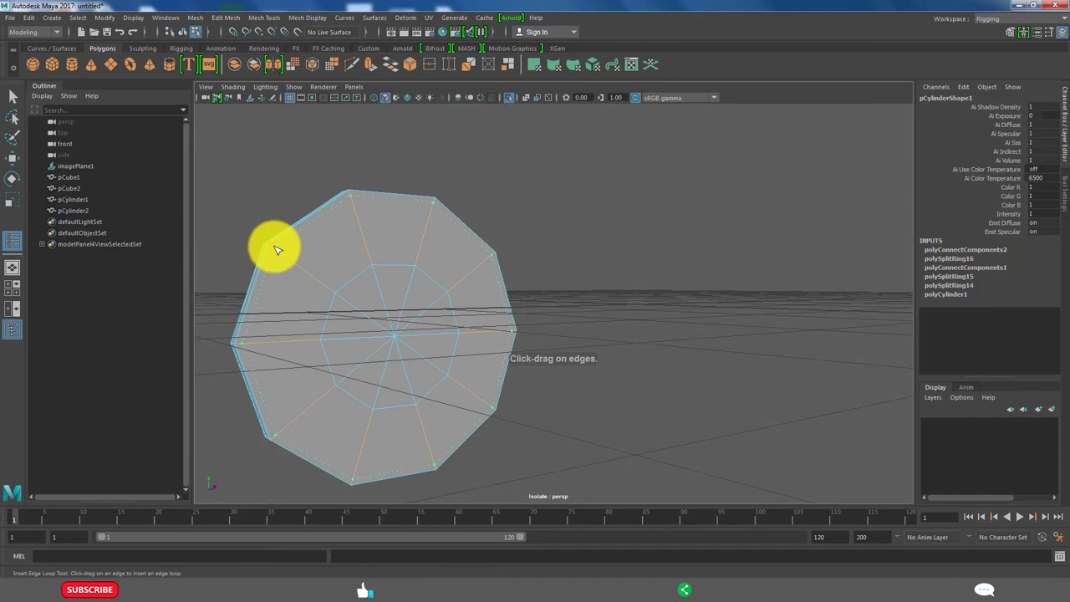
# Select pCylinder2 and shrink it to 0.636 over the left pin hole in the front view.
pyautogui.press('w')
pyautogui.press('3')
pyautogui.click(509, 97)
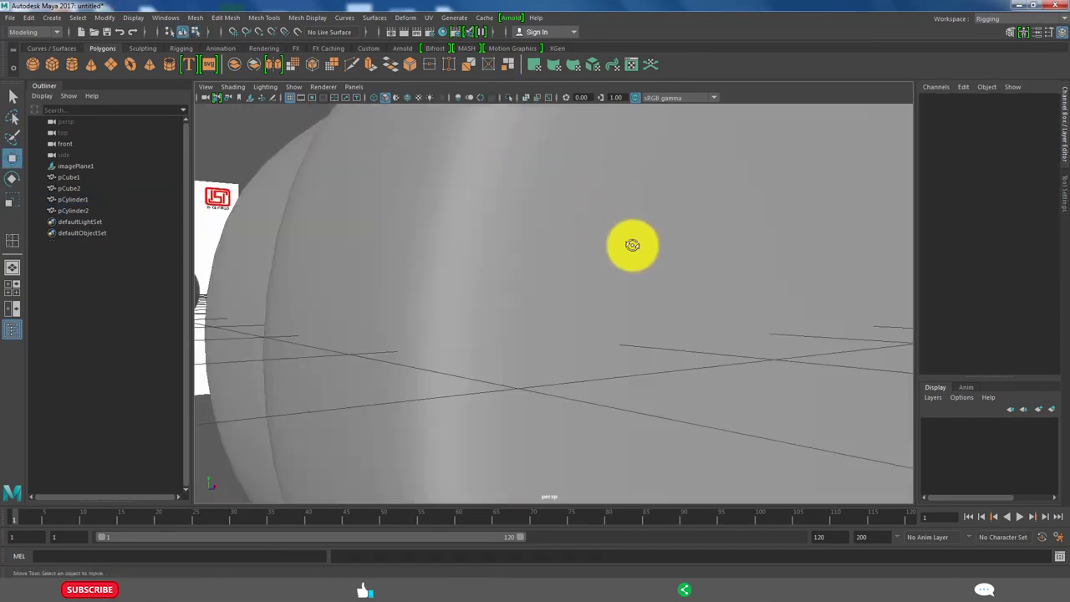
pyautogui.scroll(-5, 632, 245)
pyautogui.click(454, 346)
pyautogui.press('space')
pyautogui.press('space')
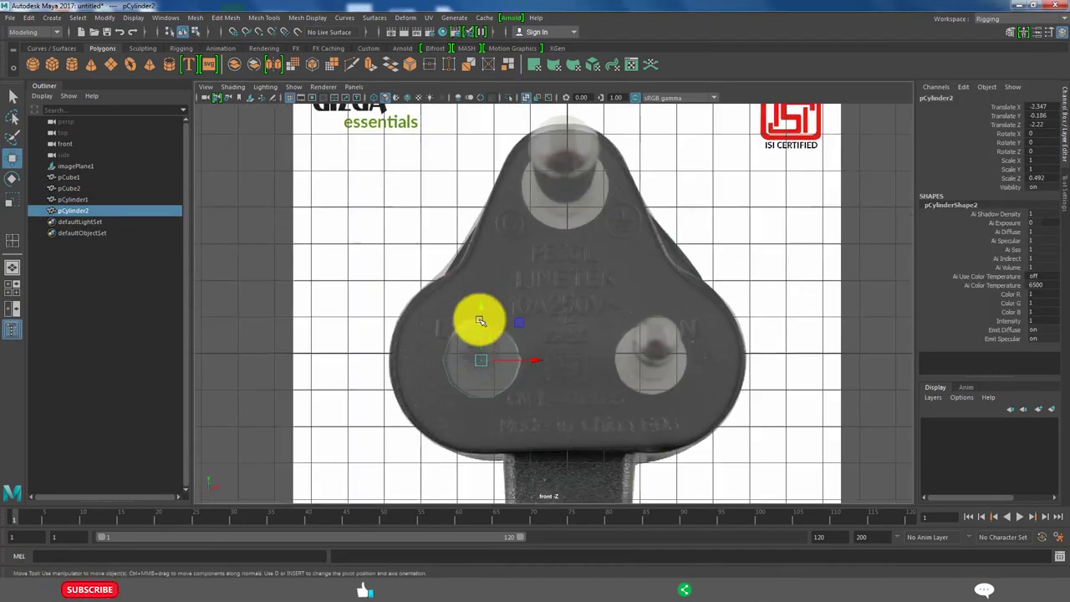
pyautogui.press('r')
pyautogui.scroll(2, 493, 371)
pyautogui.scroll(1, 481, 380)
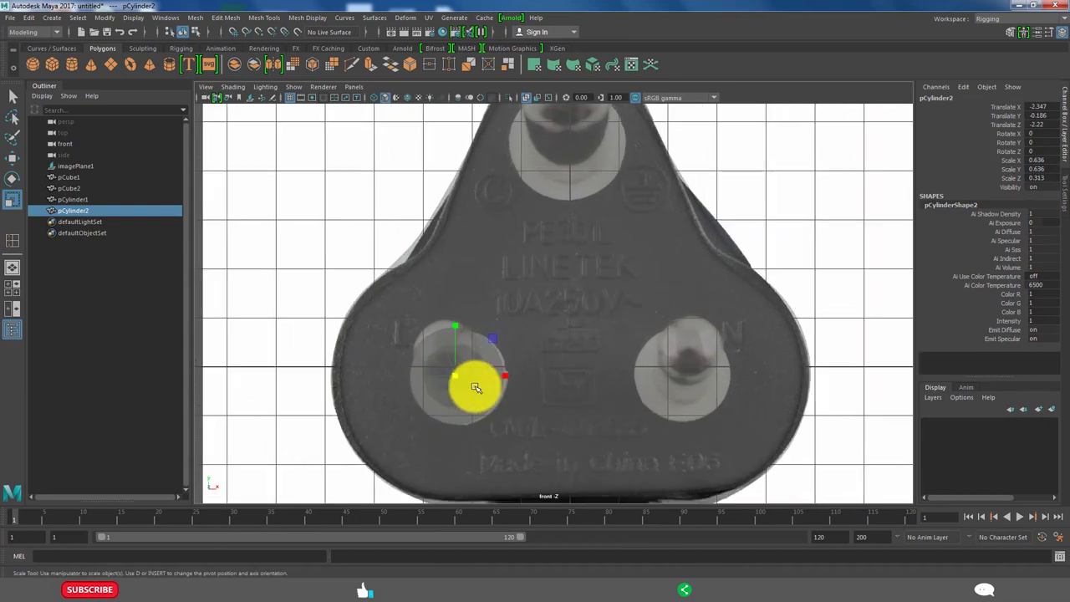
pyautogui.press('w')
pyautogui.moveTo(472, 380); pyautogui.dragTo(642, 399)
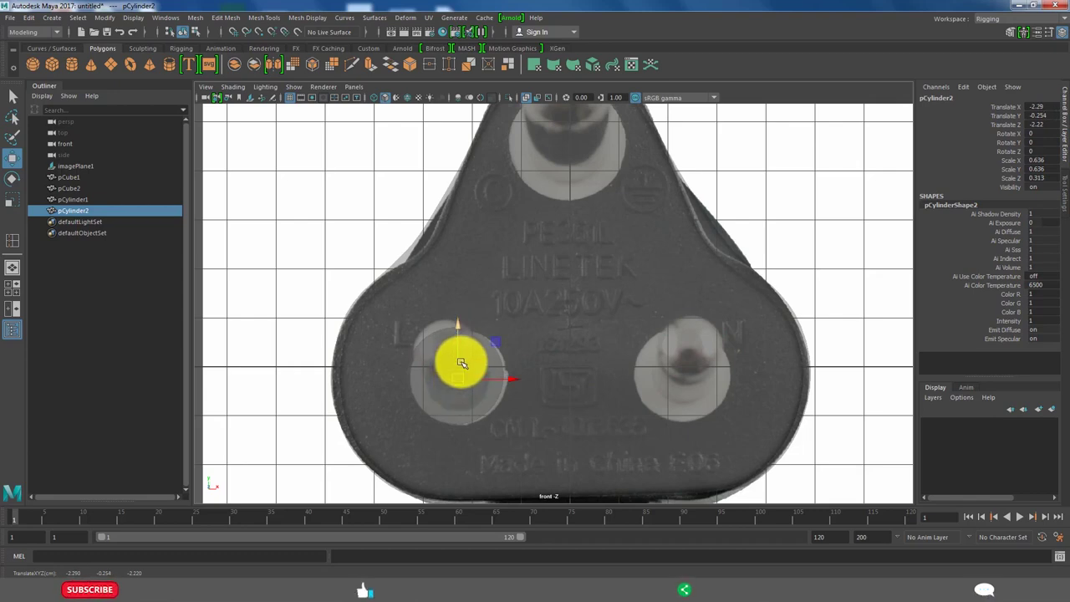
# Stretch the cylinder to Scale Z 6.717 so it protrudes from the body as a long pin.
pyautogui.press('space')
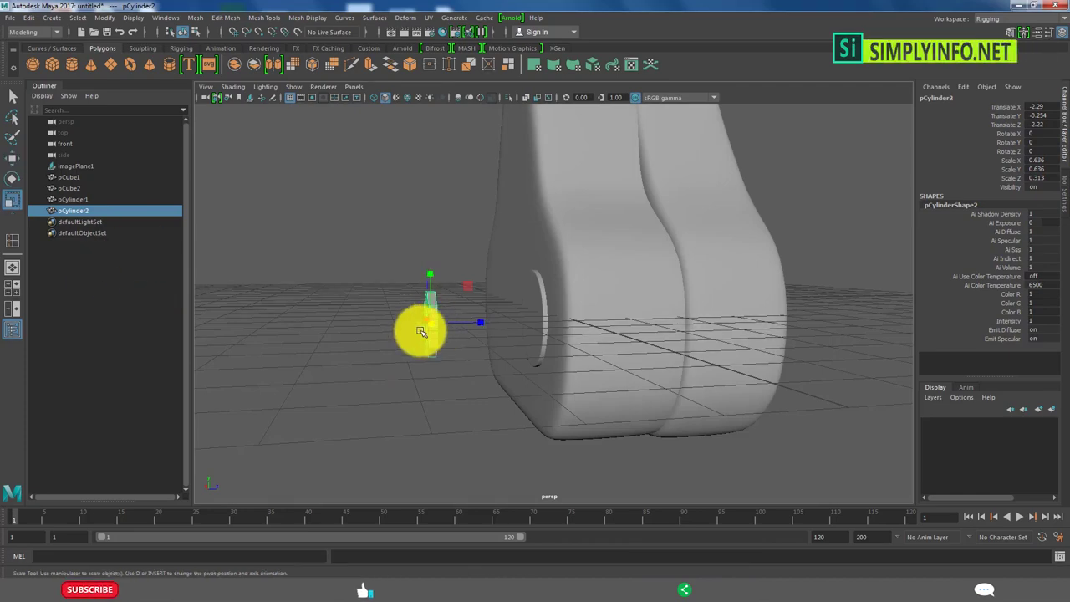
pyautogui.moveTo(562, 327); pyautogui.dragTo(549, 357)
pyautogui.scroll(-5, 560, 335)
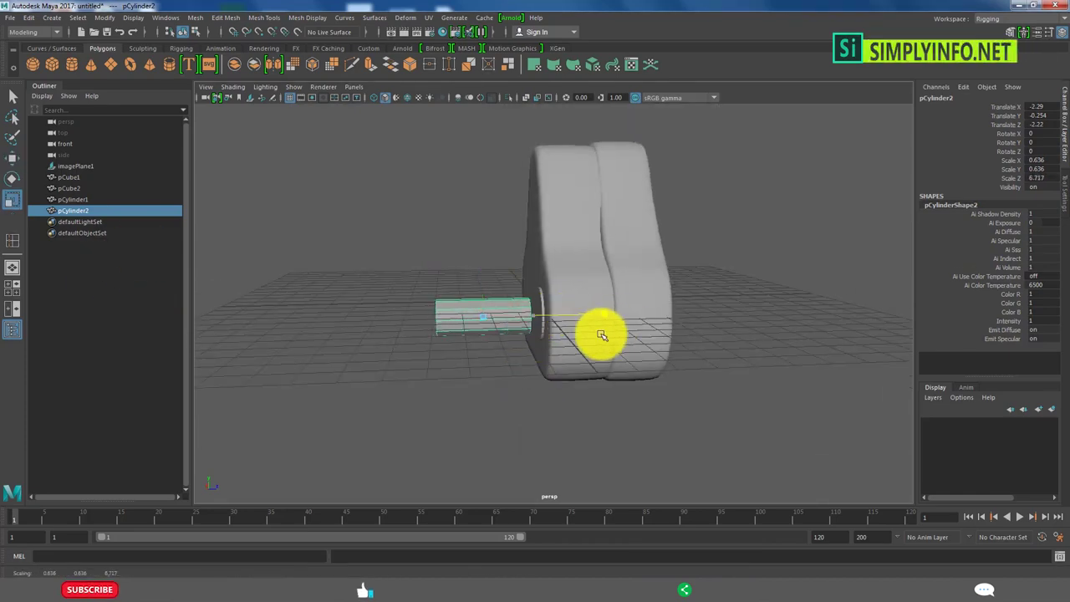
pyautogui.moveTo(549, 312)
pyautogui.keyDown('alt'); pyautogui.mouseDown()
pyautogui.moveTo(577, 358)
pyautogui.moveTo(520, 358)
pyautogui.moveTo(484, 335)
pyautogui.moveTo(567, 338)
pyautogui.moveTo(477, 323)
pyautogui.mouseUp(); pyautogui.keyUp('alt')
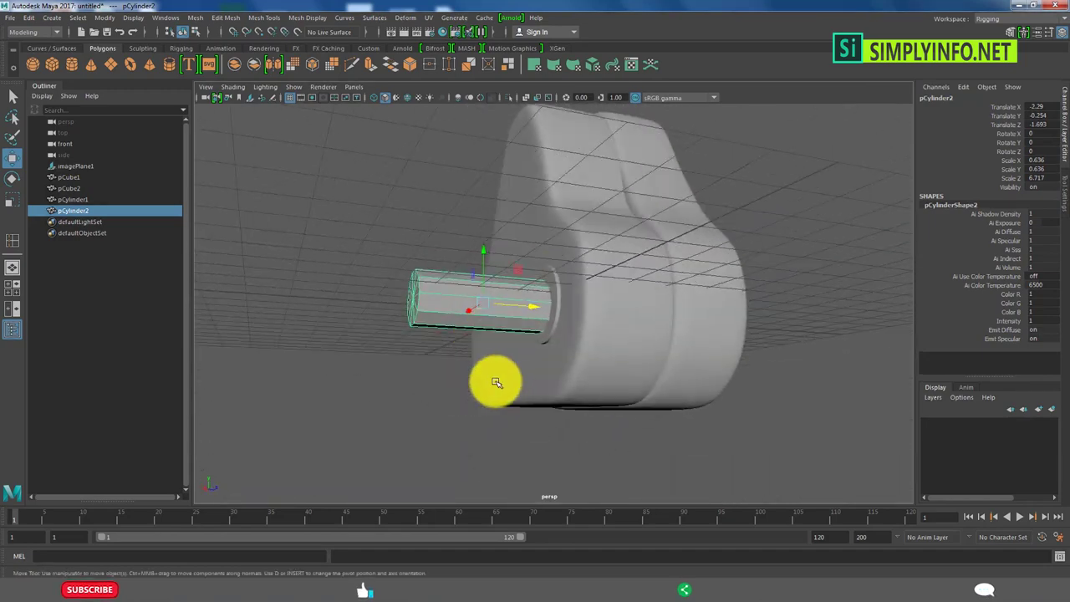
# Extrude the pin cylinder's end face twice and scale it to taper the tip.
pyautogui.keyDown('shift'); pyautogui.rightClick(267, 324); pyautogui.keyUp('shift')
pyautogui.click(272, 337)
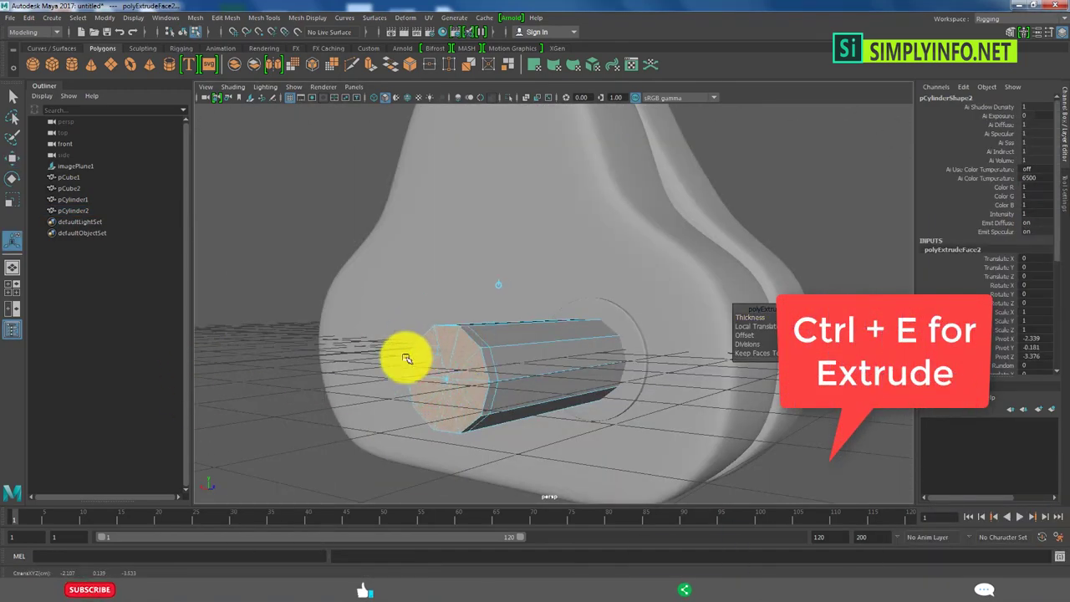
pyautogui.keyDown('alt'); pyautogui.moveTo(438, 369); pyautogui.dragTo(416, 387); pyautogui.keyUp('alt')
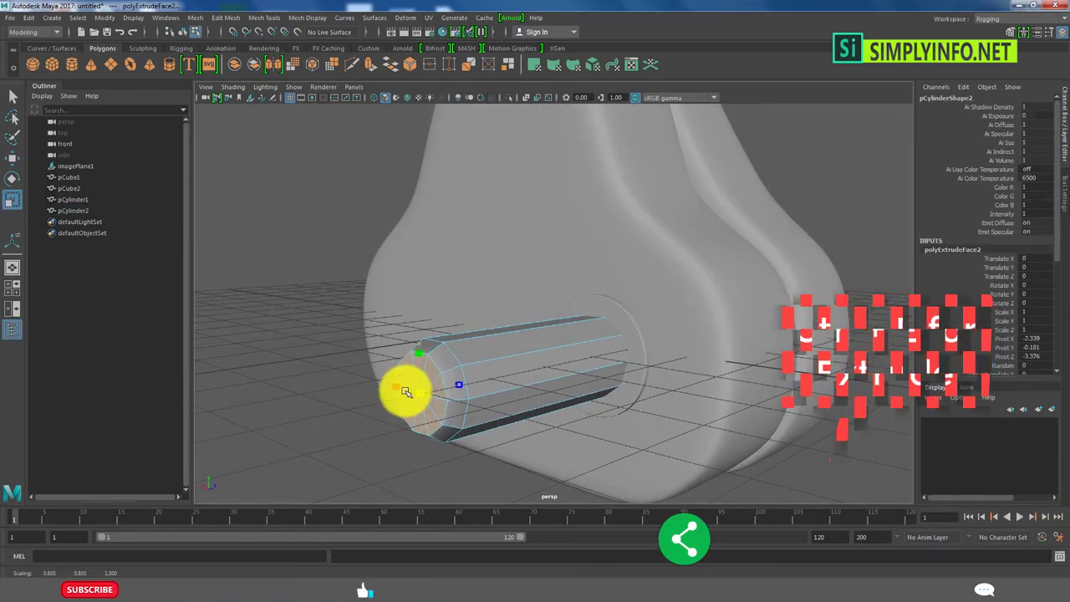
pyautogui.press('g')
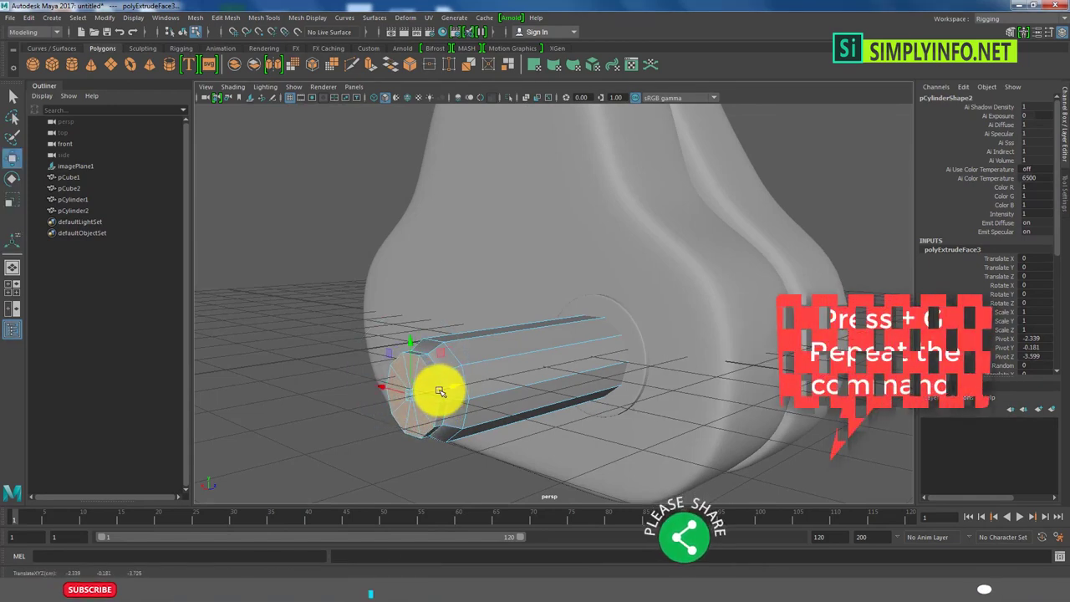
pyautogui.press('r')
pyautogui.press('F8')
# Insert an edge loop near the pin's tip and check it with smooth preview.
pyautogui.keyDown('alt'); pyautogui.moveTo(292, 263); pyautogui.dragTo(407, 375); pyautogui.keyUp('alt')
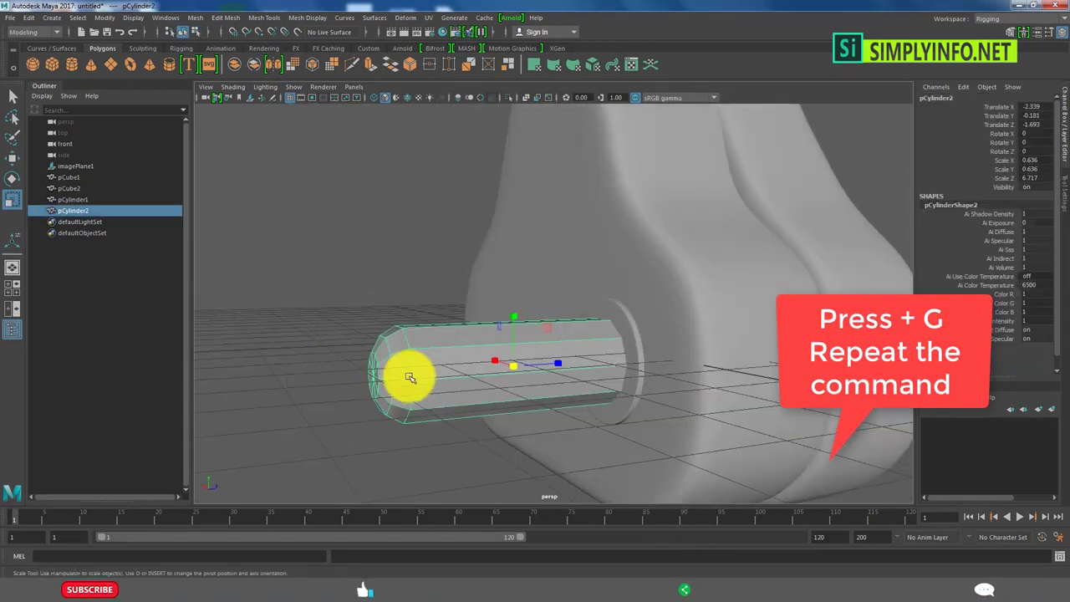
pyautogui.scroll(3, 406, 376)
pyautogui.keyDown('shift'); pyautogui.moveTo(410, 317); pyautogui.dragTo(306, 353, button='right'); pyautogui.keyUp('shift')
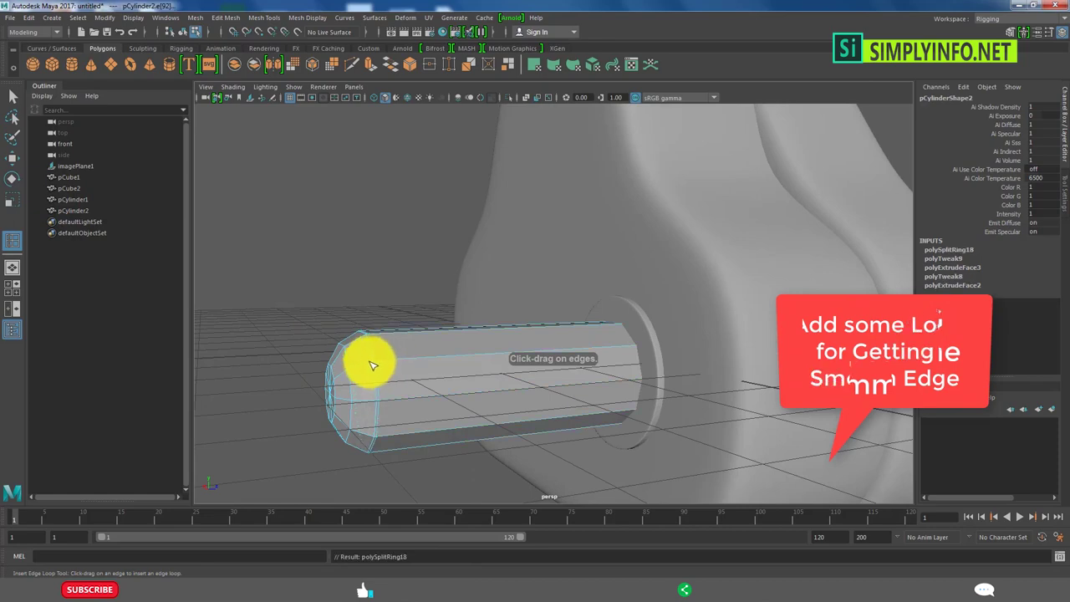
pyautogui.press('F8')
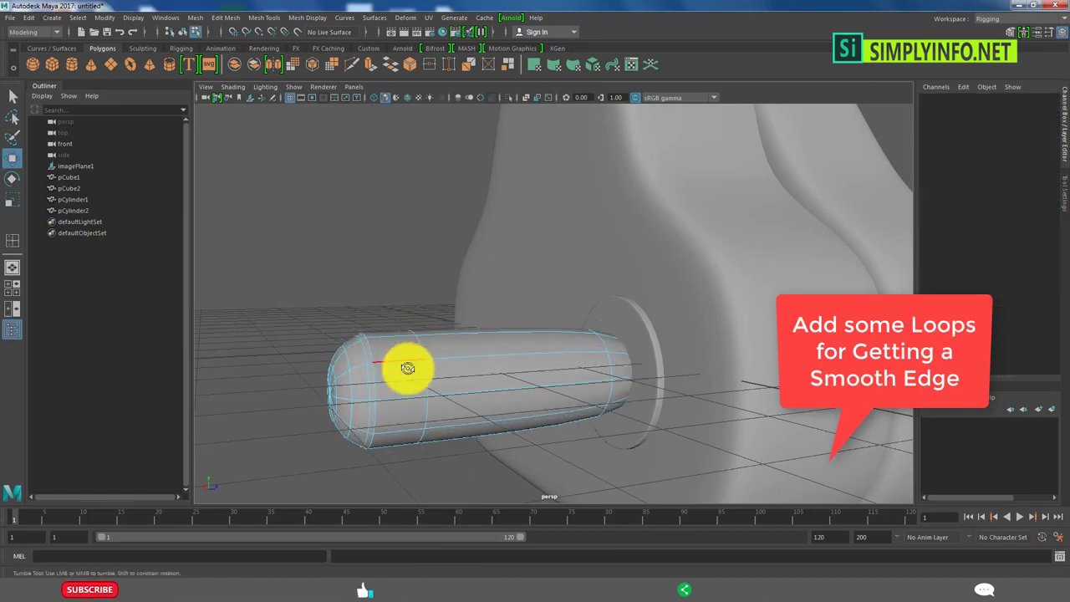
pyautogui.moveTo(406, 370)
pyautogui.keyDown('alt'); pyautogui.mouseDown()
pyautogui.moveTo(544, 340)
pyautogui.moveTo(489, 355)
pyautogui.mouseUp(); pyautogui.keyUp('alt')
pyautogui.press('w')
pyautogui.press('3')
pyautogui.press('1')
# Add two more edge loops near the tip of the pin.
pyautogui.keyDown('shift'); pyautogui.moveTo(504, 319); pyautogui.dragTo(438, 400, button='right'); pyautogui.keyUp('shift')
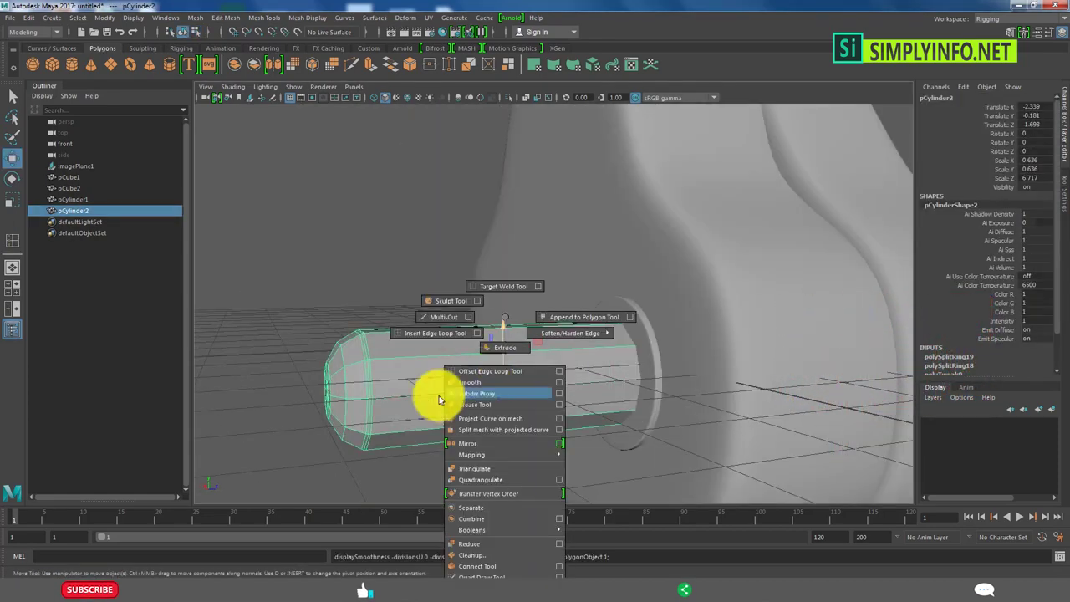
pyautogui.keyDown('shift'); pyautogui.moveTo(394, 353); pyautogui.dragTo(394, 352, button='right'); pyautogui.keyUp('shift')
pyautogui.moveTo(394, 352)
pyautogui.keyDown('alt'); pyautogui.mouseDown()
pyautogui.moveTo(626, 348)
pyautogui.moveTo(520, 370)
pyautogui.mouseUp(); pyautogui.keyUp('alt')
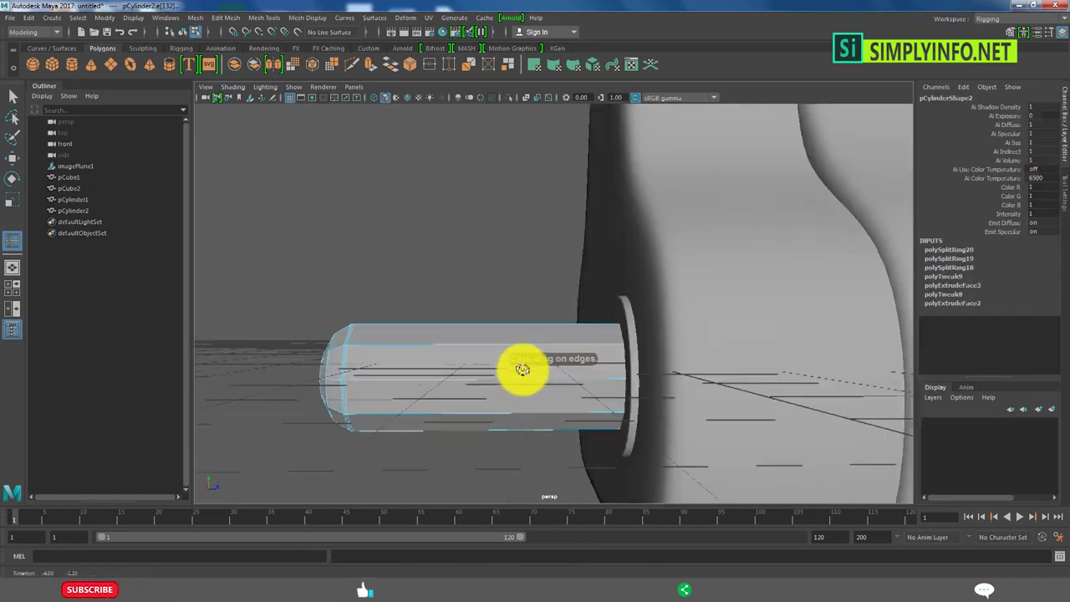
pyautogui.press('F8')
pyautogui.press('w')
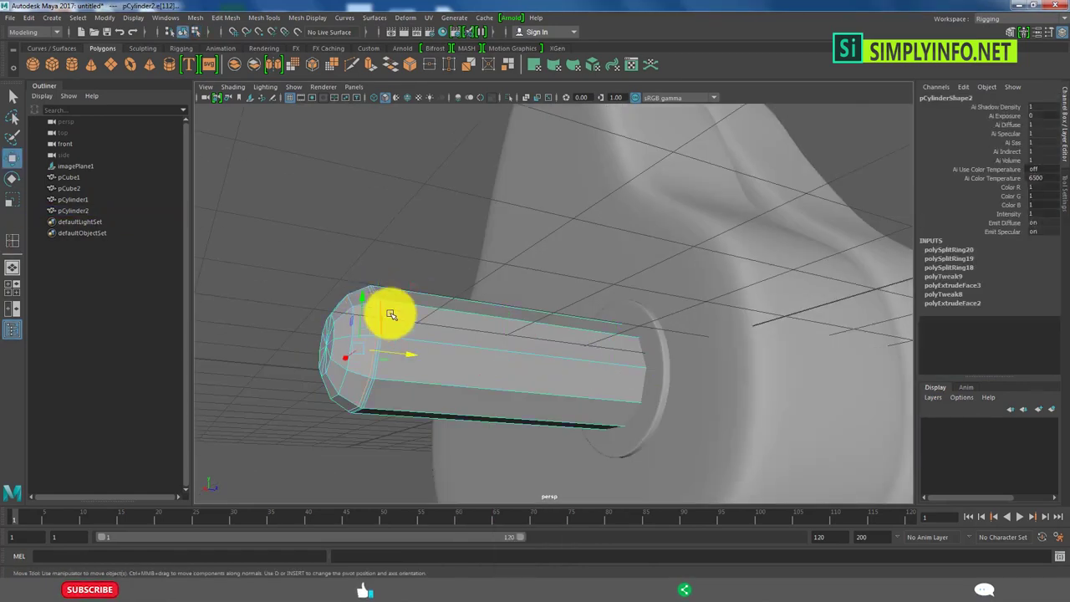
# Reselect the pin cylinder and inspect its tip from several angles.
pyautogui.keyDown('alt'); pyautogui.moveTo(391, 314); pyautogui.dragTo(409, 279); pyautogui.keyUp('alt')
pyautogui.click(382, 359)
pyautogui.press('r')
pyautogui.keyDown('alt'); pyautogui.moveTo(394, 363); pyautogui.dragTo(398, 312); pyautogui.keyUp('alt')
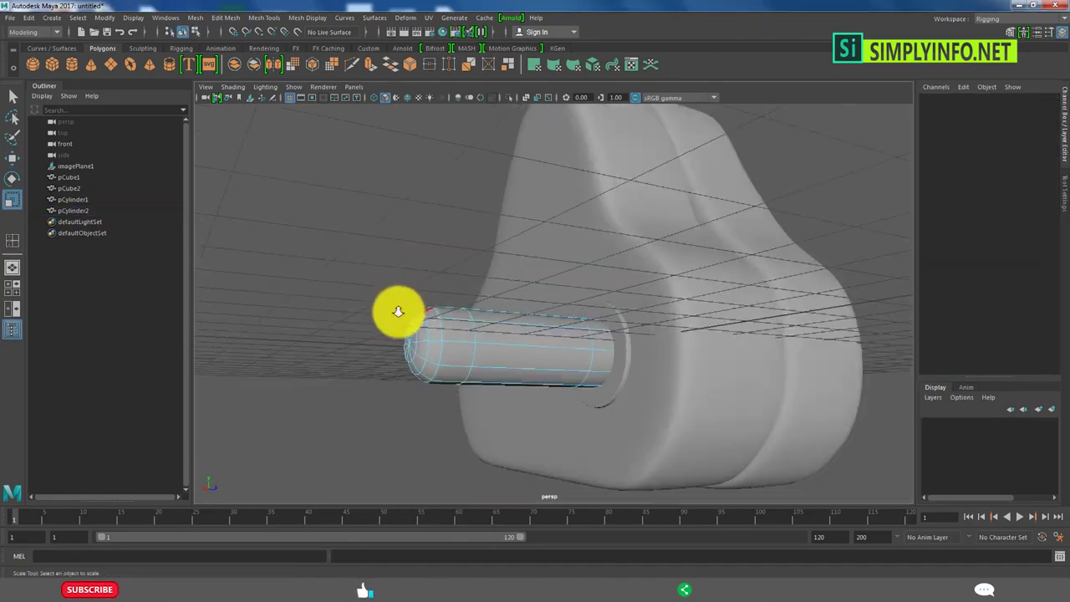
pyautogui.click(398, 311)
pyautogui.click(370, 258)
pyautogui.moveTo(370, 258)
pyautogui.keyDown('alt'); pyautogui.mouseDown()
pyautogui.moveTo(568, 323)
pyautogui.moveTo(580, 360)
pyautogui.moveTo(544, 362)
pyautogui.mouseUp(); pyautogui.keyUp('alt')
pyautogui.click(544, 362)
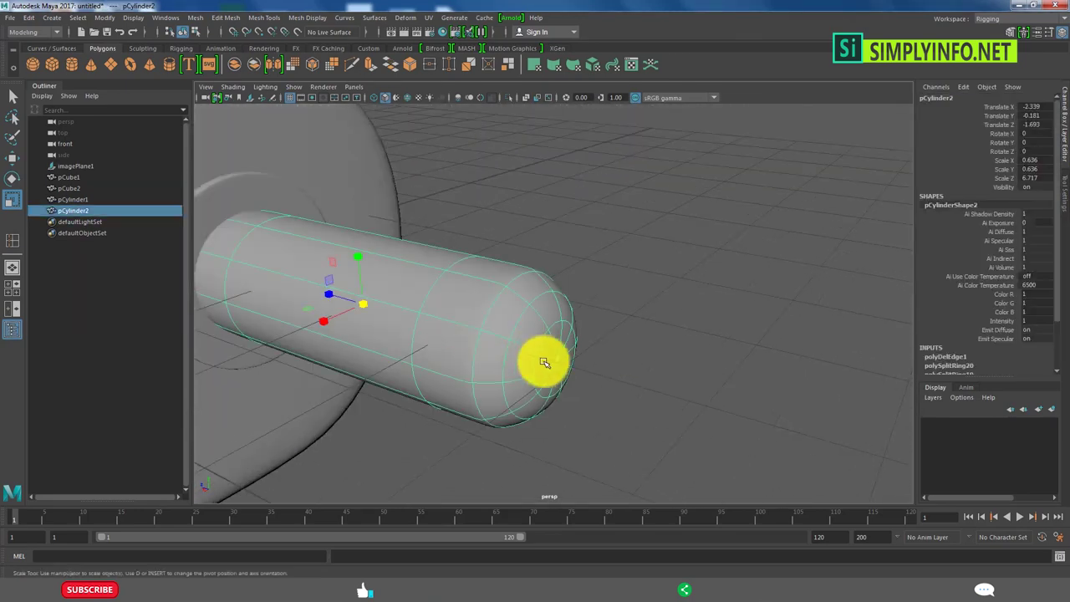
# Select a vertex at the rounded tip, then reselect the whole pin.
pyautogui.press('F9')
pyautogui.click(575, 374)
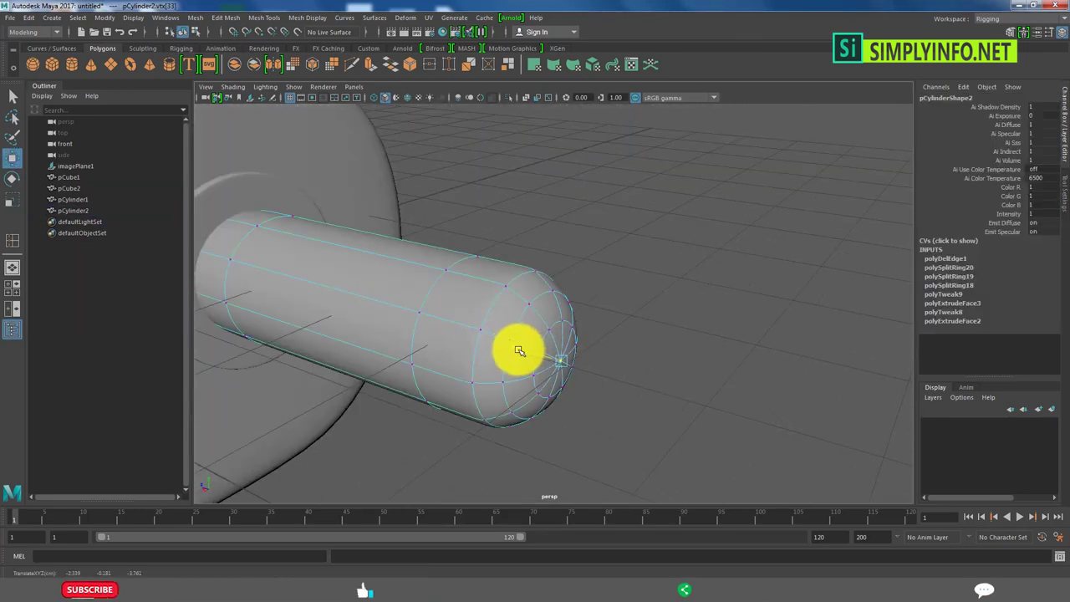
pyautogui.moveTo(513, 348)
pyautogui.keyDown('alt'); pyautogui.mouseDown()
pyautogui.moveTo(664, 256)
pyautogui.moveTo(406, 246)
pyautogui.moveTo(521, 239)
pyautogui.moveTo(518, 255)
pyautogui.mouseUp(); pyautogui.keyUp('alt')
pyautogui.click(517, 255)
pyautogui.press('space')
pyautogui.press('space')
pyautogui.press('space')
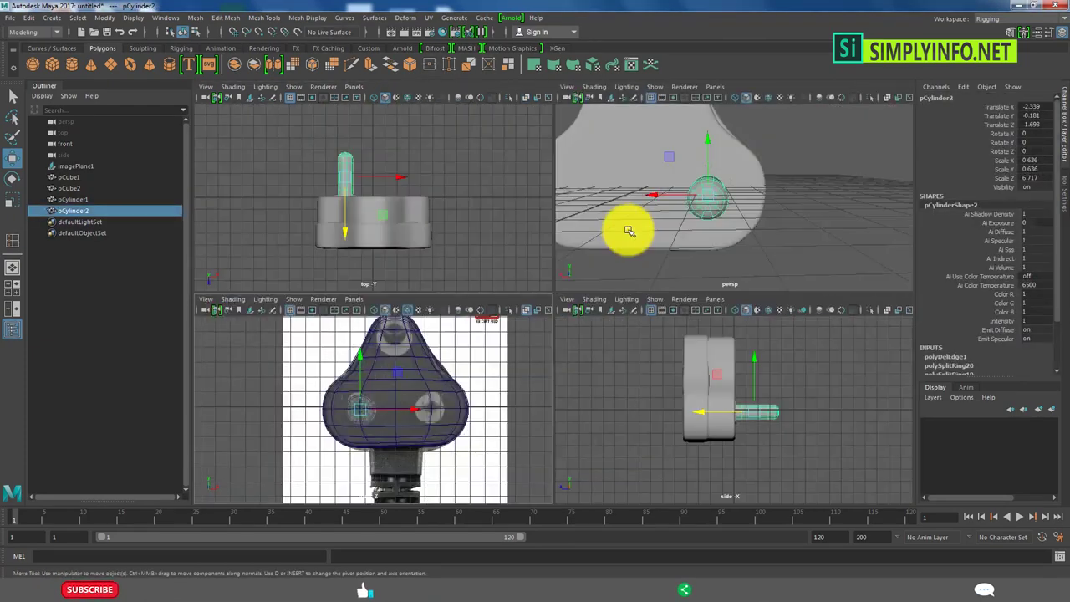
pyautogui.press('space')
# Combine the two pin cylinders into one mesh and centre its pivot.
pyautogui.keyDown('alt'); pyautogui.moveTo(627, 231); pyautogui.dragTo(558, 290); pyautogui.keyUp('alt')
pyautogui.keyDown('shift'); pyautogui.moveTo(633, 262); pyautogui.dragTo(616, 459, button='right'); pyautogui.keyUp('shift')
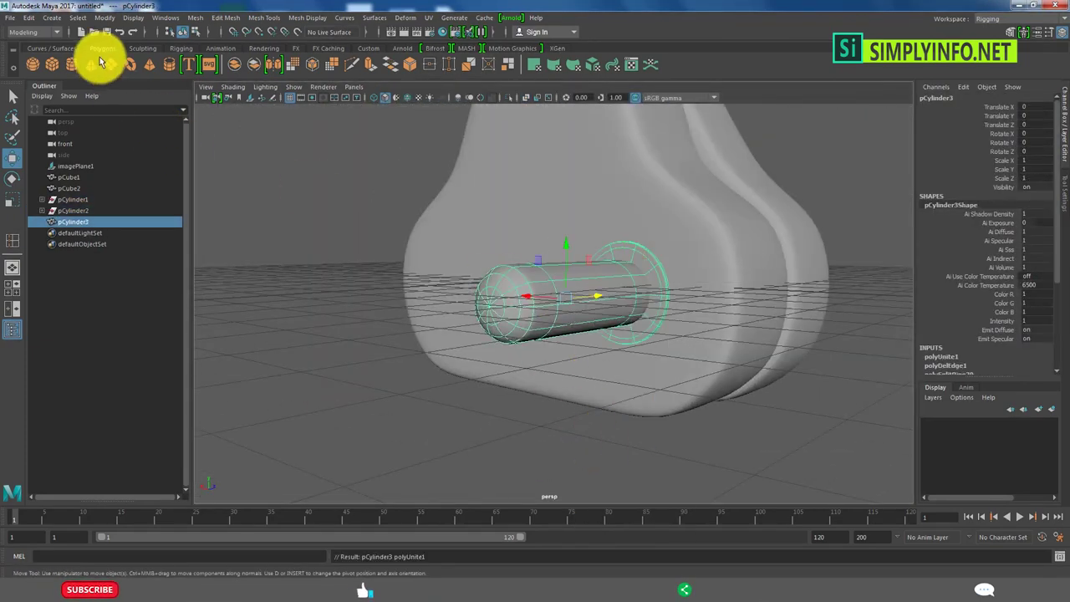
pyautogui.click(104, 18)
pyautogui.click(125, 129)
pyautogui.press('space')
pyautogui.press('space')
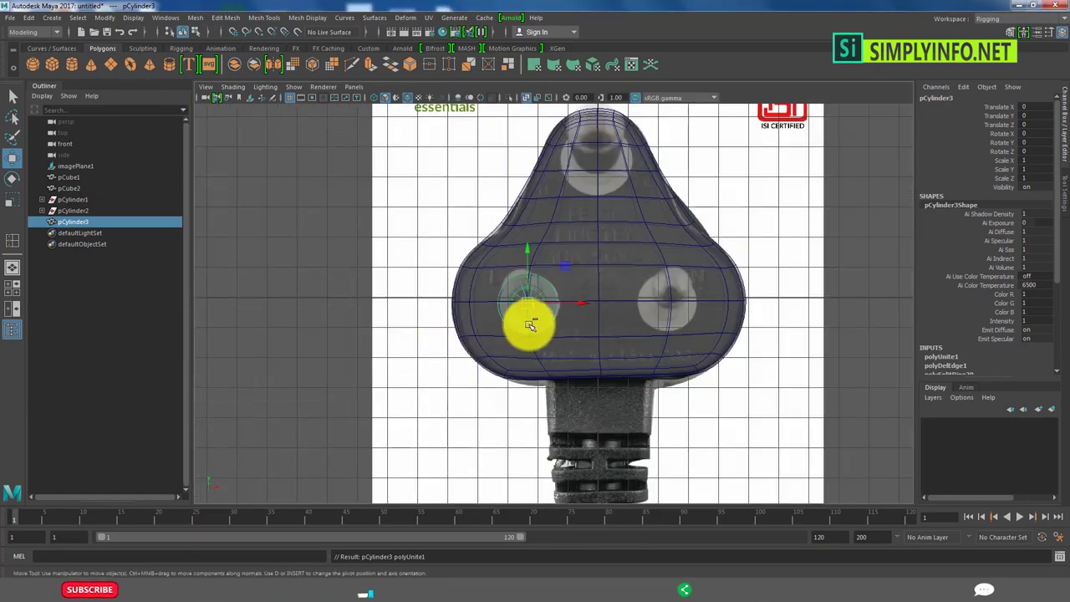
# Duplicate the pin into the right and top holes over the reference photo.
pyautogui.hotkey('ctrl', 'd')
pyautogui.moveTo(580, 306)
pyautogui.mouseDown()
pyautogui.moveTo(710, 314)
pyautogui.moveTo(597, 174)
pyautogui.mouseUp()
pyautogui.hotkey('ctrl', 'd')
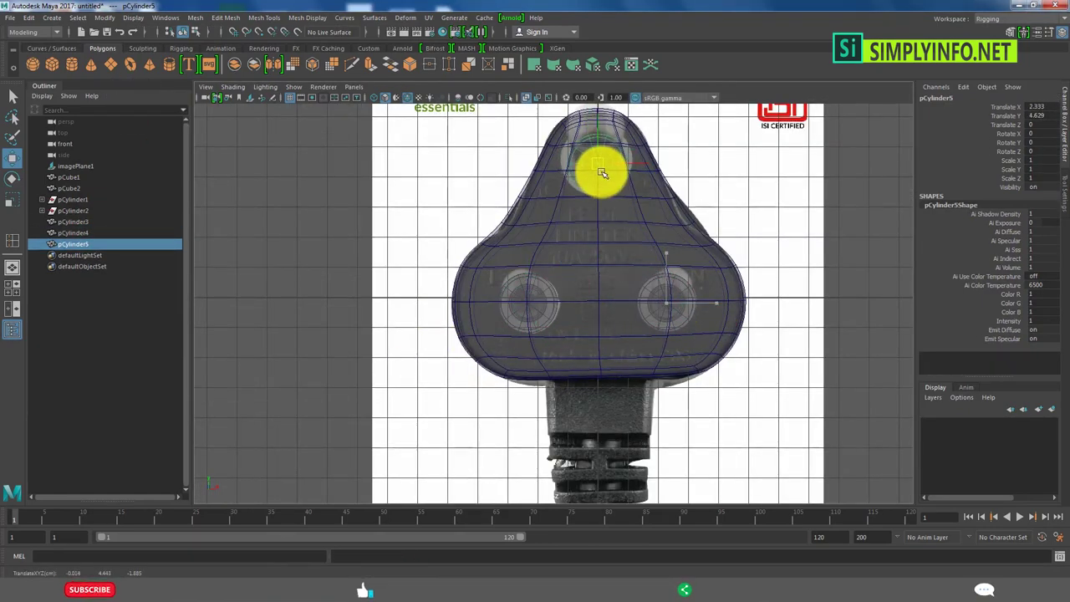
pyautogui.hotkey('ctrl', 'z')
pyautogui.hotkey('ctrl', 'z')
pyautogui.hotkey('ctrl', 'z')
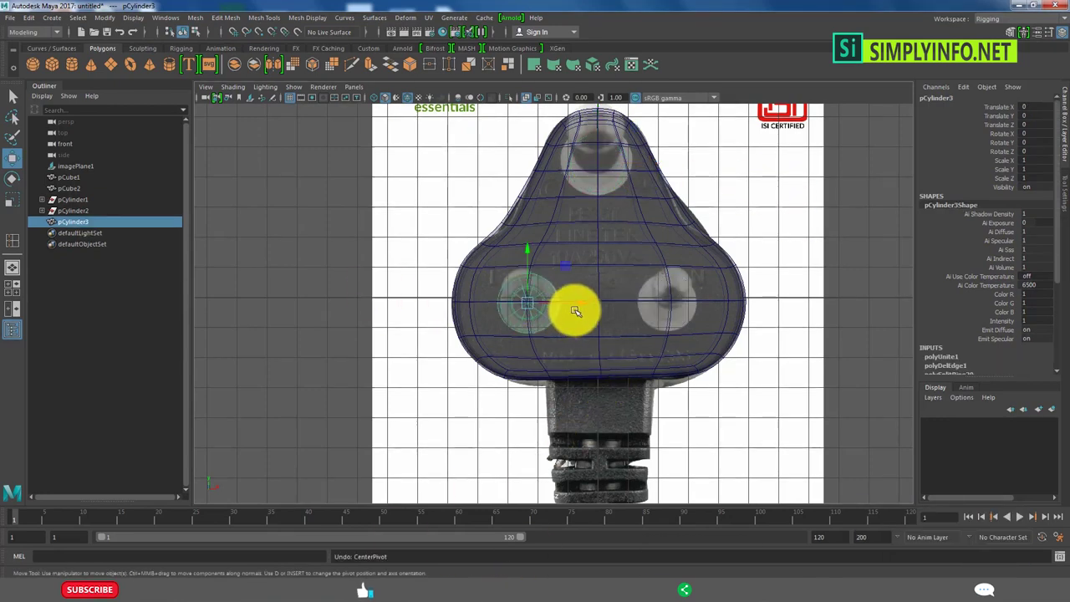
pyautogui.hotkey('ctrl', 'd')
pyautogui.moveTo(576, 311)
pyautogui.mouseDown()
pyautogui.moveTo(706, 306)
pyautogui.moveTo(607, 158)
pyautogui.mouseUp()
pyautogui.hotkey('ctrl', 'd')
# Push all three pins inward into the plug body and check them in perspective.
pyautogui.press('space')
pyautogui.press('space')
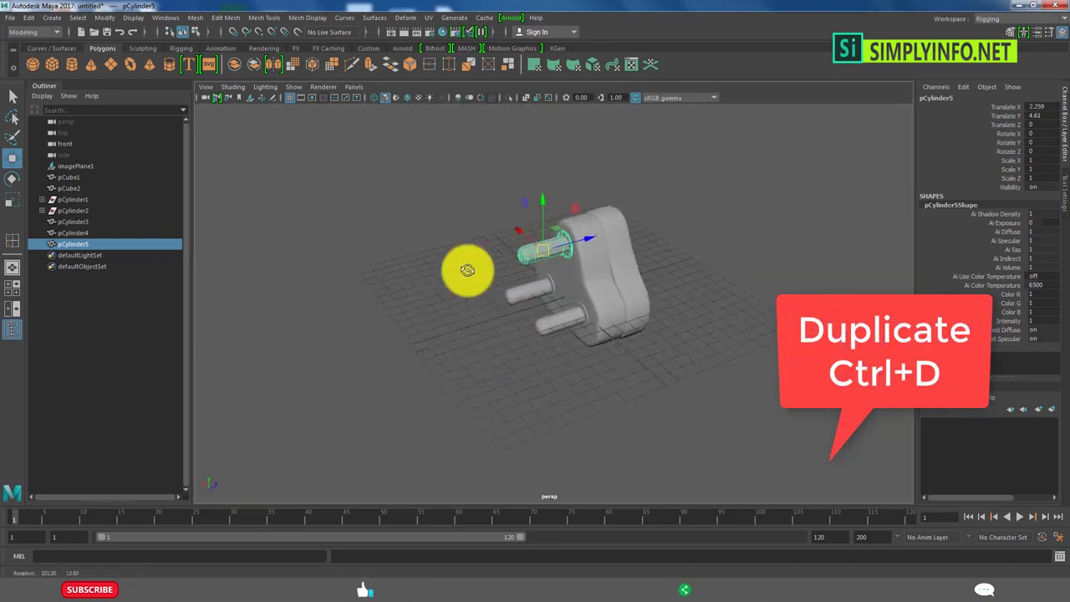
pyautogui.moveTo(461, 262)
pyautogui.mouseDown()
pyautogui.moveTo(544, 315)
pyautogui.moveTo(590, 317)
pyautogui.mouseUp()
pyautogui.press('w')
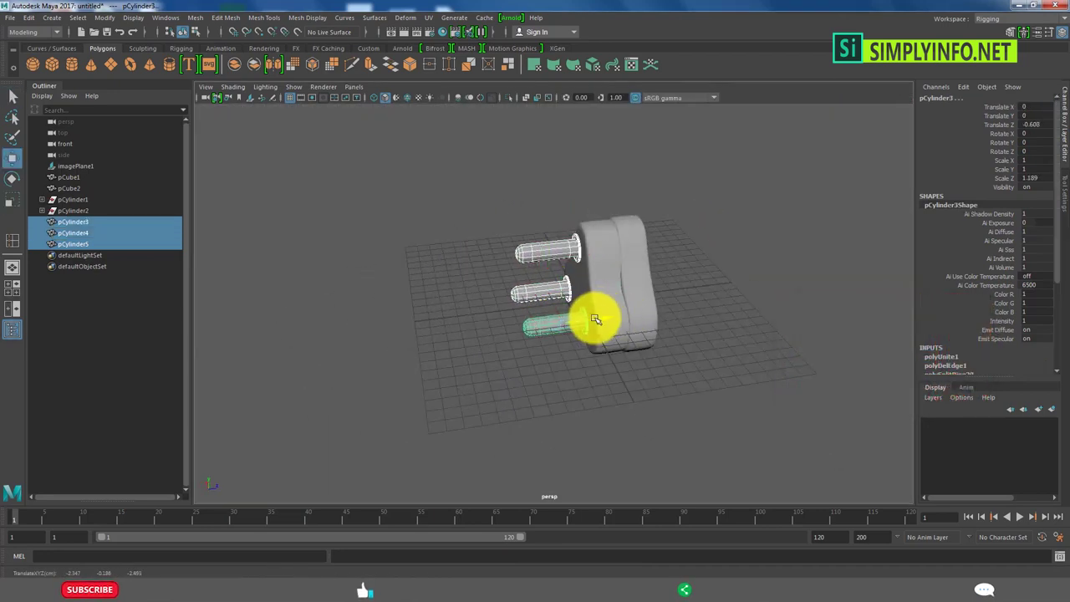
pyautogui.click(515, 292)
pyautogui.moveTo(516, 291)
pyautogui.keyDown('alt'); pyautogui.mouseDown()
pyautogui.moveTo(561, 281)
pyautogui.moveTo(641, 298)
pyautogui.moveTo(315, 329)
pyautogui.moveTo(484, 346)
pyautogui.moveTo(540, 313)
pyautogui.moveTo(494, 292)
pyautogui.moveTo(610, 245)
pyautogui.moveTo(475, 287)
pyautogui.moveTo(461, 172)
pyautogui.mouseUp(); pyautogui.keyUp('alt')
# Isolate pCube2, delete its central front face, then show all objects again.
pyautogui.click(609, 246)
pyautogui.hotkey('ctrl', '1')
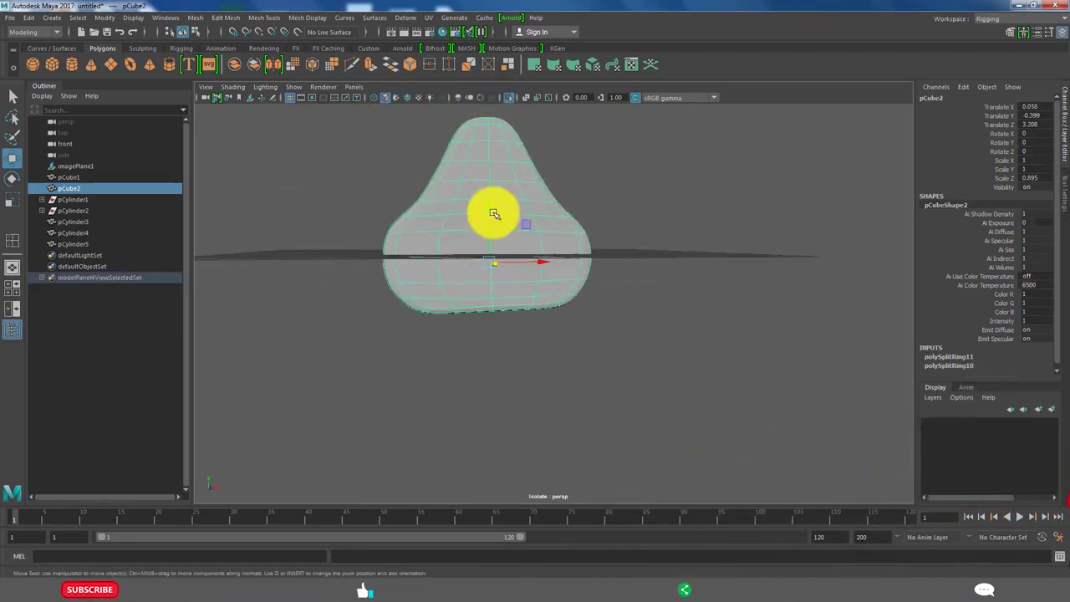
pyautogui.moveTo(490, 210)
pyautogui.keyDown('alt'); pyautogui.mouseDown()
pyautogui.moveTo(563, 229)
pyautogui.moveTo(475, 213)
pyautogui.moveTo(435, 217)
pyautogui.moveTo(454, 237)
pyautogui.moveTo(485, 215)
pyautogui.mouseUp(); pyautogui.keyUp('alt')
pyautogui.press('F11')
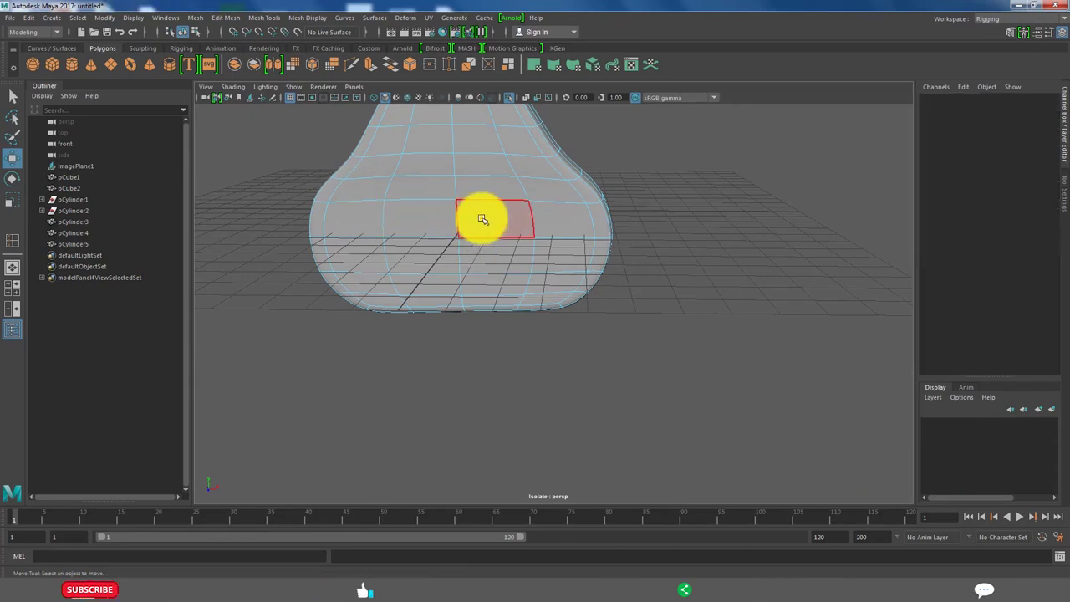
pyautogui.click(482, 221)
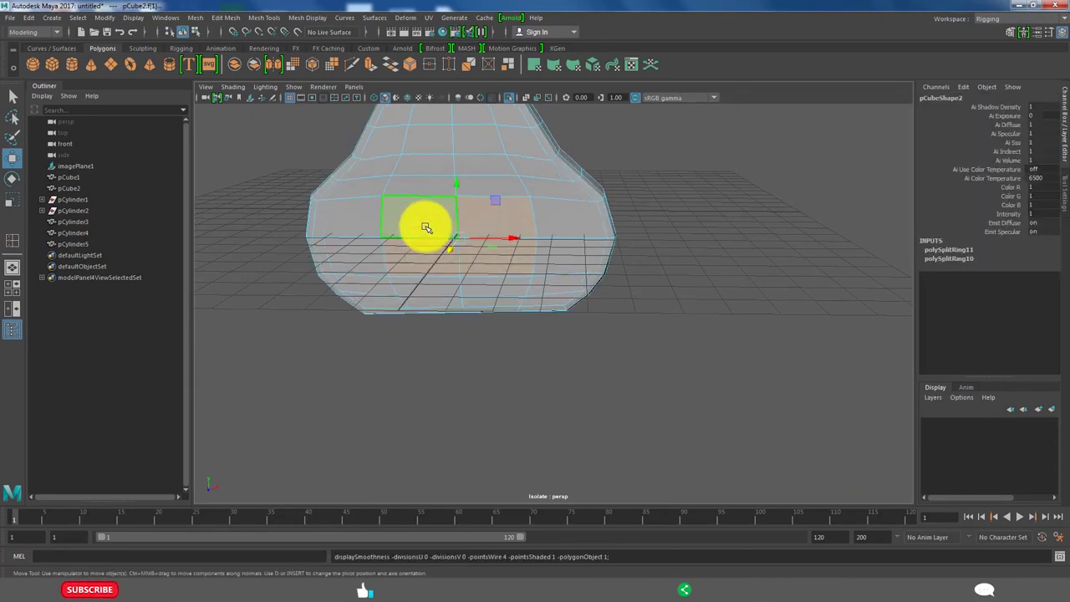
pyautogui.press('Delete')
pyautogui.press('F8')
pyautogui.keyDown('alt'); pyautogui.moveTo(563, 246); pyautogui.dragTo(310, 250); pyautogui.keyUp('alt')
pyautogui.hotkey('ctrl', '1')
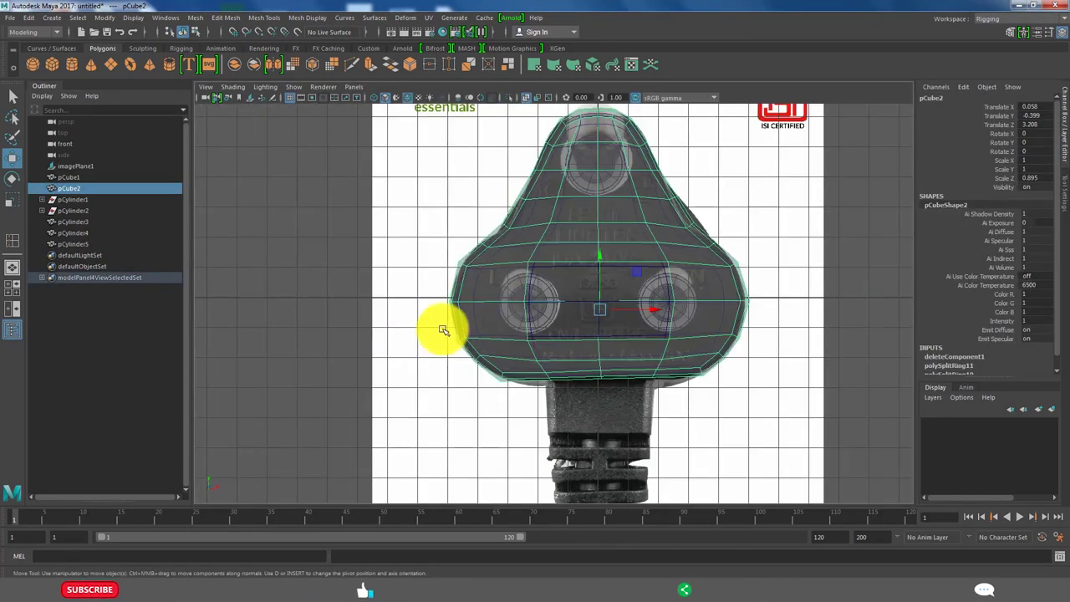
pyautogui.press('space')
pyautogui.press('space')
pyautogui.press('space')
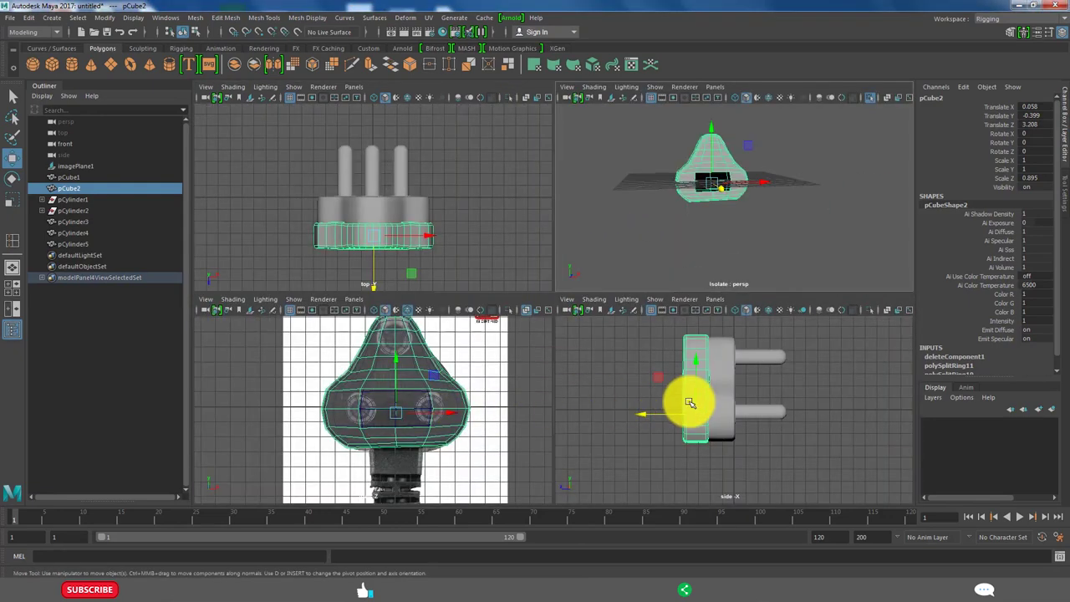
pyautogui.press('space')
pyautogui.scroll(-2, 475, 312)
# Freeze the cap's transformations and rotate it 90° about Y.
pyautogui.click(105, 18)
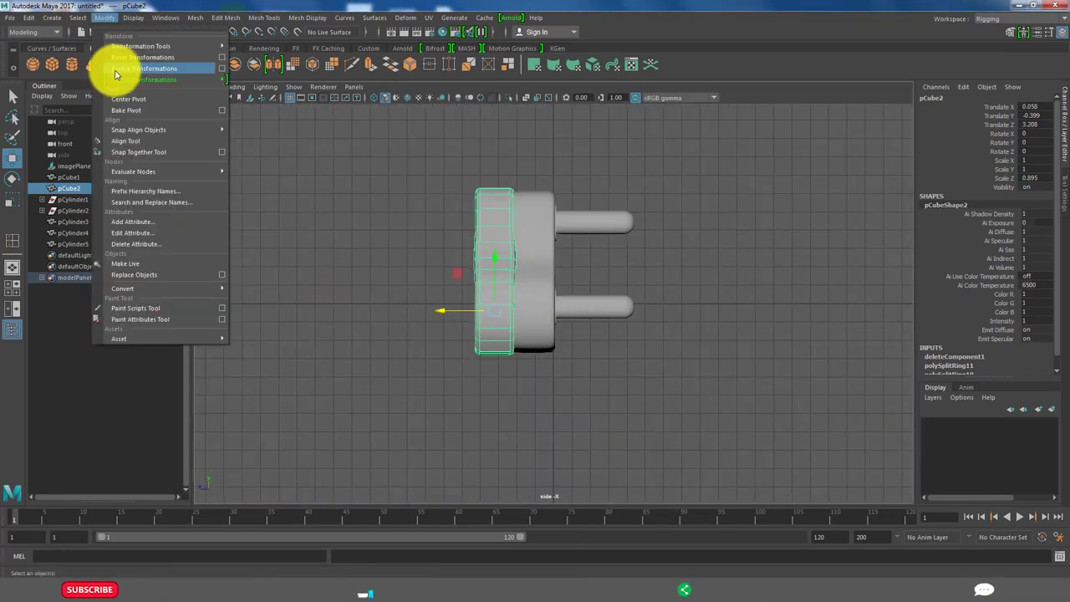
pyautogui.click(114, 70)
pyautogui.moveTo(479, 310); pyautogui.dragTo(728, 293)
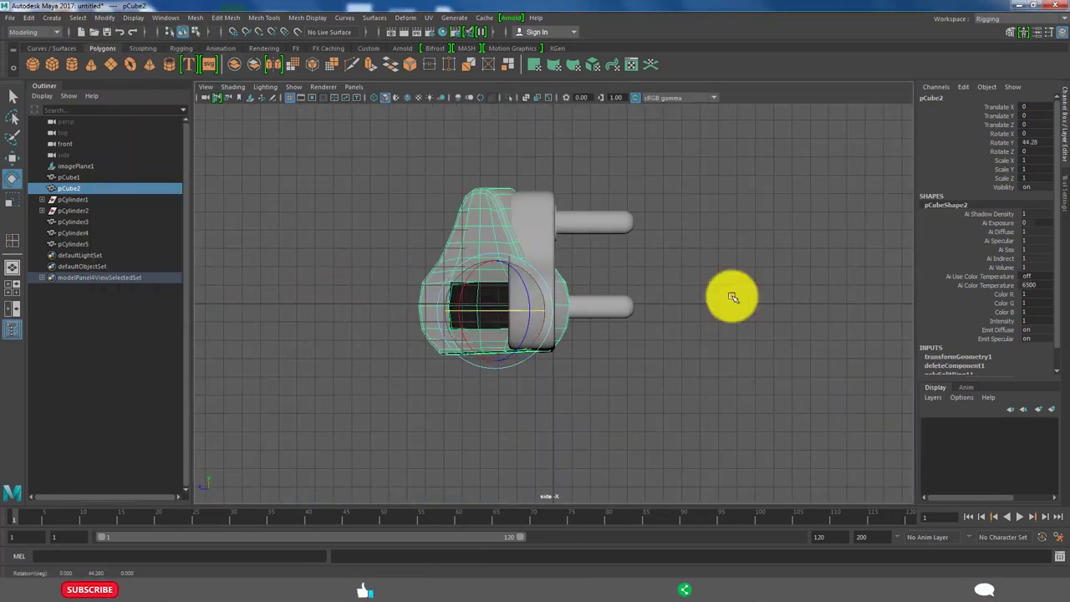
pyautogui.write('90')
pyautogui.press('Return')
# Move the cap to sit left of the plug.
pyautogui.click(502, 310)
pyautogui.press('w')
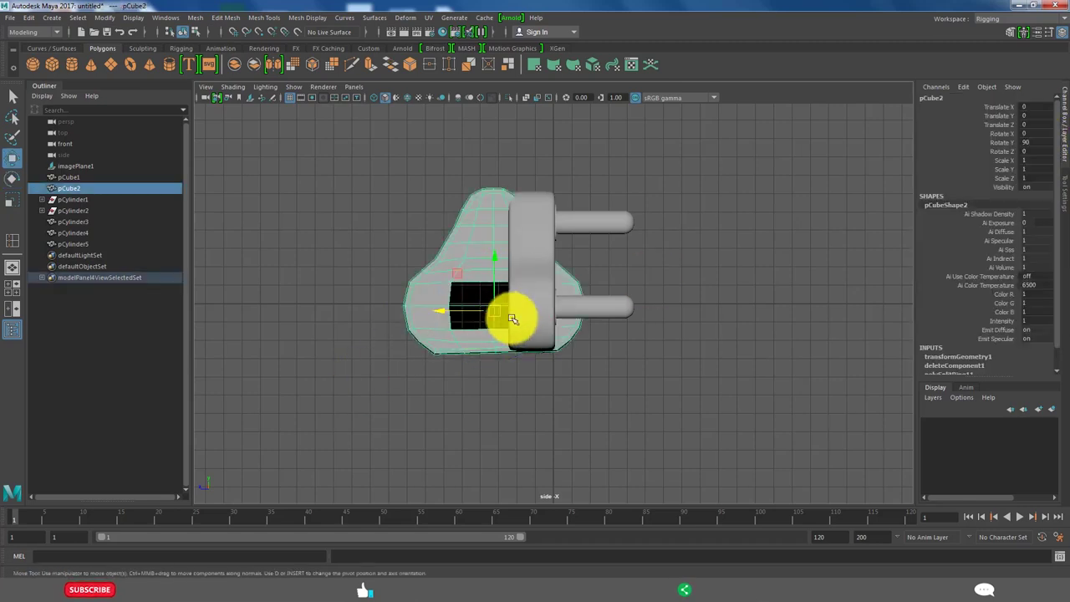
pyautogui.moveTo(501, 310); pyautogui.dragTo(363, 315)
pyautogui.keyDown('alt'); pyautogui.moveTo(363, 315); pyautogui.dragTo(514, 310, button='middle'); pyautogui.keyUp('alt')
pyautogui.moveTo(514, 311); pyautogui.dragTo(418, 303)
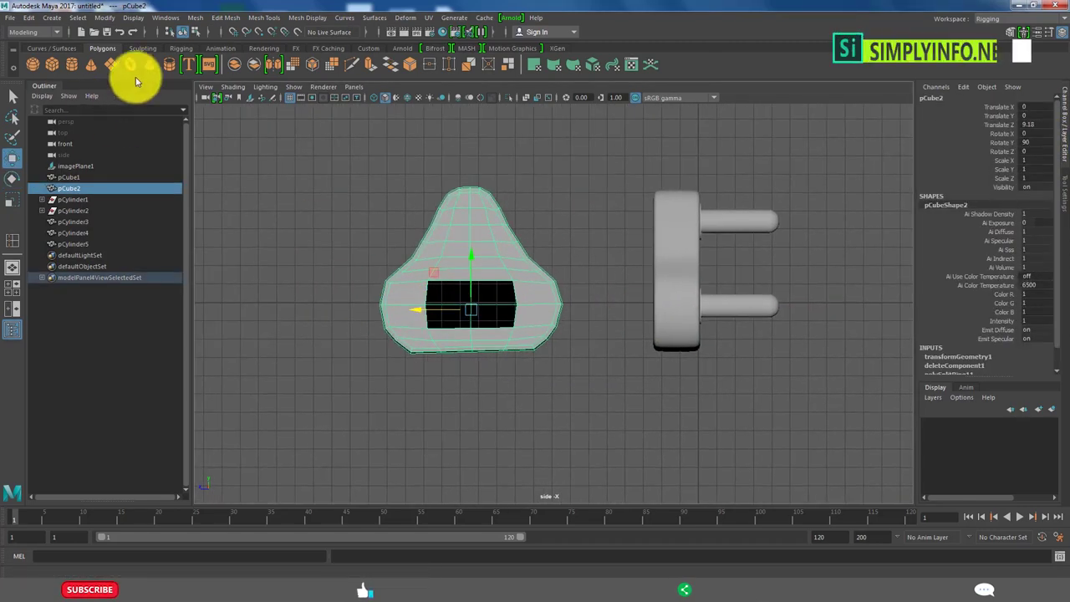
# Create a cylinder inside the cap's hole and select the two vertices beside it.
pyautogui.click(473, 305)
pyautogui.moveTo(494, 320)
pyautogui.mouseDown()
pyautogui.moveTo(454, 286)
pyautogui.moveTo(465, 303)
pyautogui.mouseUp()
pyautogui.scroll(-2, 1013, 261)
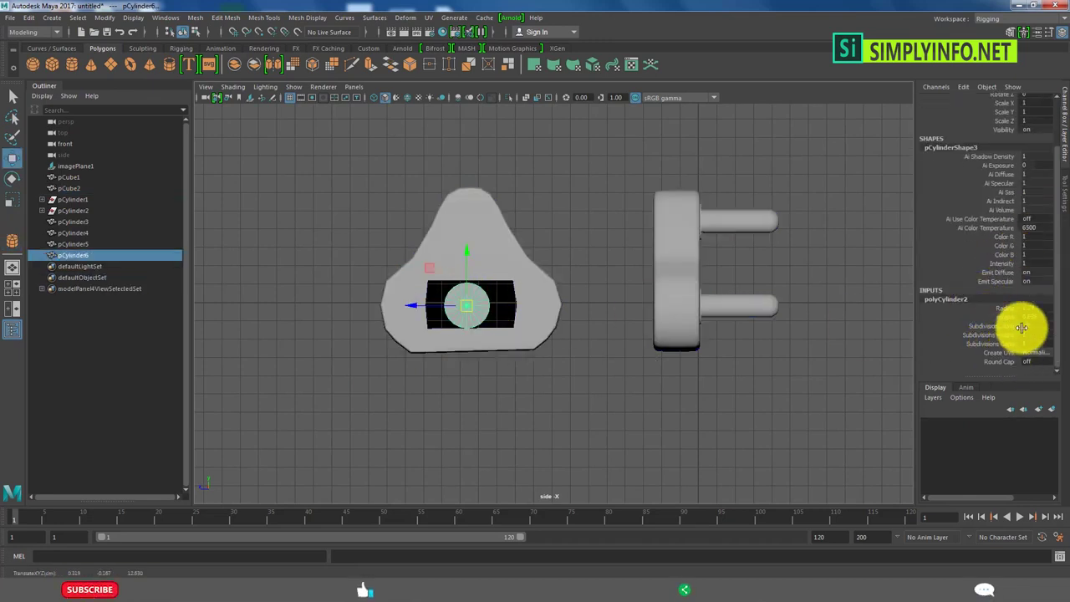
pyautogui.moveTo(389, 325); pyautogui.dragTo(384, 293, button='right')
pyautogui.scroll(3, 376, 290)
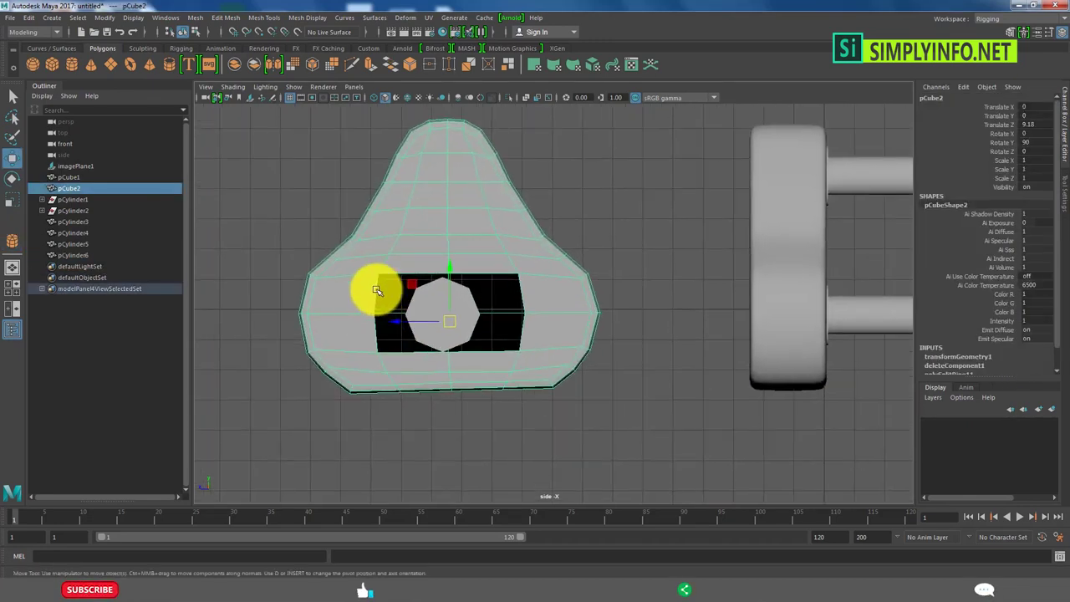
pyautogui.moveTo(368, 264); pyautogui.dragTo(390, 354)
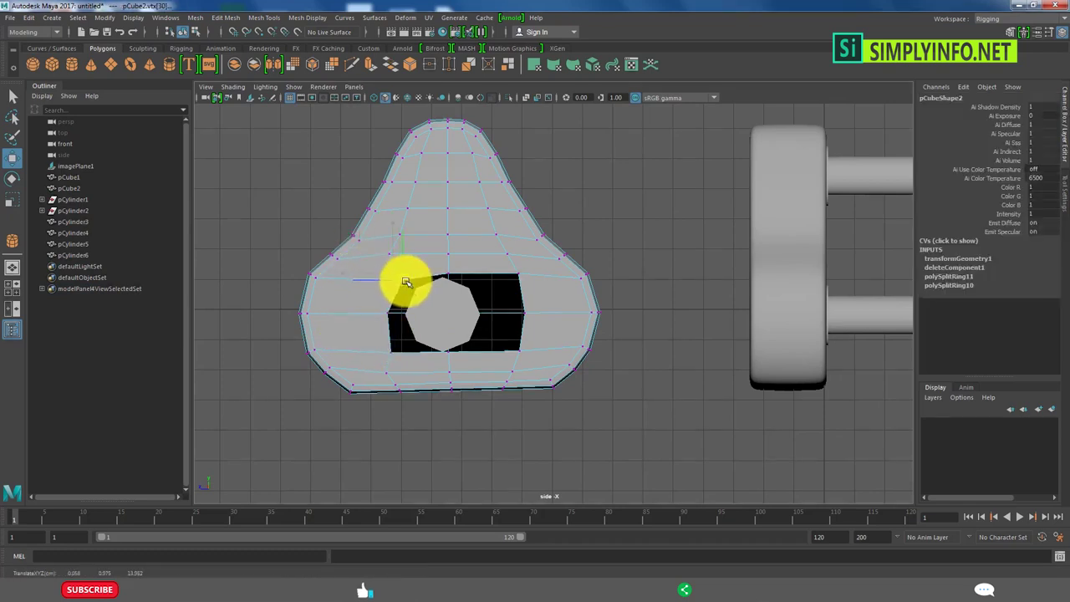
pyautogui.scroll(2, 343, 274)
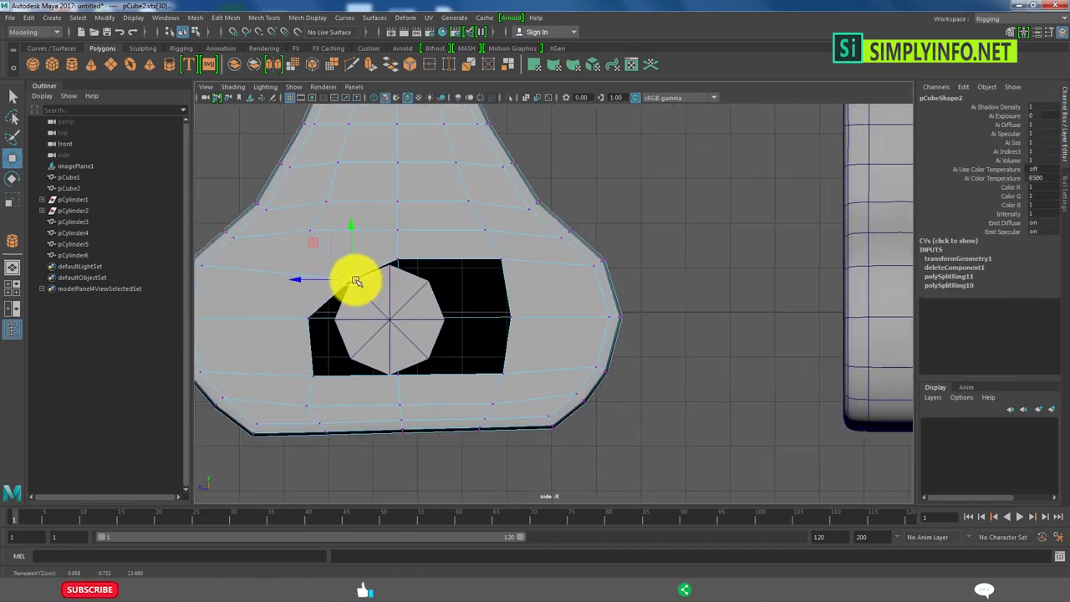
# Drag the hole's corner vertices onto pCylinder6's octagonal outline to close the gap.
pyautogui.scroll(-2, 366, 284)
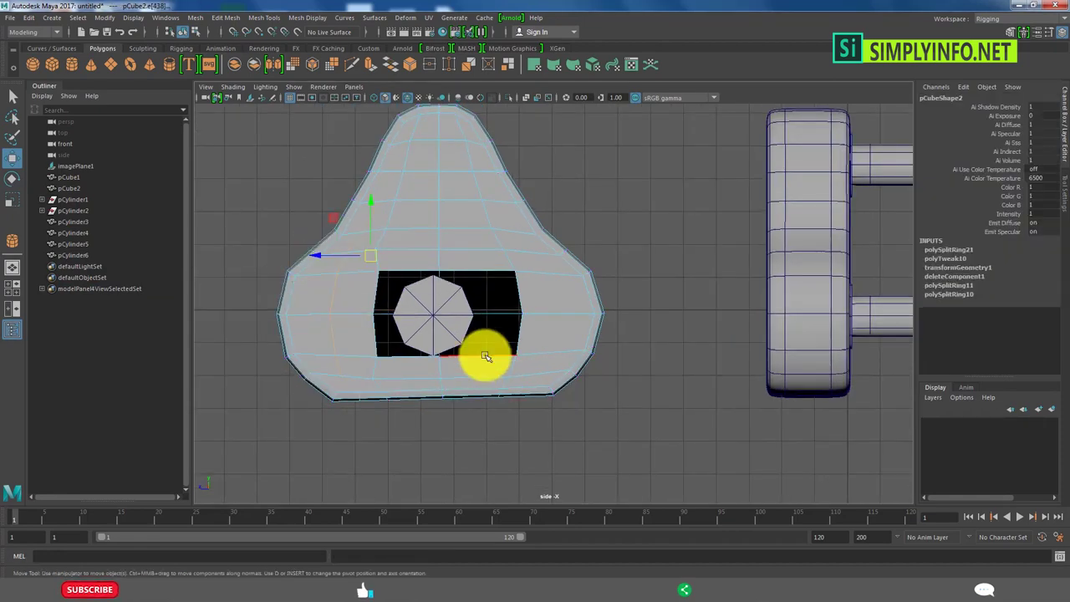
pyautogui.scroll(2, 406, 282)
pyautogui.click(361, 276)
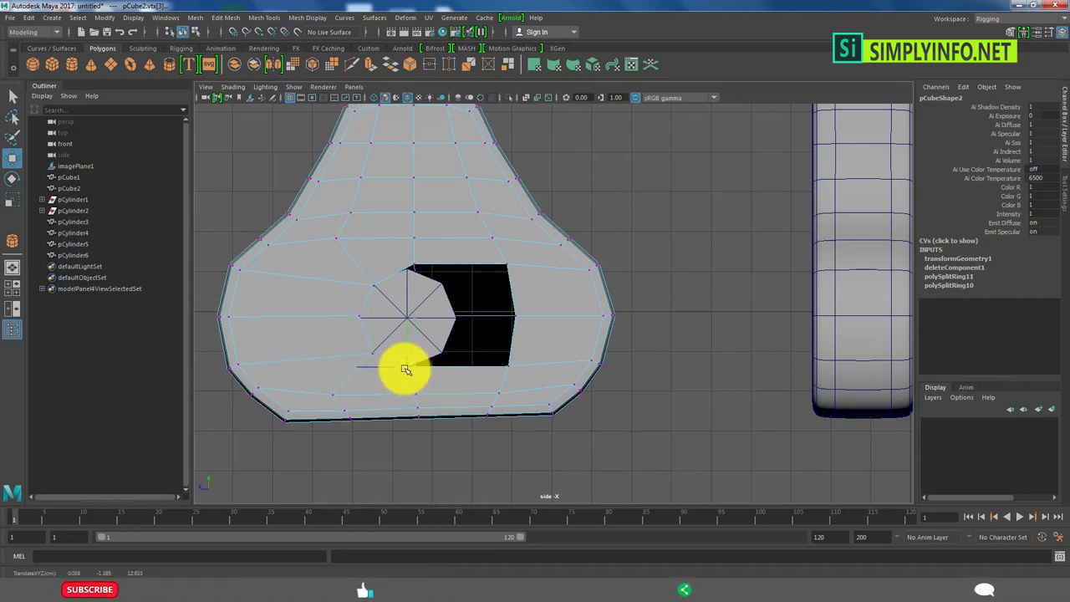
pyautogui.moveTo(494, 354); pyautogui.dragTo(445, 352)
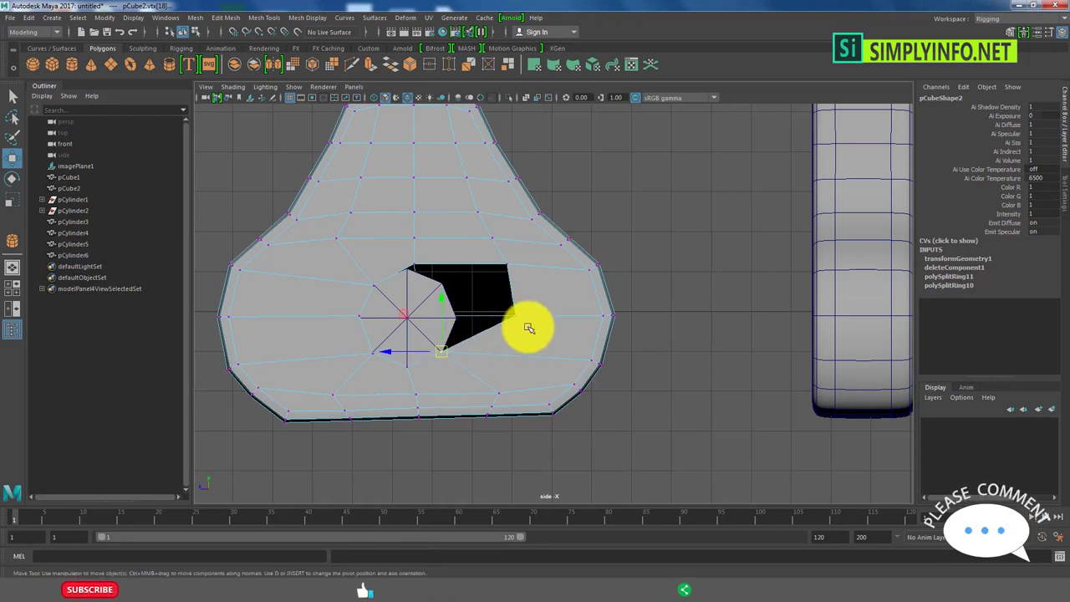
pyautogui.moveTo(529, 328); pyautogui.dragTo(465, 313)
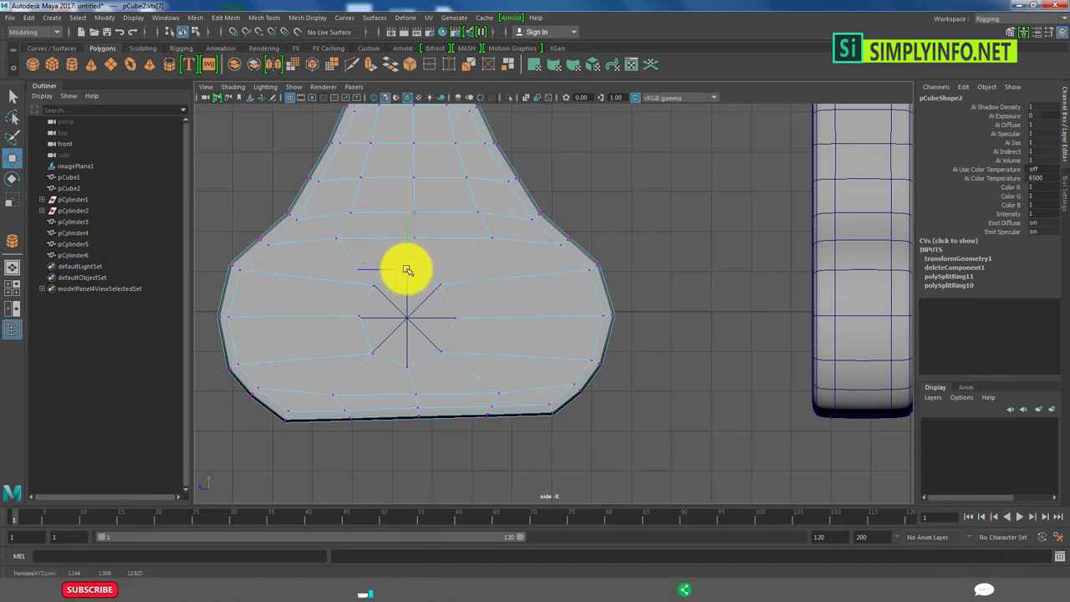
pyautogui.press('F8')
# Isolate the plug body, select the hole's border edges and extrude them.
pyautogui.hotkey('ctrl', '1')
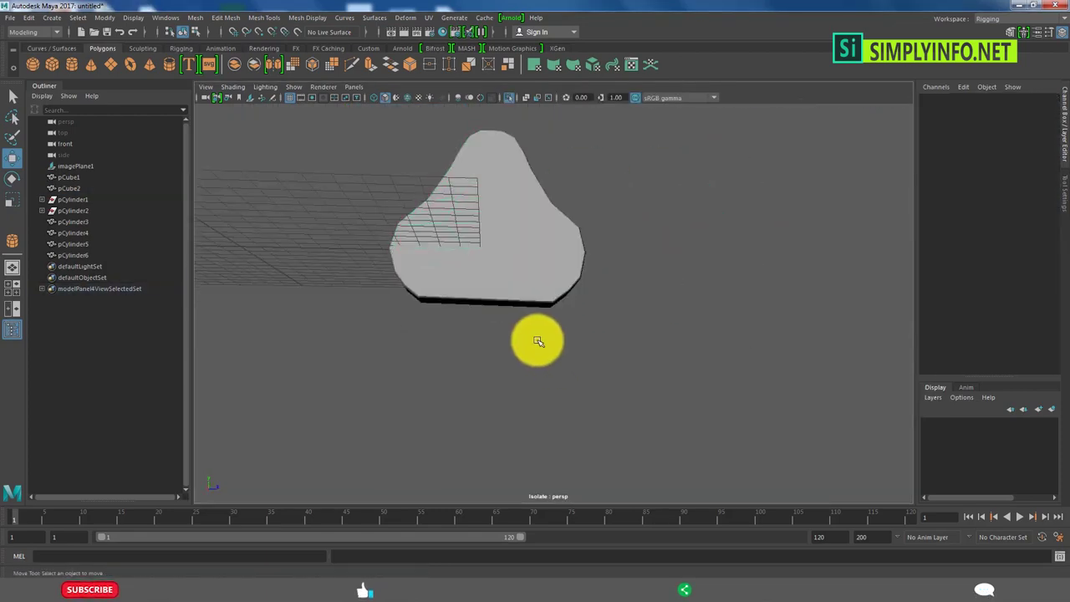
pyautogui.scroll(3, 538, 341)
pyautogui.click(549, 326)
pyautogui.moveTo(549, 327)
pyautogui.keyDown('alt'); pyautogui.mouseDown()
pyautogui.moveTo(398, 317)
pyautogui.moveTo(566, 304)
pyautogui.moveTo(520, 309)
pyautogui.moveTo(473, 353)
pyautogui.moveTo(561, 334)
pyautogui.moveTo(544, 318)
pyautogui.moveTo(488, 361)
pyautogui.moveTo(508, 342)
pyautogui.mouseUp(); pyautogui.keyUp('alt')
pyautogui.click(561, 334)
pyautogui.moveTo(508, 342); pyautogui.dragTo(494, 318, button='right')
pyautogui.click(473, 237)
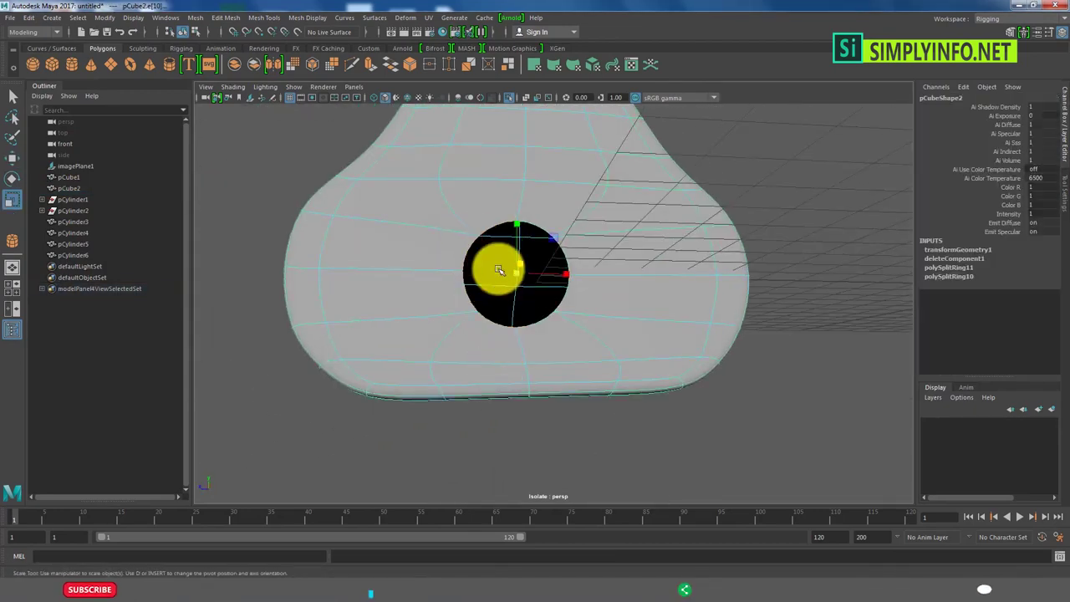
pyautogui.press('r')
pyautogui.moveTo(567, 326)
pyautogui.keyDown('alt'); pyautogui.mouseDown()
pyautogui.moveTo(421, 329)
pyautogui.moveTo(649, 258)
pyautogui.moveTo(621, 191)
pyautogui.mouseUp(); pyautogui.keyUp('alt')
pyautogui.press('1')
pyautogui.hotkey('ctrl', 'e')
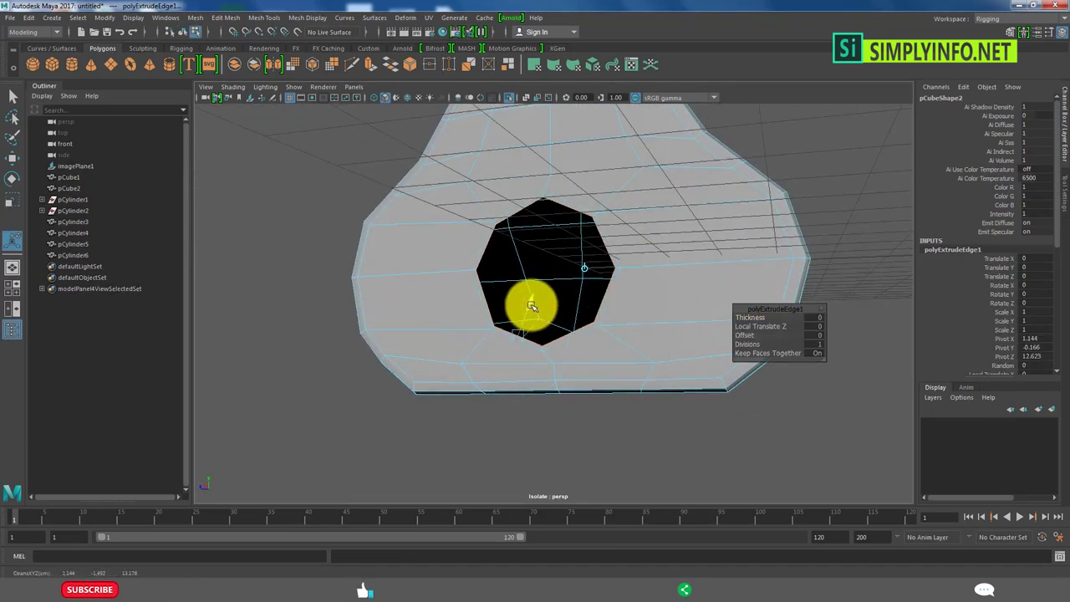
# Extrude the hole's border edges a second and third time.
pyautogui.keyDown('alt'); pyautogui.moveTo(532, 306); pyautogui.dragTo(527, 358); pyautogui.keyUp('alt')
pyautogui.click(543, 310)
pyautogui.moveTo(542, 310)
pyautogui.keyDown('alt'); pyautogui.mouseDown()
pyautogui.moveTo(499, 318)
pyautogui.moveTo(519, 341)
pyautogui.moveTo(527, 325)
pyautogui.mouseUp(); pyautogui.keyUp('alt')
pyautogui.keyDown('shift'); pyautogui.rightClick(559, 219); pyautogui.keyUp('shift')
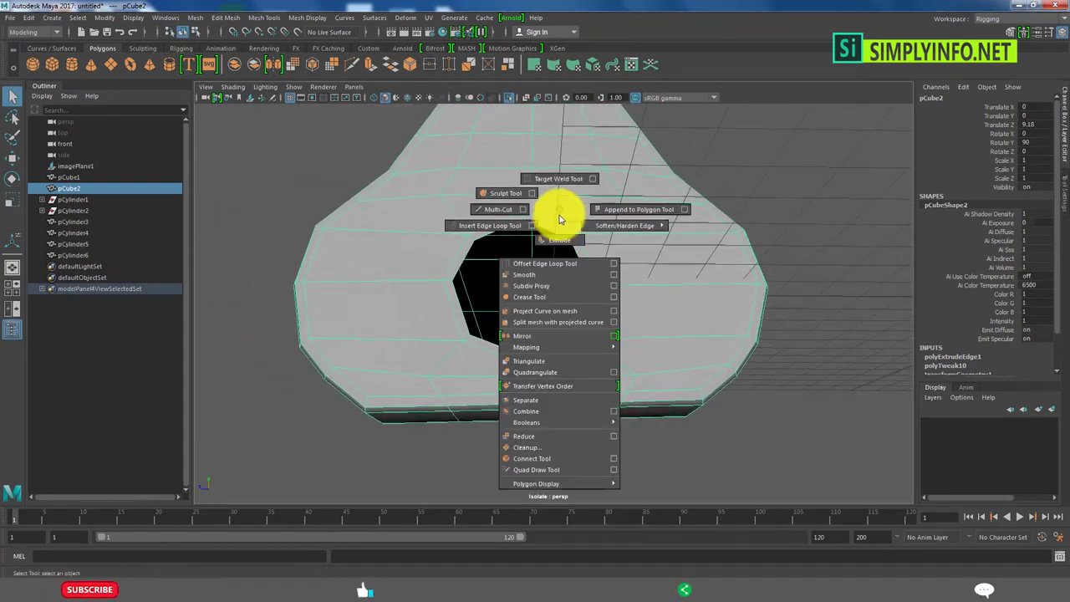
pyautogui.moveTo(544, 222)
pyautogui.keyDown('alt'); pyautogui.mouseDown()
pyautogui.moveTo(490, 306)
pyautogui.moveTo(629, 326)
pyautogui.mouseUp(); pyautogui.keyUp('alt')
pyautogui.hotkey('ctrl', 'e')
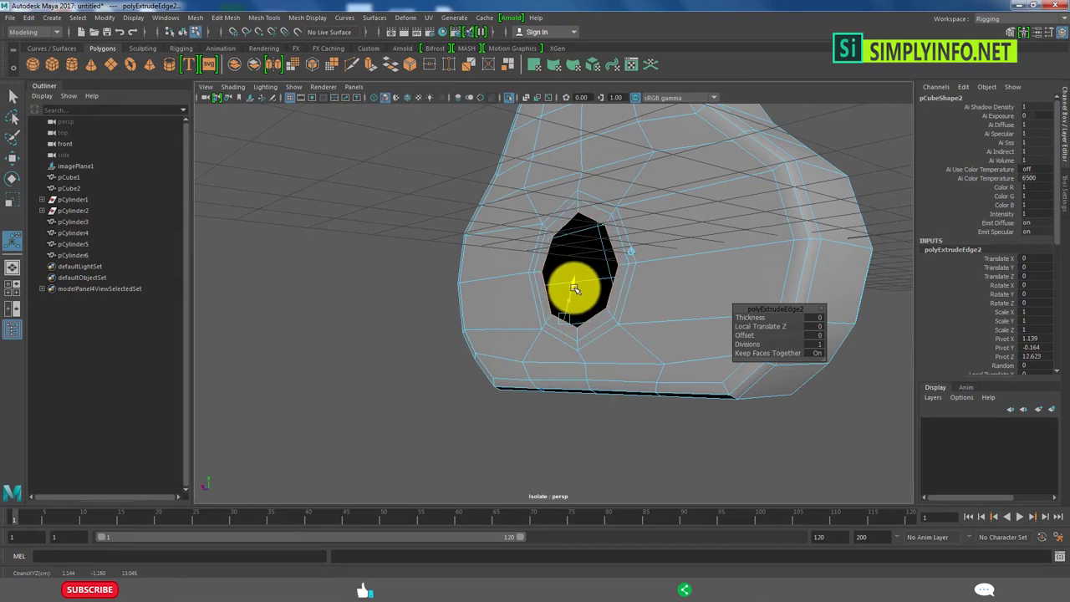
pyautogui.keyDown('alt'); pyautogui.moveTo(574, 288); pyautogui.dragTo(762, 311); pyautogui.keyUp('alt')
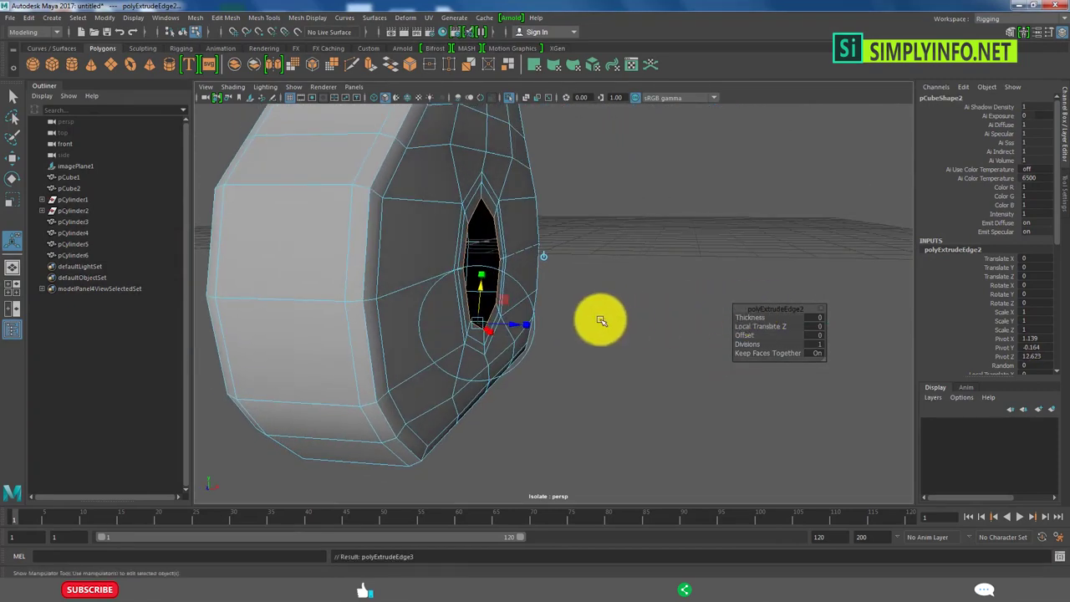
# Scale and extrude the edges once more, then undo the failed vertex merge.
pyautogui.press('r')
pyautogui.hotkey('ctrl', 'e')
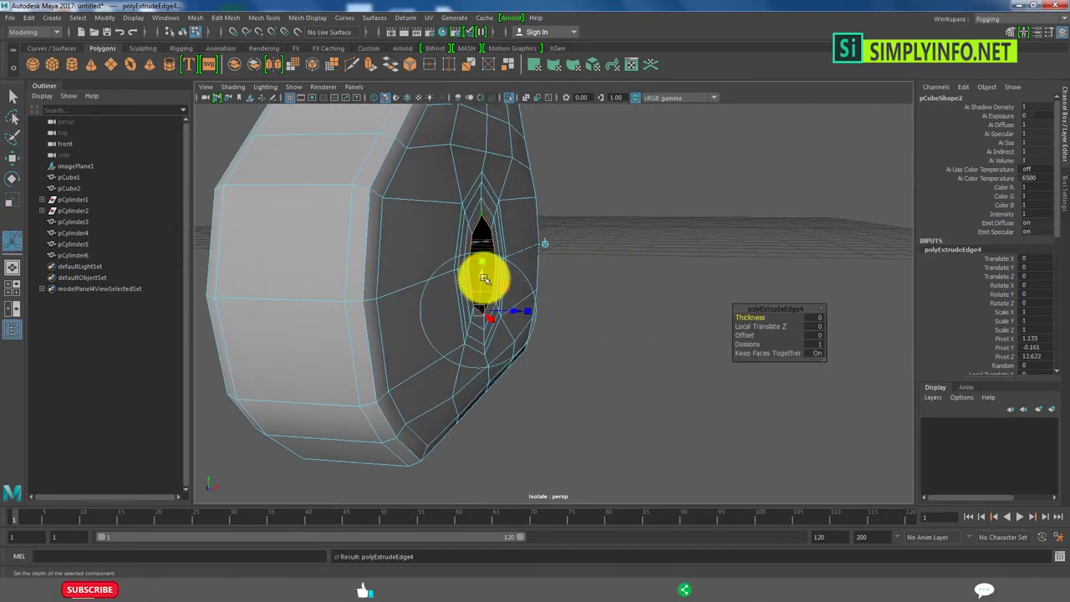
pyautogui.keyDown('shift'); pyautogui.moveTo(485, 264); pyautogui.dragTo(495, 242, button='right'); pyautogui.keyUp('shift')
pyautogui.press('F8')
pyautogui.moveTo(590, 289)
pyautogui.keyDown('alt'); pyautogui.mouseDown()
pyautogui.moveTo(494, 259)
pyautogui.moveTo(478, 278)
pyautogui.mouseUp(); pyautogui.keyUp('alt')
pyautogui.hotkey('ctrl', 'z')
pyautogui.hotkey('ctrl', 'z')
pyautogui.hotkey('ctrl', 'z')
pyautogui.hotkey('ctrl', 'z')
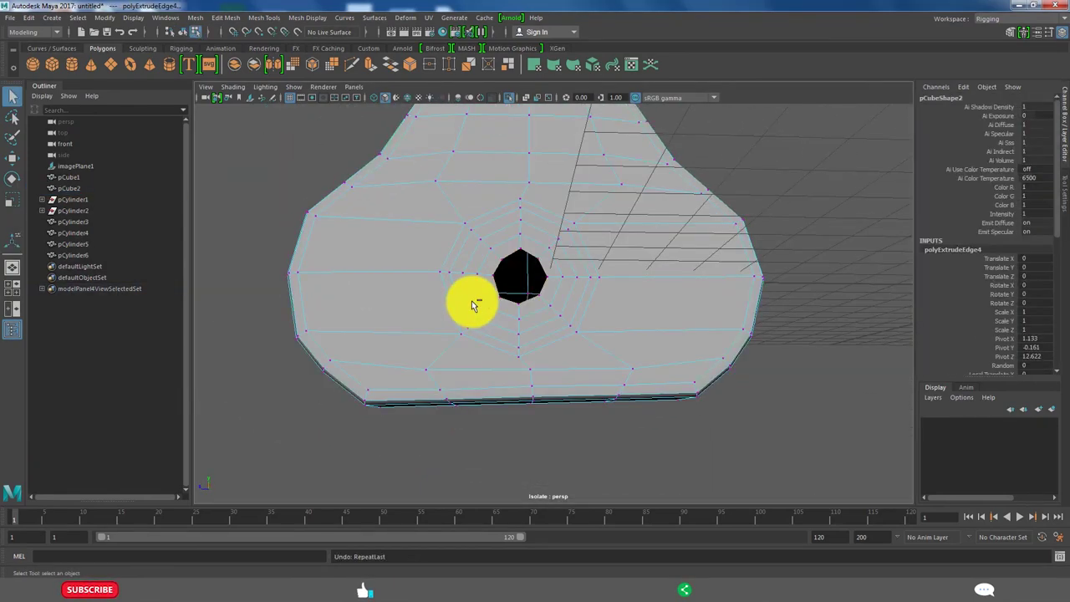
pyautogui.hotkey('ctrl', 'z')
pyautogui.hotkey('ctrl', 'z')
pyautogui.hotkey('ctrl', 'z')
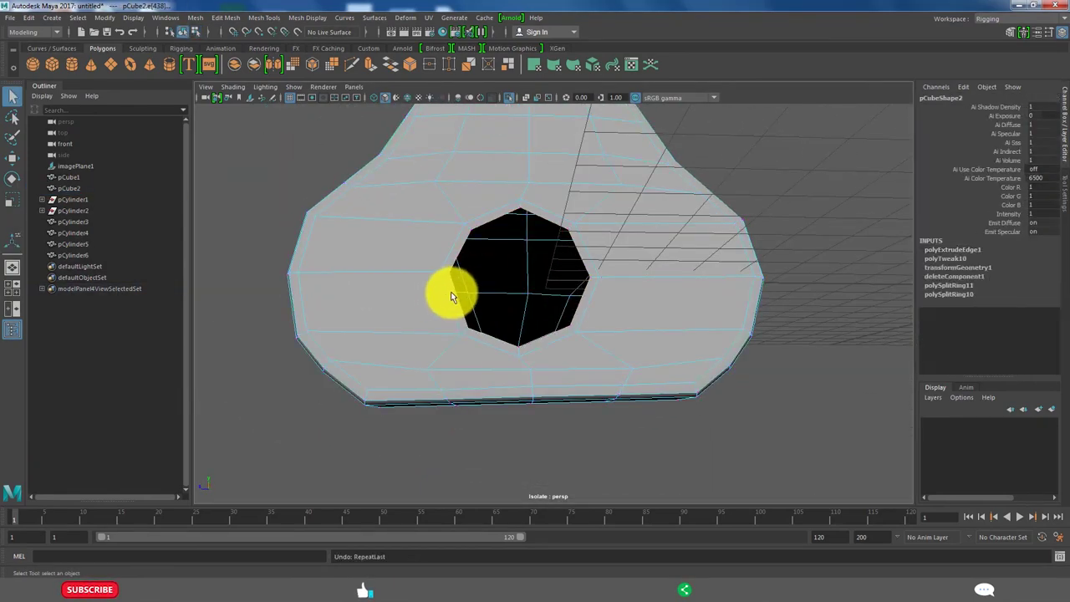
# Move the hole edges inward and extrude them twice more into a rounded tunnel.
pyautogui.press('w')
pyautogui.moveTo(451, 297)
pyautogui.keyDown('alt'); pyautogui.mouseDown()
pyautogui.moveTo(526, 334)
pyautogui.moveTo(543, 291)
pyautogui.mouseUp(); pyautogui.keyUp('alt')
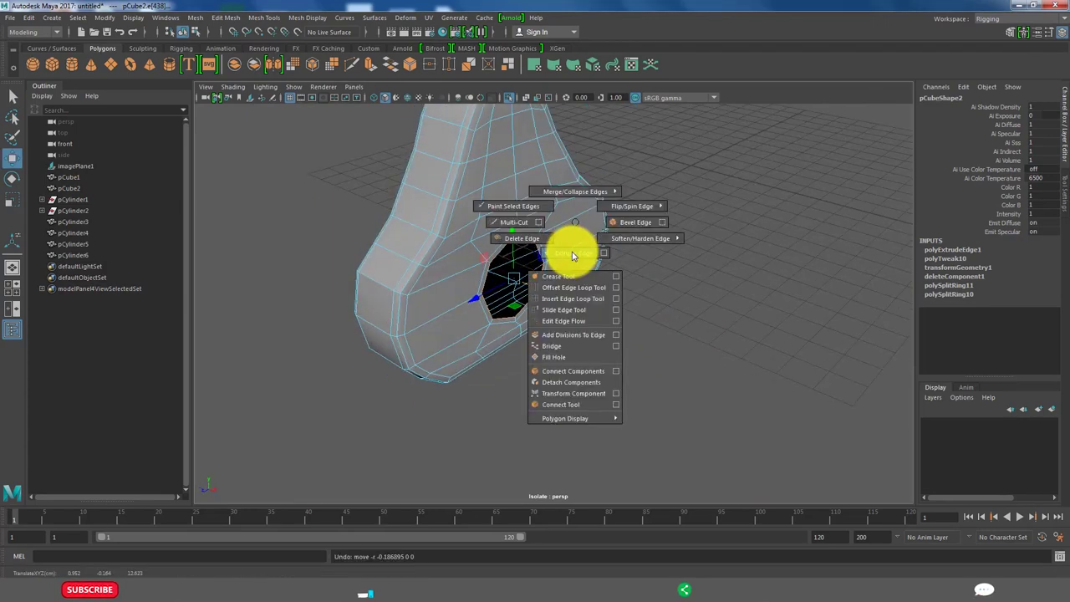
pyautogui.keyDown('shift'); pyautogui.moveTo(548, 239); pyautogui.dragTo(569, 244, button='right'); pyautogui.keyUp('shift')
pyautogui.moveTo(569, 244)
pyautogui.keyDown('alt'); pyautogui.mouseDown()
pyautogui.moveTo(542, 334)
pyautogui.moveTo(490, 310)
pyautogui.moveTo(538, 334)
pyautogui.moveTo(501, 330)
pyautogui.mouseUp(); pyautogui.keyUp('alt')
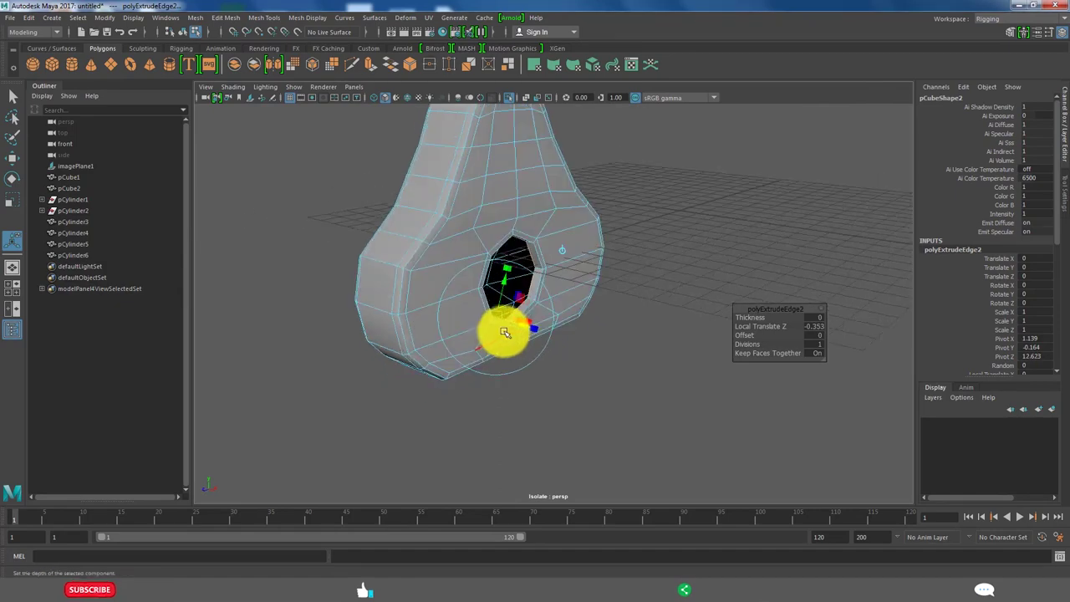
pyautogui.hotkey('ctrl', 'e')
pyautogui.keyDown('alt'); pyautogui.moveTo(513, 280); pyautogui.dragTo(514, 298); pyautogui.keyUp('alt')
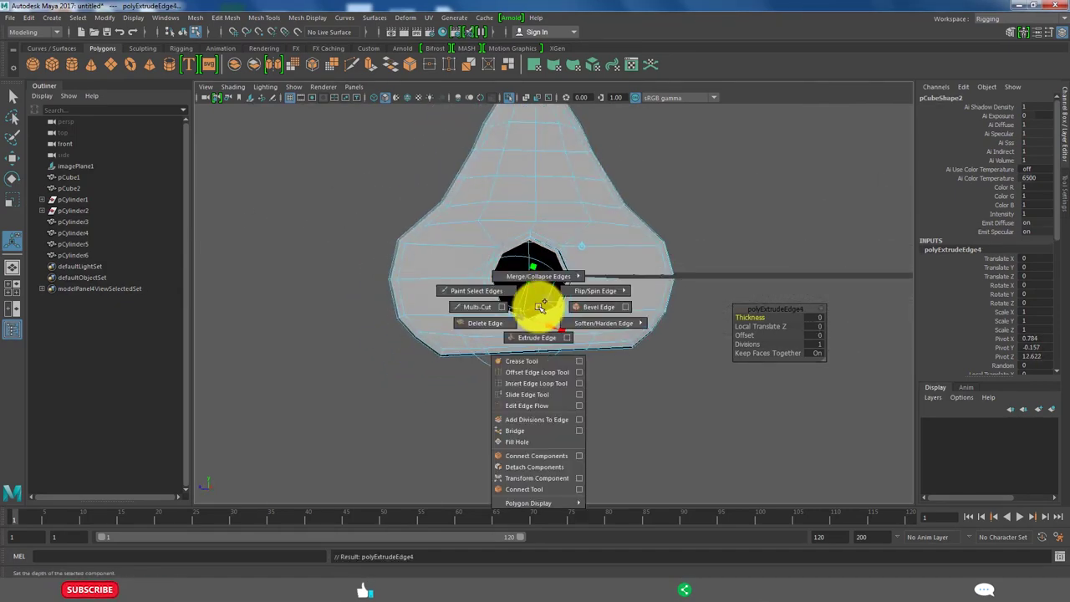
pyautogui.moveTo(538, 303); pyautogui.dragTo(657, 232, button='right')
pyautogui.click(656, 231)
pyautogui.keyDown('alt'); pyautogui.moveTo(657, 232); pyautogui.dragTo(568, 301); pyautogui.keyUp('alt')
pyautogui.click(567, 301)
pyautogui.scroll(5, 585, 293)
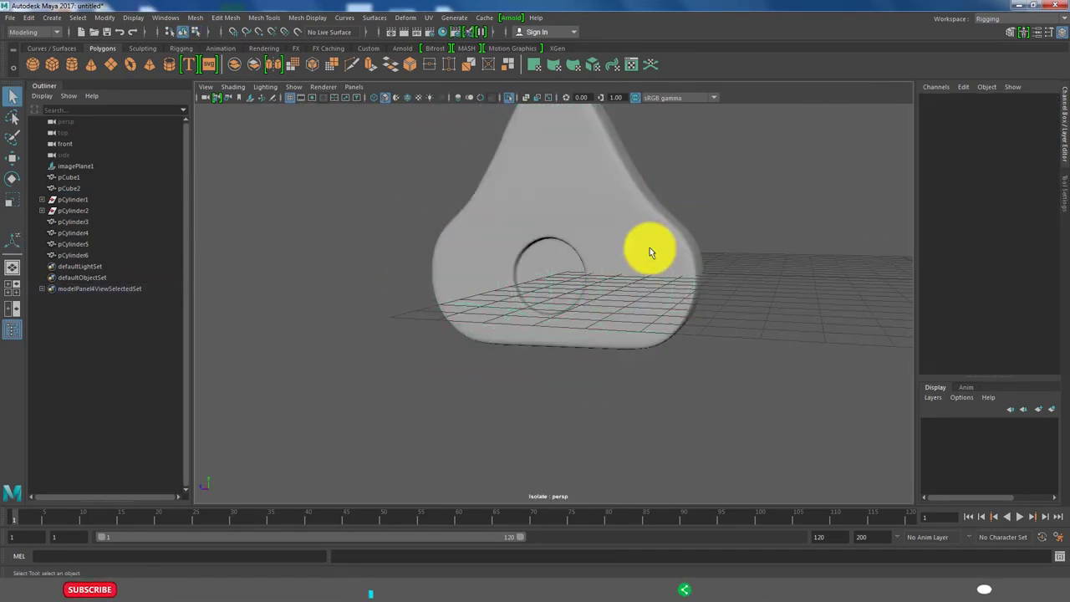
# With smoothing off, insert two edge loops across the plug body near the socket.
pyautogui.scroll(5, 650, 248)
pyautogui.click(581, 250)
pyautogui.press('1')
pyautogui.keyDown('shift'); pyautogui.moveTo(408, 216); pyautogui.dragTo(388, 204, button='right'); pyautogui.keyUp('shift')
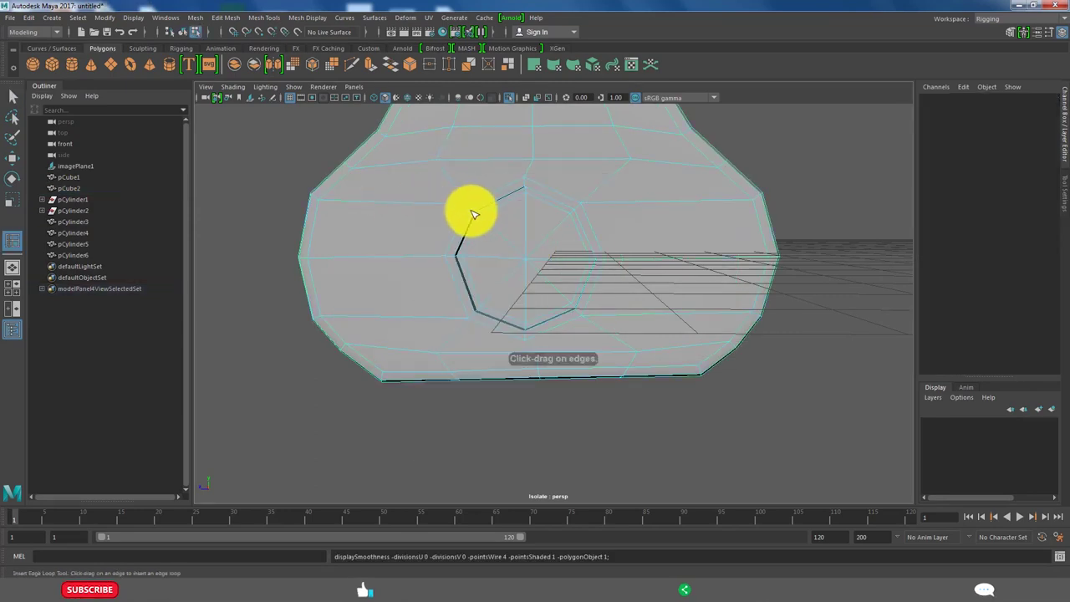
pyautogui.click(473, 210)
pyautogui.moveTo(544, 172)
pyautogui.keyDown('alt'); pyautogui.mouseDown()
pyautogui.moveTo(482, 163)
pyautogui.moveTo(348, 189)
pyautogui.moveTo(396, 201)
pyautogui.mouseUp(); pyautogui.keyUp('alt')
pyautogui.click(444, 192)
# Preview the body smoothed and even out the edge flow of one loop.
pyautogui.press('3')
pyautogui.moveTo(501, 180); pyautogui.dragTo(435, 177, button='right')
pyautogui.press('w')
pyautogui.keyDown('alt'); pyautogui.moveTo(521, 178); pyautogui.dragTo(637, 258); pyautogui.keyUp('alt')
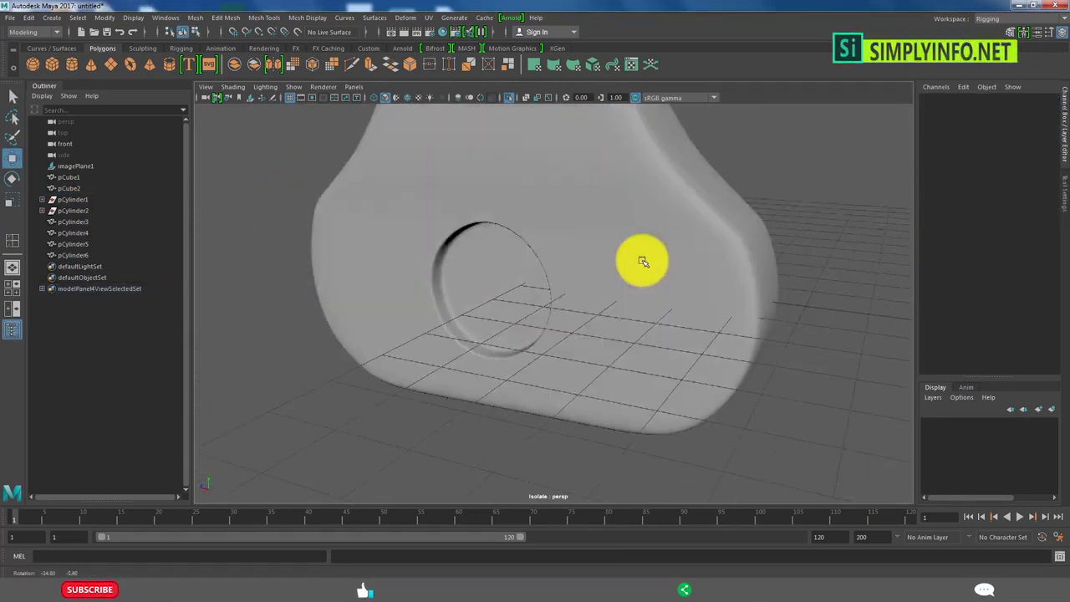
pyautogui.click(678, 262)
pyautogui.doubleClick(628, 224)
pyautogui.moveTo(650, 222)
pyautogui.keyDown('alt'); pyautogui.mouseDown()
pyautogui.moveTo(629, 224)
pyautogui.moveTo(618, 236)
pyautogui.moveTo(628, 242)
pyautogui.moveTo(543, 251)
pyautogui.moveTo(516, 226)
pyautogui.mouseUp(); pyautogui.keyUp('alt')
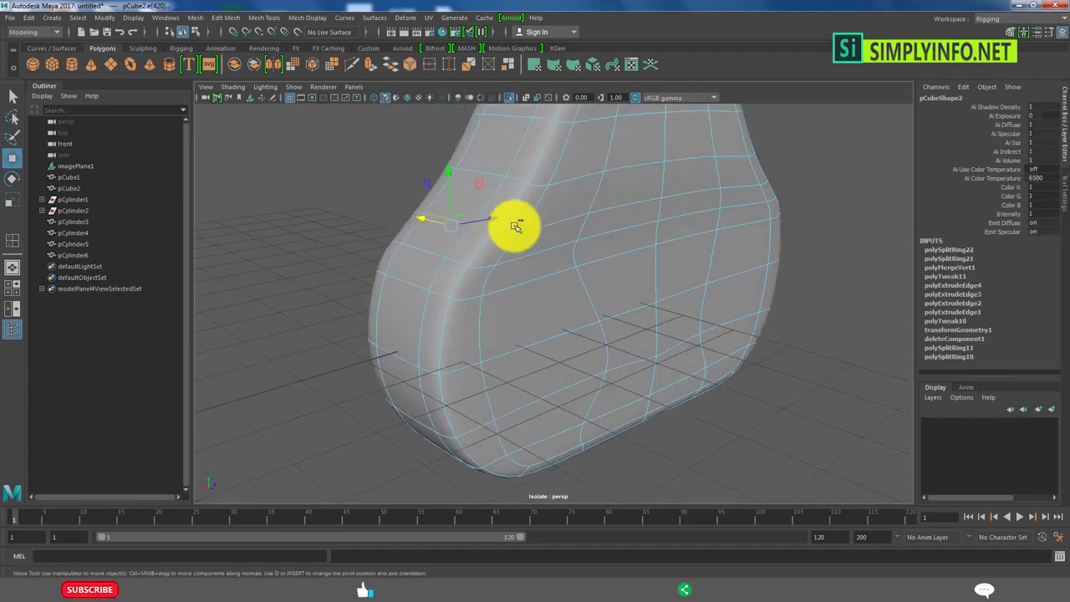
pyautogui.keyDown('shift'); pyautogui.moveTo(516, 226); pyautogui.dragTo(496, 306, button='right'); pyautogui.keyUp('shift')
# Restore the plug body selection and pick an edge on its side.
pyautogui.press('F8')
pyautogui.moveTo(497, 298)
pyautogui.keyDown('alt'); pyautogui.mouseDown()
pyautogui.moveTo(675, 225)
pyautogui.moveTo(715, 256)
pyautogui.moveTo(836, 258)
pyautogui.mouseUp(); pyautogui.keyUp('alt')
pyautogui.click(712, 250)
pyautogui.hotkey('ctrl', 'z')
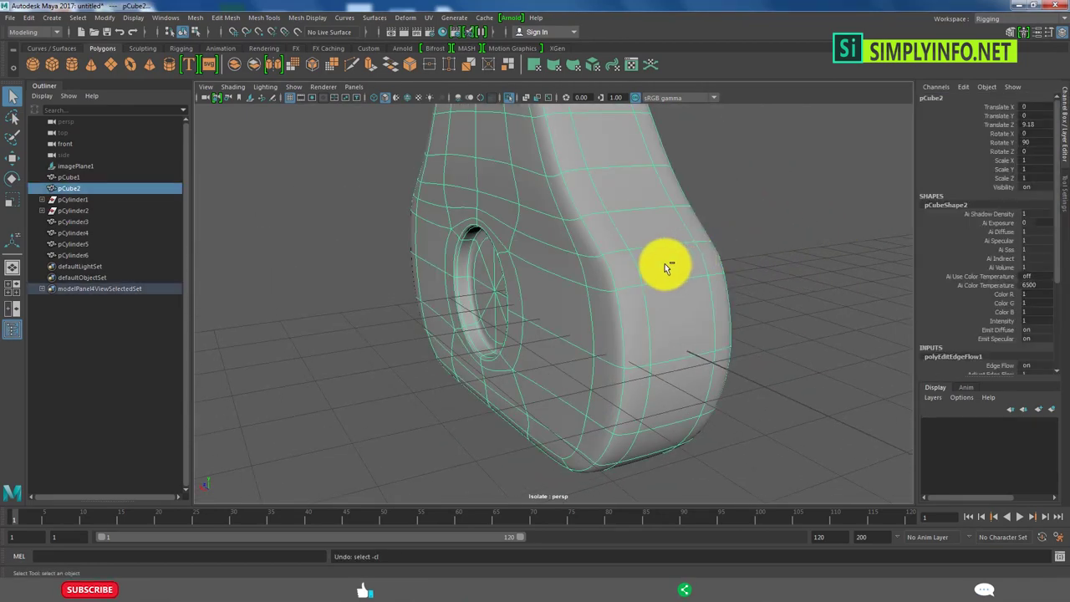
pyautogui.moveTo(664, 263)
pyautogui.keyDown('alt'); pyautogui.mouseDown()
pyautogui.moveTo(465, 257)
pyautogui.moveTo(705, 244)
pyautogui.moveTo(525, 288)
pyautogui.mouseUp(); pyautogui.keyUp('alt')
pyautogui.press('F10')
pyautogui.click(700, 248)
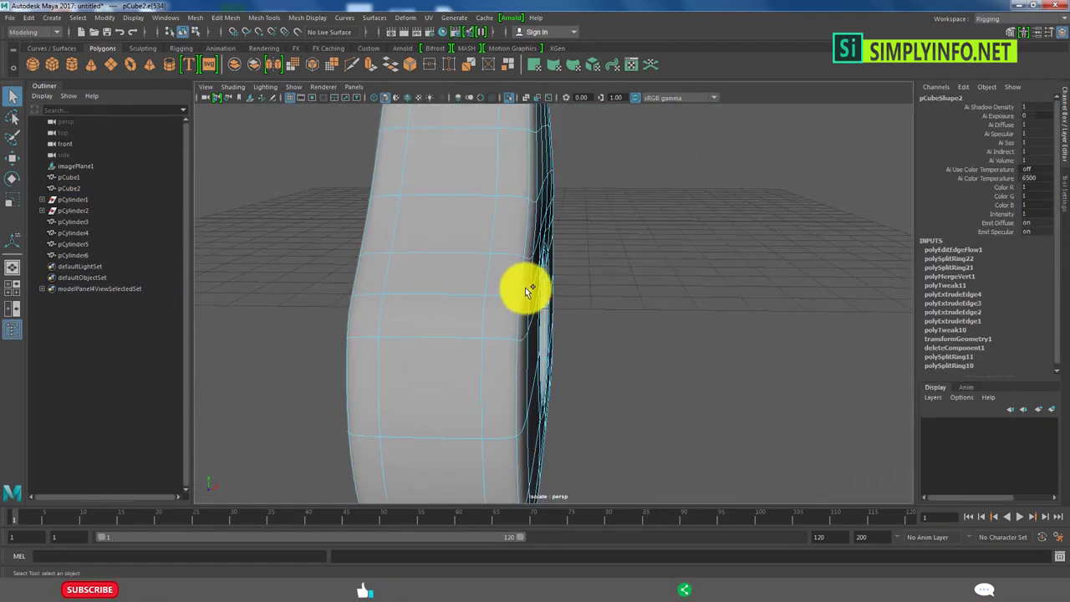
pyautogui.moveTo(586, 321)
pyautogui.keyDown('alt'); pyautogui.mouseDown()
pyautogui.moveTo(489, 295)
pyautogui.moveTo(514, 294)
pyautogui.mouseUp(); pyautogui.keyUp('alt')
# Apply Edit Edge Flow to a side edge and the two loops above the socket.
pyautogui.press('F8')
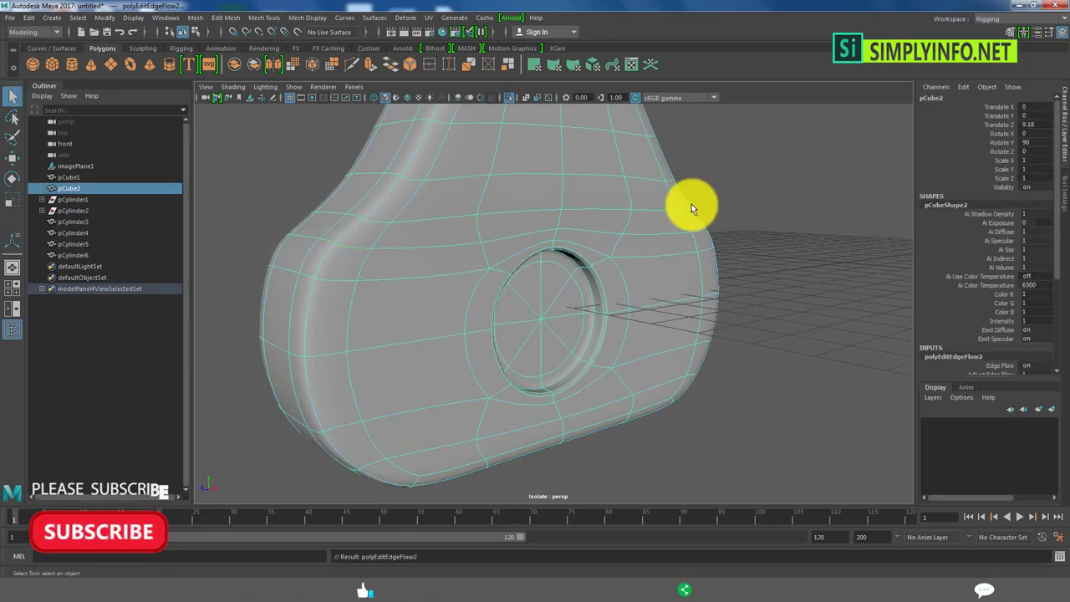
pyautogui.moveTo(691, 204)
pyautogui.keyDown('alt'); pyautogui.mouseDown()
pyautogui.moveTo(385, 247)
pyautogui.moveTo(423, 220)
pyautogui.moveTo(484, 266)
pyautogui.moveTo(664, 275)
pyautogui.moveTo(494, 245)
pyautogui.moveTo(461, 252)
pyautogui.moveTo(594, 277)
pyautogui.moveTo(487, 281)
pyautogui.mouseUp(); pyautogui.keyUp('alt')
pyautogui.press('F10')
pyautogui.click(484, 266)
pyautogui.press('g')
pyautogui.press('g')
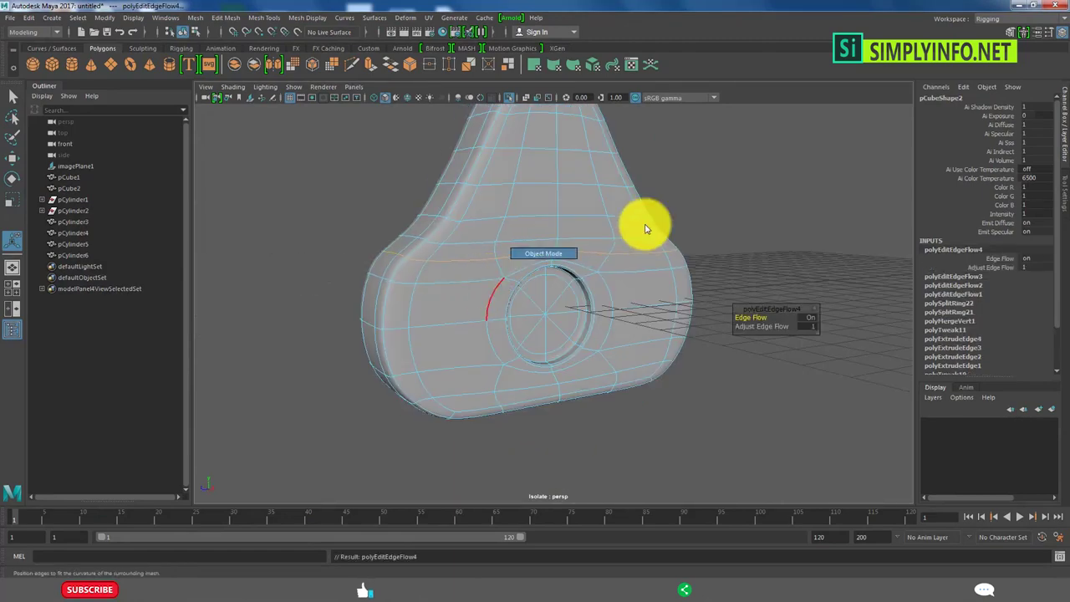
pyautogui.doubleClick(482, 242)
pyautogui.press('g')
pyautogui.doubleClick(476, 206)
pyautogui.press('g')
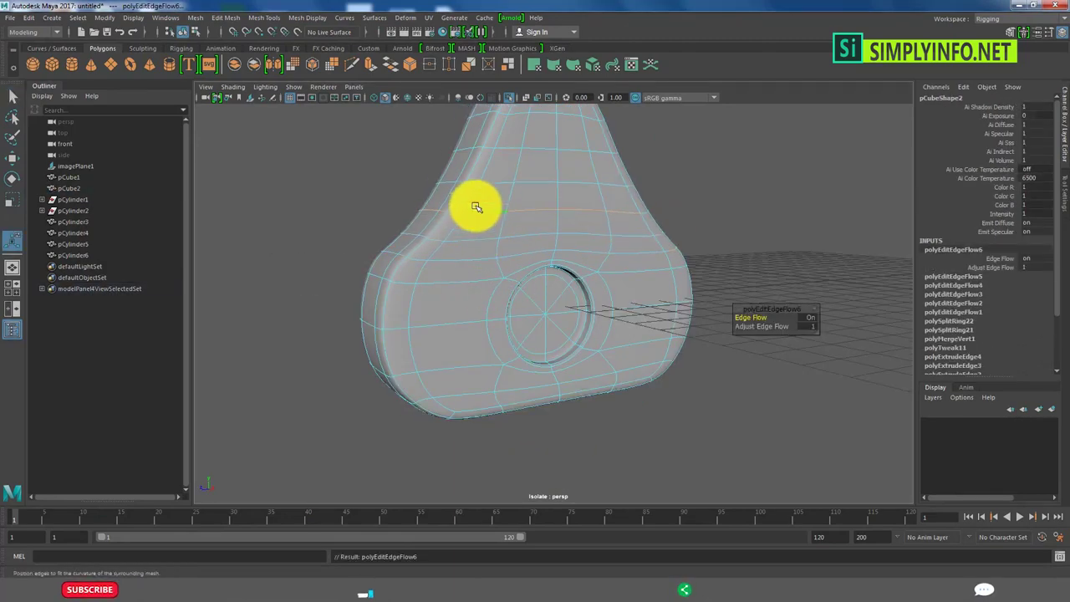
# Reselect the plug body and inspect the rounded socket contours from a three-quarter view.
pyautogui.press('F8')
pyautogui.scroll(-3, 573, 243)
pyautogui.click(654, 325)
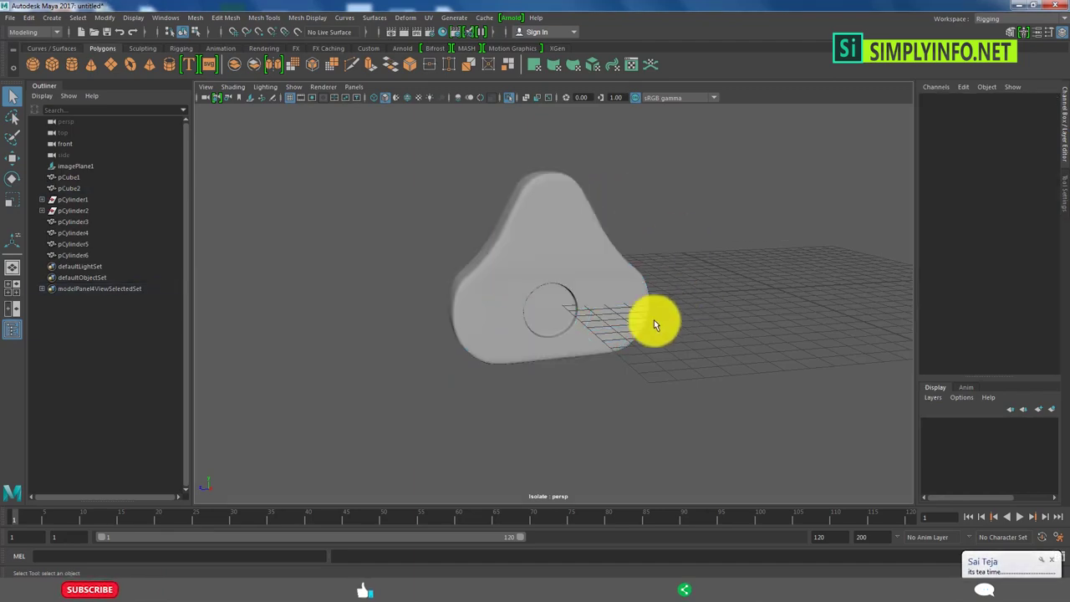
pyautogui.keyDown('alt'); pyautogui.moveTo(654, 324); pyautogui.dragTo(626, 291); pyautogui.keyUp('alt')
pyautogui.scroll(3, 633, 313)
pyautogui.keyDown('alt'); pyautogui.moveTo(454, 318); pyautogui.dragTo(474, 313); pyautogui.keyUp('alt')
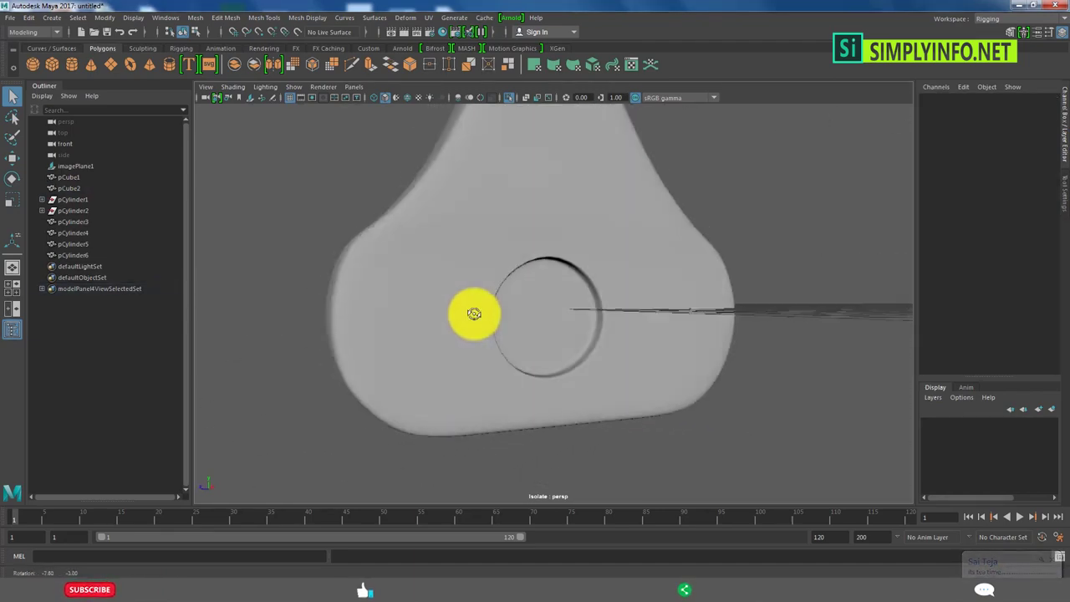
pyautogui.click(418, 251)
pyautogui.moveTo(418, 251)
pyautogui.keyDown('alt'); pyautogui.mouseDown()
pyautogui.moveTo(351, 255)
pyautogui.moveTo(366, 247)
pyautogui.moveTo(329, 245)
pyautogui.moveTo(462, 300)
pyautogui.moveTo(356, 239)
pyautogui.moveTo(619, 290)
pyautogui.moveTo(631, 309)
pyautogui.moveTo(679, 313)
pyautogui.mouseUp(); pyautogui.keyUp('alt')
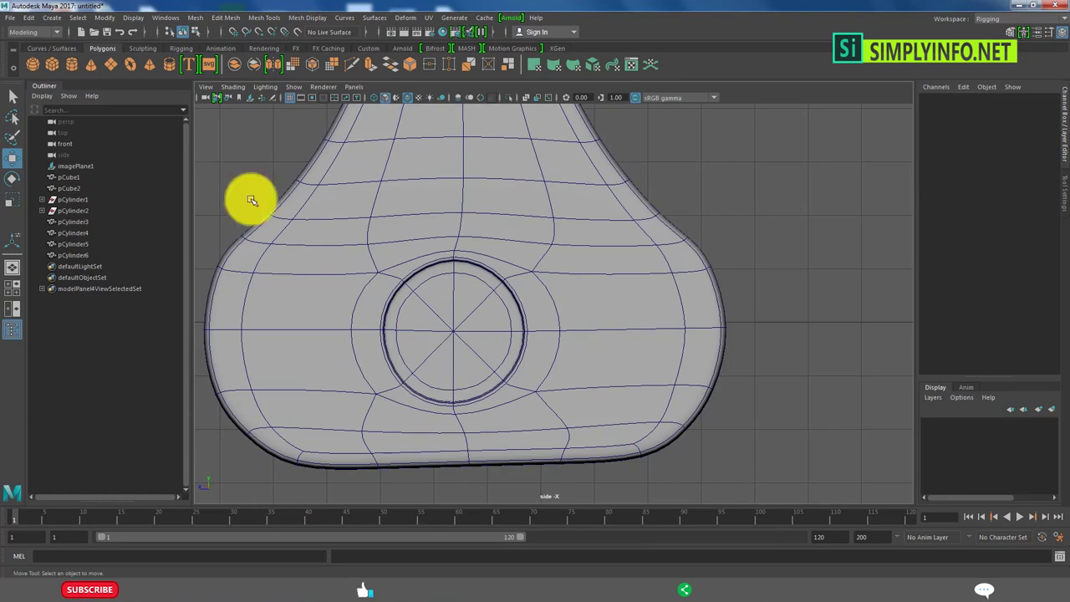
# Create a cylinder at the socket centre and set its radius to 1.338.
pyautogui.click(72, 67)
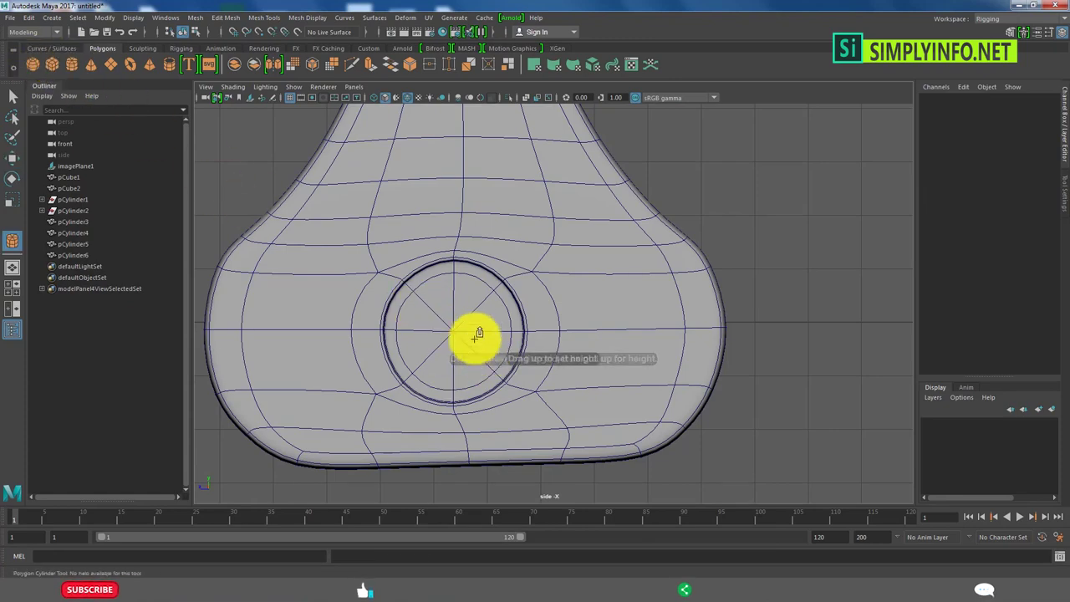
pyautogui.click(477, 334)
pyautogui.click(525, 98)
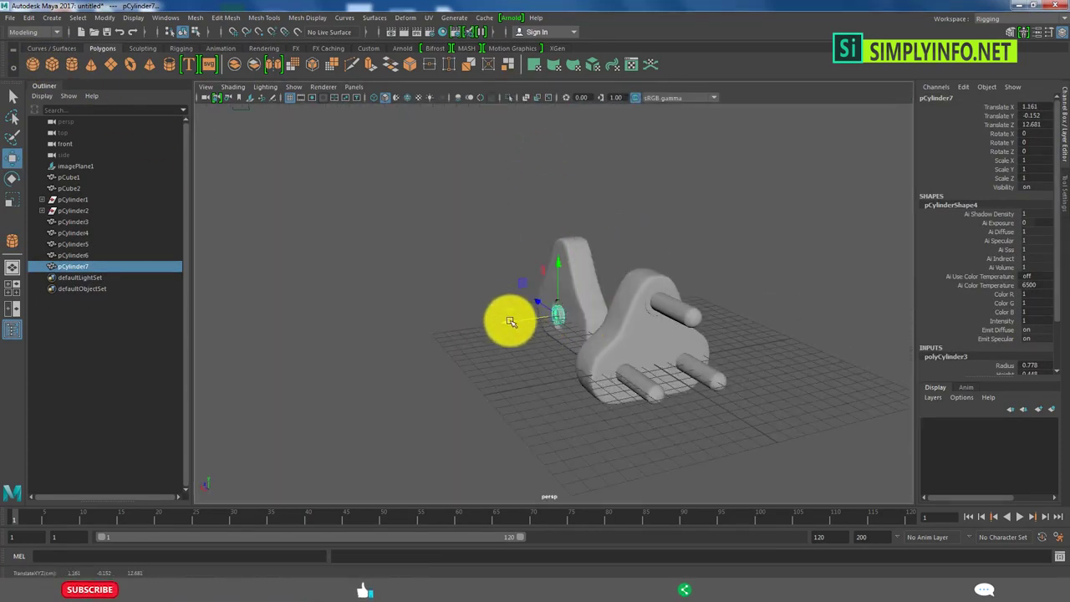
pyautogui.scroll(-2, 1019, 276)
pyautogui.click(1003, 308)
pyautogui.press('space')
pyautogui.press('space')
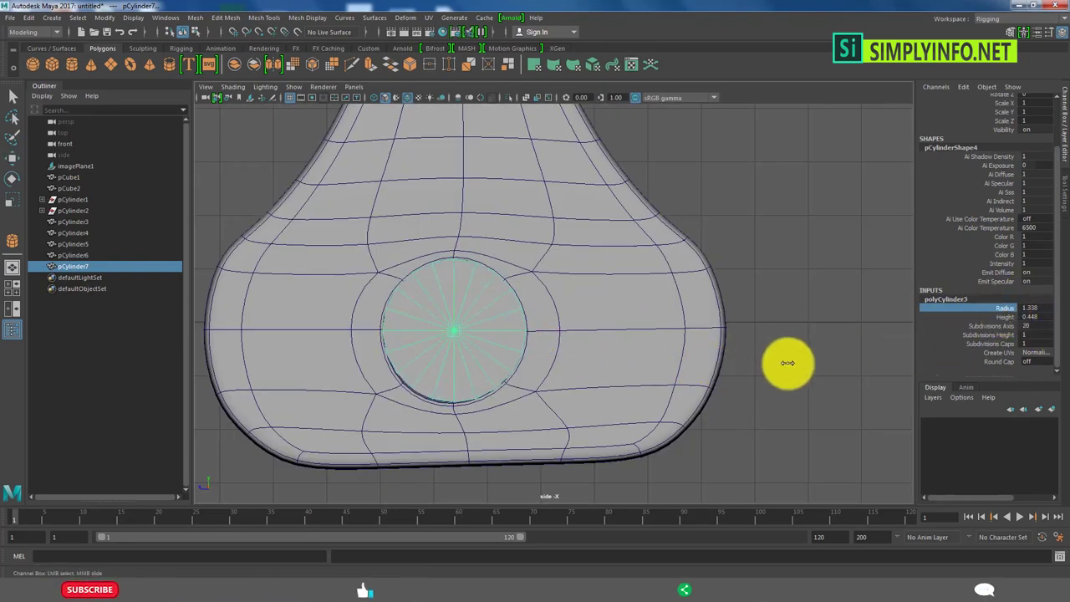
pyautogui.press('space')
pyautogui.press('space')
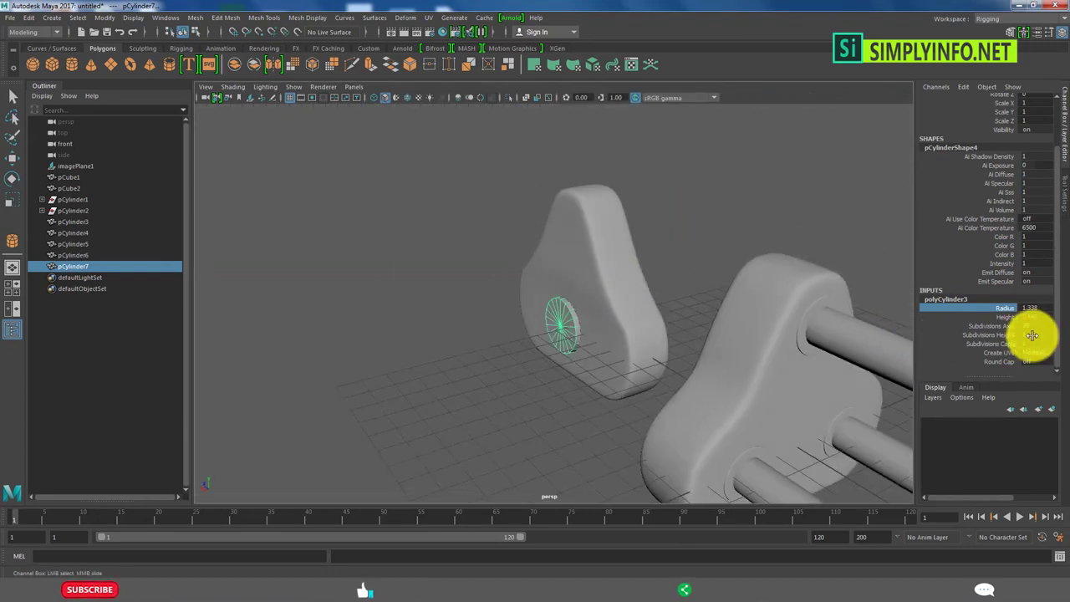
pyautogui.moveTo(669, 436)
pyautogui.keyDown('alt'); pyautogui.mouseDown()
pyautogui.moveTo(661, 342)
pyautogui.moveTo(586, 259)
pyautogui.mouseUp(); pyautogui.keyUp('alt')
# Isolate the cylinder and delete its side and back faces, leaving a flat disc.
pyautogui.click(509, 97)
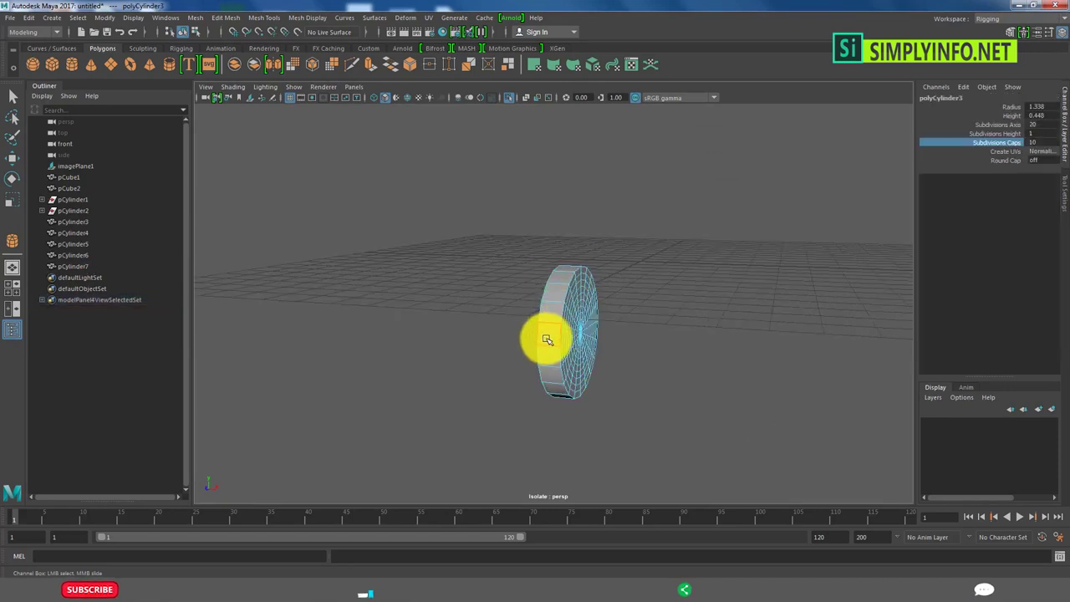
pyautogui.press('w')
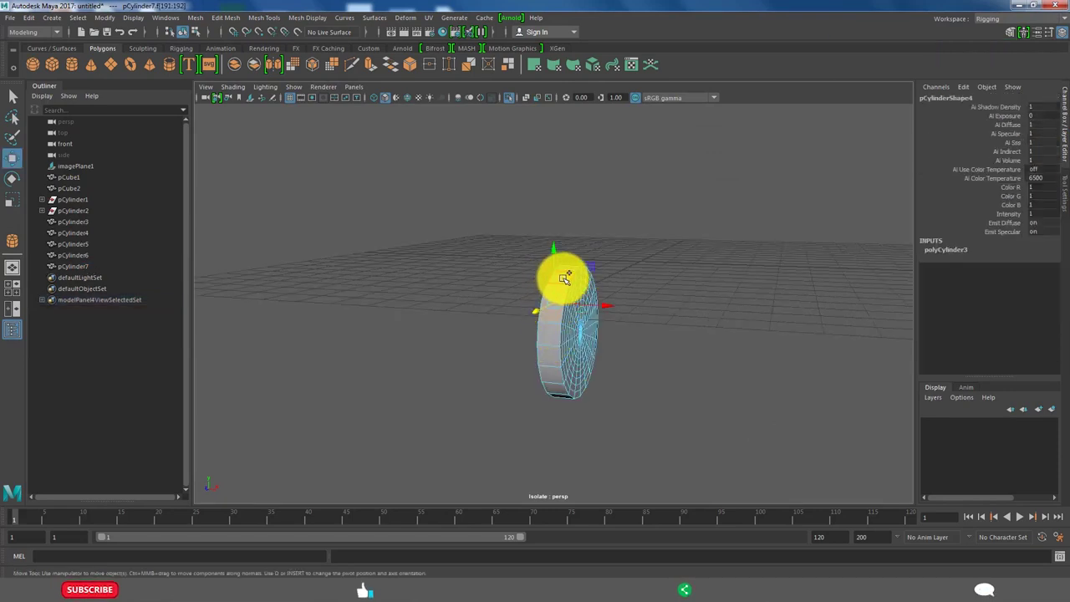
pyautogui.press('Delete')
pyautogui.click(537, 336)
pyautogui.press('Delete')
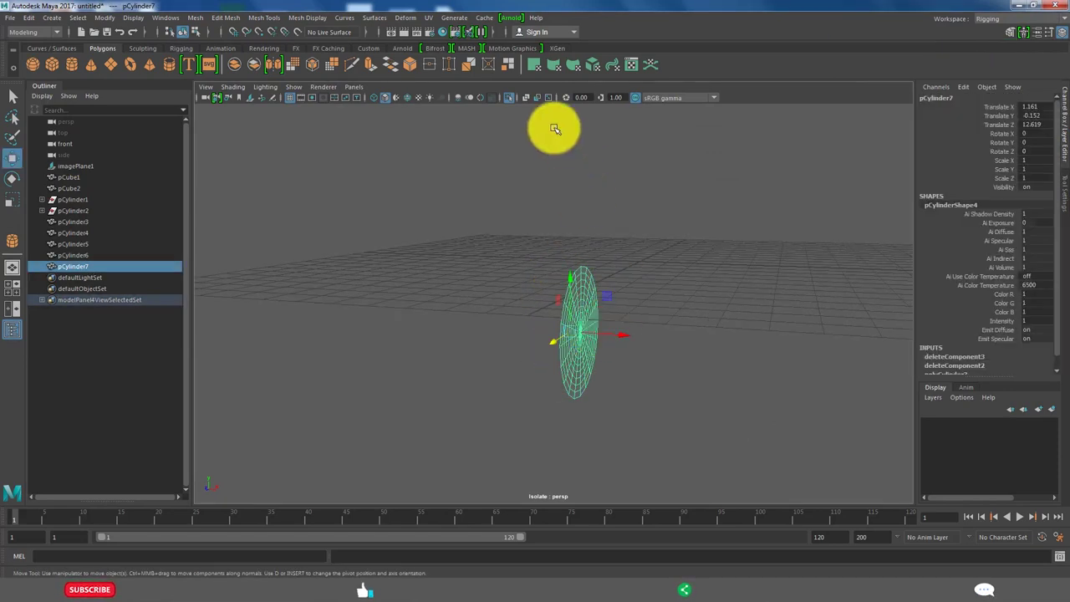
pyautogui.hotkey('ctrl', '1')
pyautogui.keyDown('alt'); pyautogui.moveTo(597, 225); pyautogui.dragTo(540, 354); pyautogui.keyUp('alt')
pyautogui.scroll(5, 617, 368)
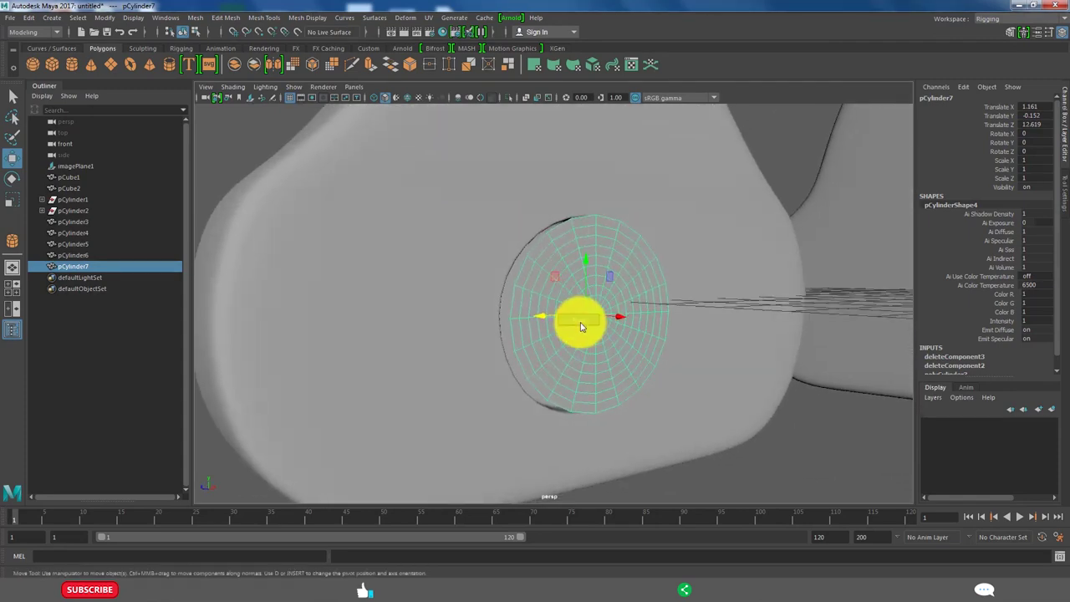
pyautogui.press('F11')
# Try extruding all the disc's faces, then undo the extrusion.
pyautogui.scroll(-3, 559, 306)
pyautogui.moveTo(465, 198); pyautogui.dragTo(733, 465)
pyautogui.keyDown('shift'); pyautogui.rightClick(574, 261); pyautogui.keyUp('shift')
pyautogui.click(573, 288)
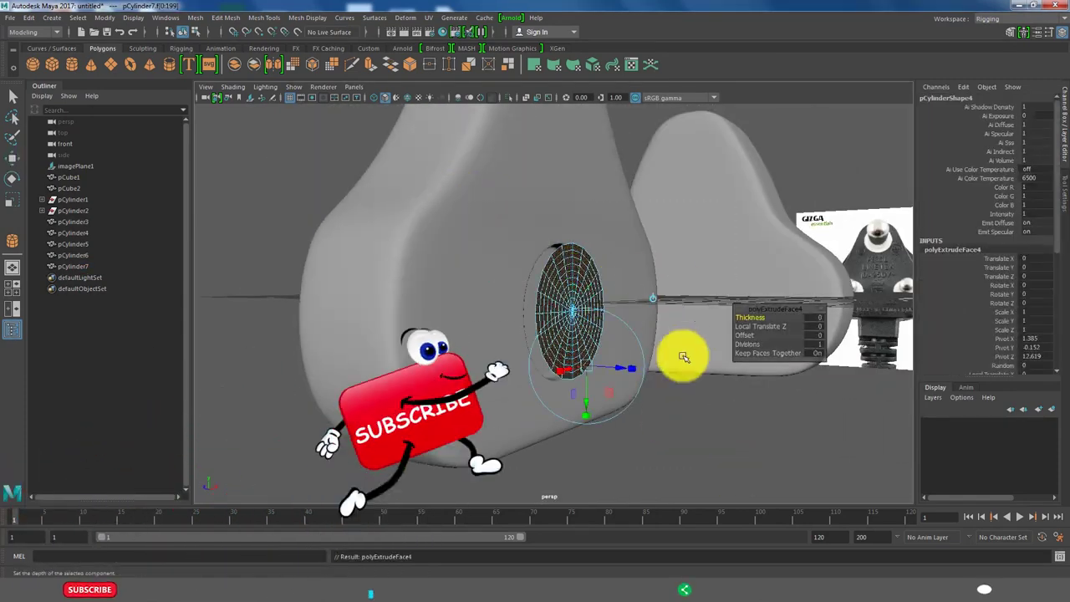
pyautogui.click(618, 358)
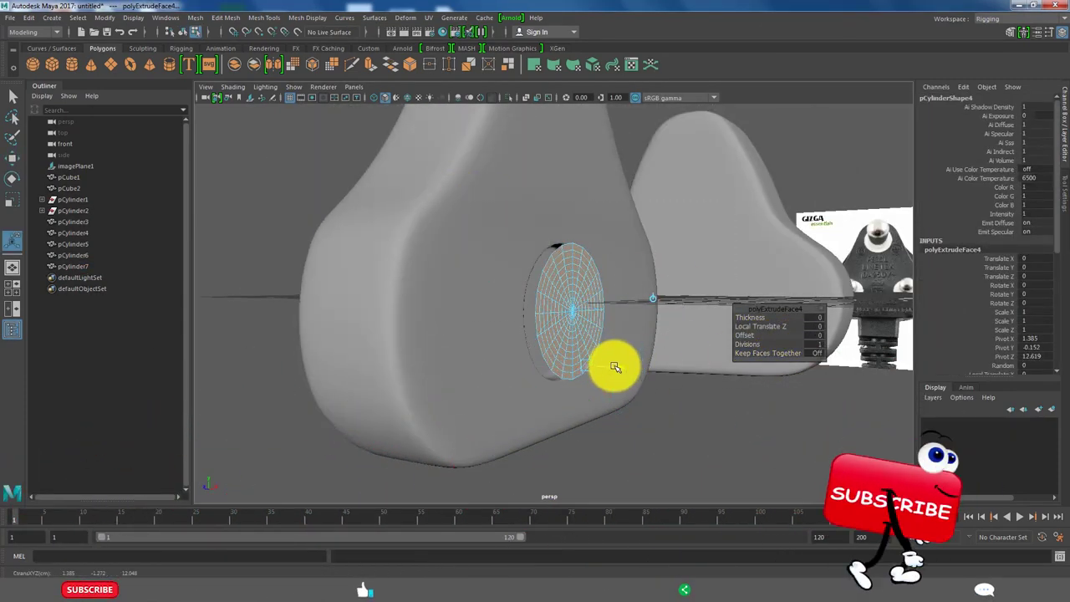
pyautogui.hotkey('ctrl', 'z')
pyautogui.scroll(3, 626, 375)
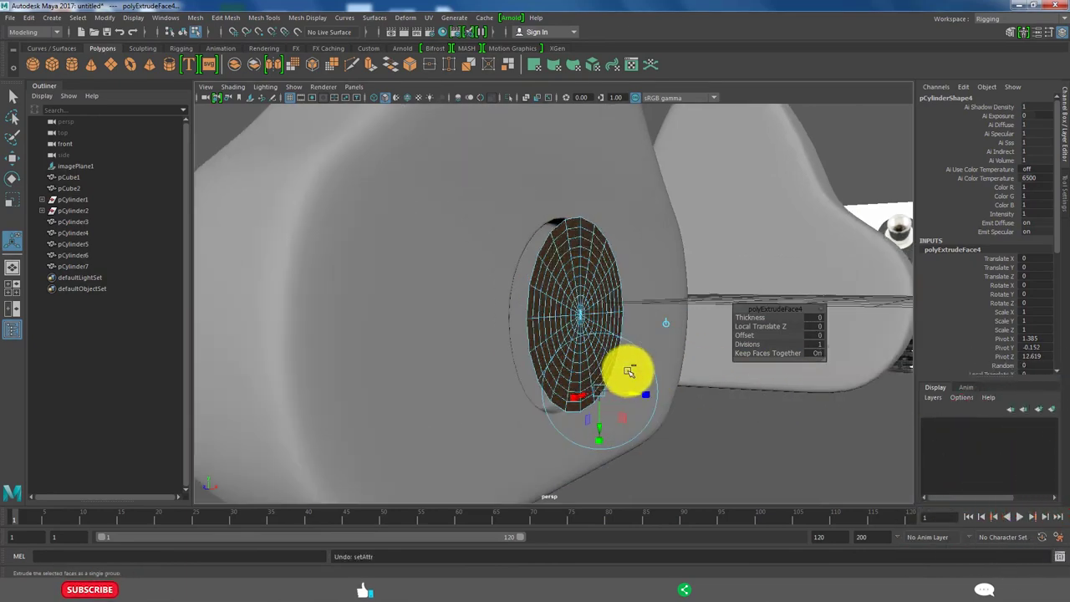
pyautogui.hotkey('ctrl', 'z')
pyautogui.hotkey('ctrl', 'z')
# Extrude the disc faces with Keep Faces Together off, insetting them into small holes.
pyautogui.keyDown('shift'); pyautogui.rightClick(583, 313); pyautogui.keyUp('shift')
pyautogui.click(583, 314)
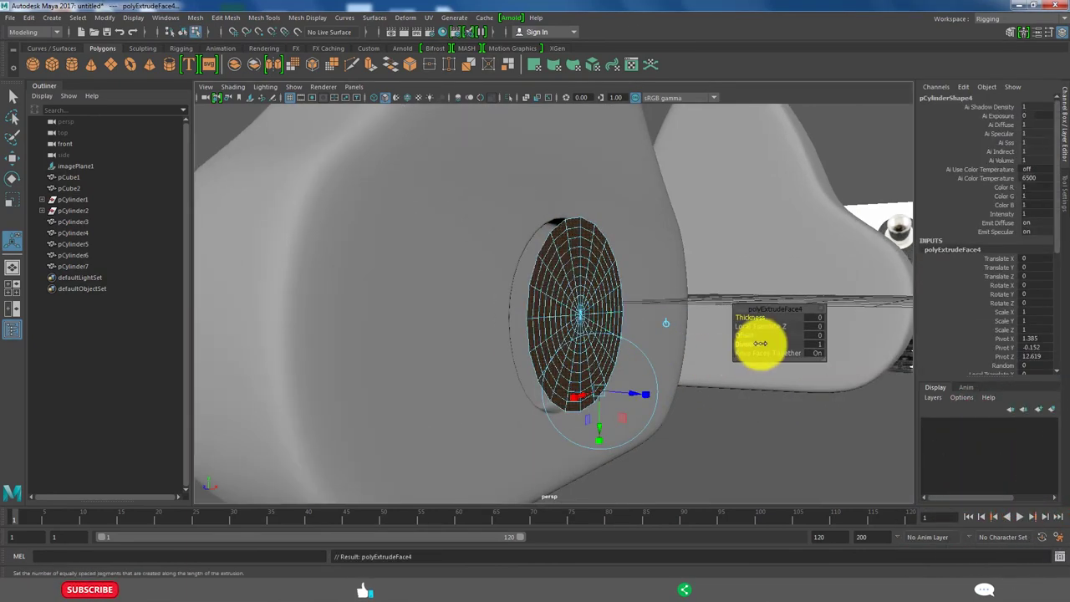
pyautogui.click(799, 352)
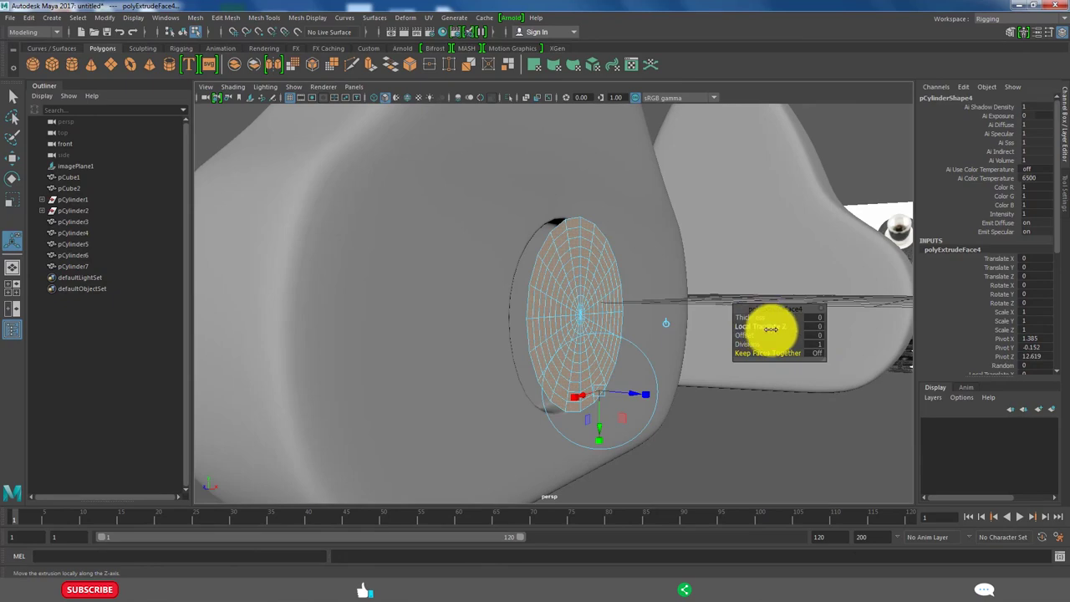
pyautogui.moveTo(654, 384)
pyautogui.mouseDown()
pyautogui.moveTo(622, 394)
pyautogui.moveTo(574, 377)
pyautogui.moveTo(622, 376)
pyautogui.mouseUp()
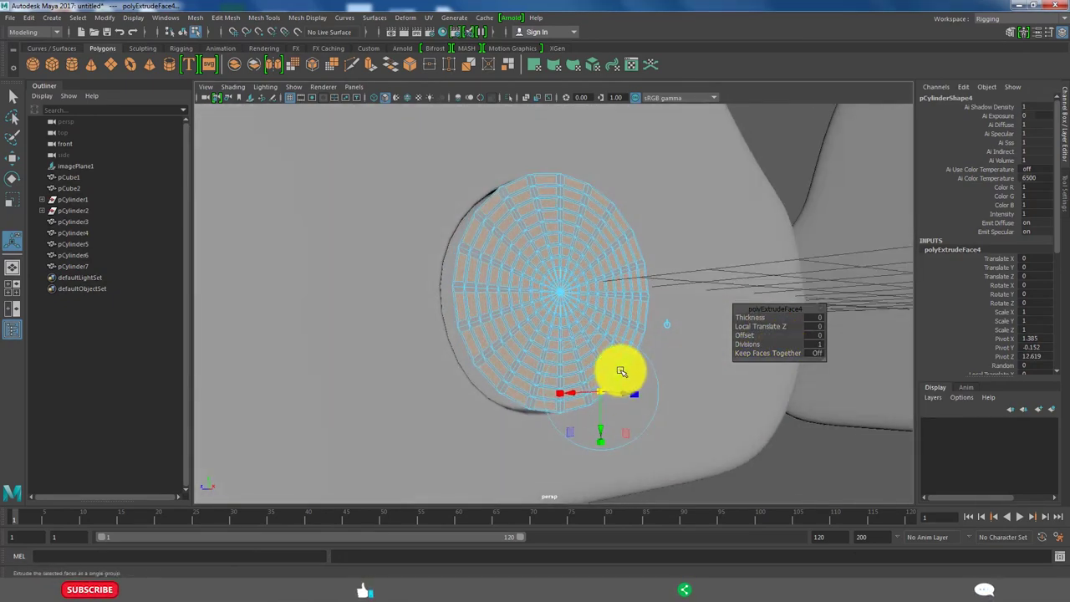
pyautogui.press('q')
# Scale the grille disc slightly to 1.035 so it sits recessed in the socket.
pyautogui.press('F8')
pyautogui.keyDown('alt'); pyautogui.moveTo(678, 280); pyautogui.dragTo(585, 310, button='right'); pyautogui.keyUp('alt')
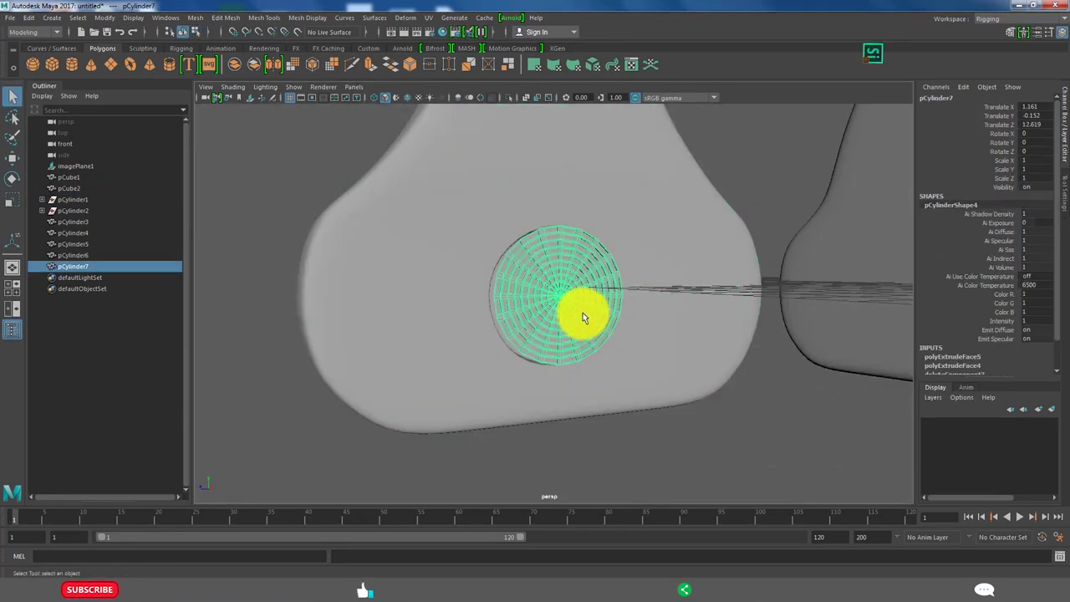
pyautogui.click(718, 418)
pyautogui.moveTo(718, 418)
pyautogui.keyDown('alt'); pyautogui.mouseDown()
pyautogui.moveTo(596, 310)
pyautogui.moveTo(589, 319)
pyautogui.moveTo(496, 317)
pyautogui.mouseUp(); pyautogui.keyUp('alt')
pyautogui.click(589, 319)
pyautogui.press('r')
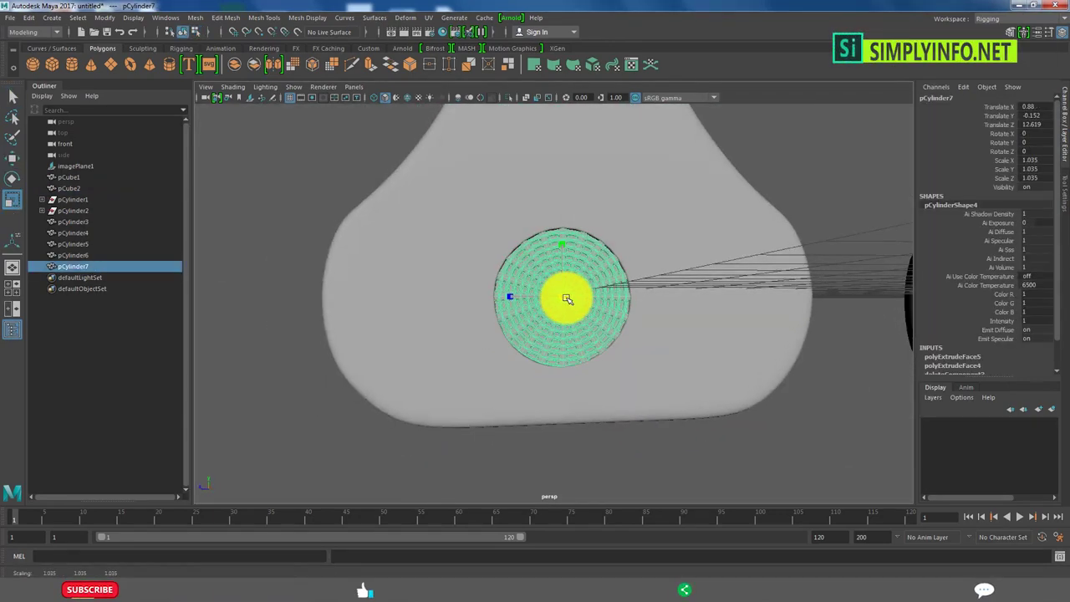
pyautogui.click(580, 439)
pyautogui.moveTo(580, 440)
pyautogui.keyDown('alt'); pyautogui.mouseDown()
pyautogui.moveTo(573, 410)
pyautogui.moveTo(680, 366)
pyautogui.moveTo(666, 425)
pyautogui.moveTo(660, 405)
pyautogui.moveTo(716, 413)
pyautogui.moveTo(525, 287)
pyautogui.moveTo(429, 353)
pyautogui.moveTo(647, 357)
pyautogui.moveTo(616, 346)
pyautogui.moveTo(526, 351)
pyautogui.mouseUp(); pyautogui.keyUp('alt')
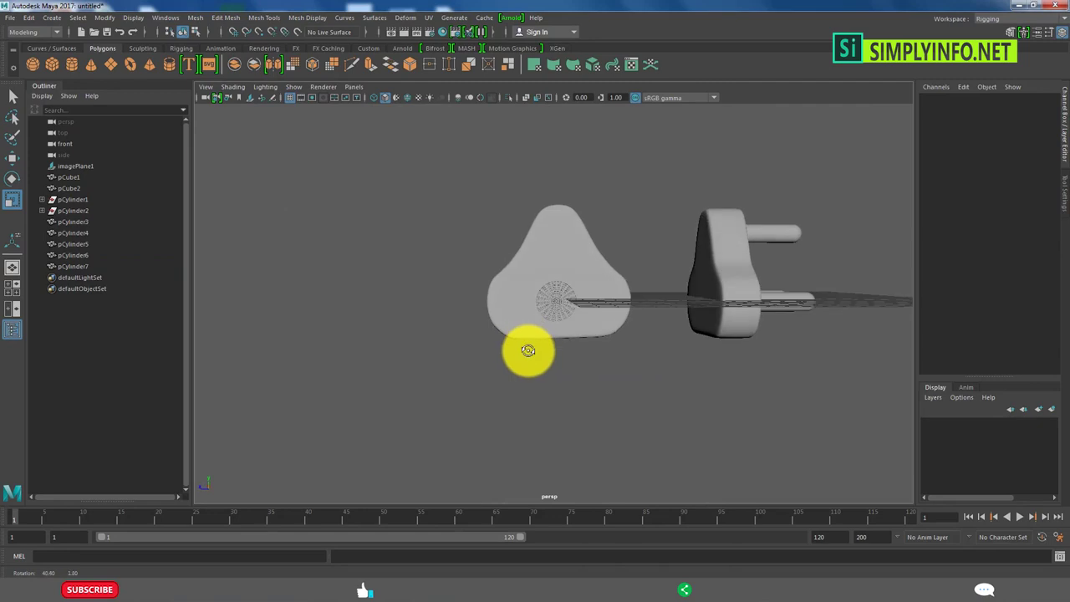
# Select pCube2 and apply Edit Edge Flow to two upper edge loops.
pyautogui.scroll(5, 535, 346)
pyautogui.click(542, 342)
pyautogui.press('f')
pyautogui.scroll(3, 544, 275)
pyautogui.press('F11')
pyautogui.click(535, 251)
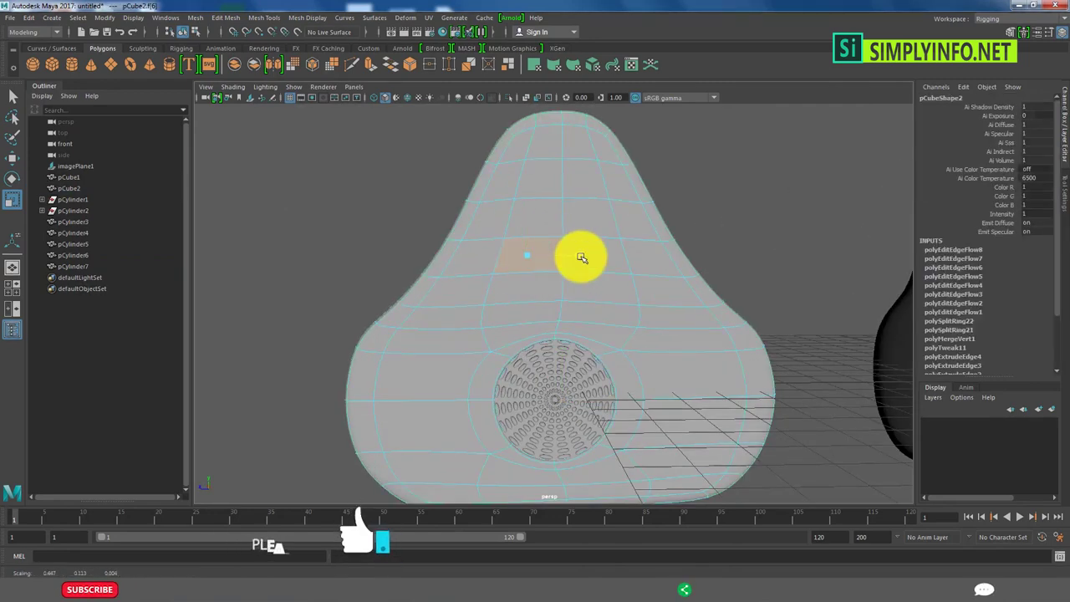
pyautogui.press('1')
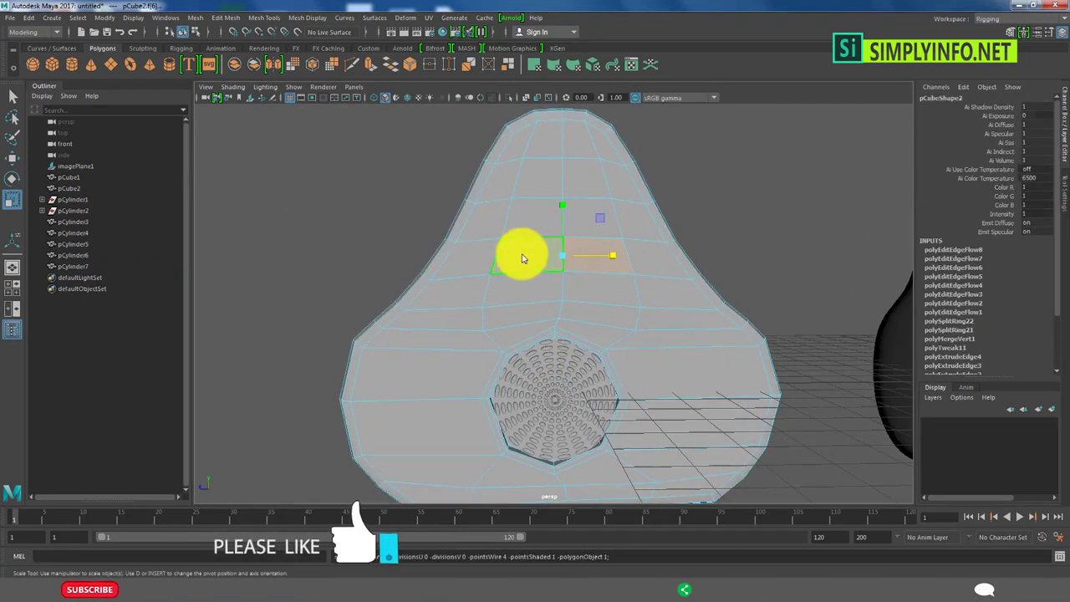
pyautogui.press('F10')
pyautogui.click(568, 234)
pyautogui.keyDown('shift'); pyautogui.moveTo(568, 234); pyautogui.dragTo(556, 341, button='right'); pyautogui.keyUp('shift')
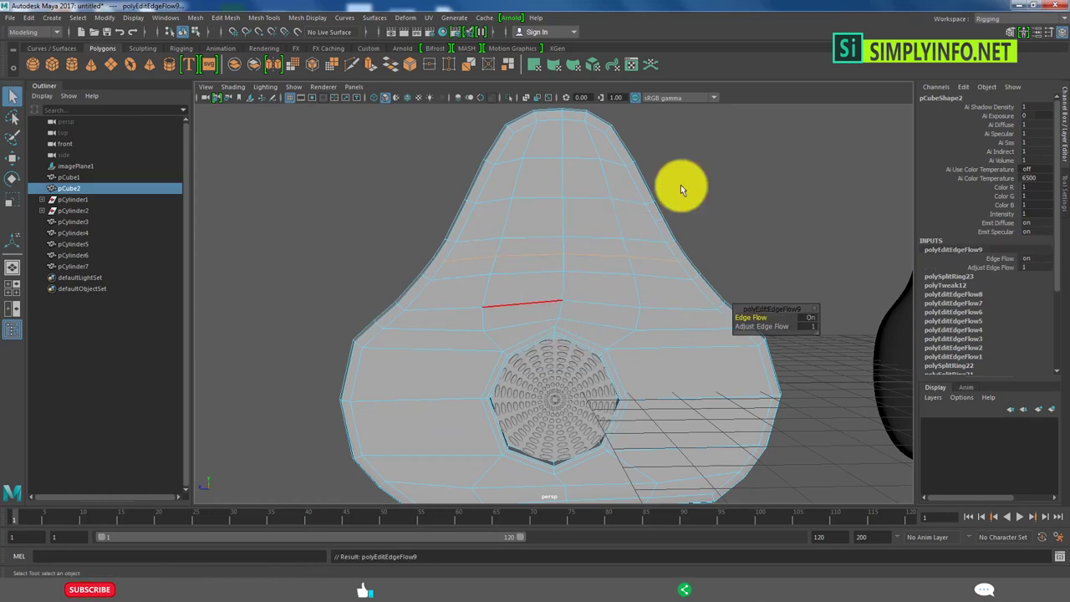
pyautogui.press('q')
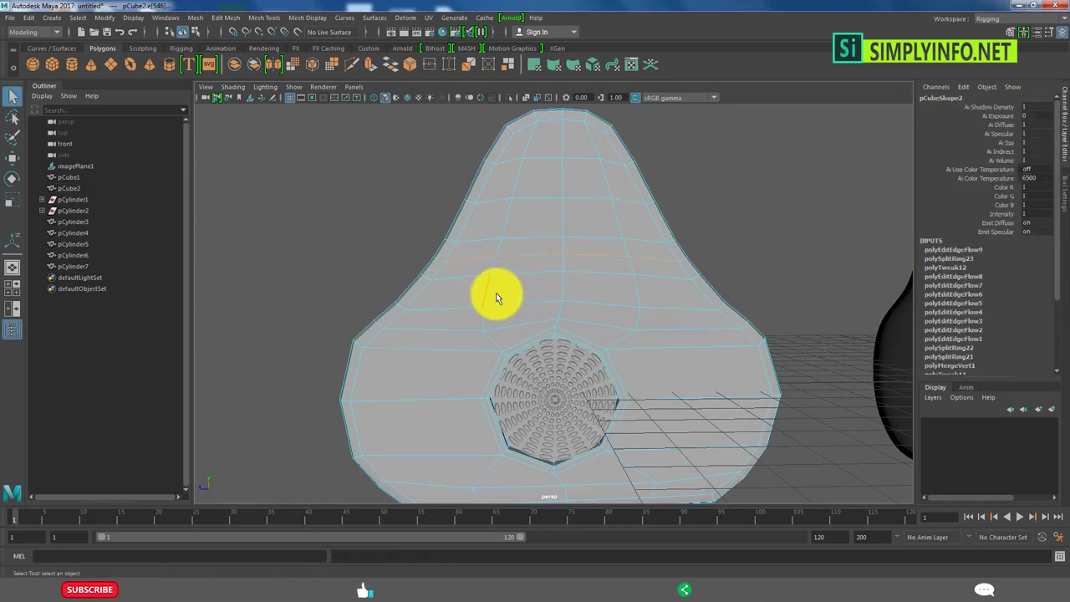
pyautogui.moveTo(496, 297)
pyautogui.keyDown('shift'); pyautogui.mouseDown(button='right')
pyautogui.moveTo(452, 309)
pyautogui.moveTo(477, 363)
pyautogui.mouseUp(button='right'); pyautogui.keyUp('shift')
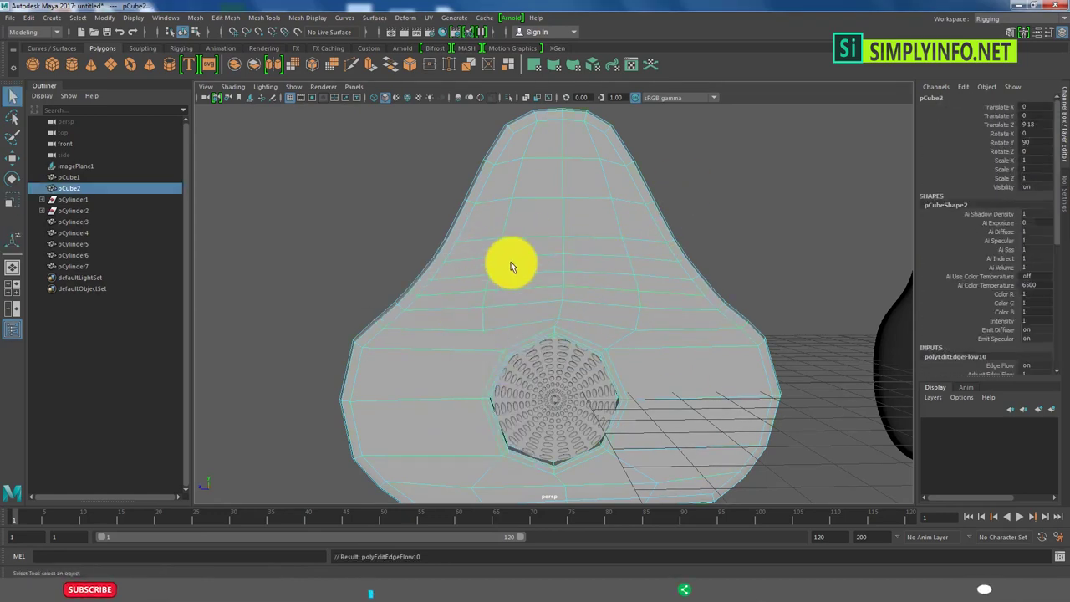
# Extrude two face rows above the socket inward to form horizontal grooves.
pyautogui.press('F11')
pyautogui.click(472, 265)
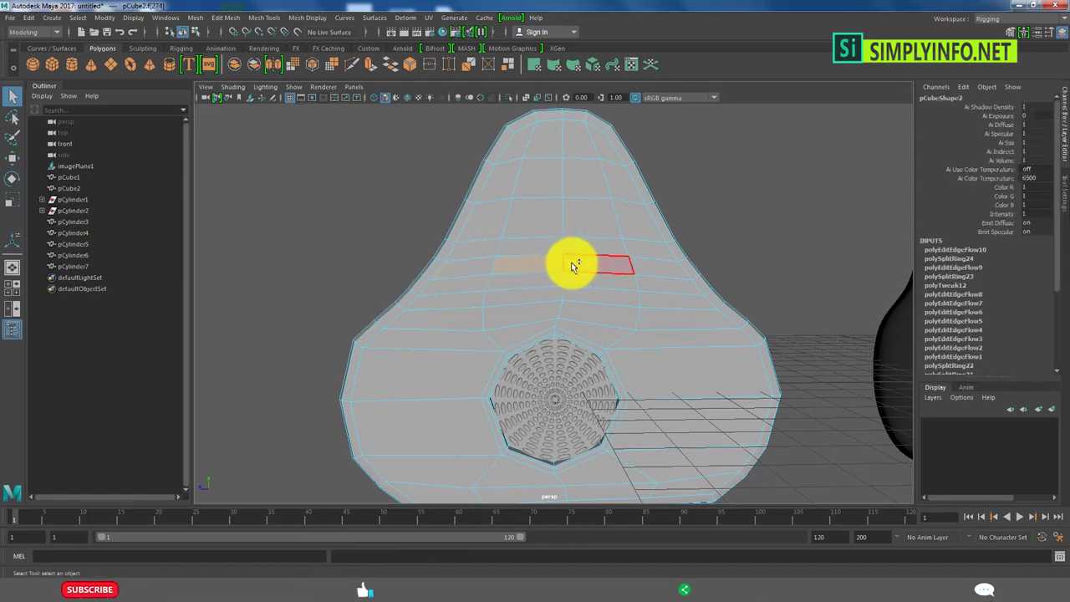
pyautogui.keyDown('shift'); pyautogui.click(572, 292); pyautogui.keyUp('shift')
pyautogui.moveTo(651, 319)
pyautogui.keyDown('alt'); pyautogui.mouseDown()
pyautogui.moveTo(654, 342)
pyautogui.moveTo(544, 258)
pyautogui.mouseUp(); pyautogui.keyUp('alt')
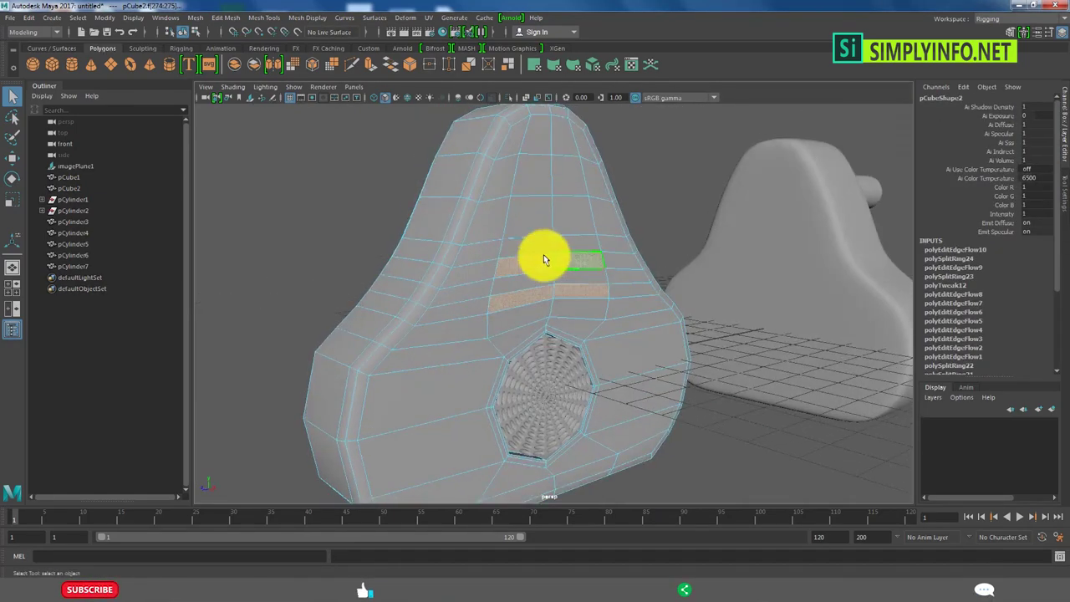
pyautogui.moveTo(529, 309)
pyautogui.keyDown('alt'); pyautogui.mouseDown()
pyautogui.moveTo(502, 318)
pyautogui.moveTo(513, 268)
pyautogui.moveTo(741, 270)
pyautogui.moveTo(572, 280)
pyautogui.mouseUp(); pyautogui.keyUp('alt')
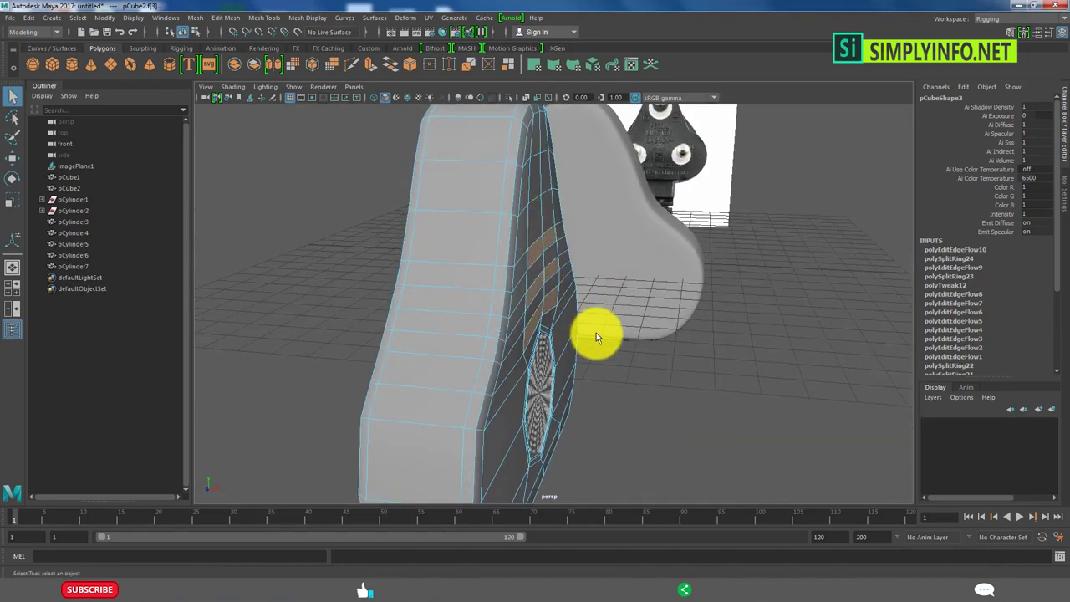
pyautogui.press('r')
pyautogui.keyDown('shift'); pyautogui.moveTo(562, 289); pyautogui.dragTo(572, 312, button='right'); pyautogui.keyUp('shift')
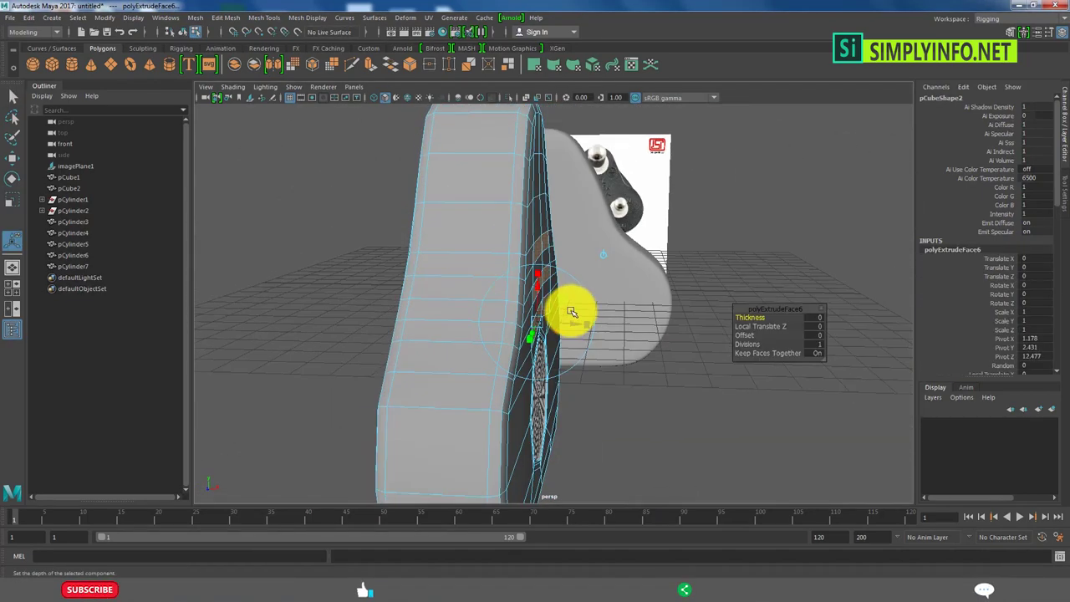
pyautogui.moveTo(573, 324)
pyautogui.keyDown('alt'); pyautogui.mouseDown()
pyautogui.moveTo(544, 282)
pyautogui.moveTo(647, 274)
pyautogui.moveTo(579, 290)
pyautogui.mouseUp(); pyautogui.keyUp('alt')
pyautogui.press('q')
pyautogui.scroll(2, 552, 284)
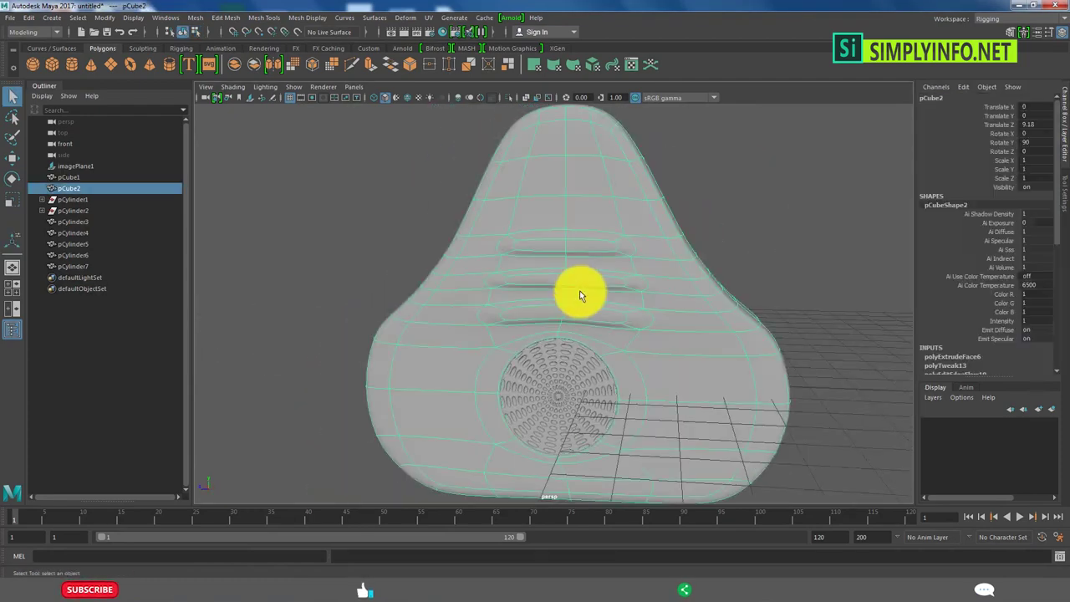
# Insert an edge loop near the grooves, then undo the recent groove edits.
pyautogui.press('1')
pyautogui.keyDown('shift'); pyautogui.moveTo(590, 246); pyautogui.dragTo(519, 264, button='right'); pyautogui.keyUp('shift')
pyautogui.moveTo(520, 264); pyautogui.dragTo(497, 275)
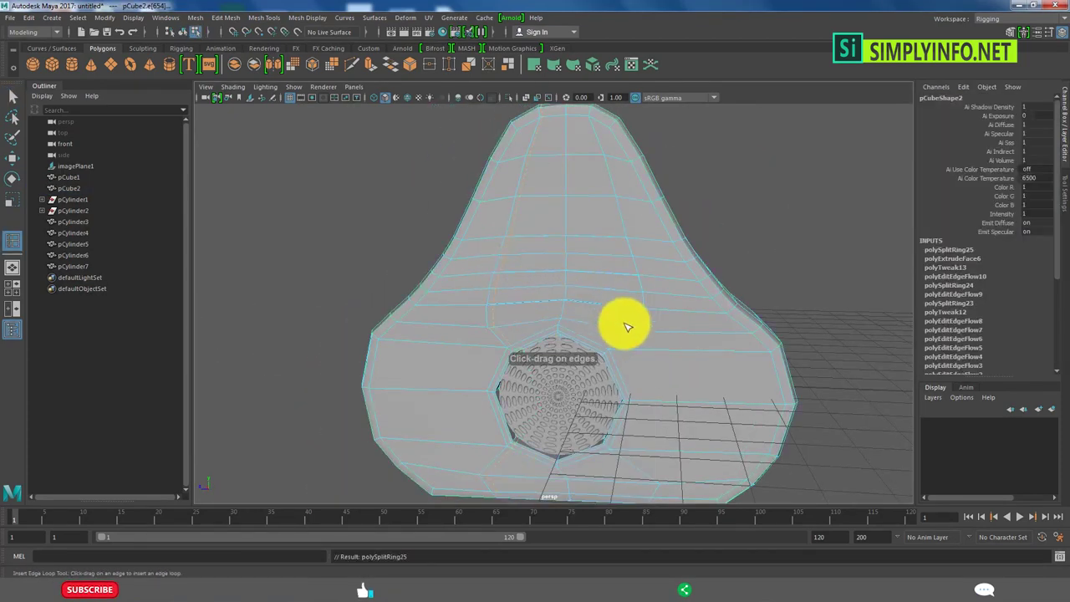
pyautogui.keyDown('alt'); pyautogui.moveTo(625, 322); pyautogui.dragTo(580, 256, button='middle'); pyautogui.keyUp('alt')
pyautogui.keyDown('alt'); pyautogui.moveTo(567, 254); pyautogui.dragTo(566, 231); pyautogui.keyUp('alt')
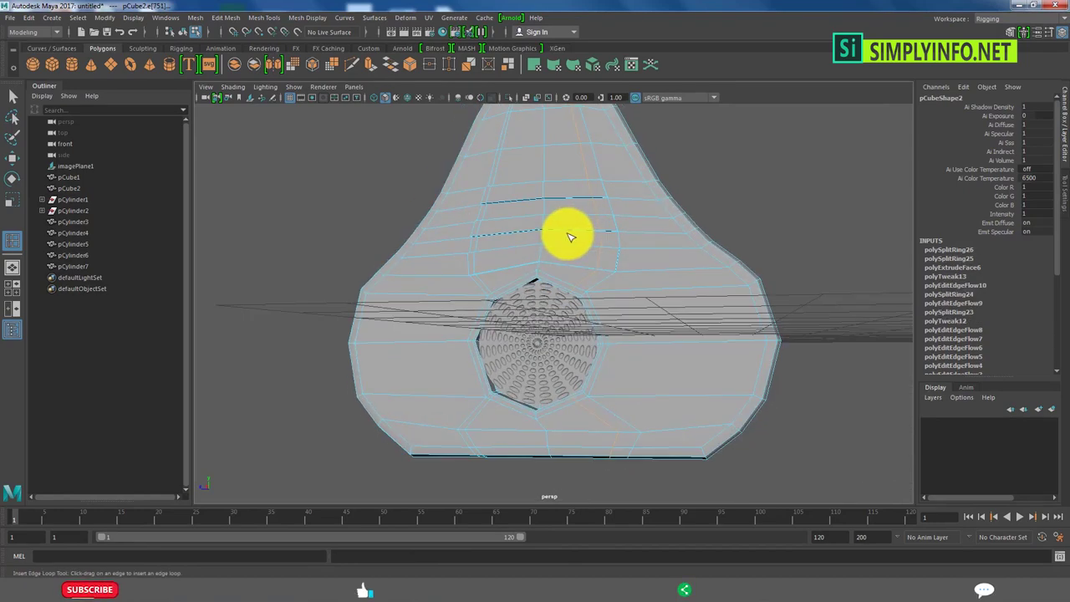
pyautogui.press('q')
pyautogui.doubleClick(577, 220)
pyautogui.press('3')
pyautogui.press('w')
pyautogui.hotkey('ctrl', 'z')
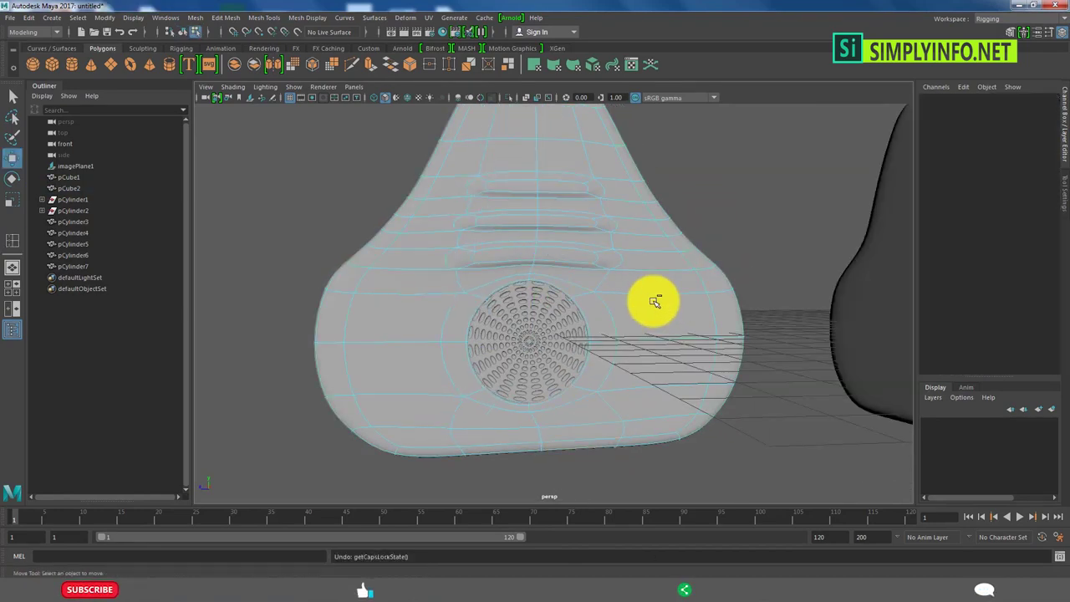
pyautogui.hotkey('ctrl', 'z')
pyautogui.hotkey('ctrl', 'z')
pyautogui.hotkey('ctrl', 'z')
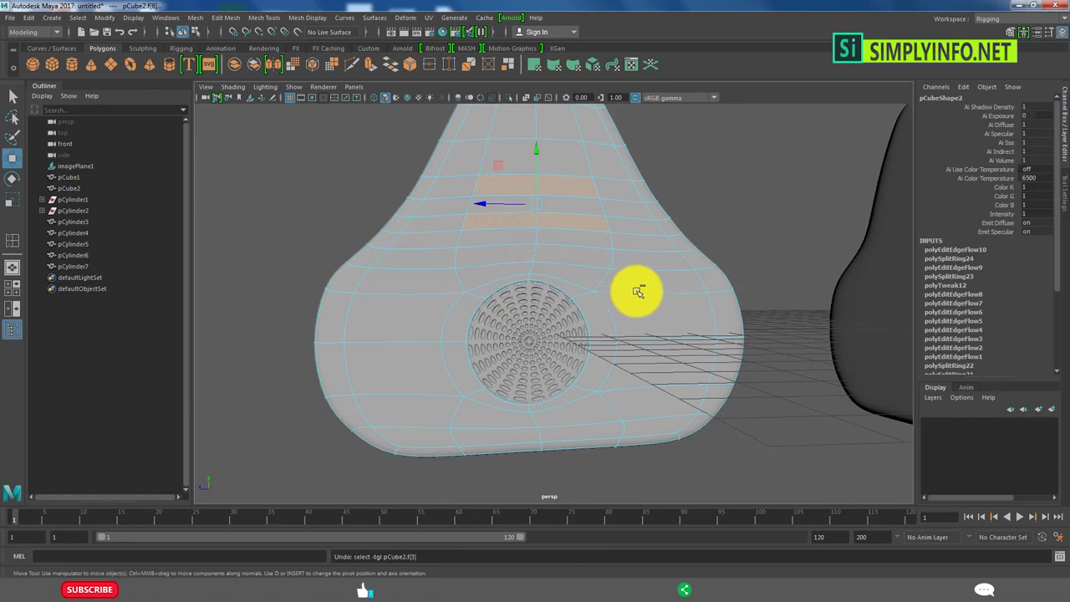
pyautogui.hotkey('ctrl', 'z')
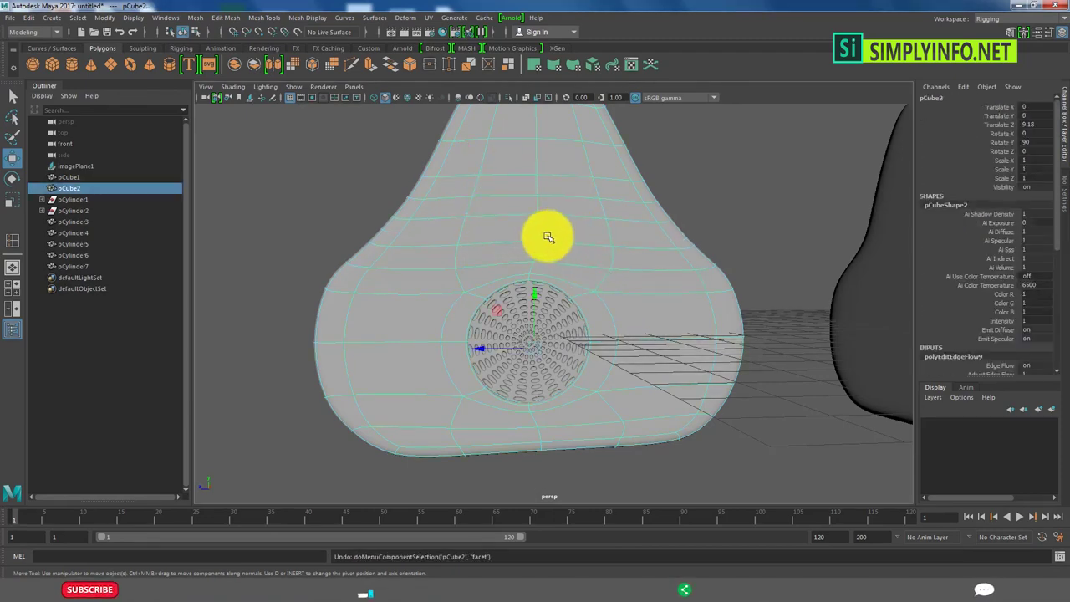
# Select an edge loop and toggle smooth preview off and back on to check the body.
pyautogui.moveTo(550, 239)
pyautogui.keyDown('alt'); pyautogui.mouseDown()
pyautogui.moveTo(582, 239)
pyautogui.moveTo(534, 233)
pyautogui.moveTo(623, 227)
pyautogui.moveTo(563, 237)
pyautogui.moveTo(736, 191)
pyautogui.mouseUp(); pyautogui.keyUp('alt')
pyautogui.doubleClick(570, 218)
pyautogui.press('1')
pyautogui.press('3')
pyautogui.keyDown('alt'); pyautogui.moveTo(711, 226); pyautogui.dragTo(675, 285); pyautogui.keyUp('alt')
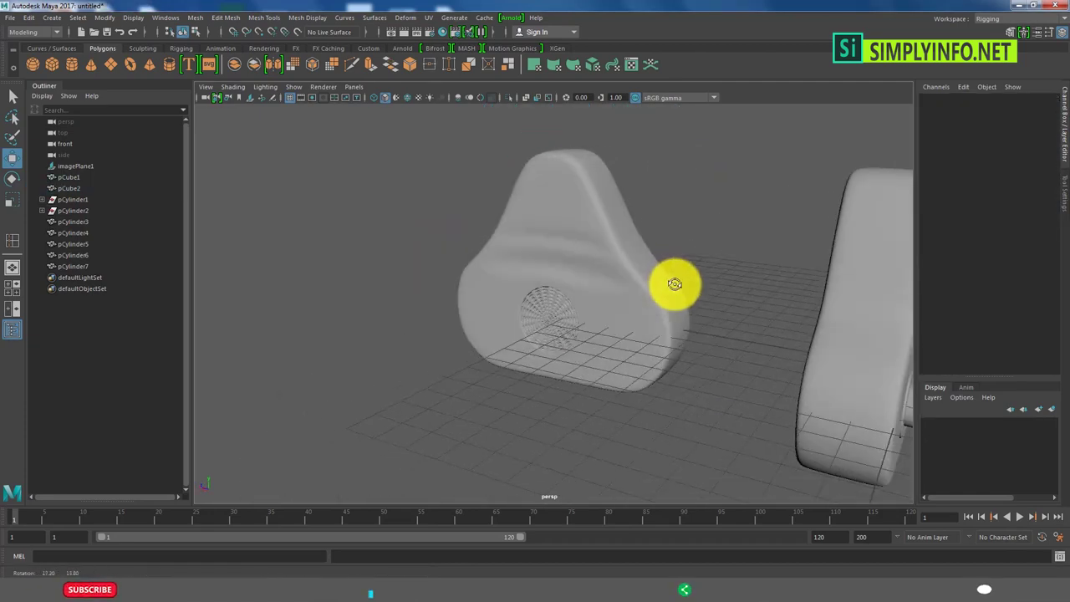
pyautogui.hotkey('ctrl', 'z')
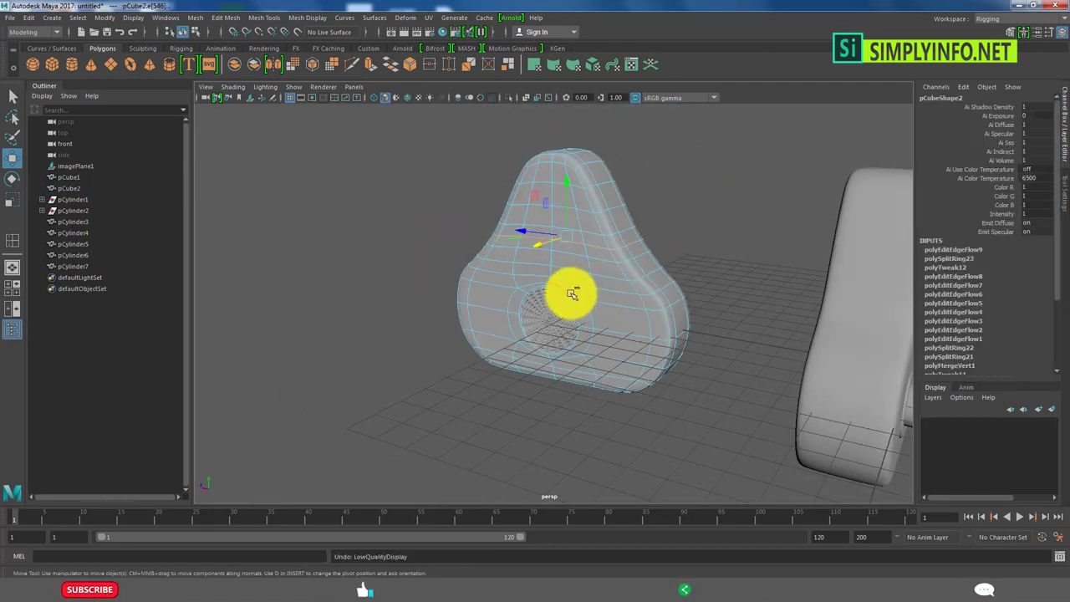
pyautogui.hotkey('ctrl', 'z')
pyautogui.moveTo(572, 293)
pyautogui.keyDown('alt'); pyautogui.mouseDown()
pyautogui.moveTo(650, 209)
pyautogui.moveTo(690, 287)
pyautogui.moveTo(429, 342)
pyautogui.moveTo(436, 327)
pyautogui.mouseUp(); pyautogui.keyUp('alt')
# Rotate the connector body group1 to -90 on Y and slide it onto the pin base in side view.
pyautogui.click(449, 332)
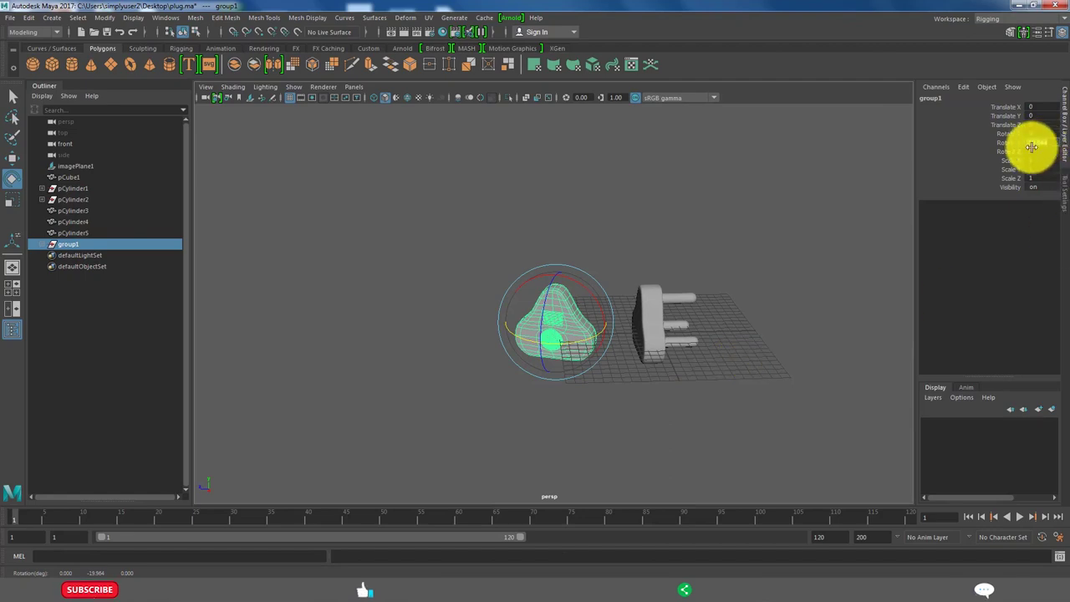
pyautogui.press('Return')
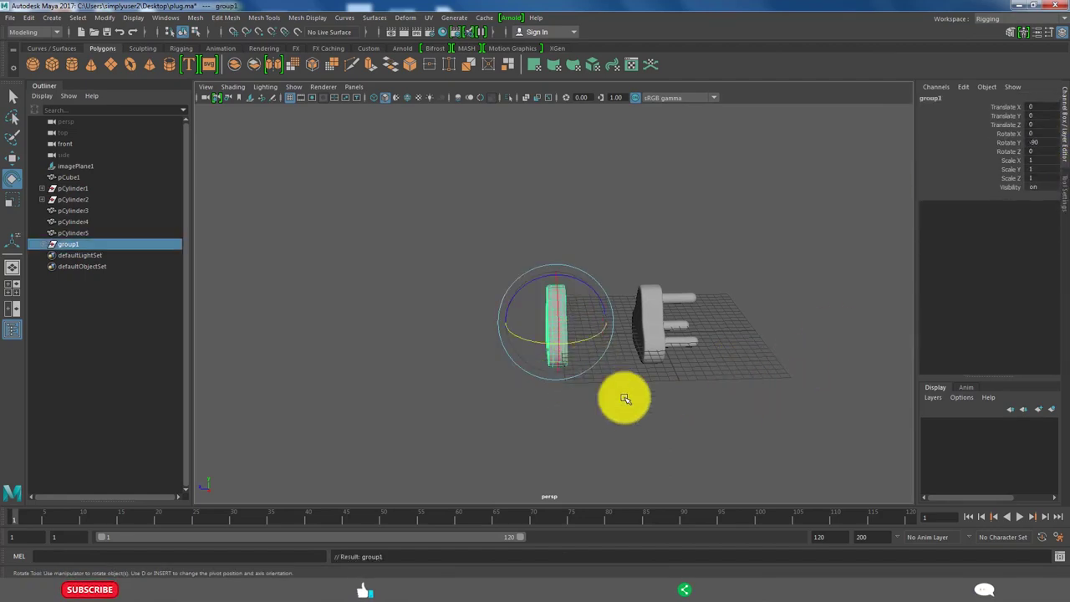
pyautogui.press('space')
pyautogui.press('w')
pyautogui.moveTo(585, 370); pyautogui.dragTo(719, 366, button='middle')
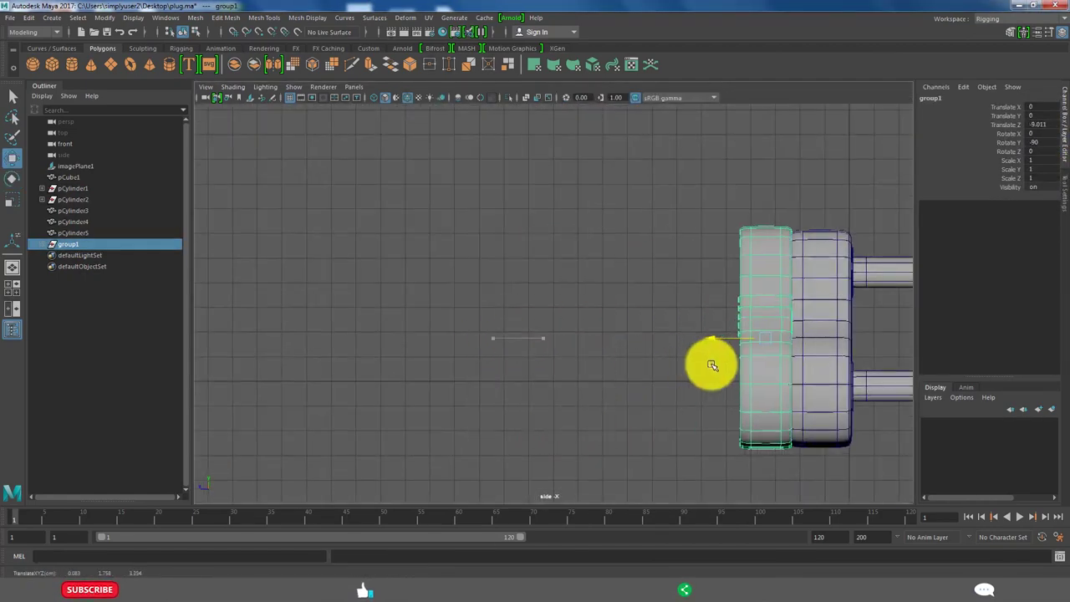
pyautogui.click(585, 365)
# Group the pin base and three pins together with Ctrl+G and apply a Modify menu command.
pyautogui.press('space')
pyautogui.moveTo(711, 217)
pyautogui.keyDown('alt'); pyautogui.mouseDown()
pyautogui.moveTo(616, 309)
pyautogui.moveTo(591, 312)
pyautogui.moveTo(618, 351)
pyautogui.mouseUp(); pyautogui.keyUp('alt')
pyautogui.moveTo(685, 368); pyautogui.dragTo(591, 264)
pyautogui.hotkey('ctrl', 'g')
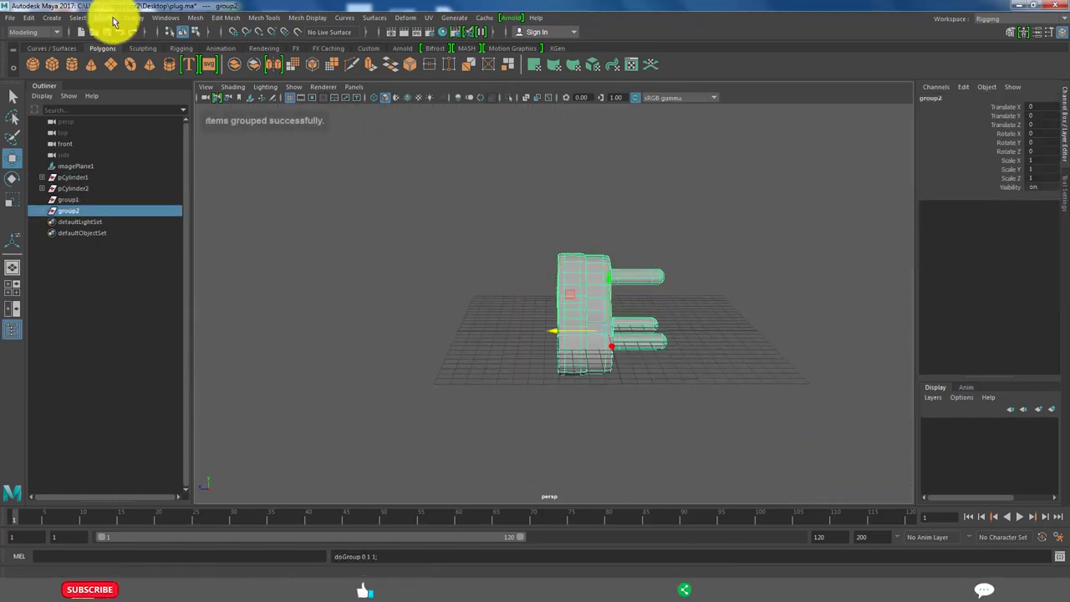
pyautogui.click(104, 18)
pyautogui.click(143, 100)
# Smooth-shade the plug and turn the view to face the front, showing the whole reference image.
pyautogui.click(640, 363)
pyautogui.press('3')
pyautogui.scroll(2, 786, 466)
pyautogui.click(688, 284)
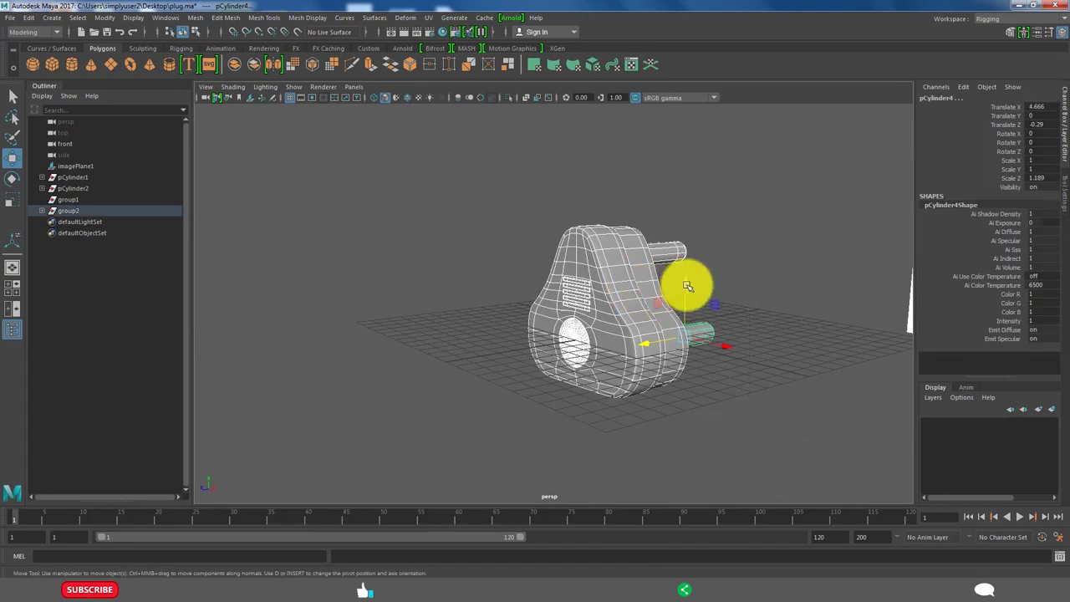
pyautogui.keyDown('alt'); pyautogui.moveTo(688, 284); pyautogui.dragTo(573, 298); pyautogui.keyUp('alt')
pyautogui.scroll(-3, 573, 299)
pyautogui.click(668, 394)
pyautogui.moveTo(668, 394)
pyautogui.keyDown('alt'); pyautogui.mouseDown()
pyautogui.moveTo(430, 377)
pyautogui.moveTo(418, 402)
pyautogui.mouseUp(); pyautogui.keyUp('alt')
pyautogui.scroll(-2, 530, 385)
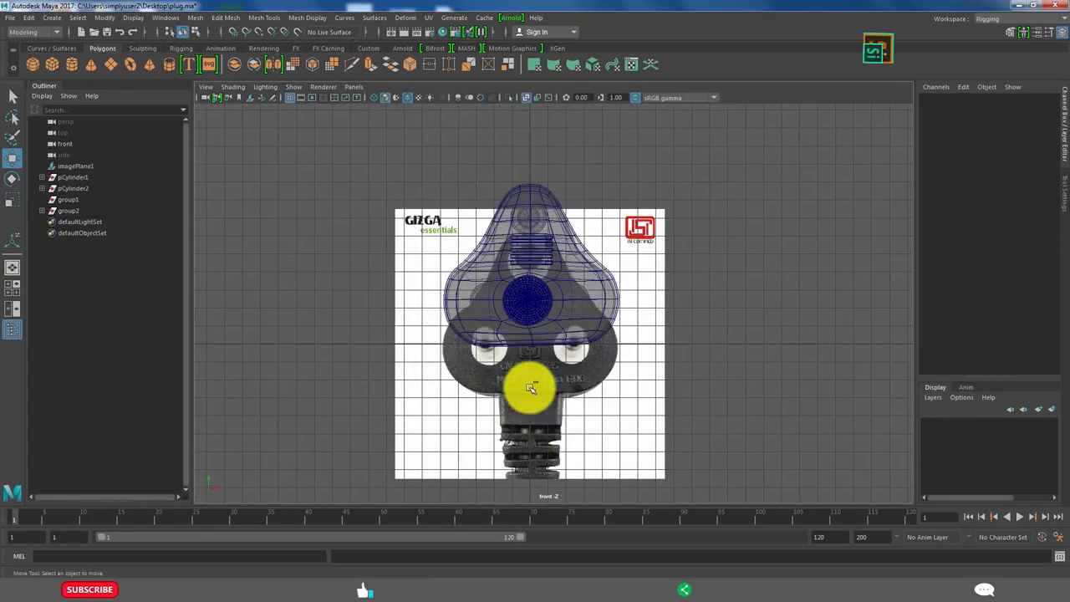
pyautogui.scroll(3, 490, 330)
pyautogui.keyDown('alt'); pyautogui.moveTo(490, 330); pyautogui.dragTo(542, 369, button='middle'); pyautogui.keyUp('alt')
pyautogui.keyDown('alt'); pyautogui.moveTo(447, 336); pyautogui.dragTo(518, 391, button='right'); pyautogui.keyUp('alt')
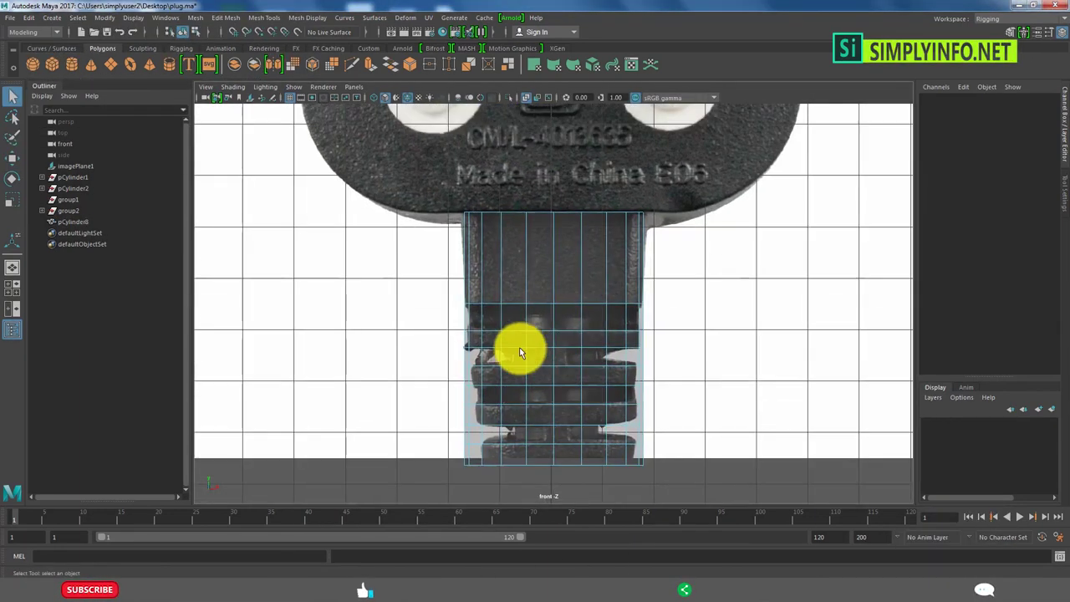
# Select two horizontal face rings on pCylinder8 along the reference ridges in front view.
pyautogui.click(519, 351)
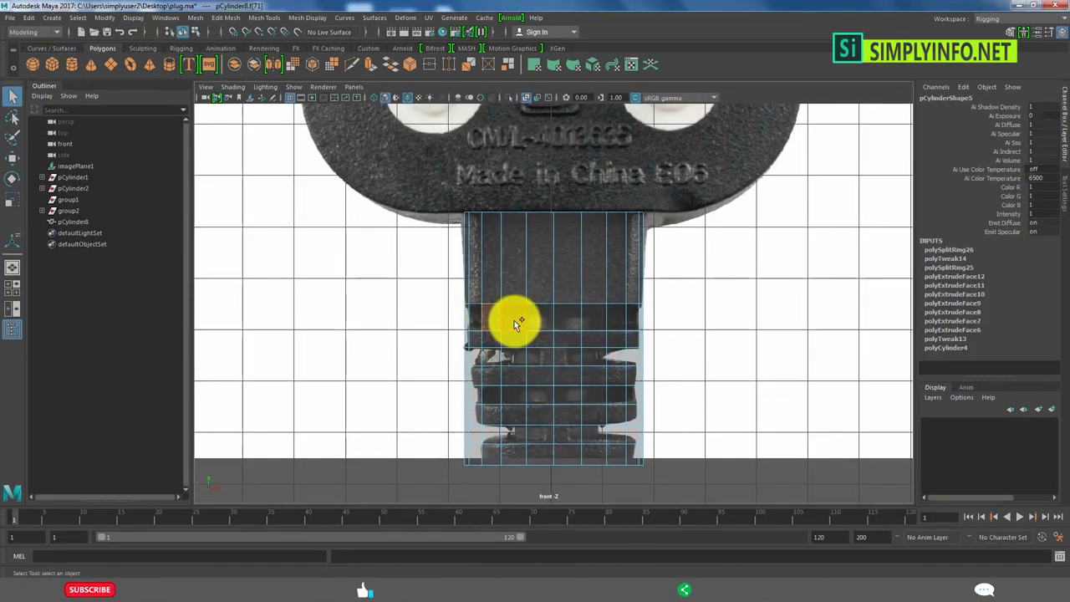
pyautogui.doubleClick(514, 320)
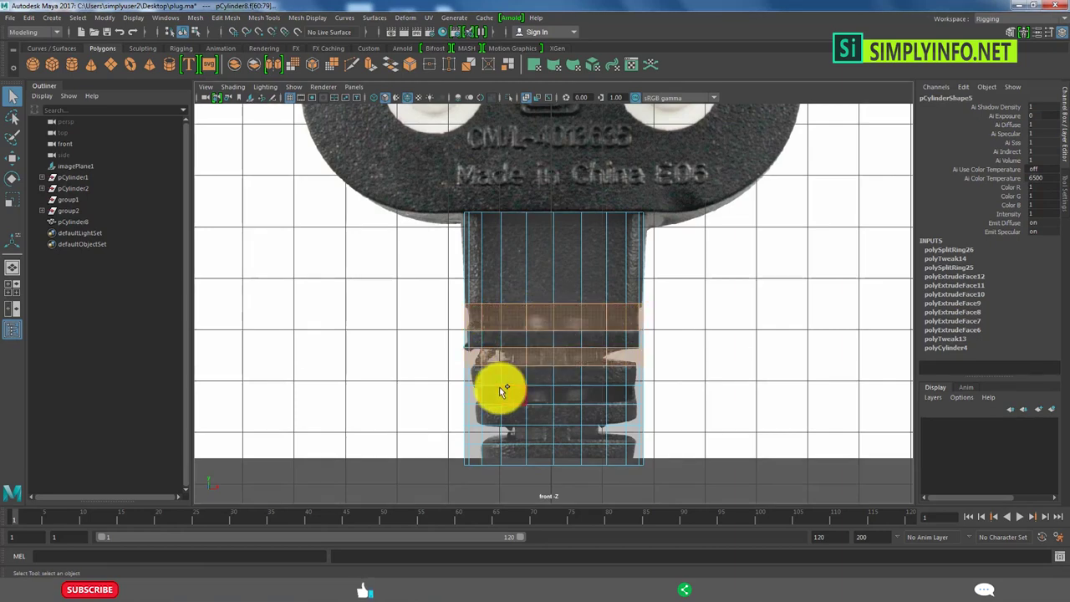
pyautogui.keyDown('shift'); pyautogui.doubleClick(561, 393); pyautogui.keyUp('shift')
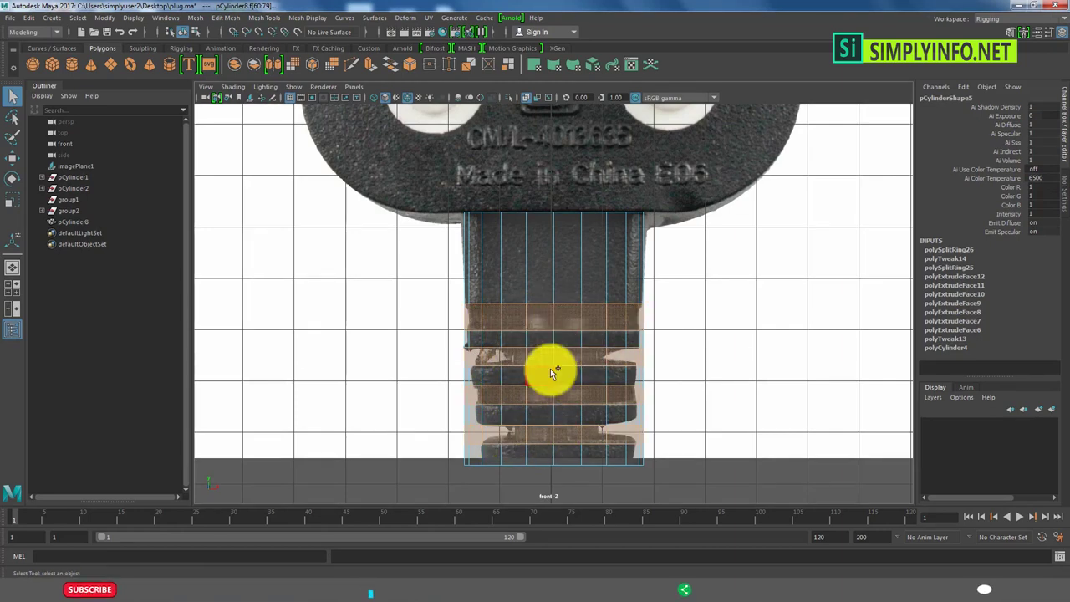
pyautogui.click(528, 315)
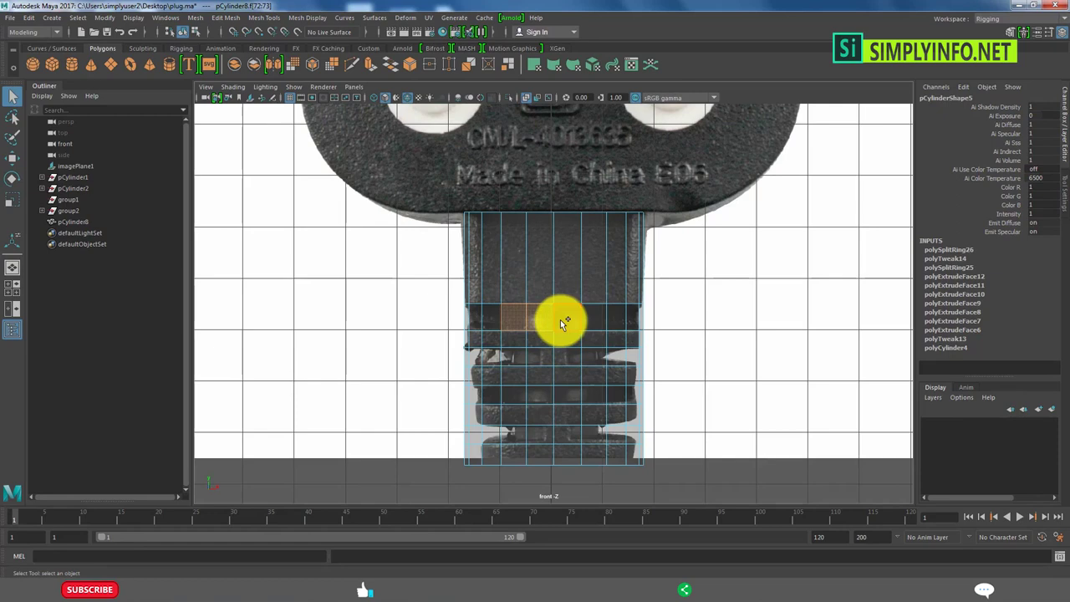
# Add the lower and bottom ridge face rings, remove the middle faces, and check in side view.
pyautogui.click(534, 356)
pyautogui.doubleClick(587, 357)
pyautogui.keyDown('shift'); pyautogui.moveTo(541, 438); pyautogui.dragTo(589, 431); pyautogui.keyUp('shift')
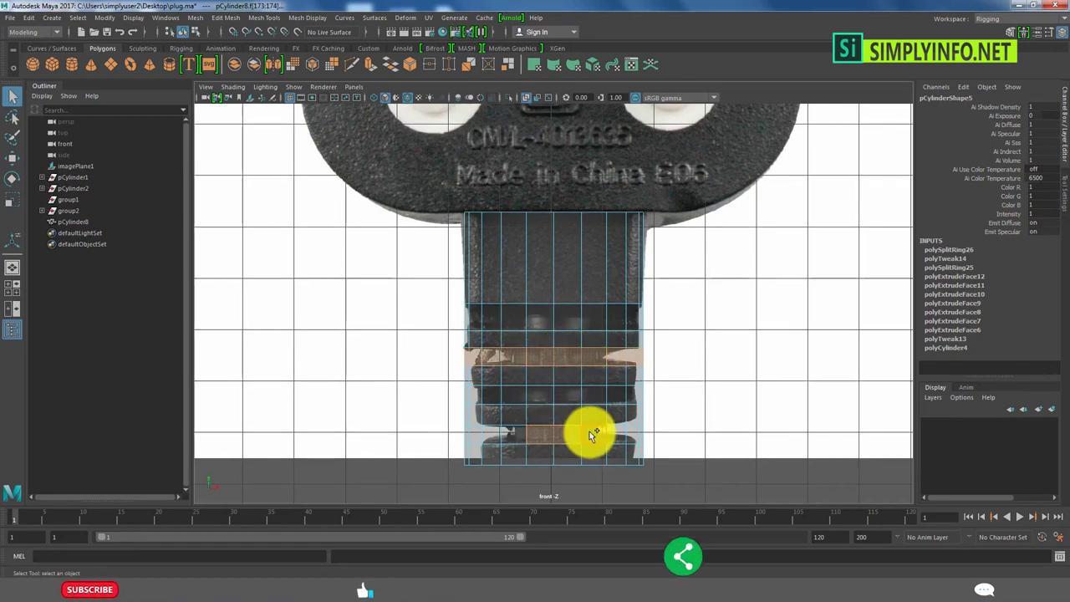
pyautogui.keyDown('ctrl'); pyautogui.moveTo(556, 349); pyautogui.dragTo(568, 470); pyautogui.keyUp('ctrl')
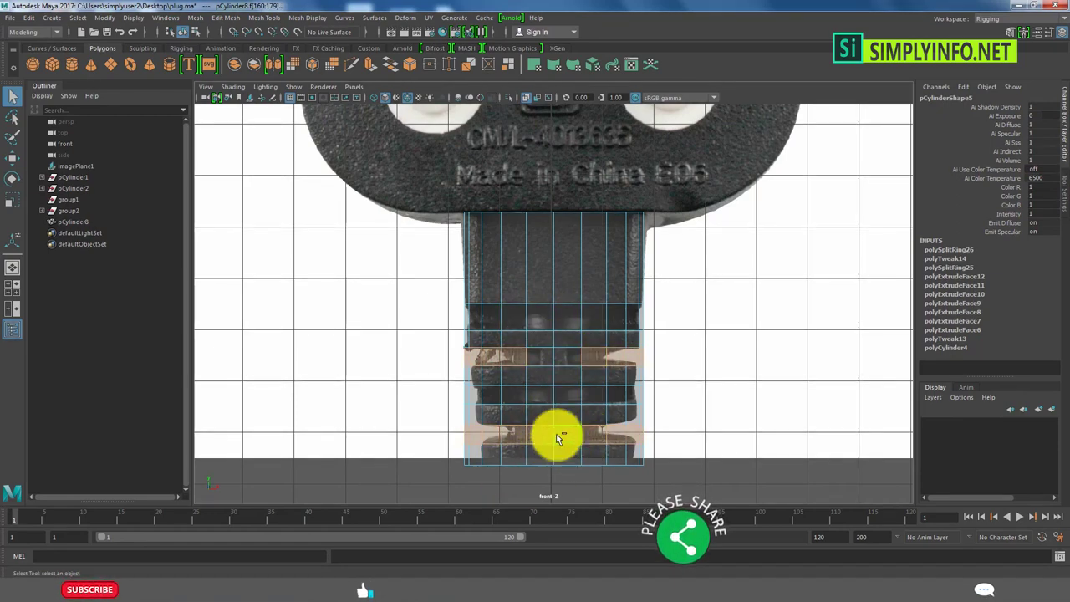
pyautogui.press('space')
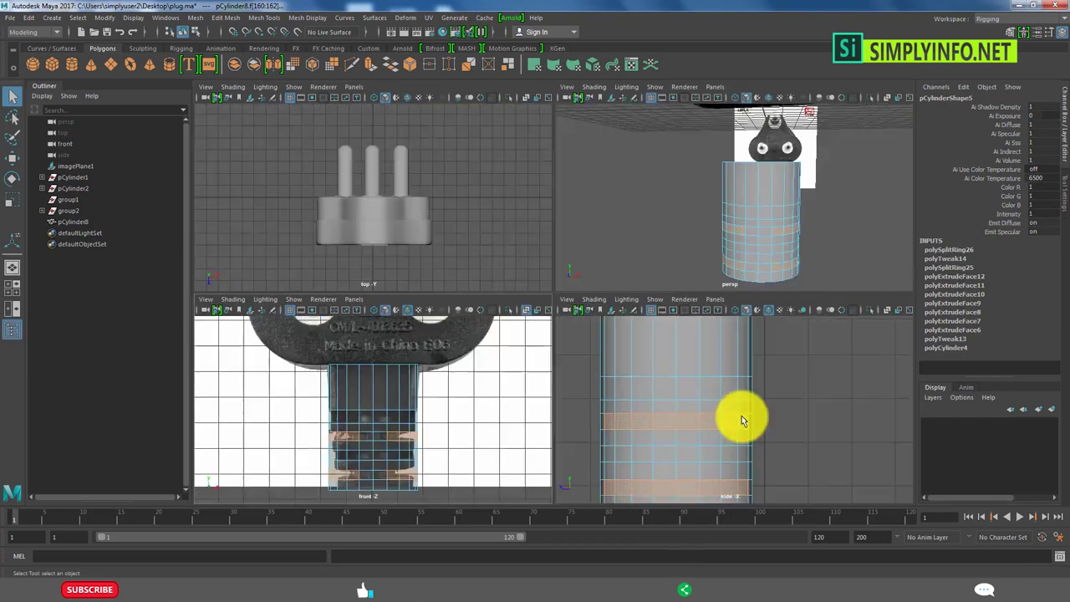
pyautogui.press('space')
pyautogui.scroll(-3, 545, 351)
pyautogui.scroll(-1, 491, 351)
pyautogui.scroll(1, 490, 352)
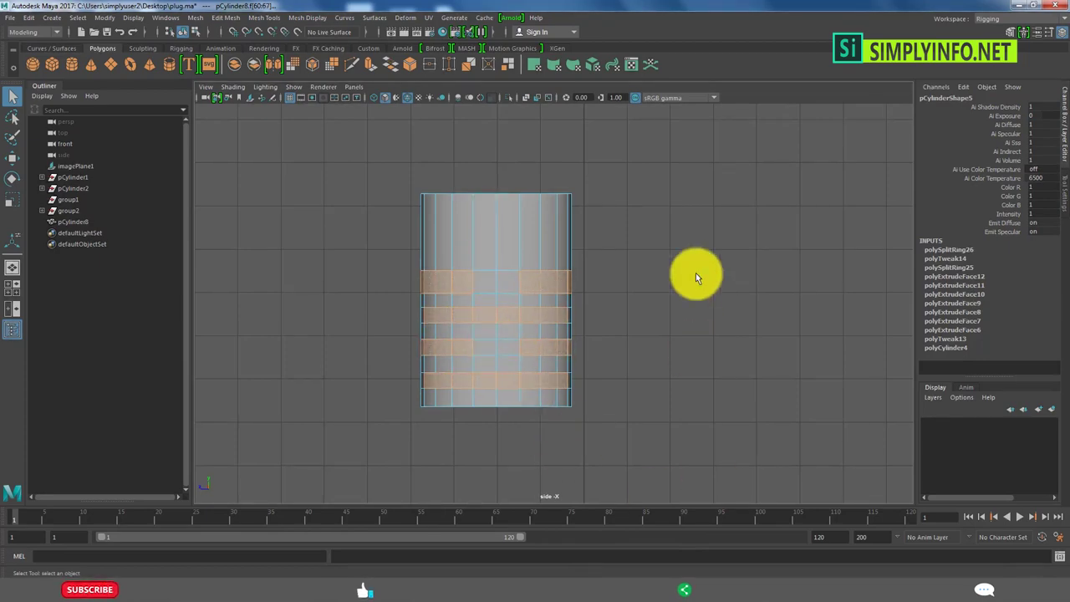
# Extrude the selected face rings with Ctrl+E, pushing them inward to Local Translate Z -0.065.
pyautogui.press('space')
pyautogui.press('space')
pyautogui.keyDown('alt'); pyautogui.moveTo(678, 268); pyautogui.dragTo(574, 292); pyautogui.keyUp('alt')
pyautogui.hotkey('ctrl', 'e')
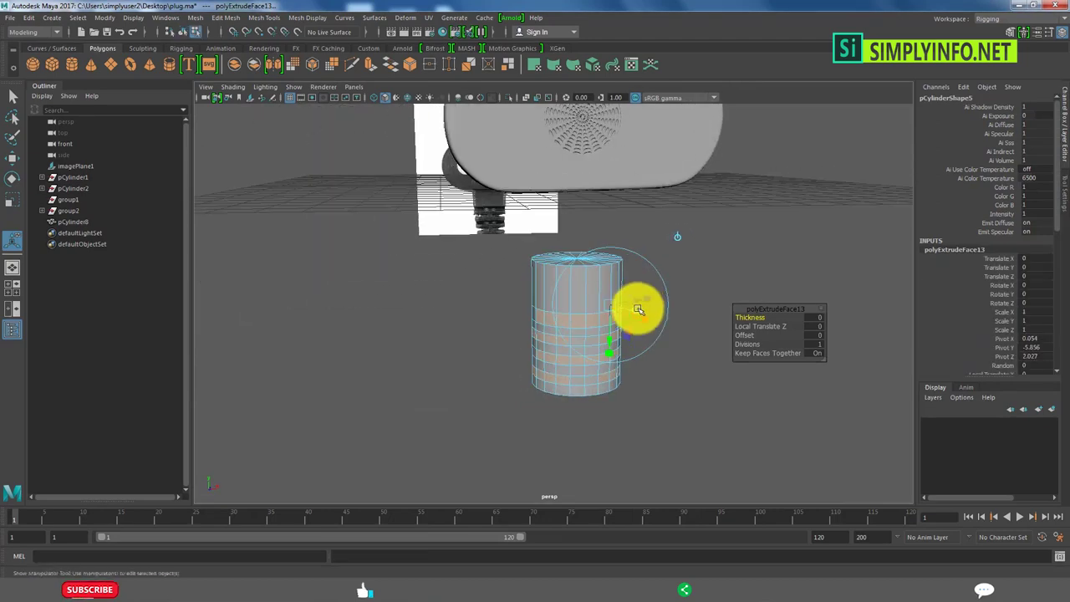
pyautogui.keyDown('alt'); pyautogui.moveTo(635, 303); pyautogui.dragTo(625, 308); pyautogui.keyUp('alt')
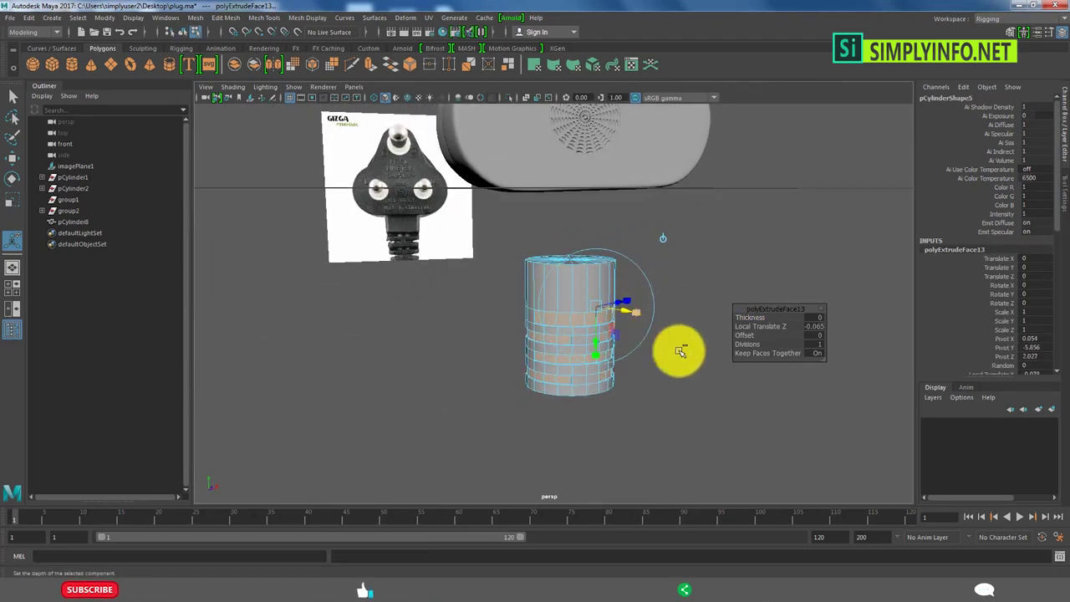
pyautogui.moveTo(681, 351)
pyautogui.keyDown('alt'); pyautogui.mouseDown()
pyautogui.moveTo(647, 306)
pyautogui.moveTo(633, 310)
pyautogui.moveTo(647, 341)
pyautogui.moveTo(641, 294)
pyautogui.moveTo(571, 385)
pyautogui.moveTo(561, 359)
pyautogui.moveTo(650, 329)
pyautogui.moveTo(600, 366)
pyautogui.moveTo(630, 306)
pyautogui.mouseUp(); pyautogui.keyUp('alt')
# Select the strain-relief cylinder and insert two edge loops beside a ridge with Insert Edge Loop Tool.
pyautogui.press('q')
pyautogui.click(601, 366)
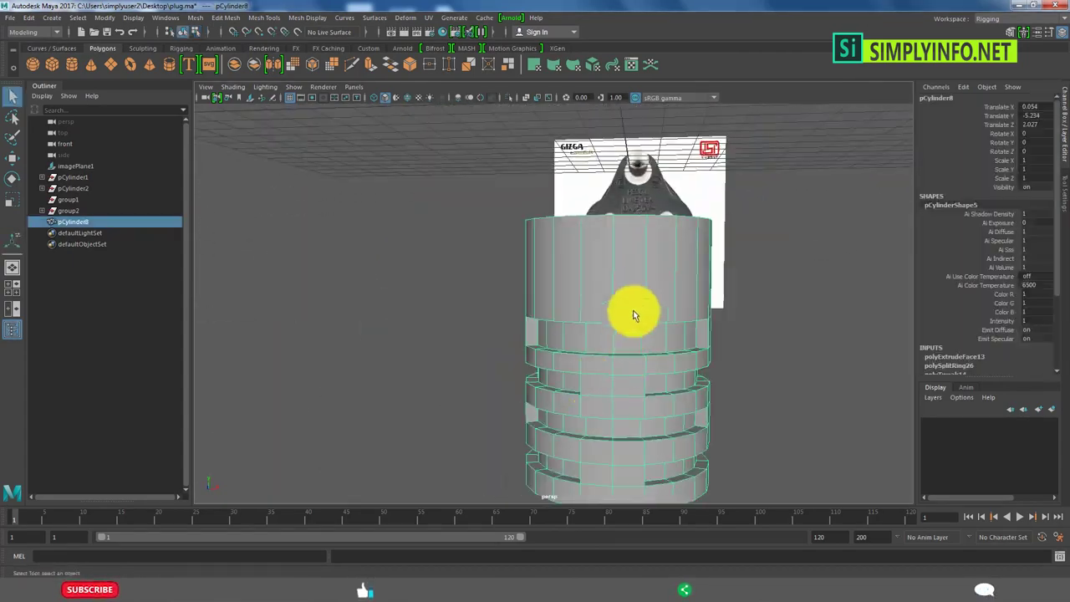
pyautogui.keyDown('shift'); pyautogui.moveTo(630, 306); pyautogui.dragTo(544, 326, button='right'); pyautogui.keyUp('shift')
pyautogui.moveTo(544, 327)
pyautogui.keyDown('alt'); pyautogui.mouseDown()
pyautogui.moveTo(563, 315)
pyautogui.moveTo(576, 365)
pyautogui.mouseUp(); pyautogui.keyUp('alt')
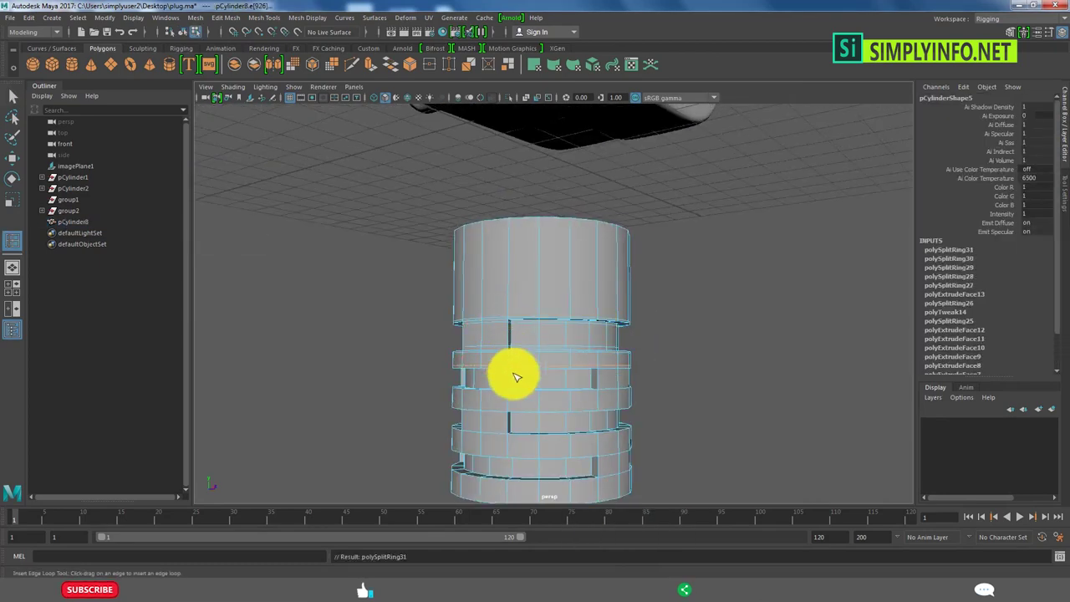
pyautogui.moveTo(516, 389); pyautogui.dragTo(518, 400)
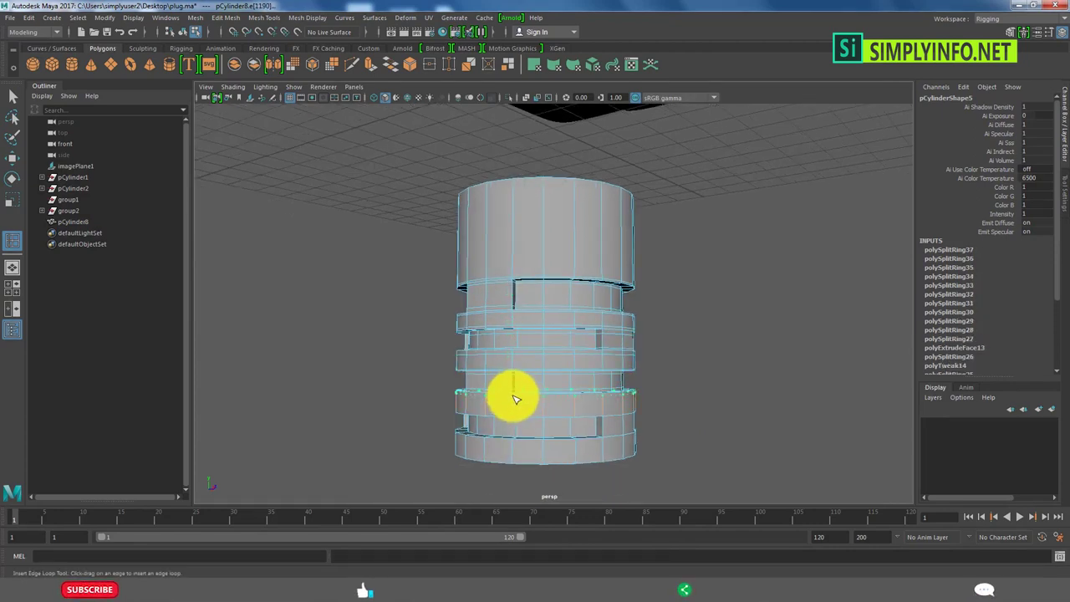
pyautogui.click(516, 415)
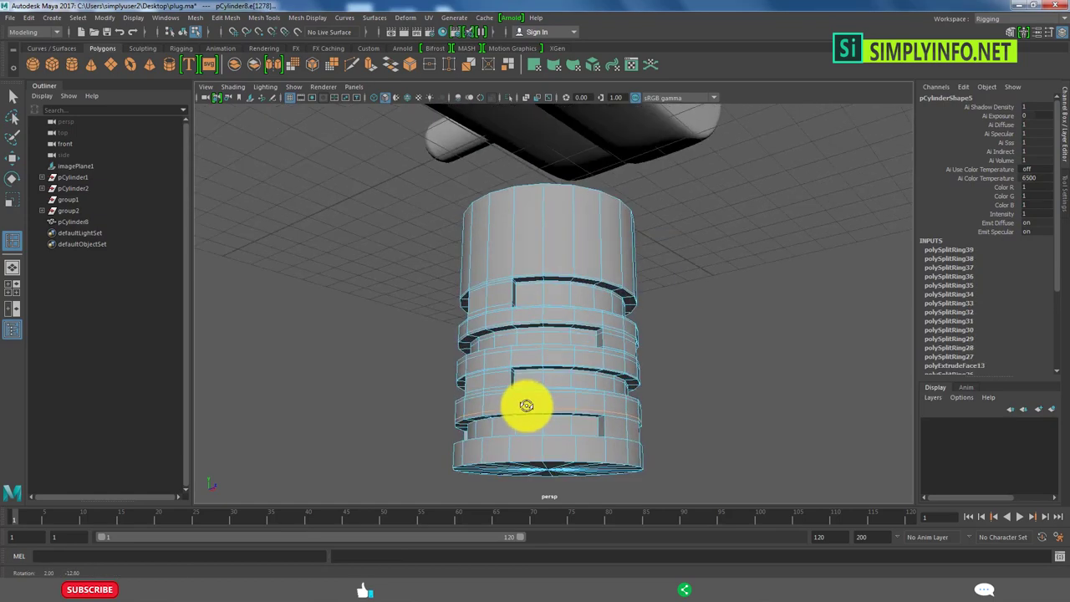
# Insert another edge loop around the cylinder, then reselect it and reactivate the Insert Edge Loop Tool.
pyautogui.moveTo(516, 449)
pyautogui.keyDown('alt'); pyautogui.mouseDown()
pyautogui.moveTo(520, 427)
pyautogui.moveTo(494, 410)
pyautogui.moveTo(495, 392)
pyautogui.moveTo(557, 359)
pyautogui.moveTo(444, 447)
pyautogui.moveTo(499, 449)
pyautogui.moveTo(528, 315)
pyautogui.moveTo(471, 371)
pyautogui.mouseUp(); pyautogui.keyUp('alt')
pyautogui.scroll(3, 523, 426)
pyautogui.click(476, 408)
pyautogui.scroll(-3, 471, 370)
pyautogui.click(628, 385)
pyautogui.moveTo(628, 384)
pyautogui.keyDown('alt'); pyautogui.mouseDown()
pyautogui.moveTo(500, 374)
pyautogui.moveTo(594, 407)
pyautogui.moveTo(592, 382)
pyautogui.moveTo(557, 334)
pyautogui.mouseUp(); pyautogui.keyUp('alt')
pyautogui.scroll(2, 594, 406)
pyautogui.click(554, 398)
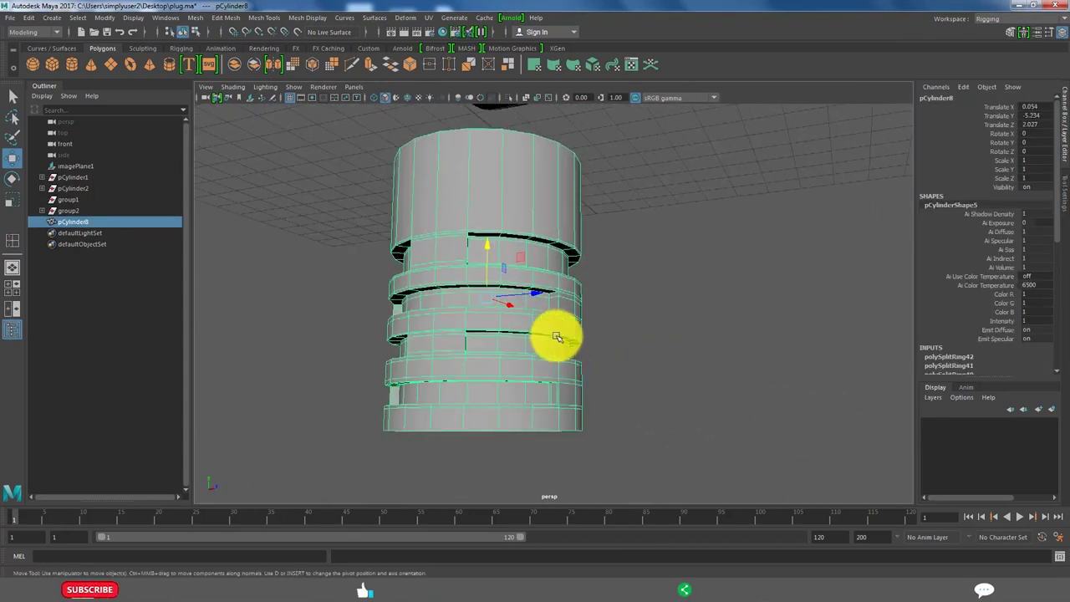
pyautogui.scroll(5, 557, 334)
pyautogui.keyDown('shift'); pyautogui.moveTo(530, 318); pyautogui.dragTo(365, 378, button='right'); pyautogui.keyUp('shift')
pyautogui.moveTo(365, 378)
pyautogui.keyDown('alt'); pyautogui.mouseDown()
pyautogui.moveTo(490, 411)
pyautogui.moveTo(382, 346)
pyautogui.moveTo(416, 382)
pyautogui.moveTo(410, 334)
pyautogui.moveTo(384, 311)
pyautogui.moveTo(382, 282)
pyautogui.moveTo(424, 370)
pyautogui.moveTo(413, 303)
pyautogui.moveTo(437, 325)
pyautogui.moveTo(525, 298)
pyautogui.moveTo(527, 274)
pyautogui.moveTo(525, 313)
pyautogui.moveTo(535, 273)
pyautogui.moveTo(482, 308)
pyautogui.moveTo(488, 250)
pyautogui.moveTo(466, 215)
pyautogui.mouseUp(); pyautogui.keyUp('alt')
# Insert five more edge loops along the cylinder's ridges, up to near its top.
pyautogui.click(400, 301)
pyautogui.click(536, 283)
pyautogui.moveTo(507, 258)
pyautogui.keyDown('alt'); pyautogui.mouseDown()
pyautogui.moveTo(380, 295)
pyautogui.moveTo(454, 310)
pyautogui.moveTo(497, 280)
pyautogui.moveTo(482, 301)
pyautogui.moveTo(485, 266)
pyautogui.moveTo(549, 293)
pyautogui.moveTo(435, 319)
pyautogui.moveTo(549, 376)
pyautogui.moveTo(518, 194)
pyautogui.mouseUp(); pyautogui.keyUp('alt')
pyautogui.click(383, 295)
pyautogui.click(488, 268)
pyautogui.click(440, 313)
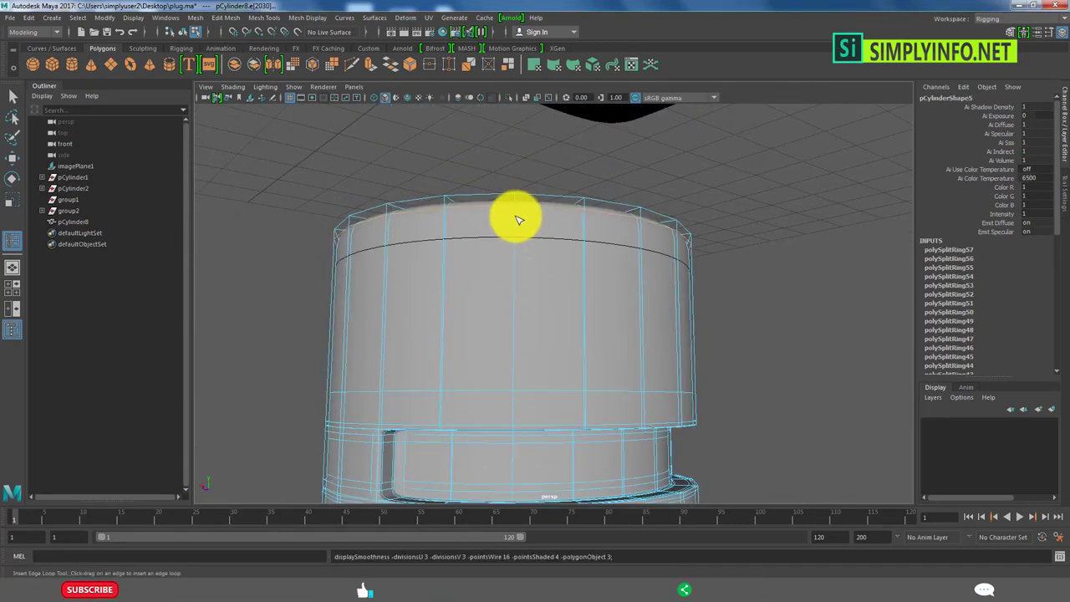
pyautogui.press('w')
# Zoom out to the whole plug and reselect the strain-relief cylinder.
pyautogui.scroll(-5, 537, 353)
pyautogui.moveTo(537, 354)
pyautogui.keyDown('alt'); pyautogui.mouseDown()
pyautogui.moveTo(806, 373)
pyautogui.moveTo(375, 389)
pyautogui.moveTo(513, 389)
pyautogui.mouseUp(); pyautogui.keyUp('alt')
pyautogui.click(499, 422)
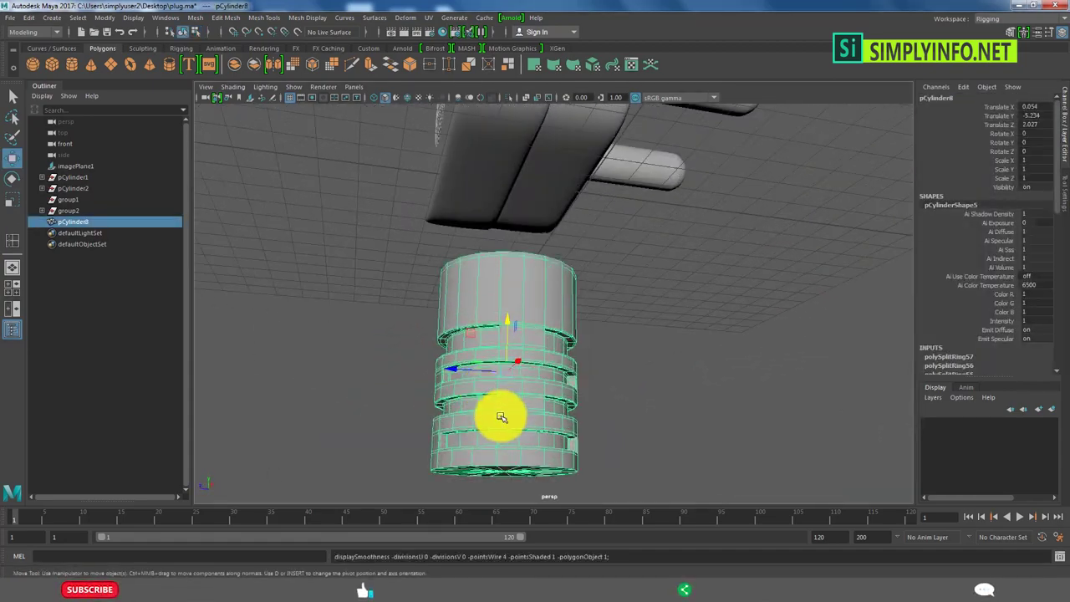
pyautogui.scroll(3, 502, 417)
pyautogui.moveTo(521, 318)
pyautogui.keyDown('alt'); pyautogui.mouseDown()
pyautogui.moveTo(557, 346)
pyautogui.moveTo(602, 323)
pyautogui.moveTo(495, 343)
pyautogui.moveTo(460, 329)
pyautogui.moveTo(477, 318)
pyautogui.moveTo(535, 321)
pyautogui.mouseUp(); pyautogui.keyUp('alt')
pyautogui.scroll(-3, 480, 351)
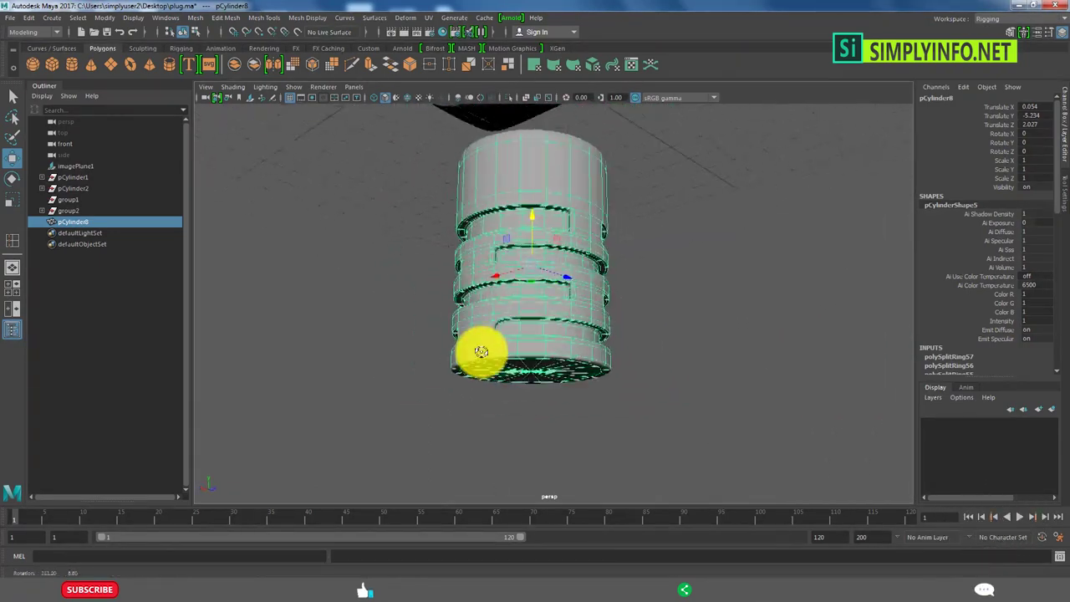
pyautogui.click(685, 370)
pyautogui.moveTo(480, 351)
pyautogui.keyDown('alt'); pyautogui.mouseDown()
pyautogui.moveTo(686, 371)
pyautogui.moveTo(432, 398)
pyautogui.moveTo(544, 381)
pyautogui.moveTo(568, 365)
pyautogui.moveTo(545, 399)
pyautogui.mouseUp(); pyautogui.keyUp('alt')
pyautogui.click(543, 381)
# Insert three more edge loops on the strain-relief cylinder.
pyautogui.keyDown('shift'); pyautogui.moveTo(454, 377); pyautogui.dragTo(499, 377, button='right'); pyautogui.keyUp('shift')
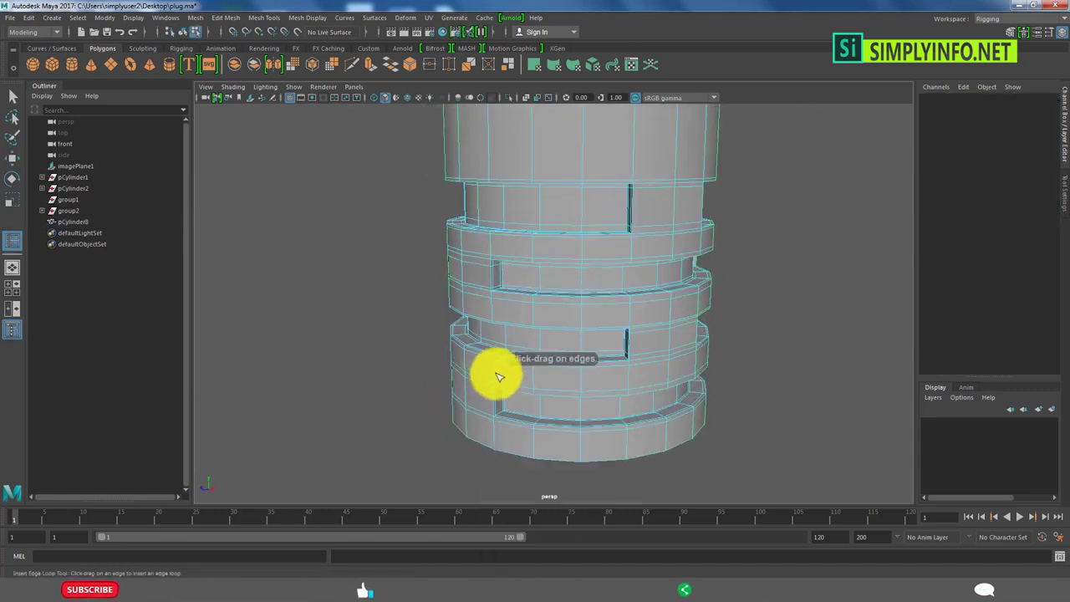
pyautogui.click(498, 377)
pyautogui.moveTo(498, 377)
pyautogui.keyDown('alt'); pyautogui.mouseDown()
pyautogui.moveTo(446, 421)
pyautogui.moveTo(568, 410)
pyautogui.moveTo(326, 407)
pyautogui.moveTo(597, 387)
pyautogui.moveTo(648, 394)
pyautogui.moveTo(626, 334)
pyautogui.moveTo(625, 272)
pyautogui.mouseUp(); pyautogui.keyUp('alt')
pyautogui.click(536, 399)
pyautogui.click(539, 391)
# Apply Edit Edge Flow to the new edge loops so they follow the cylinder's curvature, then return to object mode.
pyautogui.press('w')
pyautogui.press('f')
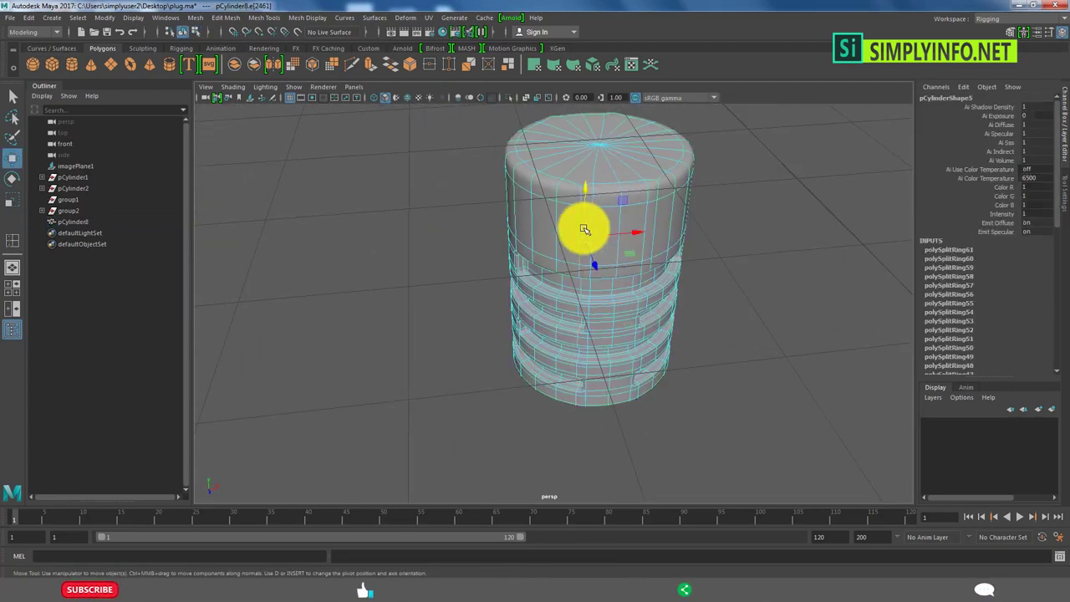
pyautogui.keyDown('shift'); pyautogui.moveTo(574, 262); pyautogui.dragTo(580, 310, button='right'); pyautogui.keyUp('shift')
pyautogui.moveTo(590, 318)
pyautogui.keyDown('alt'); pyautogui.mouseDown()
pyautogui.moveTo(713, 287)
pyautogui.moveTo(599, 216)
pyautogui.moveTo(608, 256)
pyautogui.mouseUp(); pyautogui.keyUp('alt')
pyautogui.click(659, 244)
pyautogui.press('g')
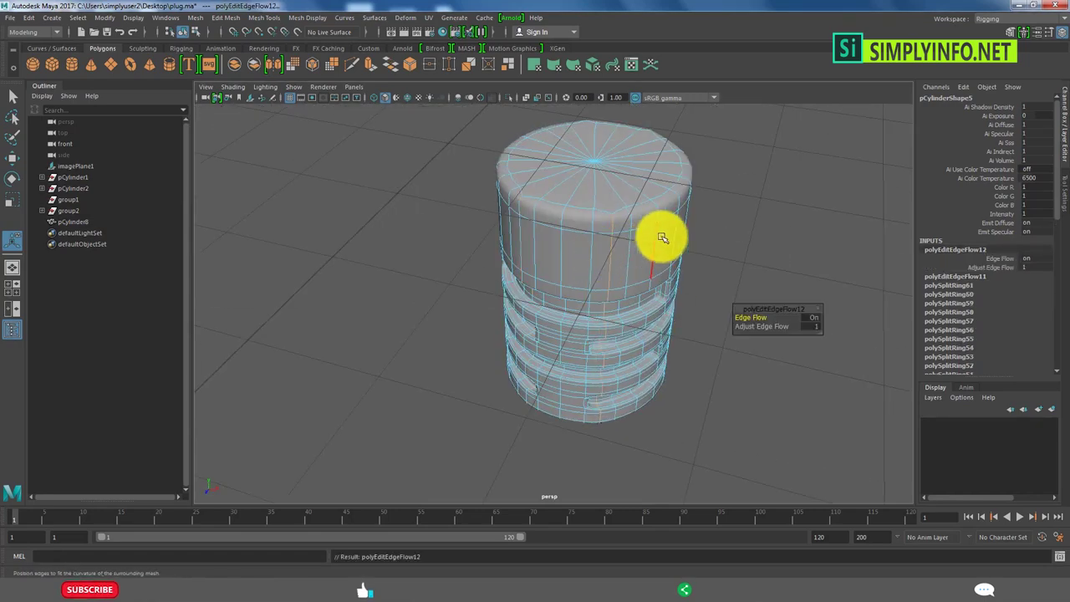
pyautogui.moveTo(710, 215)
pyautogui.keyDown('alt'); pyautogui.mouseDown()
pyautogui.moveTo(530, 267)
pyautogui.moveTo(520, 224)
pyautogui.mouseUp(); pyautogui.keyUp('alt')
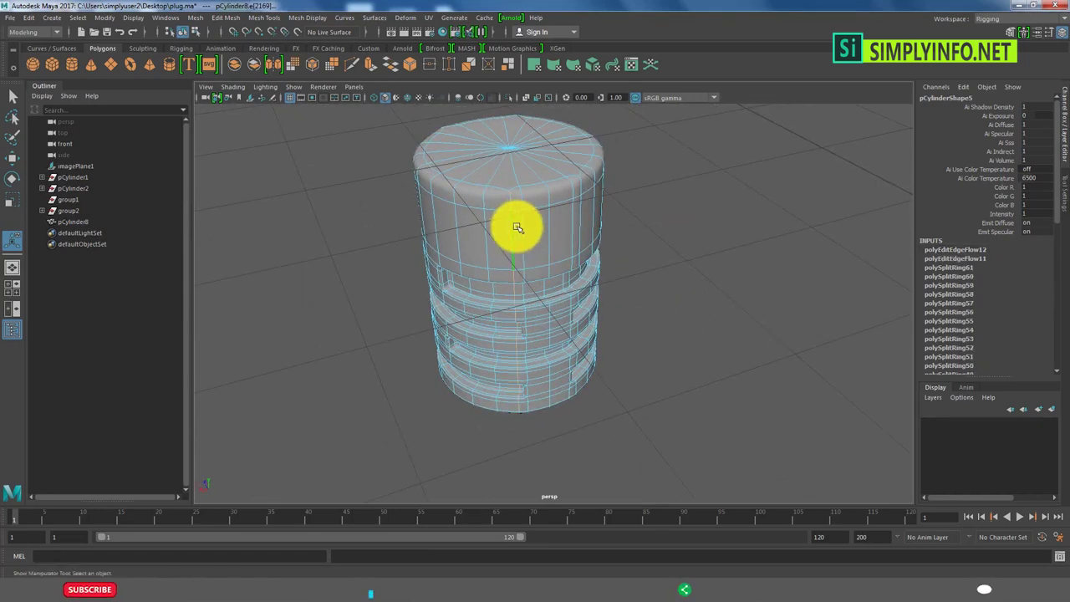
pyautogui.scroll(-2, 616, 220)
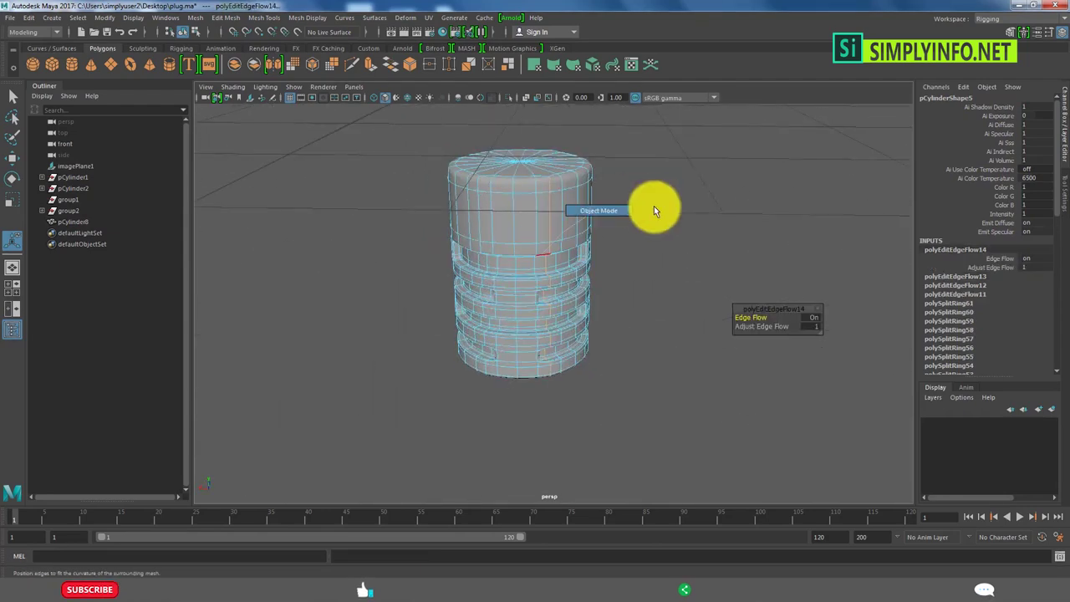
pyautogui.press('q')
pyautogui.click(671, 303)
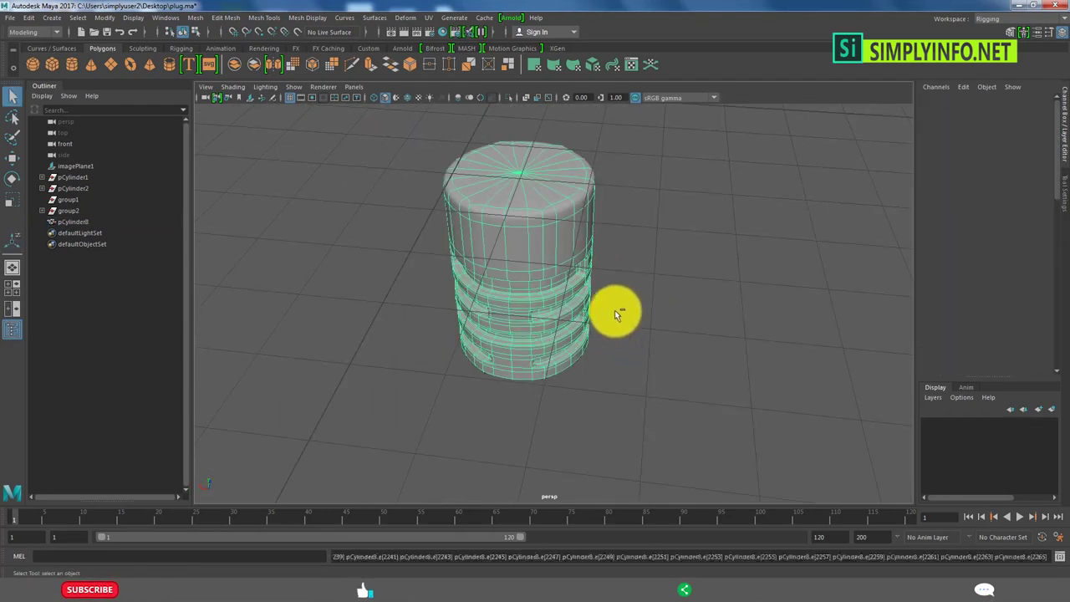
pyautogui.doubleClick(595, 292)
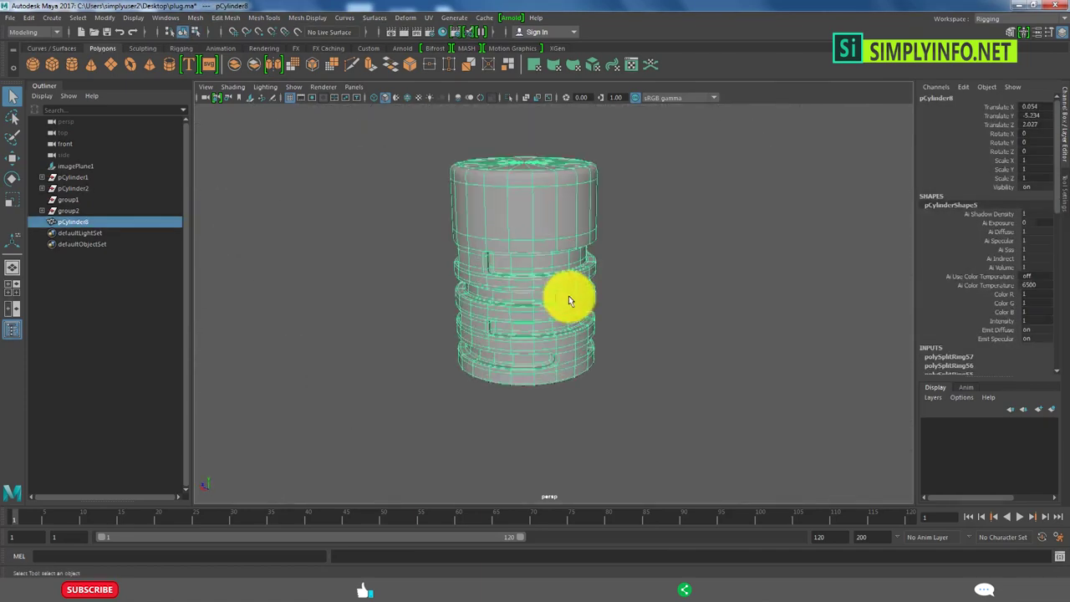
pyautogui.click(614, 291)
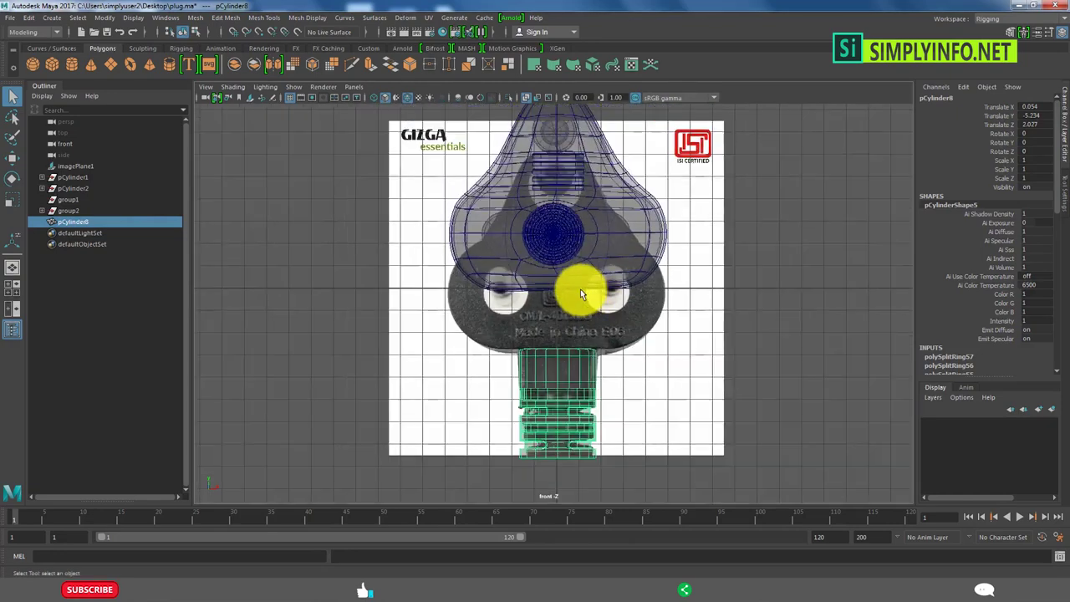
# Lower the plug head group2 onto the strain-relief cylinder.
pyautogui.click(582, 254)
pyautogui.scroll(-2, 570, 221)
pyautogui.press('w')
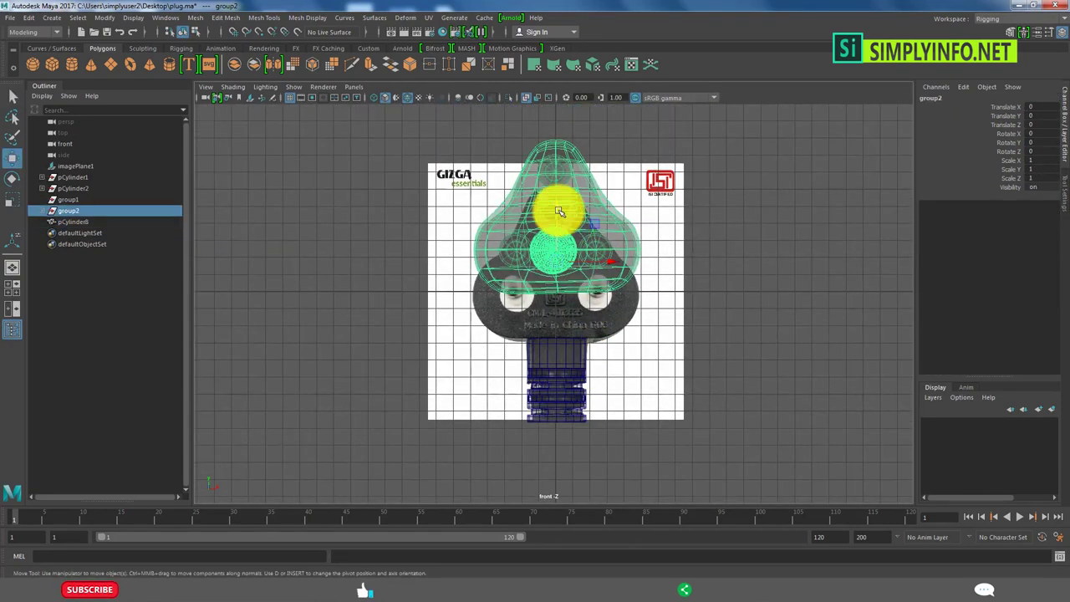
pyautogui.moveTo(558, 211)
pyautogui.mouseDown()
pyautogui.moveTo(573, 270)
pyautogui.moveTo(573, 258)
pyautogui.mouseUp()
pyautogui.press('space')
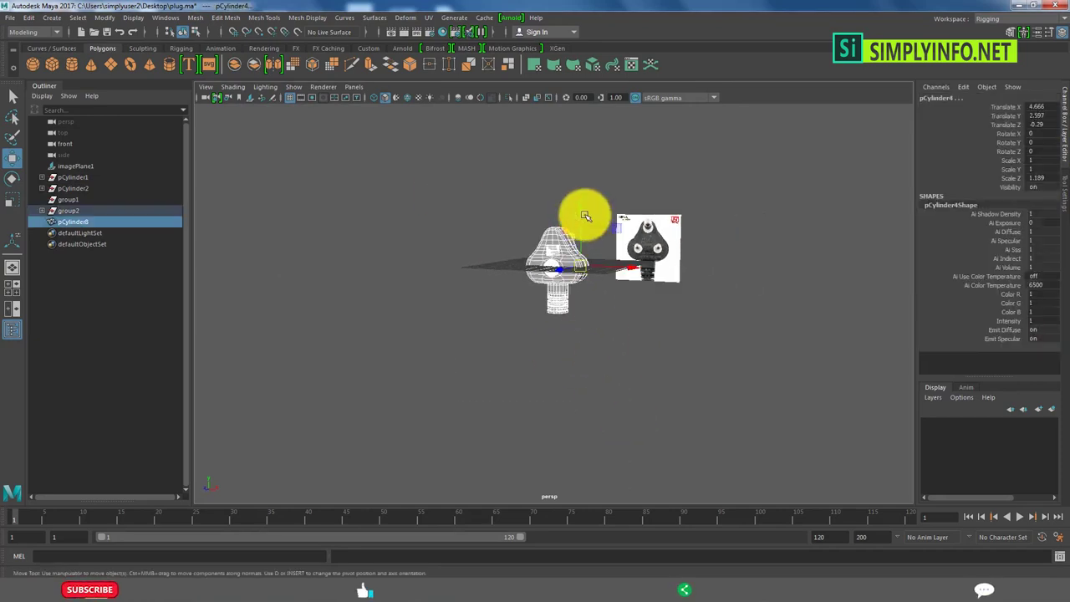
pyautogui.moveTo(585, 215)
pyautogui.keyDown('alt'); pyautogui.mouseDown()
pyautogui.moveTo(609, 231)
pyautogui.moveTo(530, 220)
pyautogui.moveTo(625, 327)
pyautogui.moveTo(612, 397)
pyautogui.mouseUp(); pyautogui.keyUp('alt')
# Group all plug parts into group3 and delete all construction history.
pyautogui.click(625, 327)
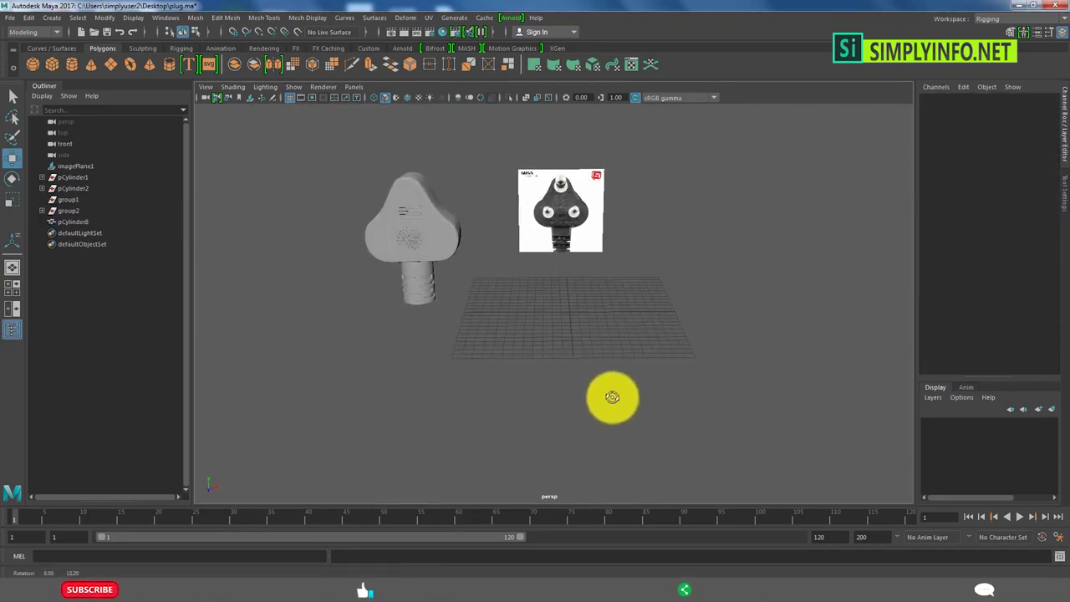
pyautogui.moveTo(348, 143)
pyautogui.mouseDown()
pyautogui.moveTo(477, 361)
pyautogui.moveTo(490, 351)
pyautogui.mouseUp()
pyautogui.hotkey('ctrl', 'g')
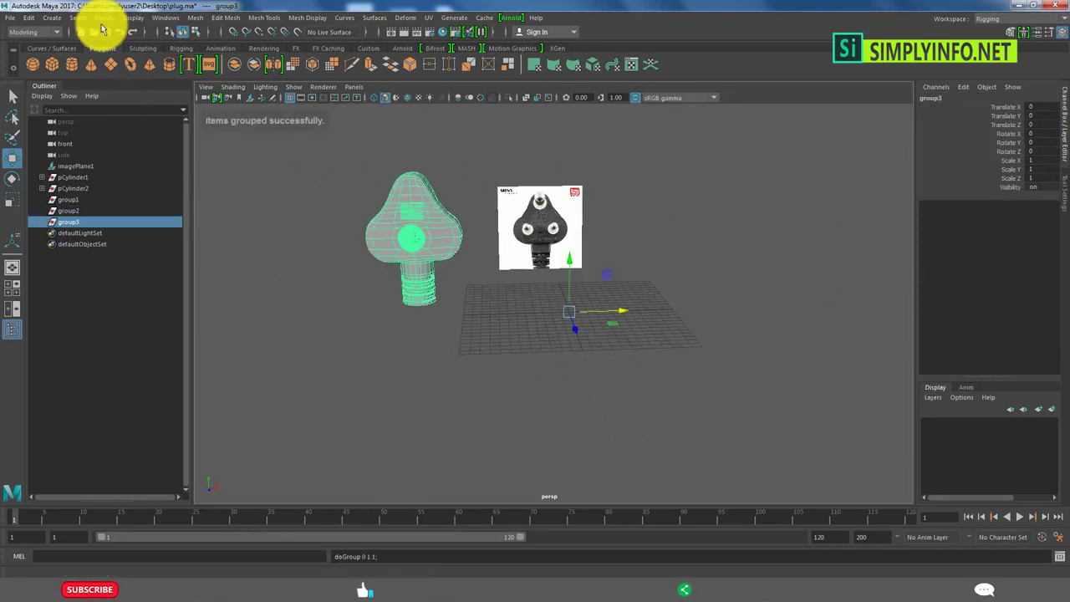
pyautogui.click(103, 18)
pyautogui.click(29, 18)
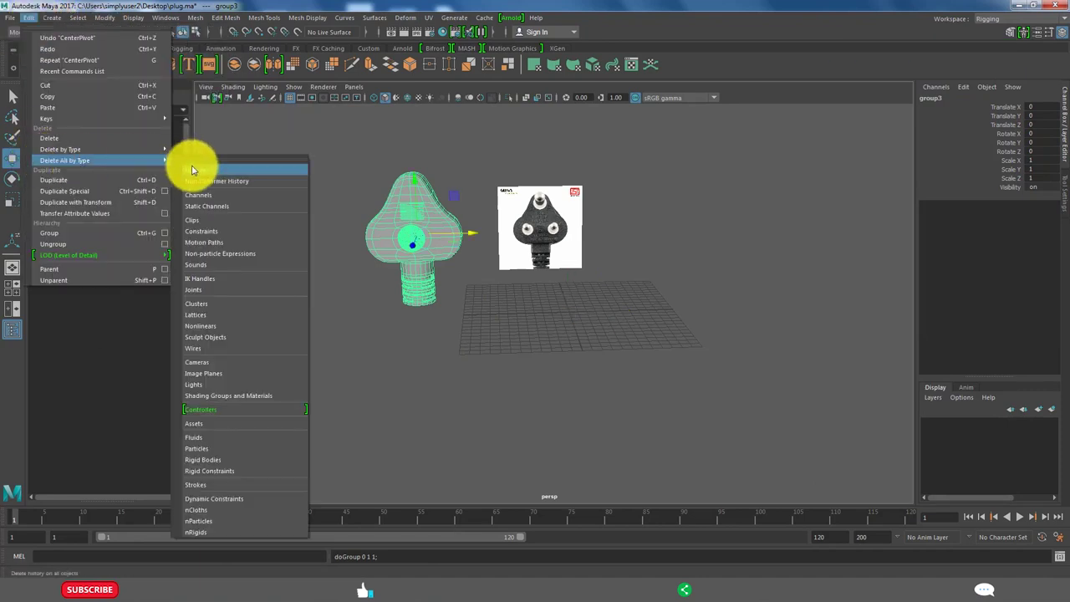
pyautogui.click(192, 170)
# Delete the plug's reference image plane imagePlane1 from the scene.
pyautogui.click(516, 355)
pyautogui.click(90, 245)
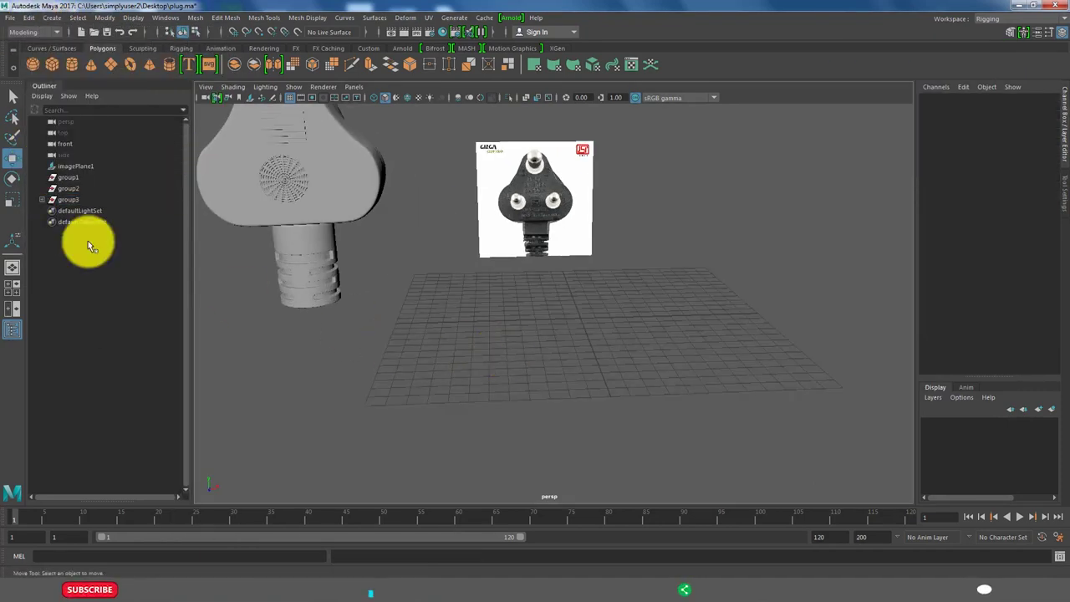
pyautogui.click(75, 177)
pyautogui.click(539, 268)
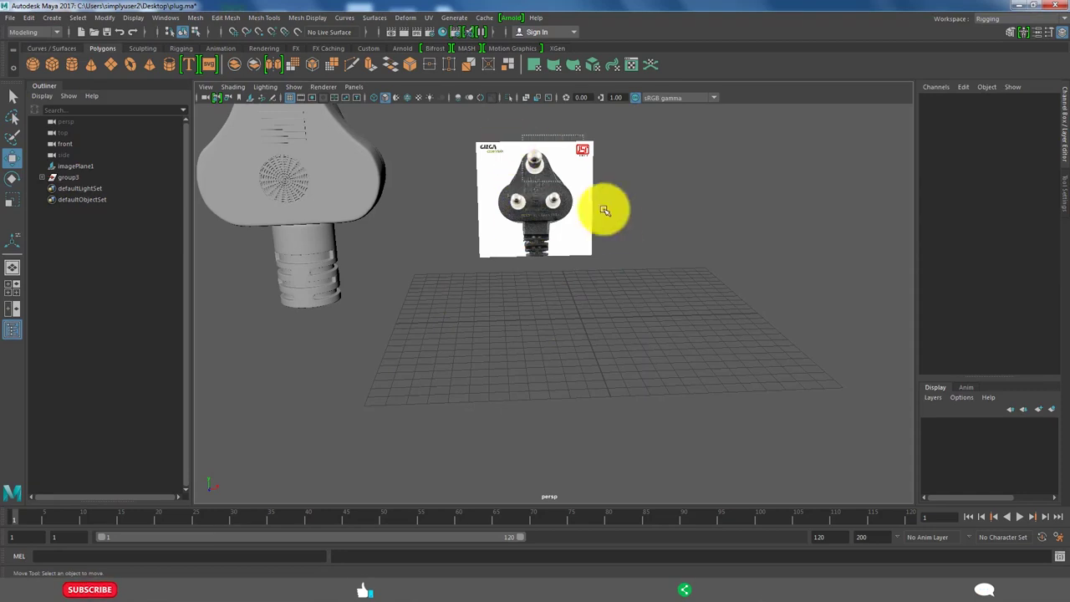
pyautogui.moveTo(610, 269)
pyautogui.keyDown('alt'); pyautogui.mouseDown()
pyautogui.moveTo(508, 177)
pyautogui.moveTo(451, 222)
pyautogui.moveTo(506, 267)
pyautogui.moveTo(331, 255)
pyautogui.mouseUp(); pyautogui.keyUp('alt')
pyautogui.click(67, 165)
pyautogui.press('Delete')
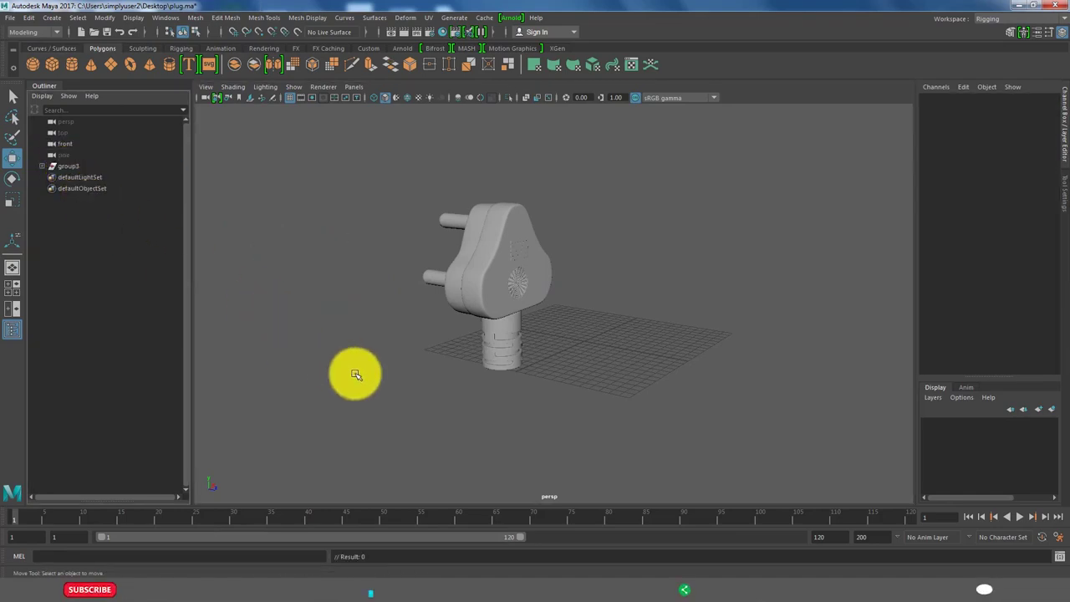
pyautogui.press('space')
pyautogui.press('space')
# Import the C-type connector reference photo and draw a polygon cube over its body.
pyautogui.click(205, 86)
pyautogui.moveTo(227, 335)
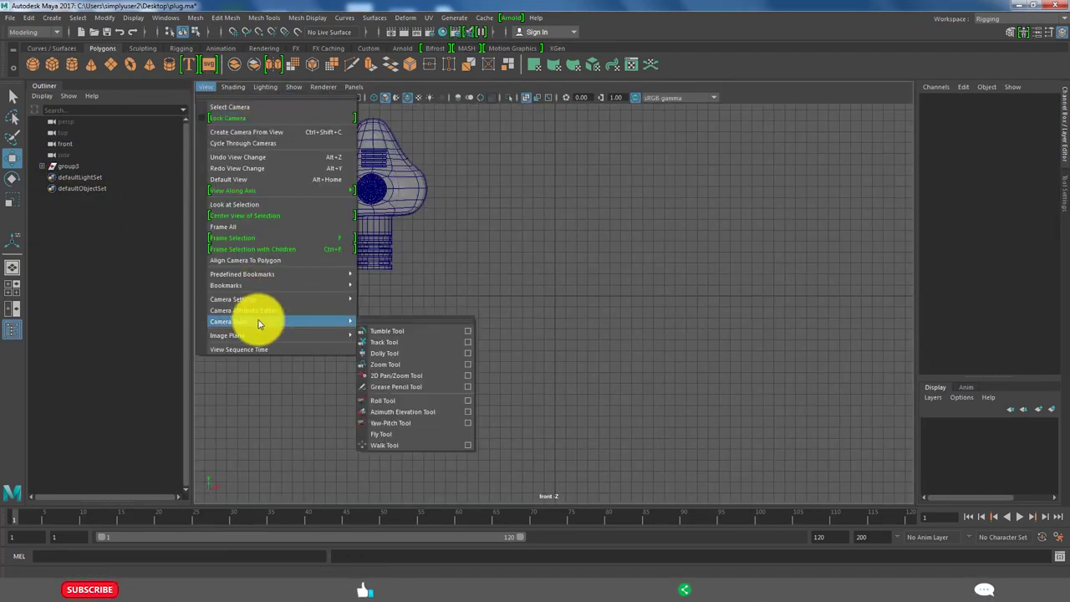
pyautogui.click(401, 341)
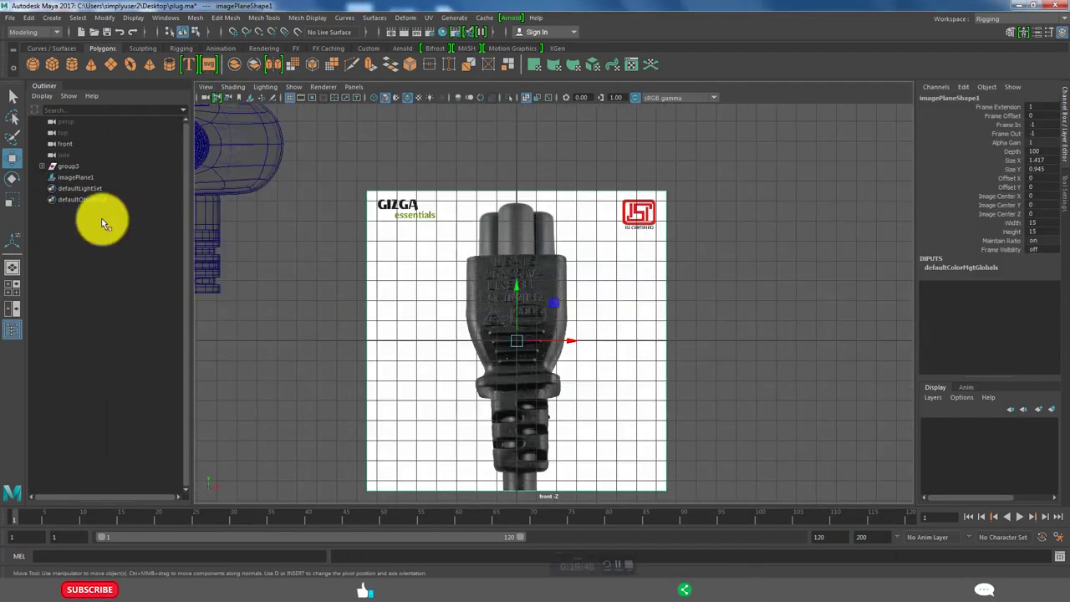
pyautogui.click(52, 64)
pyautogui.scroll(2, 429, 227)
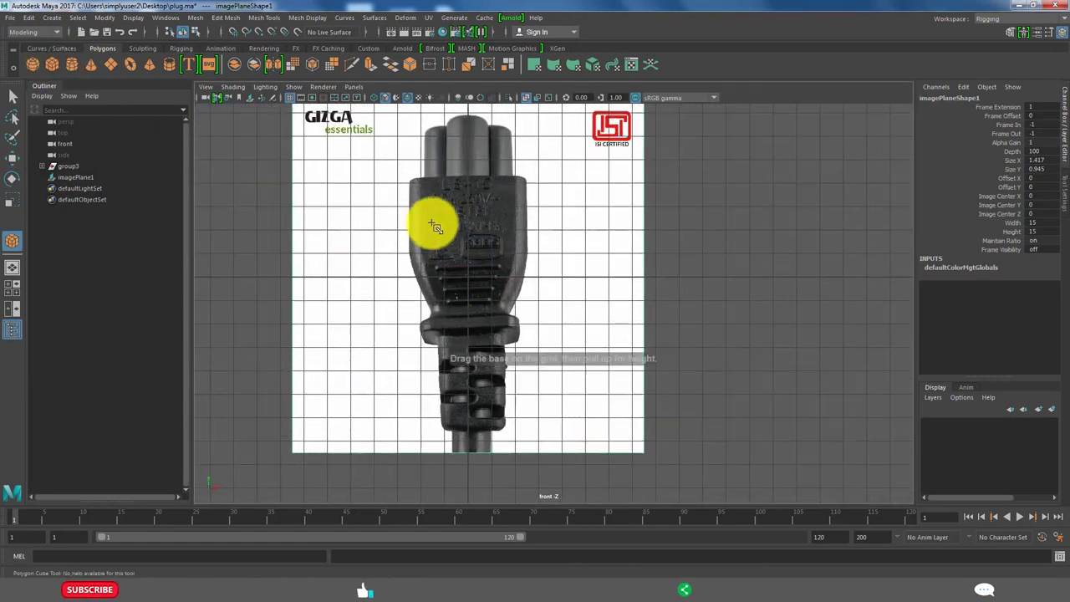
pyautogui.moveTo(408, 179)
pyautogui.mouseDown()
pyautogui.moveTo(525, 312)
pyautogui.moveTo(533, 267)
pyautogui.moveTo(478, 239)
pyautogui.mouseUp()
# Extrude the cube's bottom face and scale it toward the collar.
pyautogui.scroll(2, 370, 239)
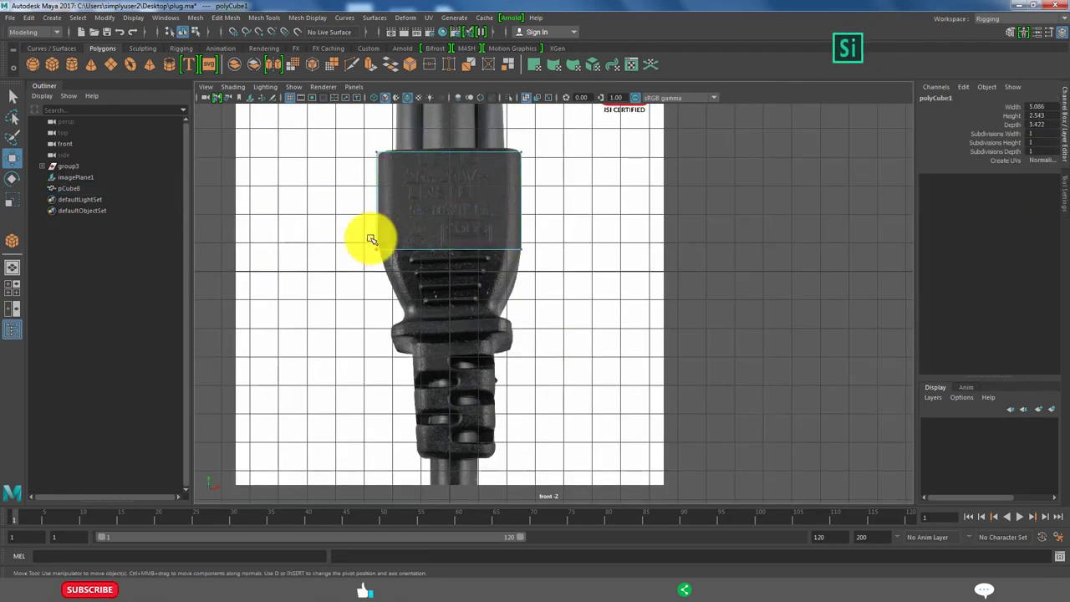
pyautogui.moveTo(490, 227); pyautogui.dragTo(468, 251, button='right')
pyautogui.press('w')
pyautogui.hotkey('ctrl', 'e')
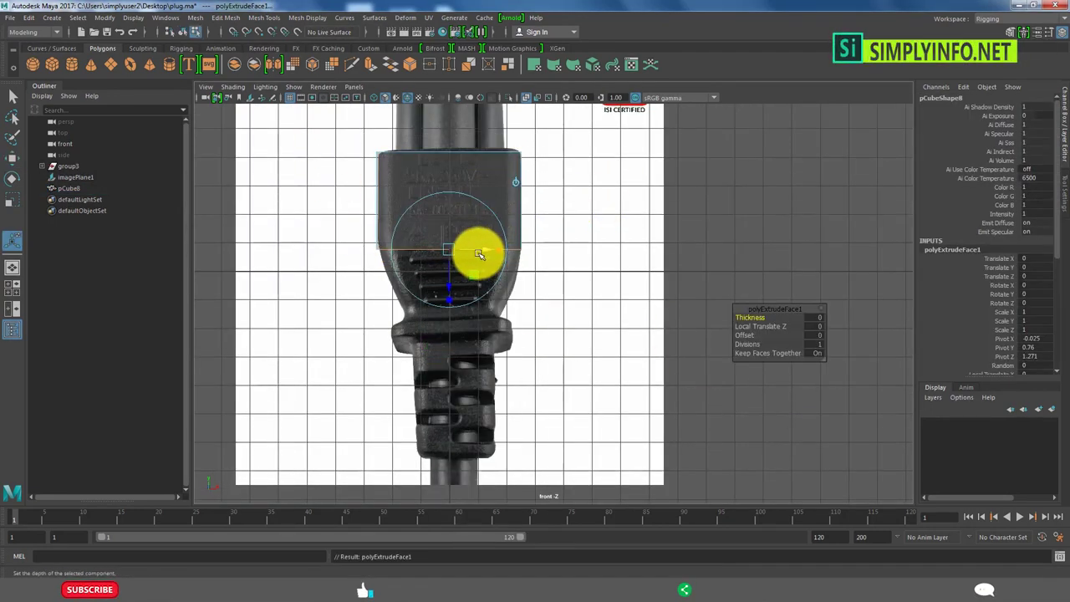
pyautogui.press('r')
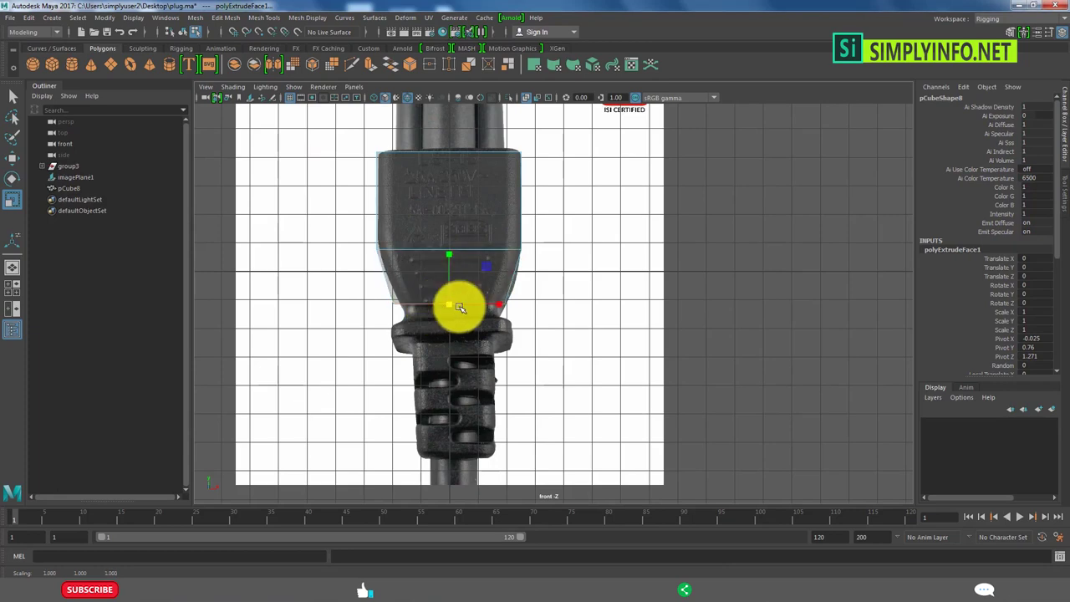
pyautogui.keyDown('alt'); pyautogui.moveTo(459, 308); pyautogui.dragTo(479, 277, button='middle'); pyautogui.keyUp('alt')
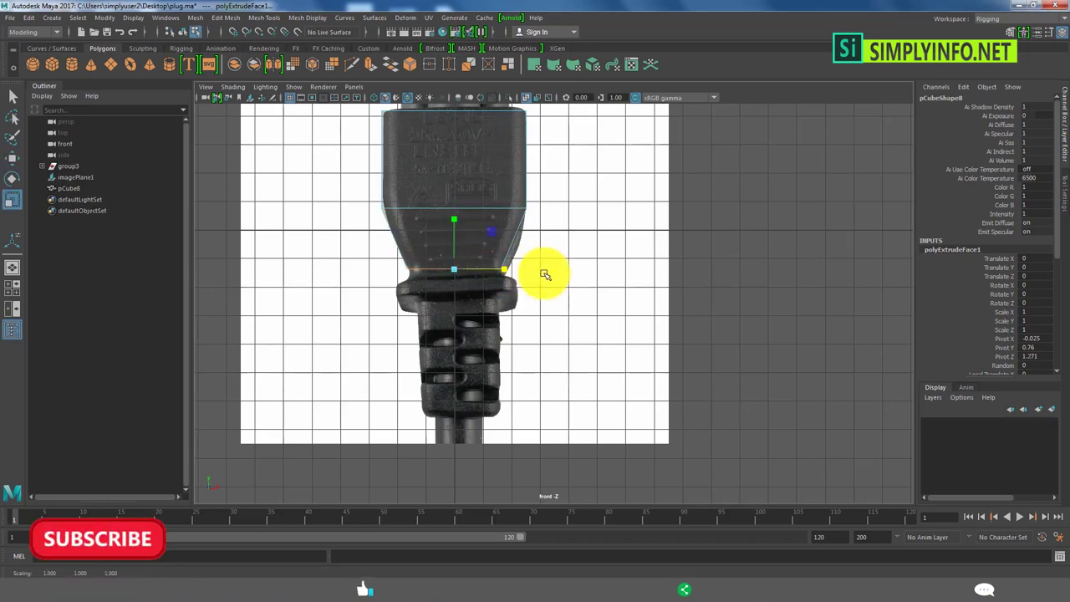
# Extrude the bottom face a second time down toward the collar.
pyautogui.press('space')
pyautogui.press('space')
pyautogui.moveTo(640, 215)
pyautogui.keyDown('alt'); pyautogui.mouseDown()
pyautogui.moveTo(569, 260)
pyautogui.moveTo(526, 314)
pyautogui.moveTo(587, 292)
pyautogui.mouseUp(); pyautogui.keyUp('alt')
pyautogui.press('space')
pyautogui.press('space')
pyautogui.scroll(2, 477, 268)
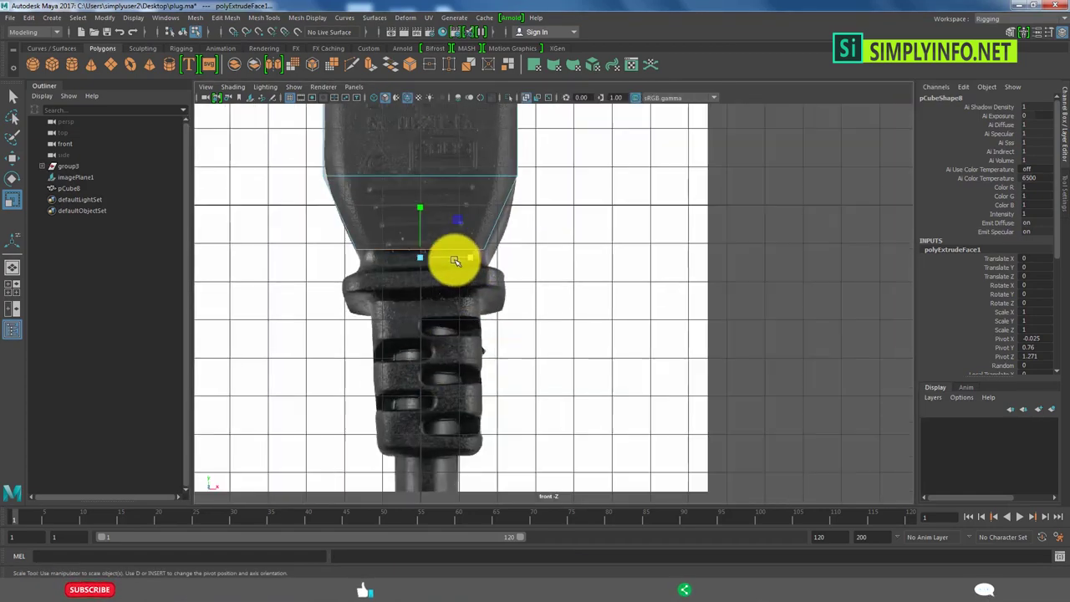
pyautogui.keyDown('shift'); pyautogui.moveTo(454, 234); pyautogui.dragTo(494, 237, button='right'); pyautogui.keyUp('shift')
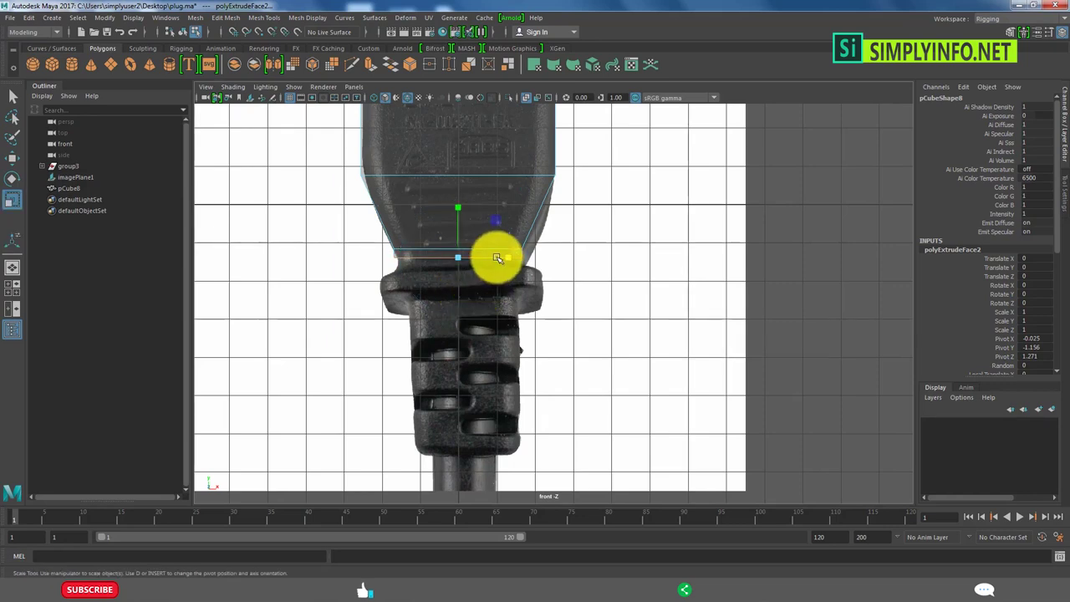
pyautogui.press('space')
pyautogui.press('space')
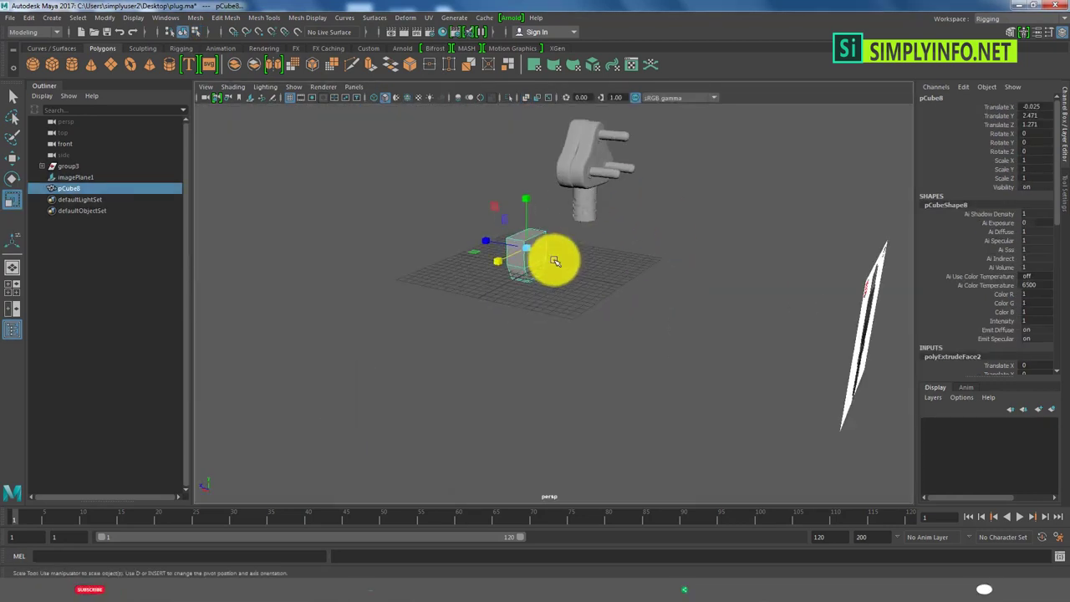
# Bevel the edge loop around pCube8 with Edit Mesh > Bevel at 2 segments.
pyautogui.keyDown('alt'); pyautogui.moveTo(652, 206); pyautogui.dragTo(511, 287); pyautogui.keyUp('alt')
pyautogui.click(476, 158)
pyautogui.press('F10')
pyautogui.doubleClick(494, 184)
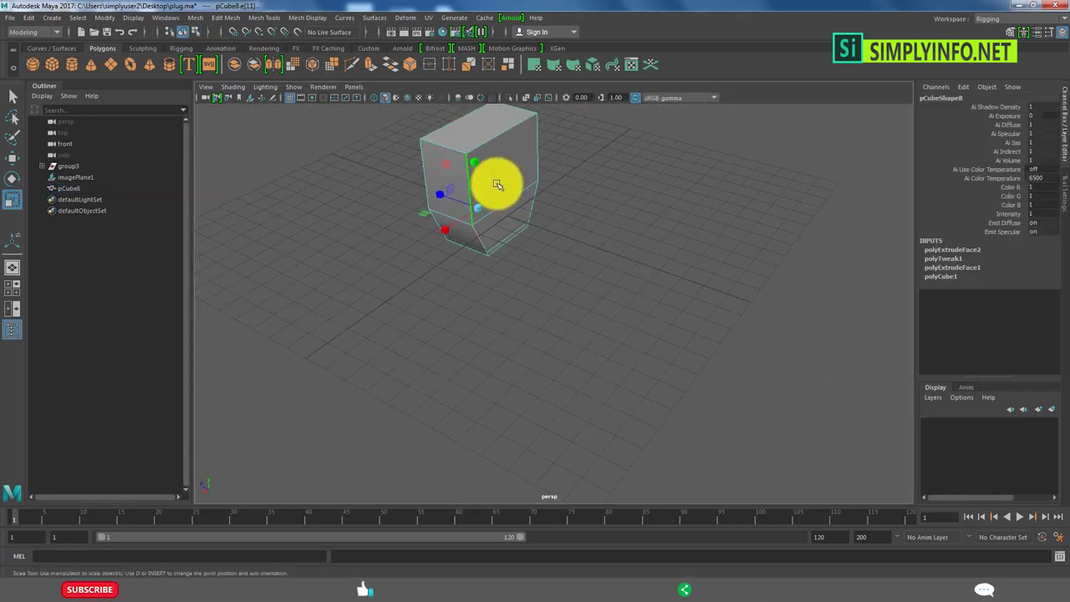
pyautogui.moveTo(494, 184)
pyautogui.keyDown('alt'); pyautogui.mouseDown()
pyautogui.moveTo(568, 162)
pyautogui.moveTo(476, 215)
pyautogui.mouseUp(); pyautogui.keyUp('alt')
pyautogui.moveTo(457, 253)
pyautogui.keyDown('alt'); pyautogui.mouseDown()
pyautogui.moveTo(485, 179)
pyautogui.moveTo(483, 212)
pyautogui.mouseUp(); pyautogui.keyUp('alt')
pyautogui.moveTo(609, 216)
pyautogui.keyDown('alt'); pyautogui.mouseDown()
pyautogui.moveTo(551, 223)
pyautogui.moveTo(496, 256)
pyautogui.moveTo(497, 227)
pyautogui.moveTo(497, 267)
pyautogui.moveTo(573, 306)
pyautogui.moveTo(590, 286)
pyautogui.moveTo(576, 251)
pyautogui.mouseUp(); pyautogui.keyUp('alt')
pyautogui.click(227, 17)
pyautogui.click(240, 57)
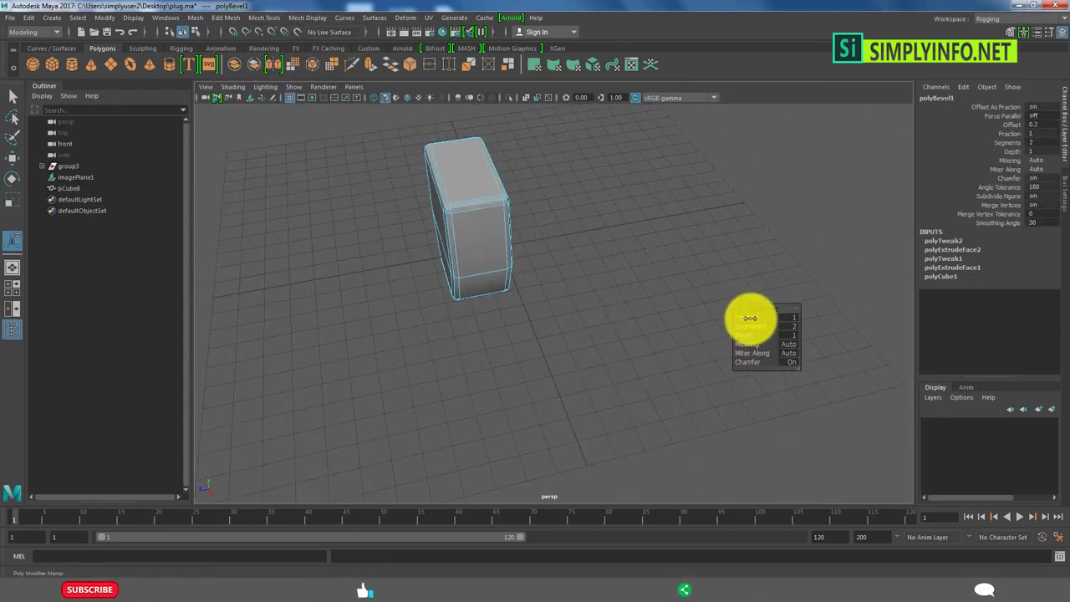
pyautogui.moveTo(750, 318)
pyautogui.keyDown('alt'); pyautogui.mouseDown()
pyautogui.moveTo(621, 275)
pyautogui.moveTo(580, 232)
pyautogui.moveTo(538, 246)
pyautogui.moveTo(522, 236)
pyautogui.mouseUp(); pyautogui.keyUp('alt')
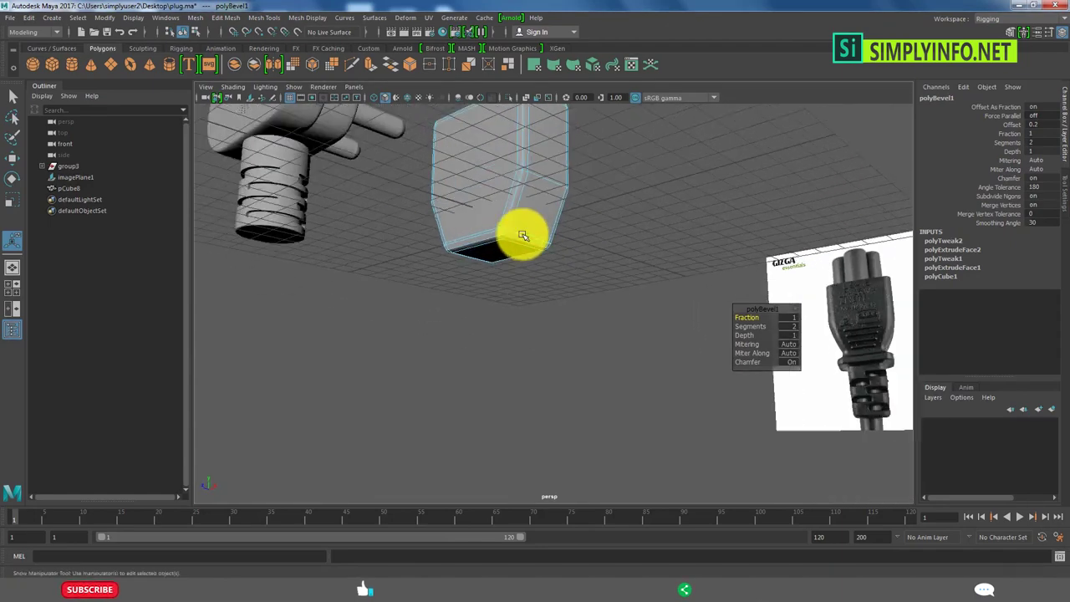
# Clear the selection, reselect the connector body and switch to the front view.
pyautogui.press('q')
pyautogui.click(597, 246)
pyautogui.moveTo(596, 245)
pyautogui.keyDown('alt'); pyautogui.mouseDown()
pyautogui.moveTo(626, 220)
pyautogui.moveTo(597, 335)
pyautogui.mouseUp(); pyautogui.keyUp('alt')
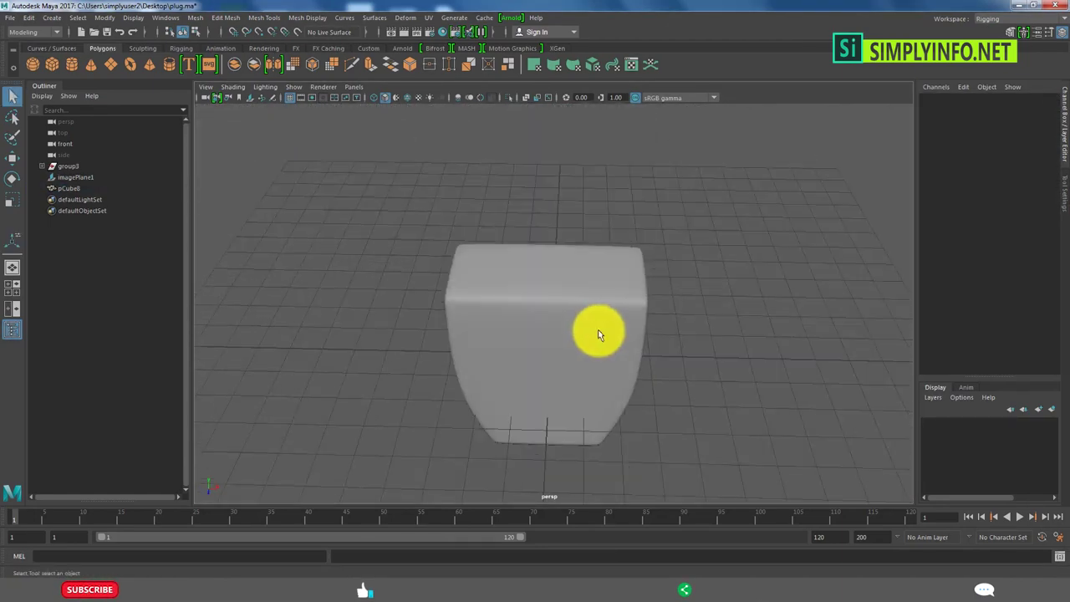
pyautogui.click(598, 335)
pyautogui.press('space')
pyautogui.press('space')
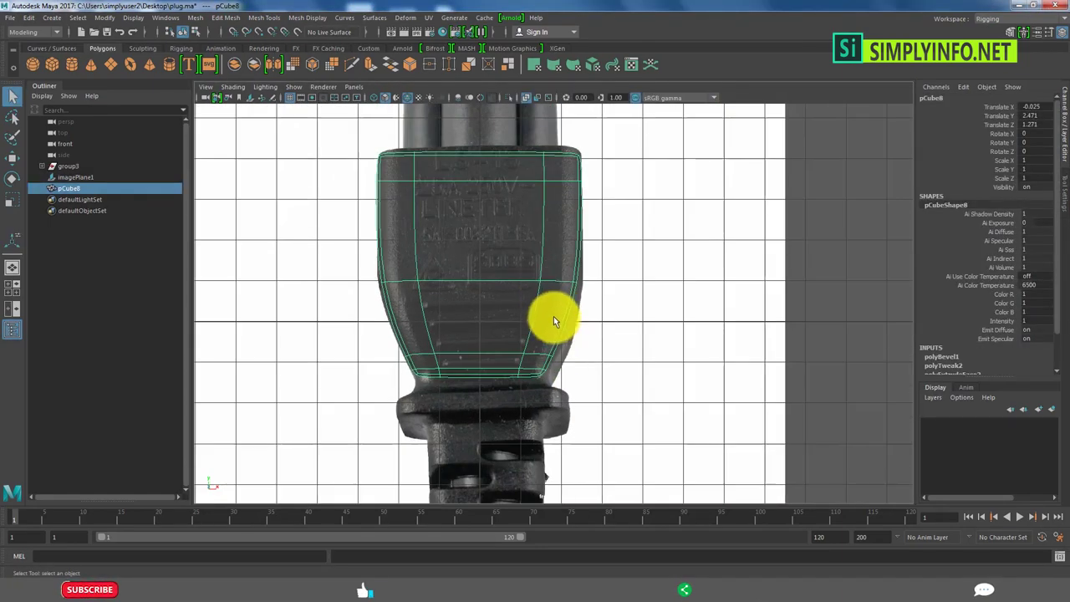
# Add an edge loop across the connector body.
pyautogui.moveTo(553, 316)
pyautogui.mouseDown(button='right')
pyautogui.moveTo(486, 231)
pyautogui.moveTo(544, 222)
pyautogui.mouseUp(button='right')
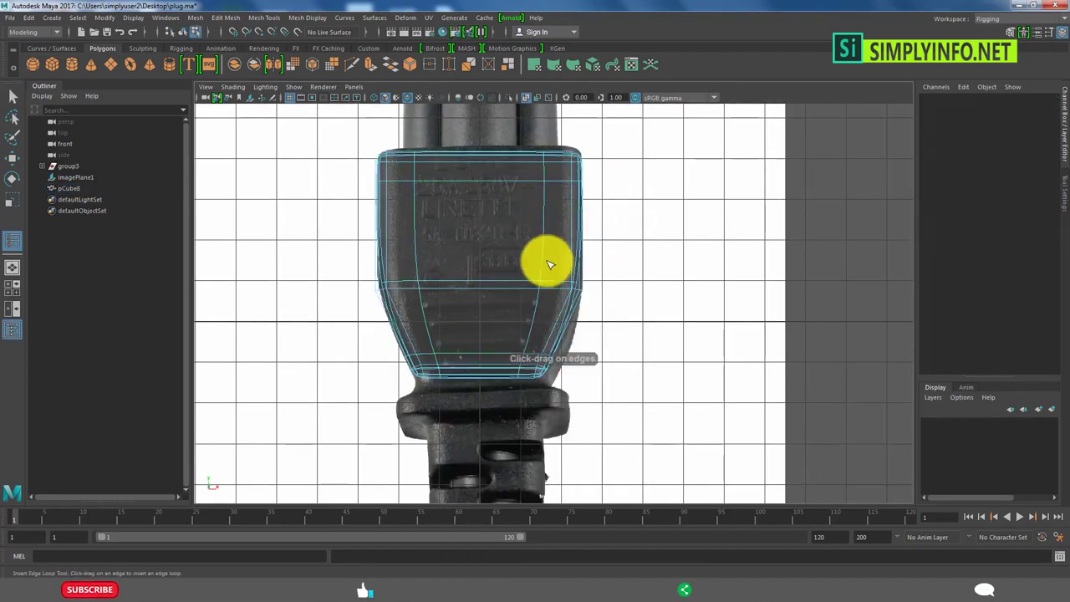
pyautogui.moveTo(544, 258); pyautogui.dragTo(575, 285)
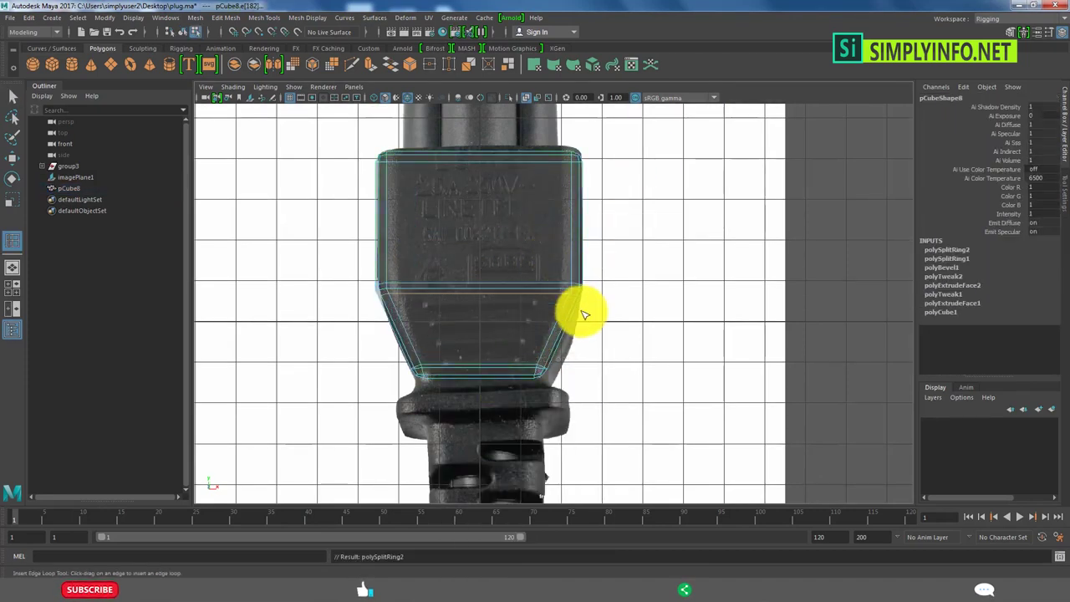
pyautogui.press('w')
pyautogui.press('F8')
pyautogui.press('space')
pyautogui.press('space')
pyautogui.scroll(3, 584, 245)
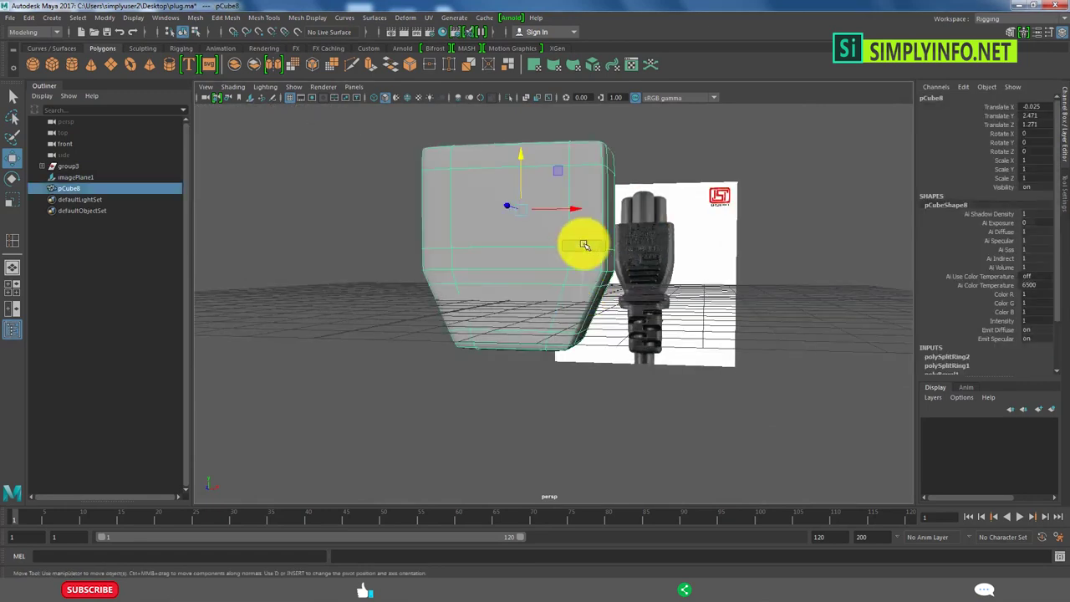
# Delete the two unneeded edge loops from the body.
pyautogui.press('F10')
pyautogui.click(545, 276)
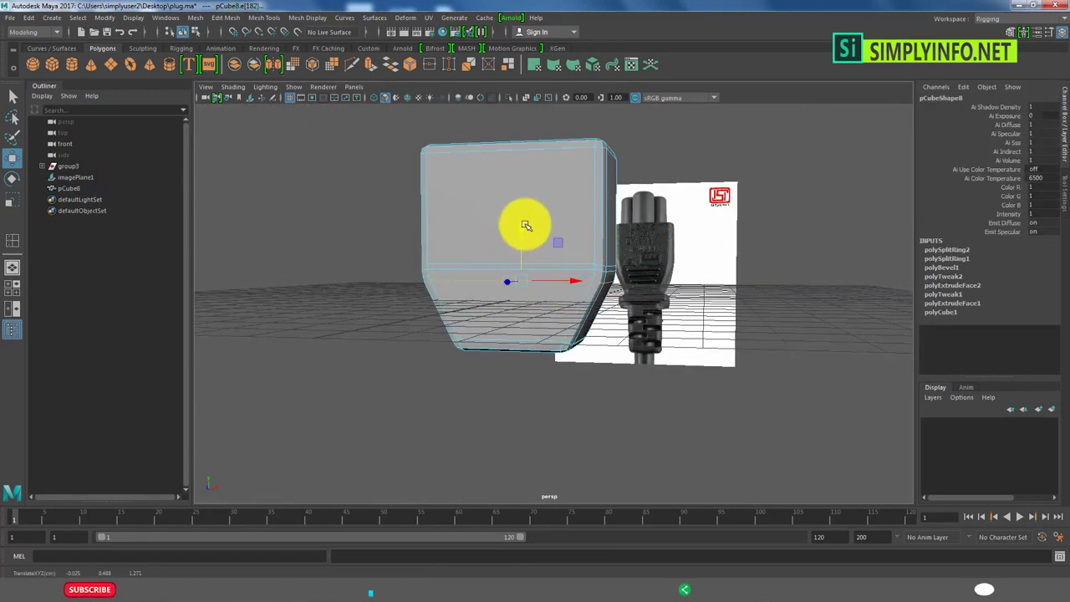
pyautogui.press('Delete')
pyautogui.press('F8')
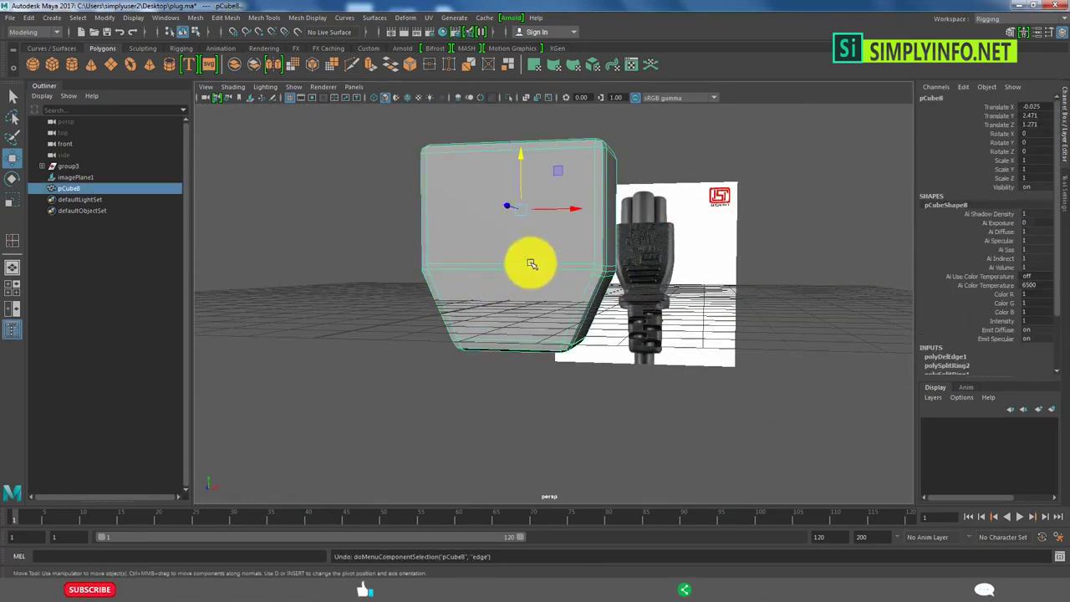
pyautogui.press('F10')
pyautogui.press('Delete')
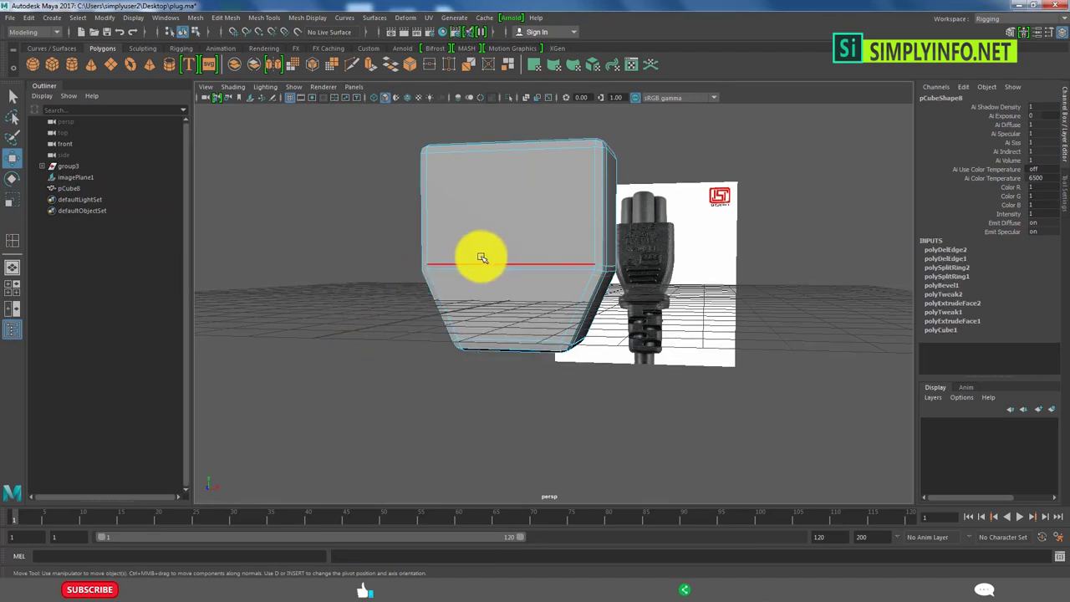
# Look underneath the body, then set the panel to the front view framed on the plug.
pyautogui.moveTo(518, 244)
pyautogui.keyDown('alt'); pyautogui.mouseDown()
pyautogui.moveTo(463, 389)
pyautogui.moveTo(597, 406)
pyautogui.mouseUp(); pyautogui.keyUp('alt')
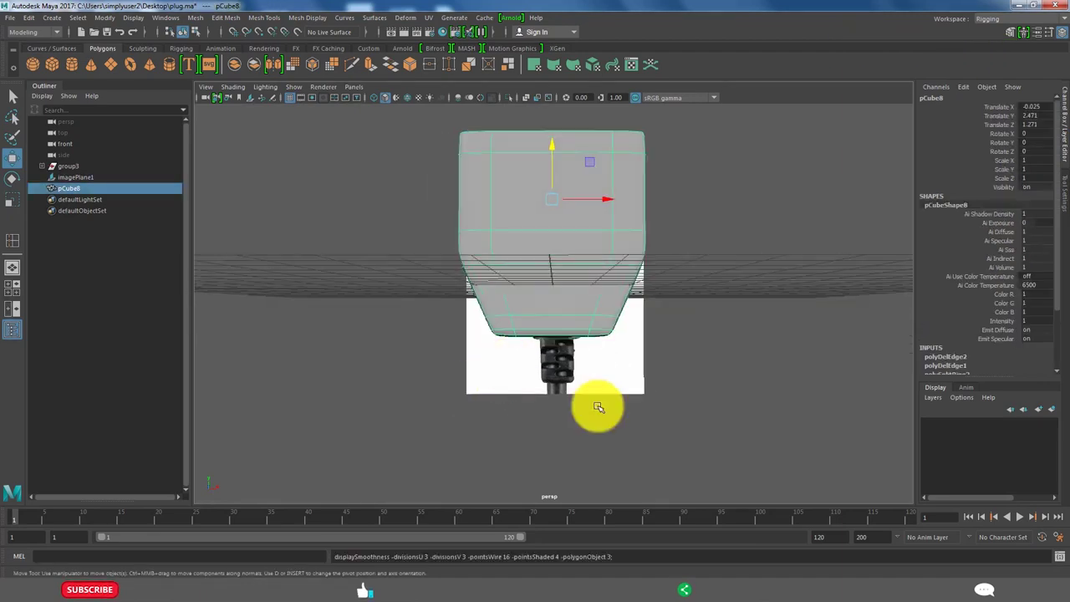
pyautogui.click(716, 361)
pyautogui.moveTo(716, 362)
pyautogui.keyDown('alt'); pyautogui.mouseDown()
pyautogui.moveTo(526, 356)
pyautogui.moveTo(644, 375)
pyautogui.mouseUp(); pyautogui.keyUp('alt')
pyautogui.press('space')
pyautogui.moveTo(399, 370); pyautogui.dragTo(521, 351)
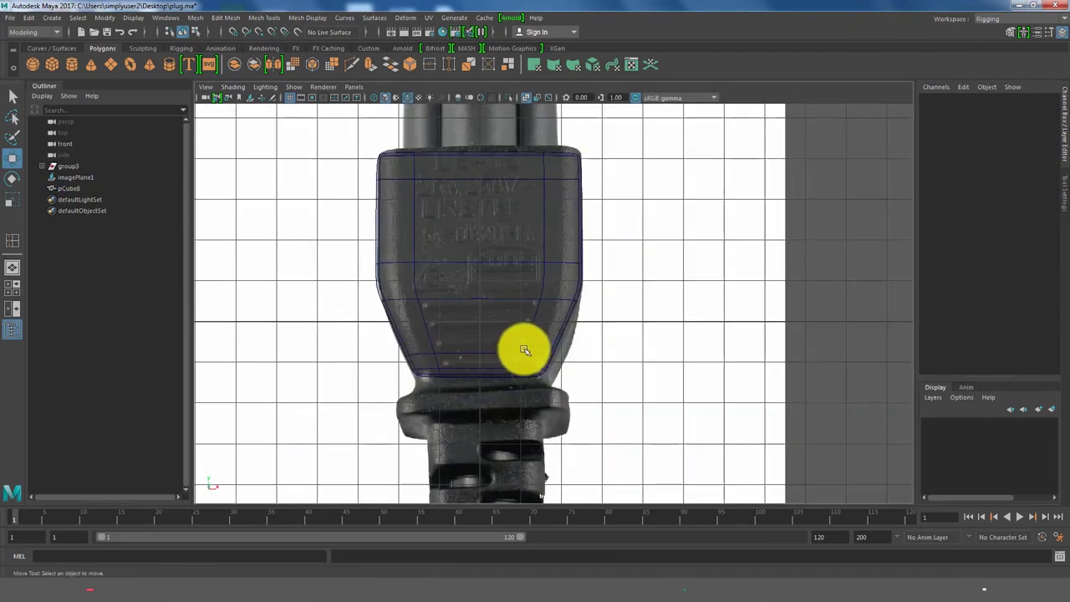
pyautogui.keyDown('alt'); pyautogui.moveTo(521, 351); pyautogui.dragTo(544, 304, button='middle'); pyautogui.keyUp('alt')
# Select the bottom faces of the connector body and delete them.
pyautogui.click(491, 292)
pyautogui.moveTo(491, 292); pyautogui.dragTo(370, 303, button='right')
pyautogui.moveTo(370, 303); pyautogui.dragTo(535, 369)
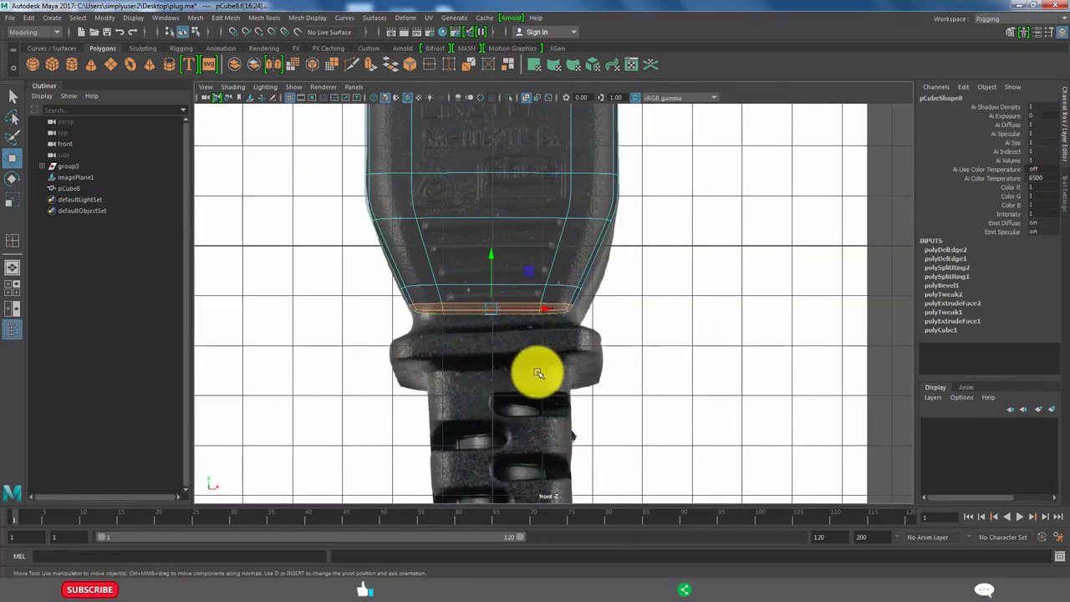
pyautogui.click(580, 378)
pyautogui.click(479, 300)
pyautogui.press('space')
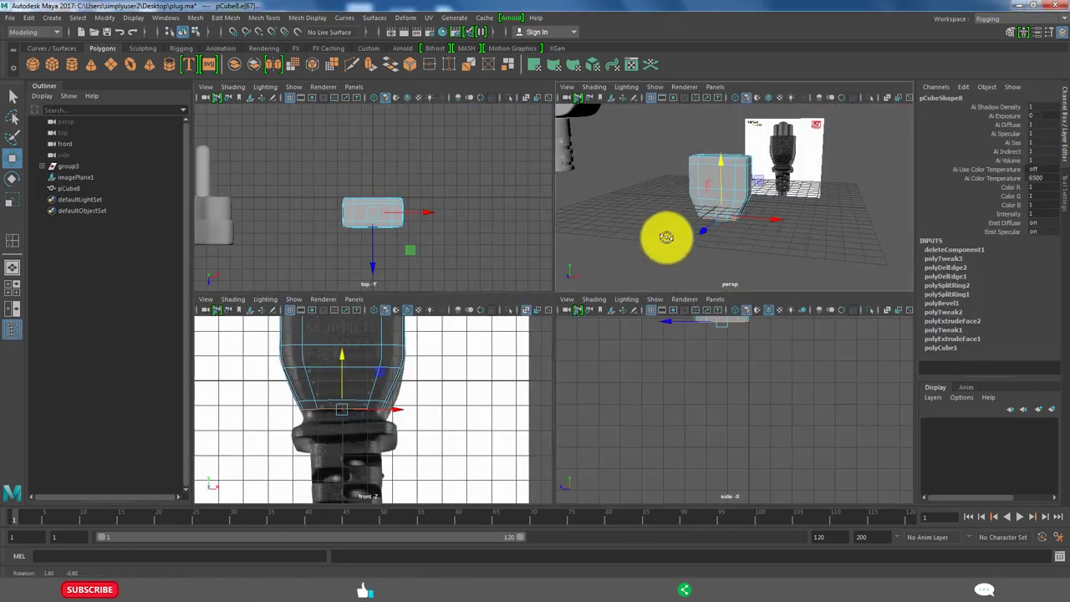
# Extrude the open bottom edges repeatedly, pulling the ring downward, then undo the last extrusion.
pyautogui.keyDown('alt'); pyautogui.moveTo(650, 239); pyautogui.dragTo(702, 250); pyautogui.keyUp('alt')
pyautogui.press('space')
pyautogui.hotkey('ctrl', 'e')
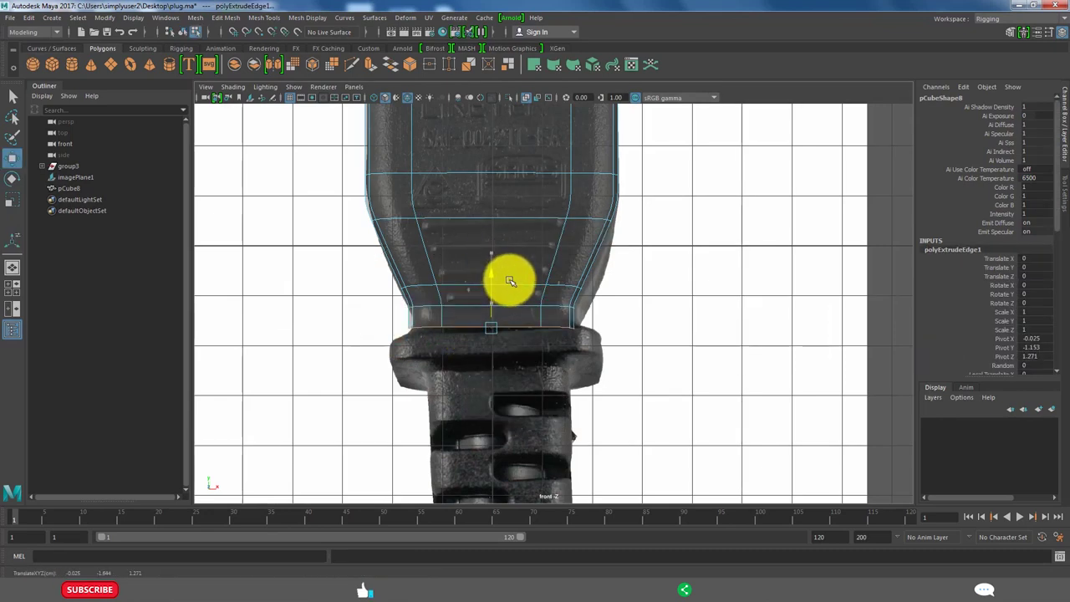
pyautogui.hotkey('ctrl', 'e')
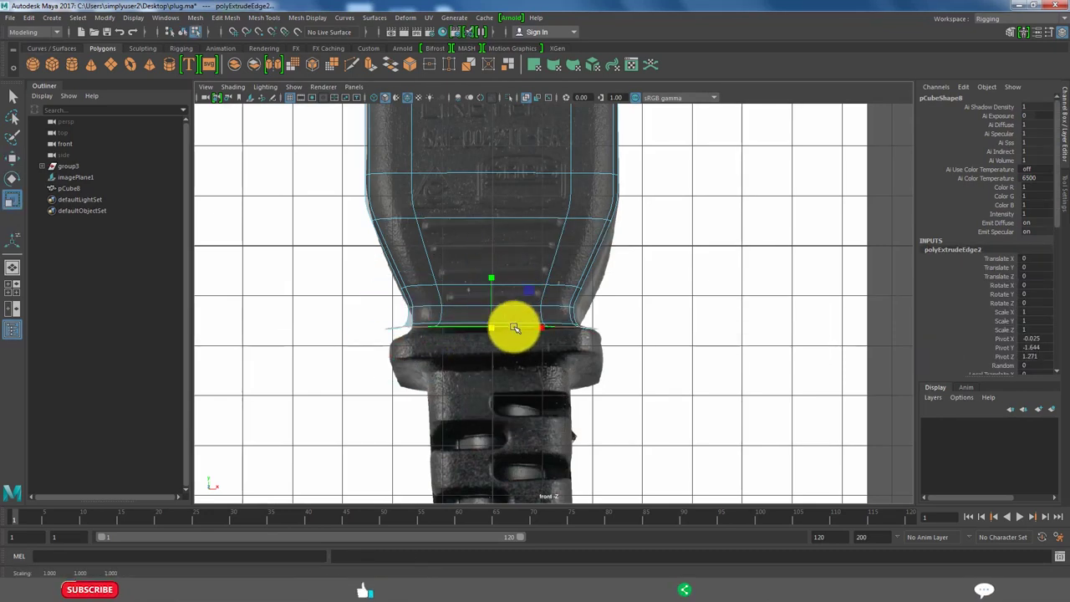
pyautogui.moveTo(514, 327); pyautogui.dragTo(518, 346)
pyautogui.hotkey('ctrl', 'e')
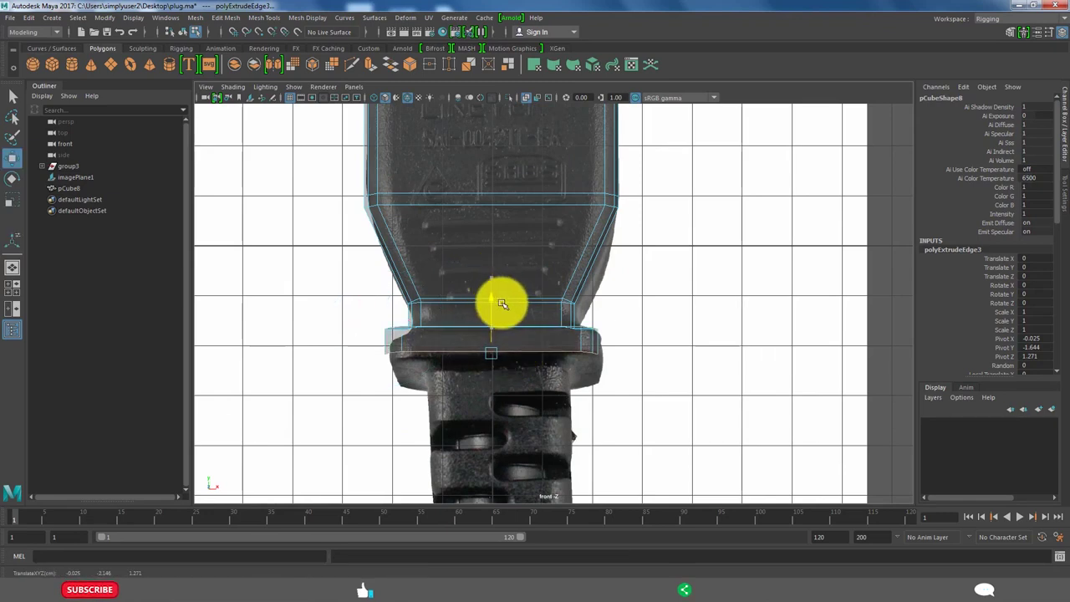
pyautogui.hotkey('ctrl', 'e')
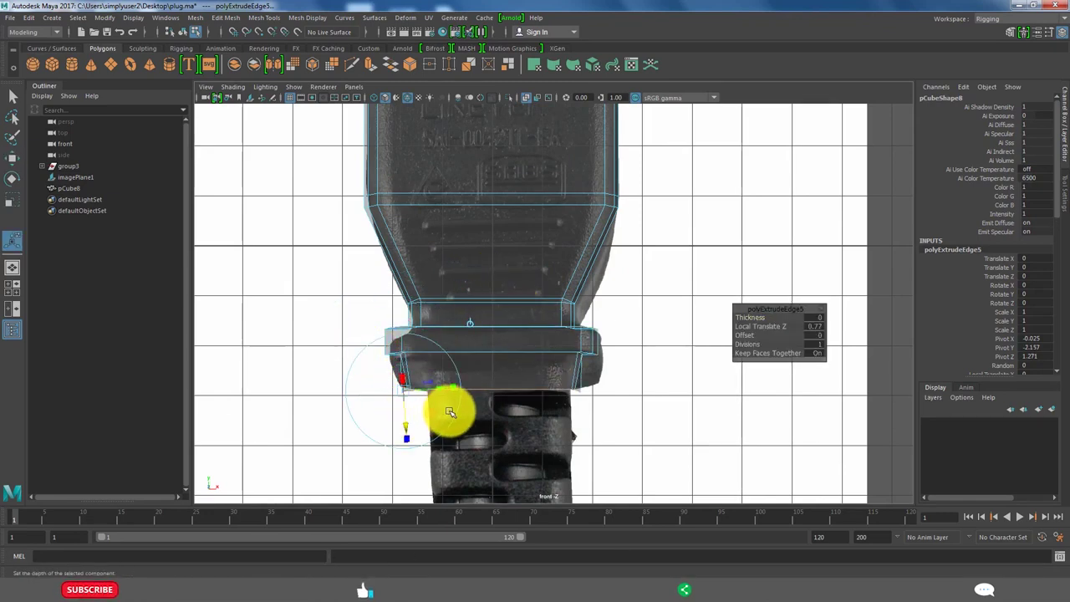
pyautogui.press('space')
pyautogui.press('space')
pyautogui.moveTo(563, 246)
pyautogui.keyDown('alt'); pyautogui.mouseDown()
pyautogui.moveTo(420, 248)
pyautogui.moveTo(490, 274)
pyautogui.moveTo(440, 233)
pyautogui.moveTo(325, 206)
pyautogui.moveTo(649, 303)
pyautogui.moveTo(608, 215)
pyautogui.moveTo(626, 320)
pyautogui.mouseUp(); pyautogui.keyUp('alt')
pyautogui.press('w')
pyautogui.hotkey('ctrl', 'z')
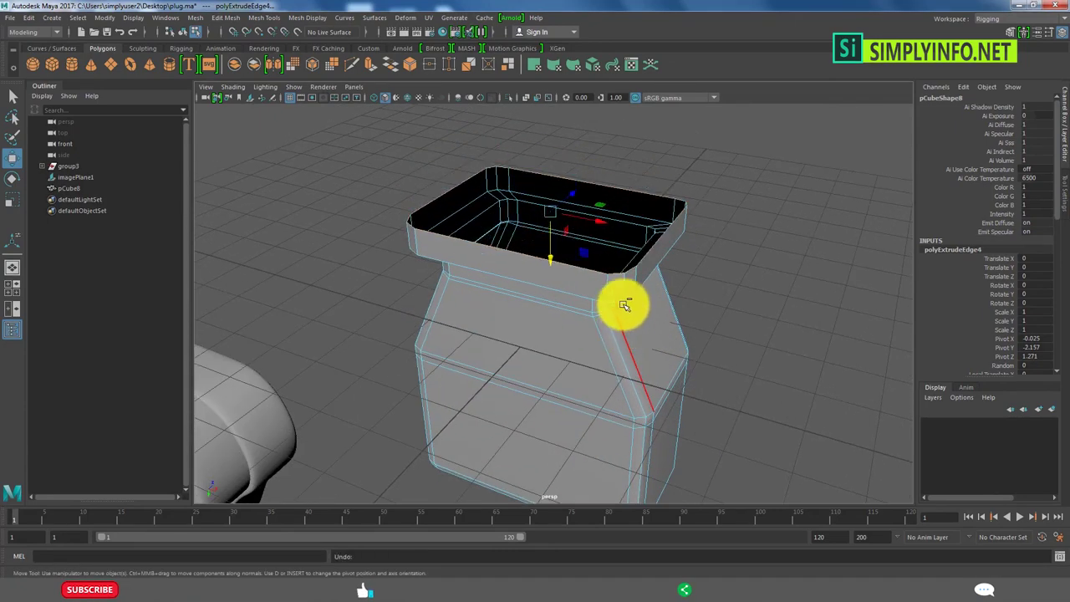
# Extrude the rim edges of the opening outward to start the collar.
pyautogui.click(588, 229)
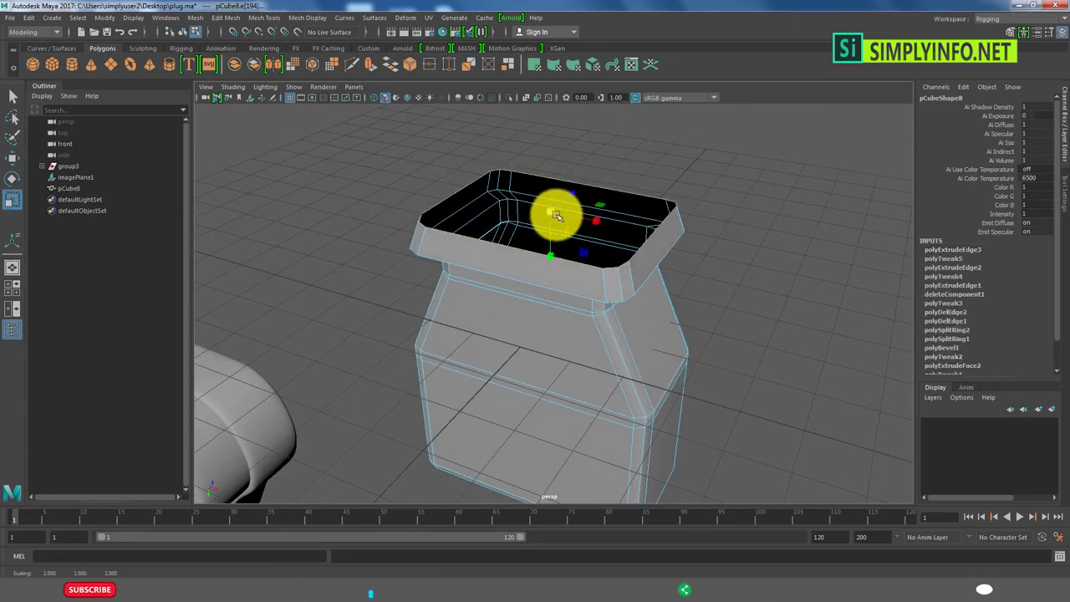
pyautogui.keyDown('shift'); pyautogui.moveTo(556, 215); pyautogui.dragTo(592, 249, button='right'); pyautogui.keyUp('shift')
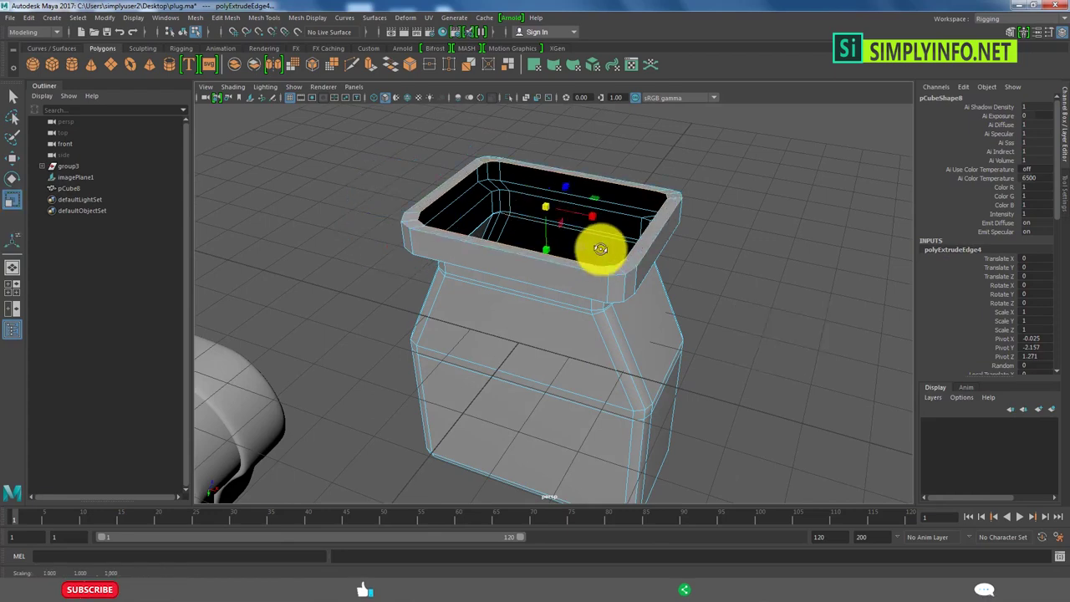
pyautogui.keyDown('alt'); pyautogui.moveTo(600, 249); pyautogui.dragTo(541, 253); pyautogui.keyUp('alt')
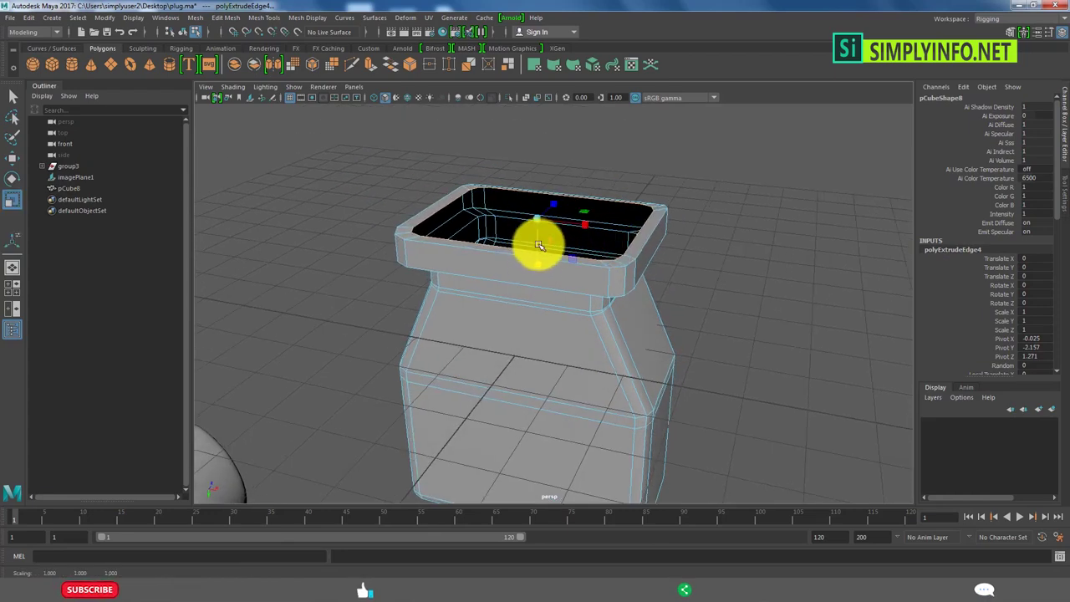
pyautogui.press('w')
# Scale the collar vertices in the front view to match the plug reference.
pyautogui.moveTo(544, 239)
pyautogui.keyDown('alt'); pyautogui.mouseDown()
pyautogui.moveTo(530, 220)
pyautogui.moveTo(502, 363)
pyautogui.mouseUp(); pyautogui.keyUp('alt')
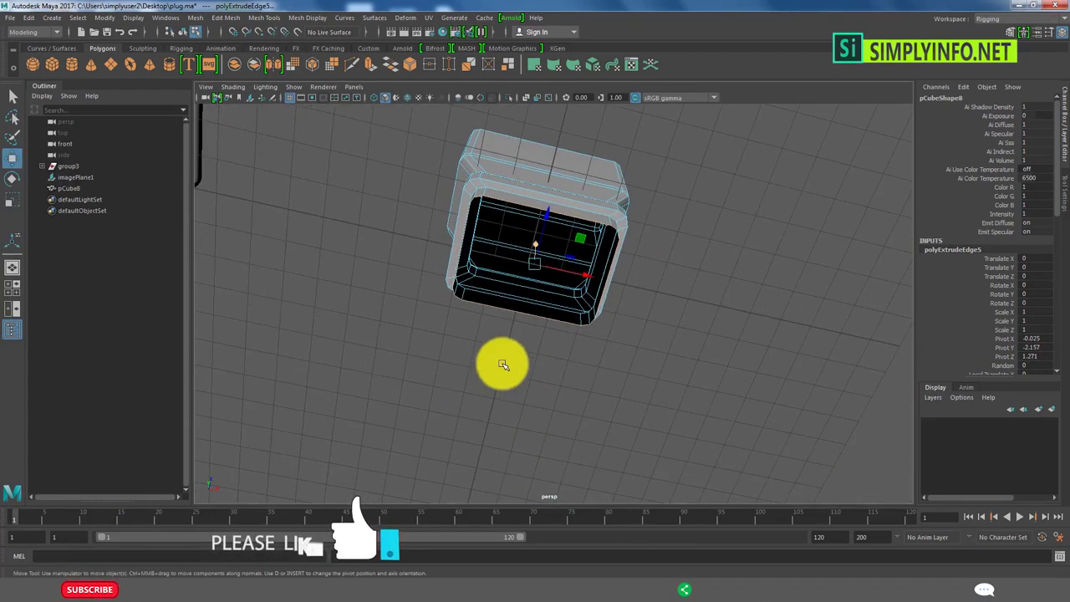
pyautogui.moveTo(412, 368)
pyautogui.keyDown('alt'); pyautogui.mouseDown(button='right')
pyautogui.moveTo(484, 390)
pyautogui.moveTo(530, 370)
pyautogui.mouseUp(button='right'); pyautogui.keyUp('alt')
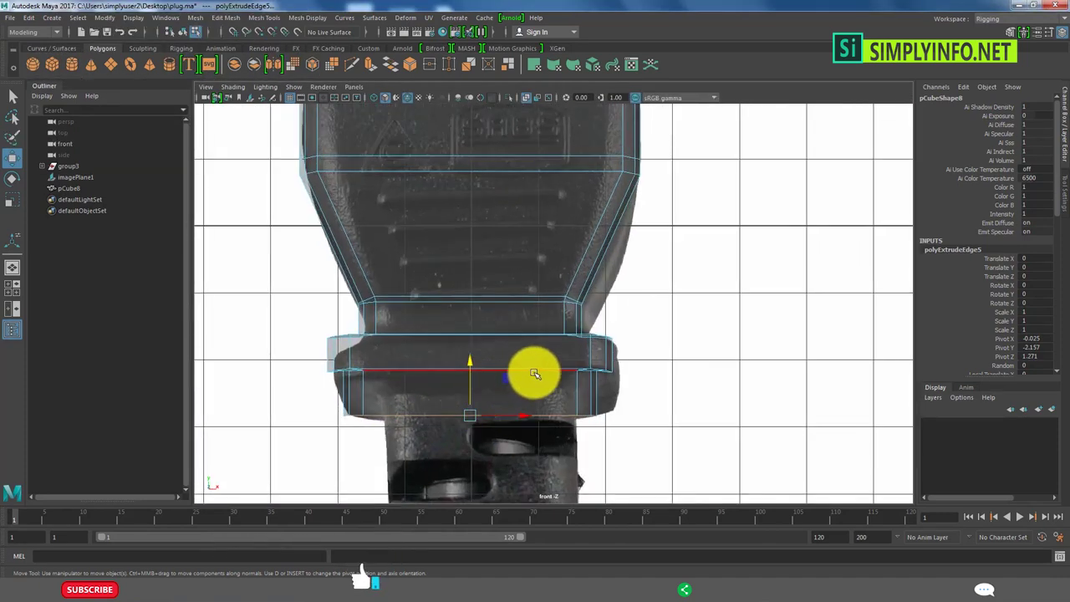
pyautogui.click(356, 381)
pyautogui.scroll(1, 250, 409)
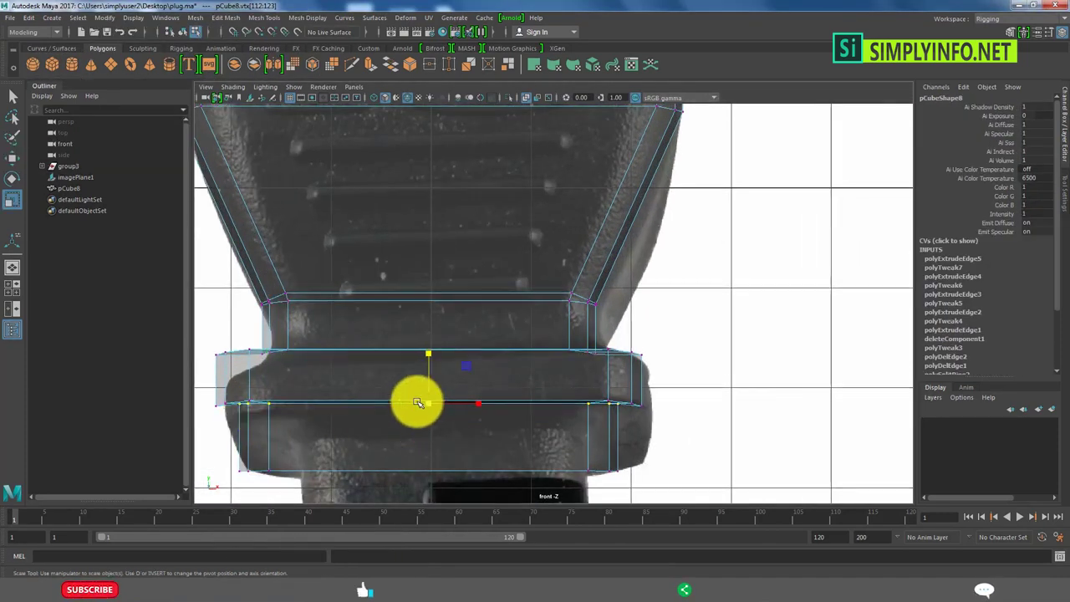
pyautogui.moveTo(285, 462); pyautogui.dragTo(250, 472)
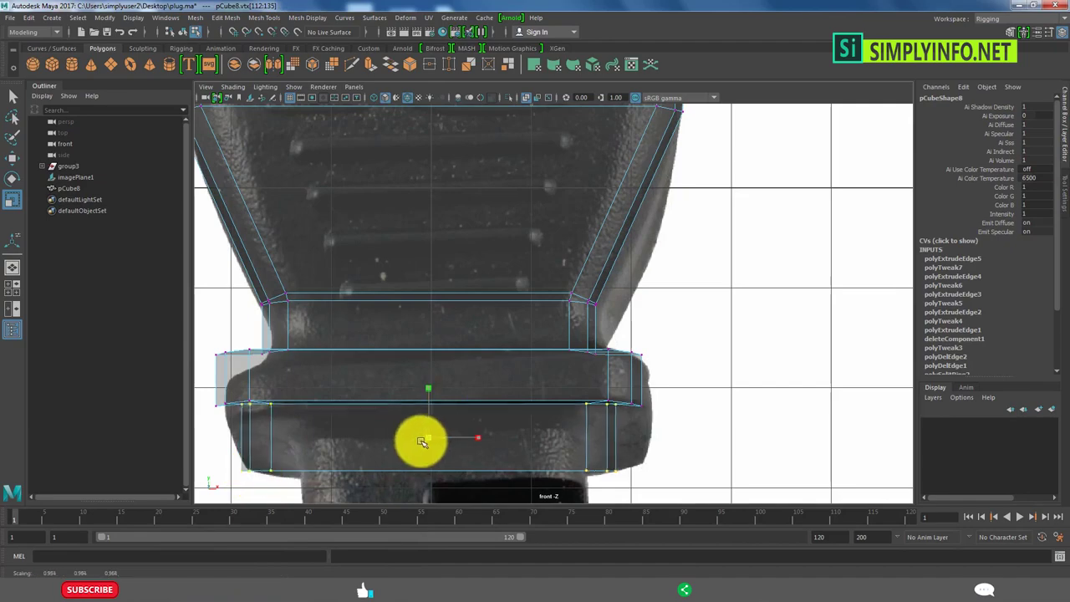
pyautogui.press('space')
pyautogui.press('space')
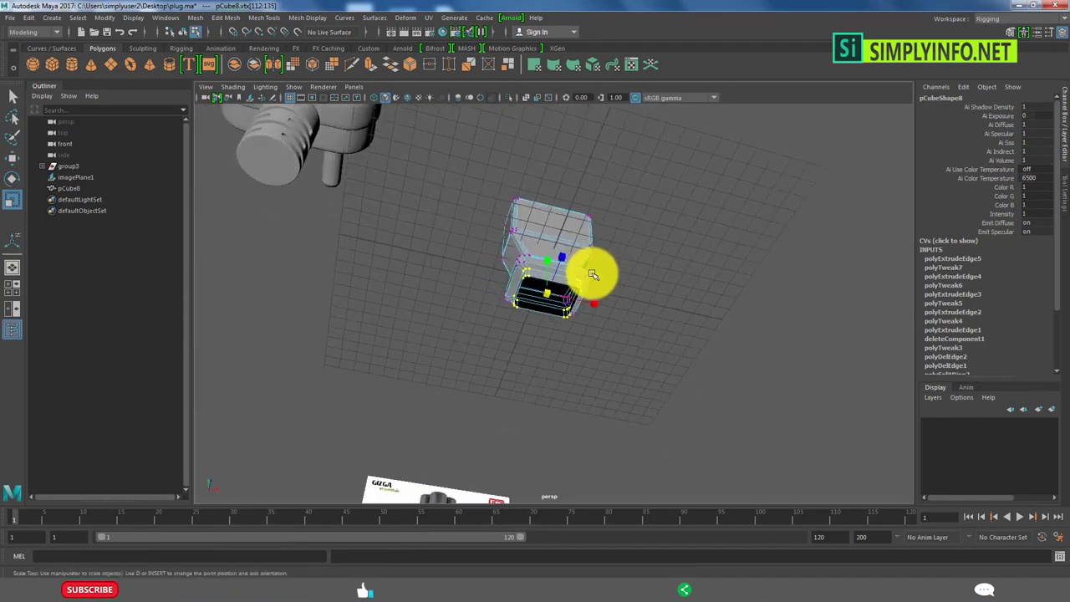
pyautogui.moveTo(590, 270)
pyautogui.keyDown('alt'); pyautogui.mouseDown()
pyautogui.moveTo(523, 332)
pyautogui.moveTo(570, 328)
pyautogui.moveTo(403, 295)
pyautogui.mouseUp(); pyautogui.keyUp('alt')
pyautogui.click(553, 322)
pyautogui.press('r')
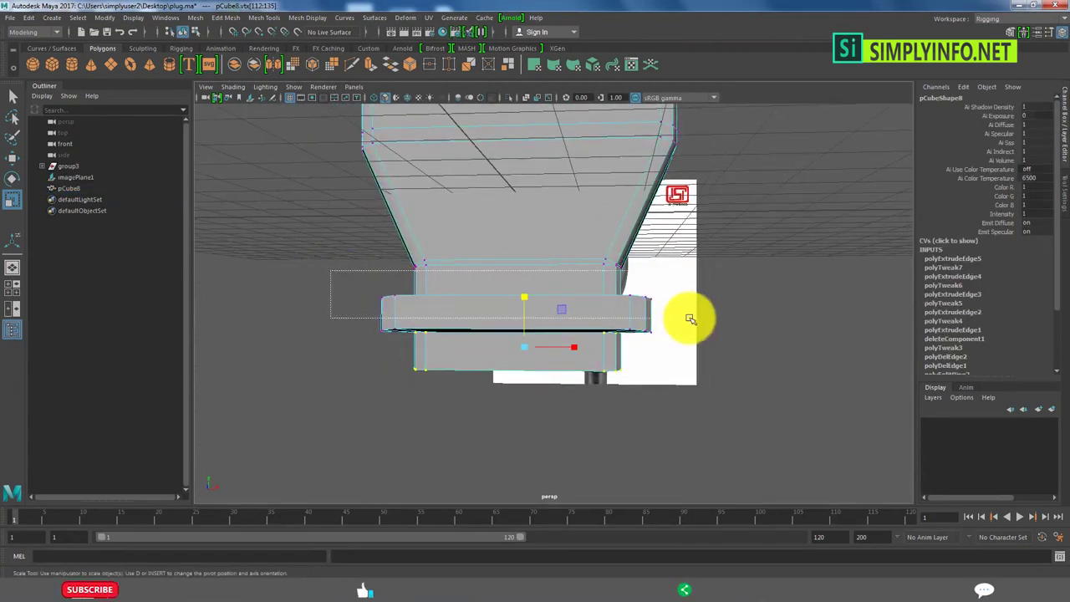
pyautogui.moveTo(690, 318)
pyautogui.keyDown('alt'); pyautogui.mouseDown()
pyautogui.moveTo(461, 317)
pyautogui.moveTo(530, 312)
pyautogui.moveTo(511, 259)
pyautogui.mouseUp(); pyautogui.keyUp('alt')
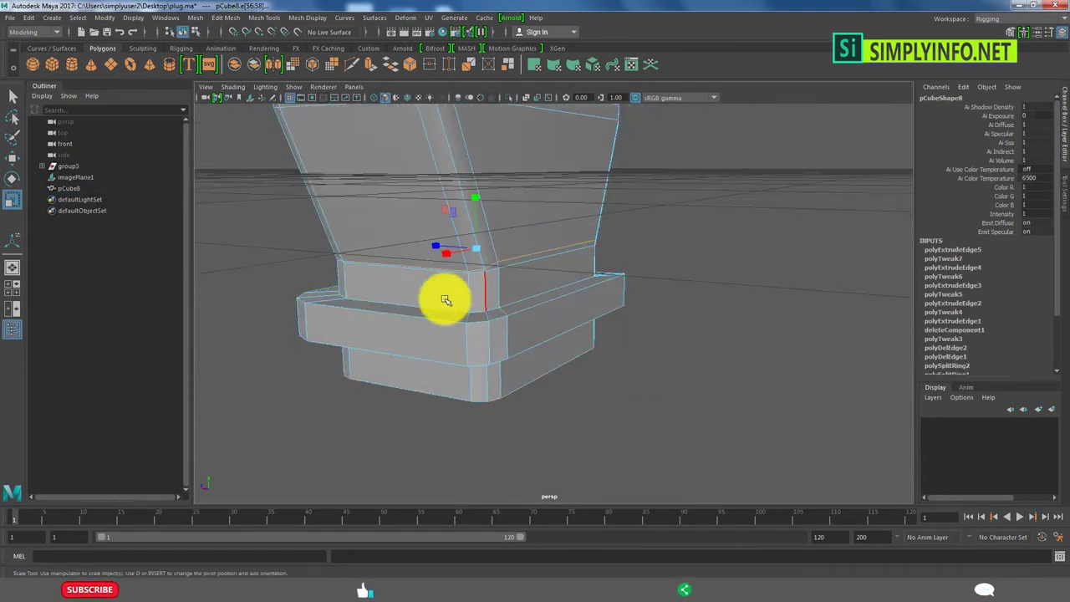
# Preview the body smoothed, then return to the unsmoothed mesh.
pyautogui.moveTo(446, 299)
pyautogui.keyDown('alt'); pyautogui.mouseDown()
pyautogui.moveTo(549, 282)
pyautogui.moveTo(509, 342)
pyautogui.moveTo(564, 312)
pyautogui.mouseUp(); pyautogui.keyUp('alt')
pyautogui.press('F8')
pyautogui.press('3')
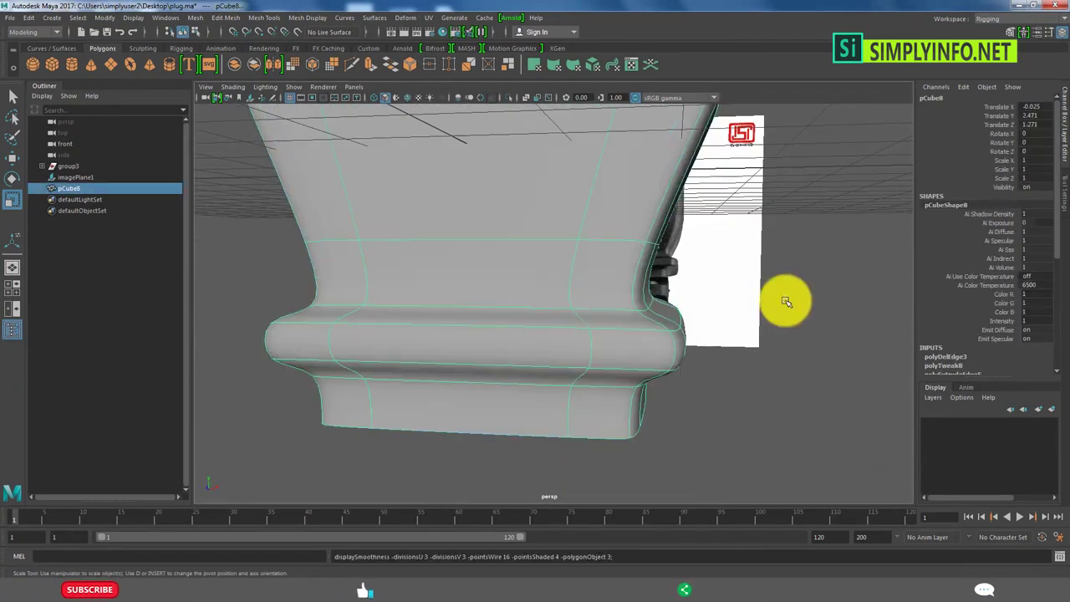
pyautogui.moveTo(786, 300)
pyautogui.keyDown('alt'); pyautogui.mouseDown()
pyautogui.moveTo(605, 327)
pyautogui.moveTo(538, 310)
pyautogui.mouseUp(); pyautogui.keyUp('alt')
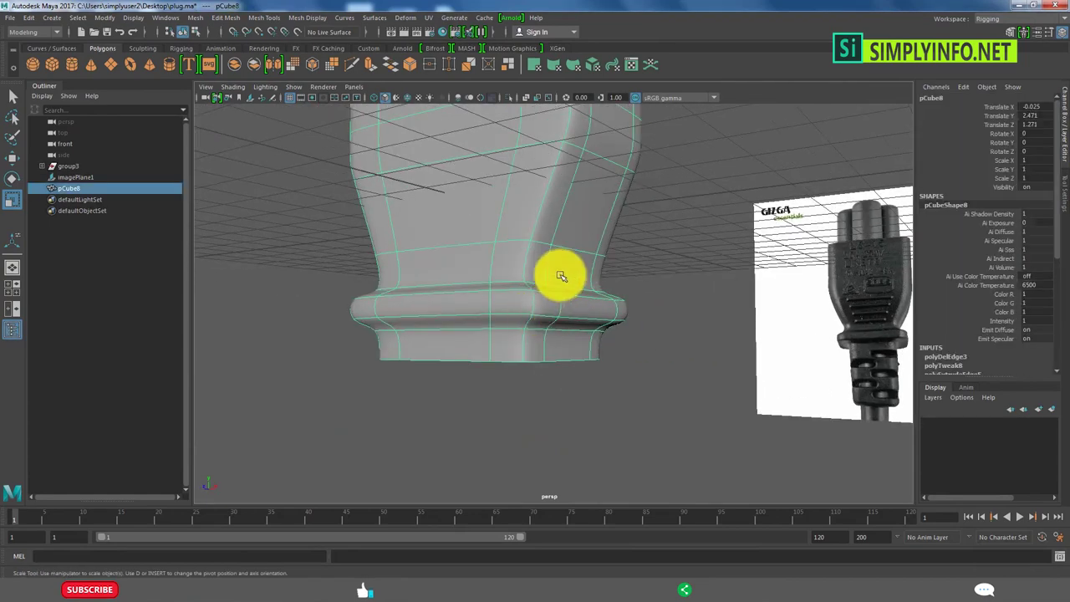
pyautogui.press('1')
# Insert two edge loops near the collar flange.
pyautogui.keyDown('shift'); pyautogui.moveTo(602, 298); pyautogui.dragTo(508, 293, button='right'); pyautogui.keyUp('shift')
pyautogui.click(516, 294)
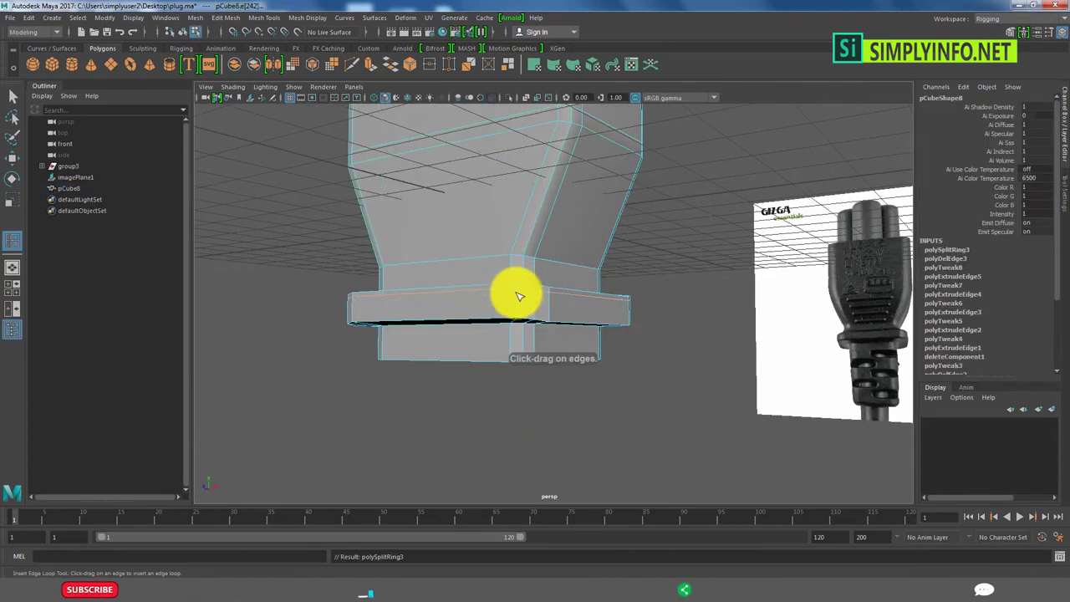
pyautogui.click(521, 317)
pyautogui.moveTo(521, 317)
pyautogui.keyDown('alt'); pyautogui.mouseDown()
pyautogui.moveTo(520, 346)
pyautogui.moveTo(466, 361)
pyautogui.moveTo(563, 351)
pyautogui.moveTo(521, 279)
pyautogui.mouseUp(); pyautogui.keyUp('alt')
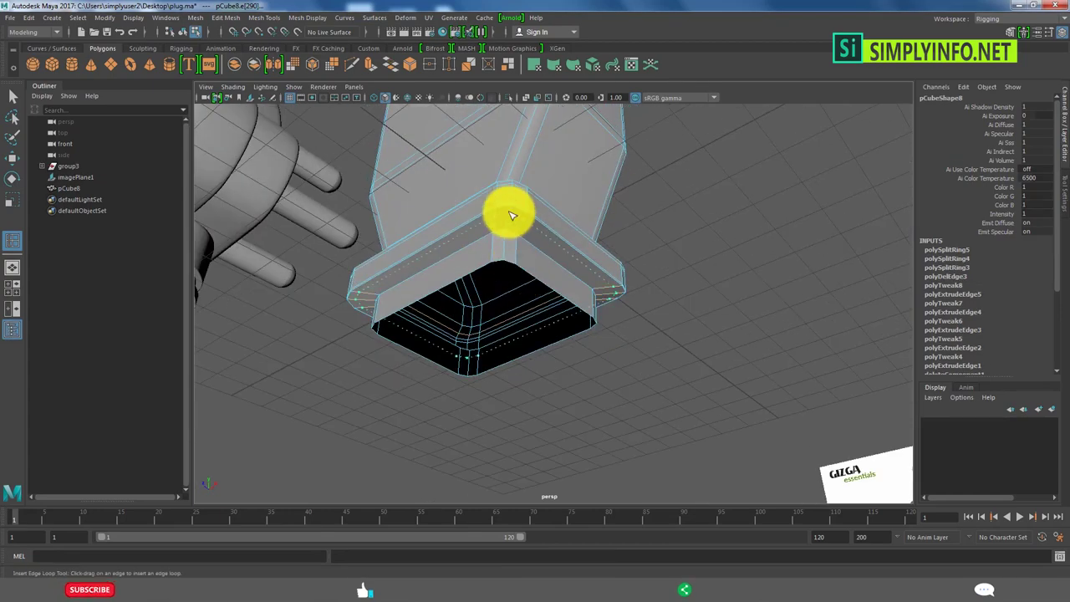
# In the front view, frame the connector body, collar and ribbed strain relief against the reference.
pyautogui.press('w')
pyautogui.click(640, 239)
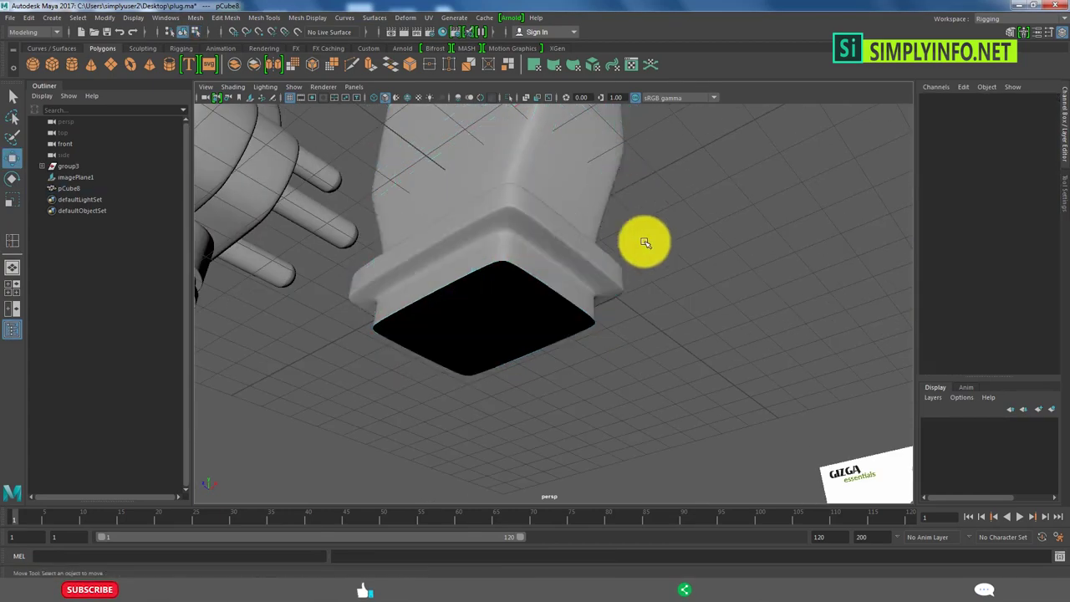
pyautogui.moveTo(641, 239)
pyautogui.keyDown('alt'); pyautogui.mouseDown()
pyautogui.moveTo(683, 353)
pyautogui.moveTo(697, 360)
pyautogui.moveTo(456, 378)
pyautogui.mouseUp(); pyautogui.keyUp('alt')
pyautogui.press('space')
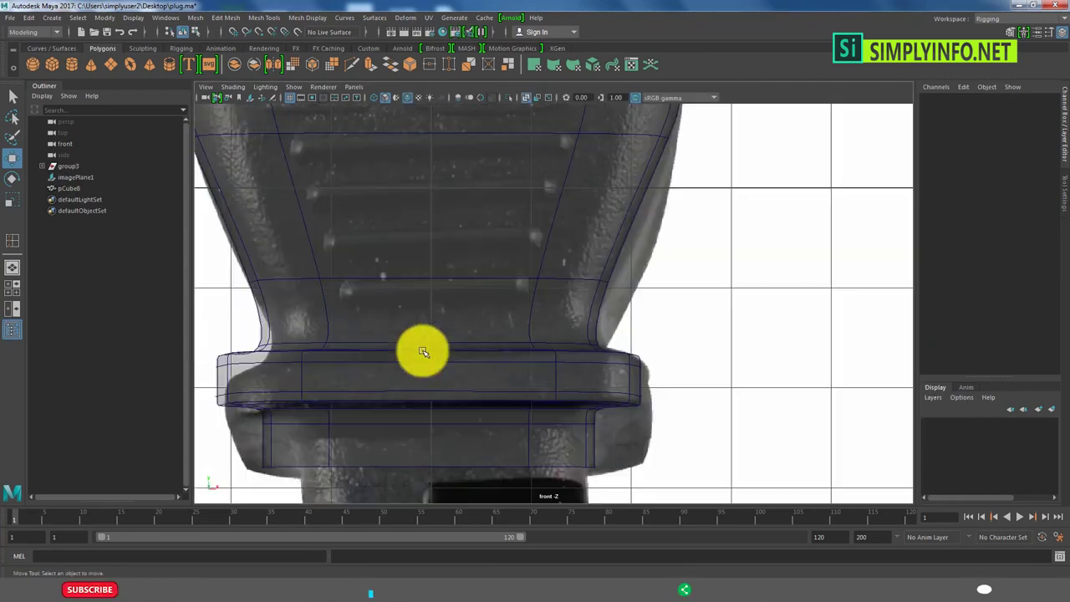
pyautogui.scroll(-2, 421, 351)
pyautogui.scroll(2, 477, 351)
pyautogui.scroll(2, 454, 245)
pyautogui.click(493, 270)
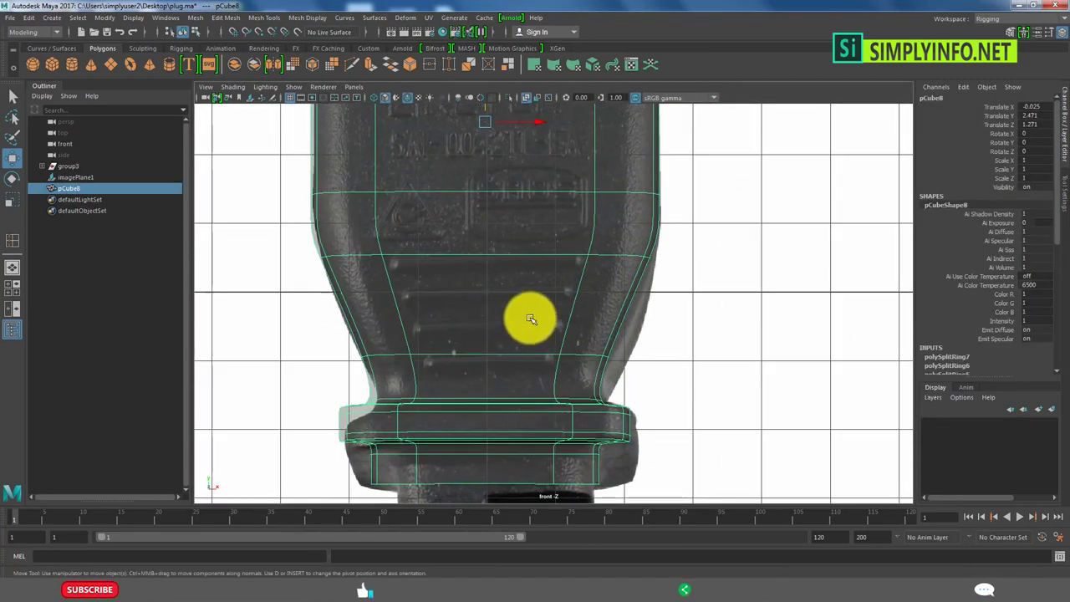
pyautogui.scroll(-2, 530, 319)
pyautogui.keyDown('alt'); pyautogui.moveTo(521, 318); pyautogui.dragTo(538, 298, button='middle'); pyautogui.keyUp('alt')
pyautogui.scroll(-1, 564, 289)
pyautogui.scroll(-1, 560, 304)
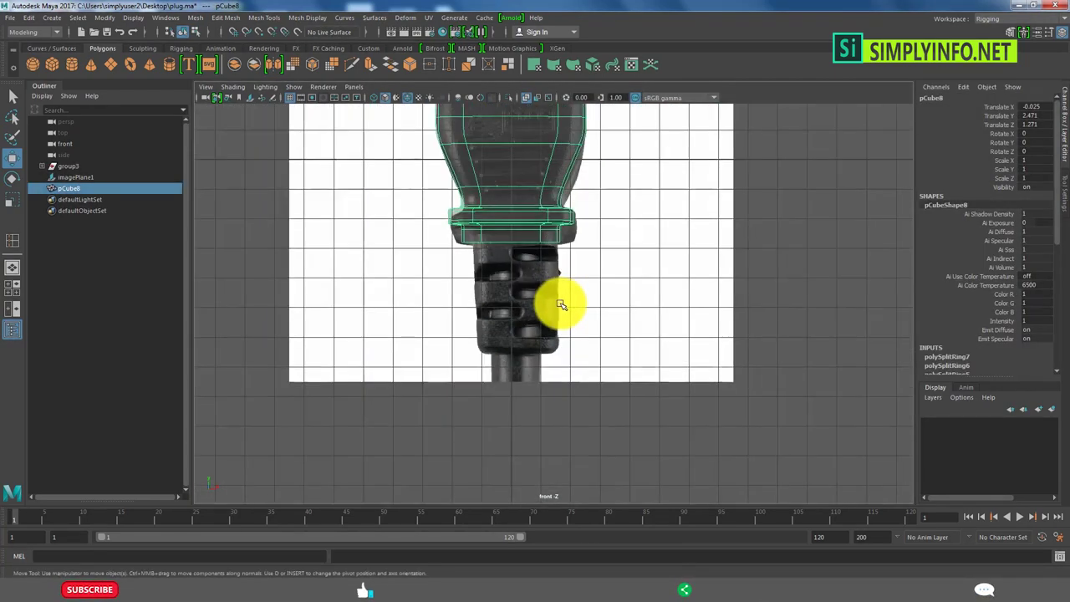
pyautogui.scroll(-1, 560, 303)
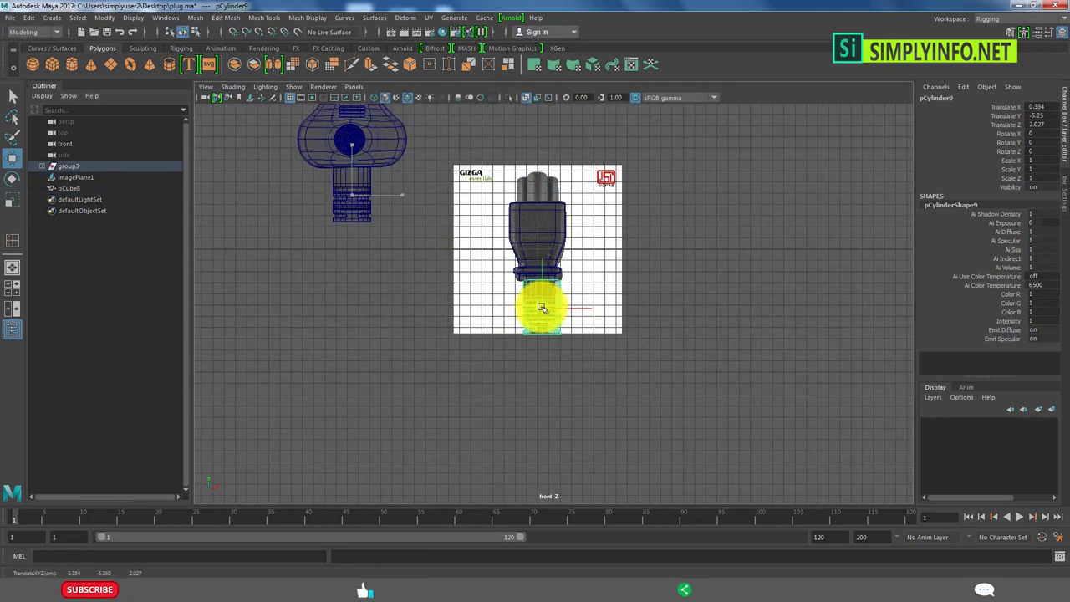
# Isolate the body and extrude its bottom edge twice, scaling the second ring inward.
pyautogui.keyDown('alt'); pyautogui.moveTo(661, 220); pyautogui.dragTo(650, 310); pyautogui.keyUp('alt')
pyautogui.click(565, 246)
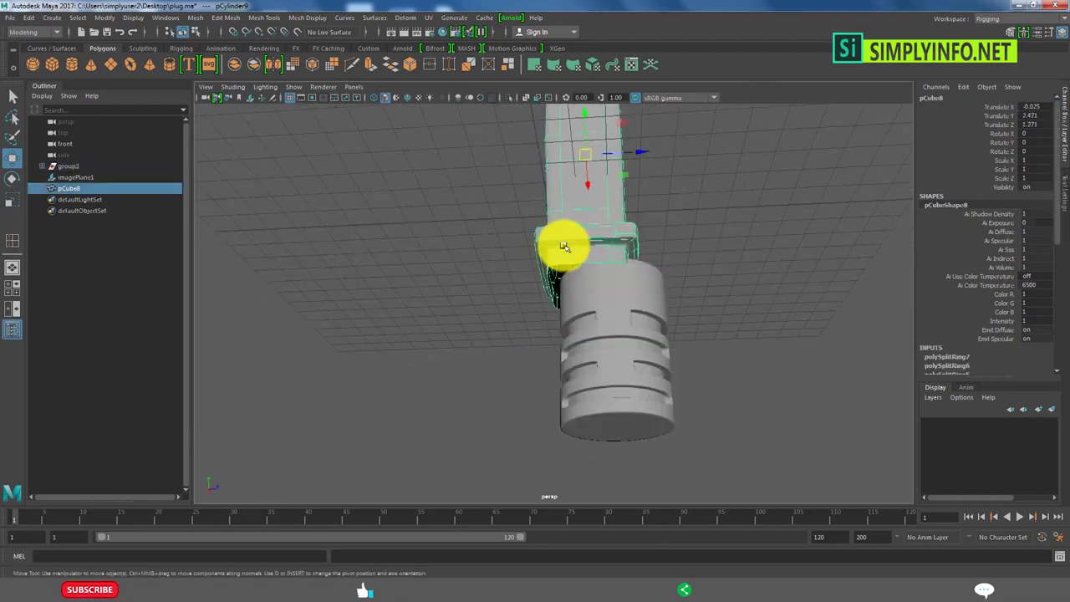
pyautogui.click(551, 263)
pyautogui.hotkey('ctrl', 'e')
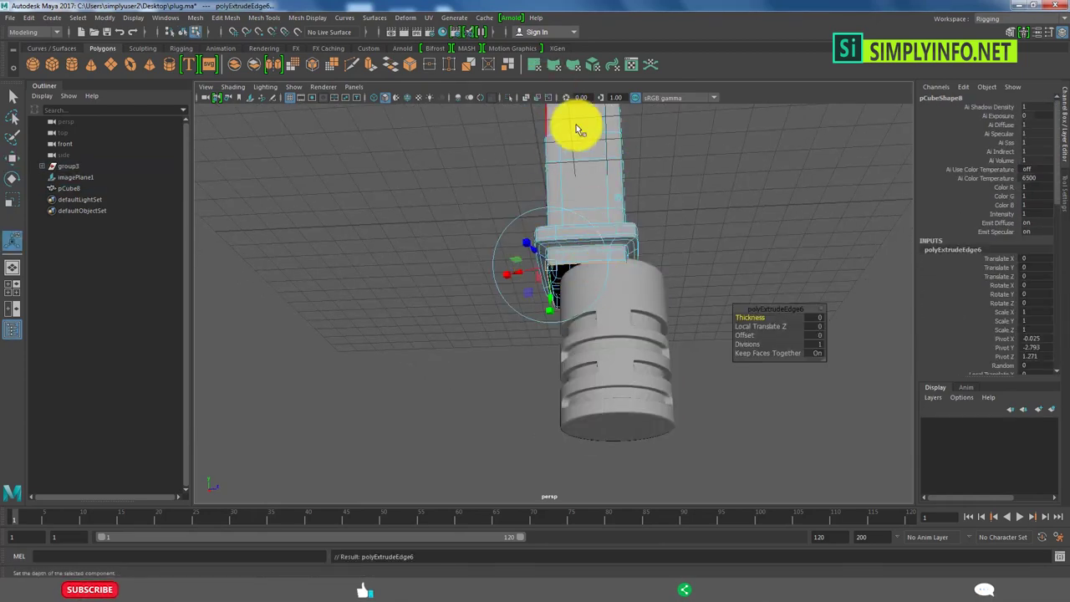
pyautogui.click(509, 97)
pyautogui.click(574, 262)
pyautogui.press('r')
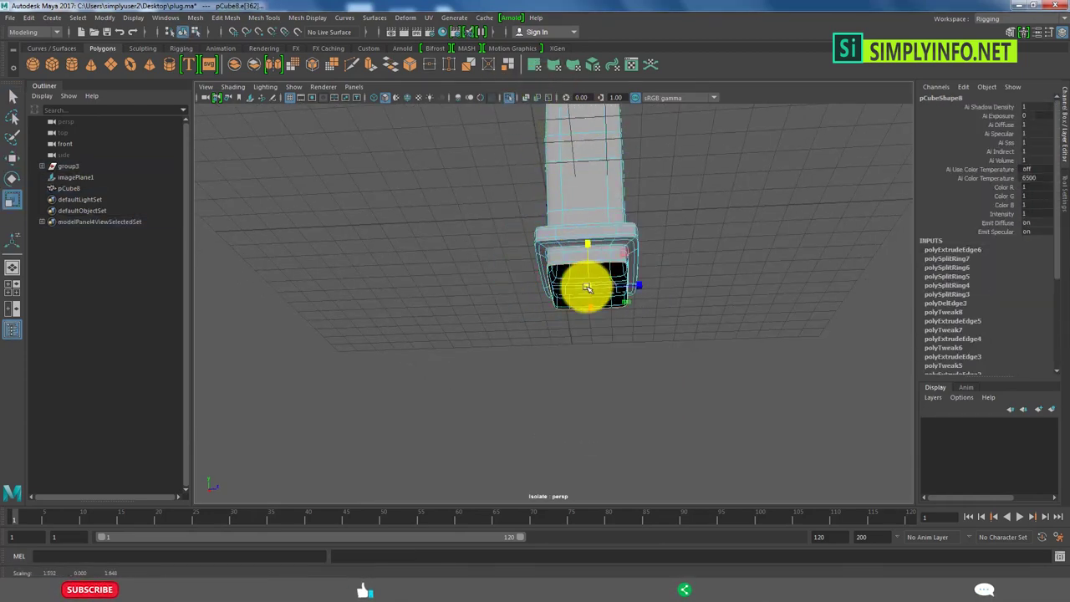
pyautogui.hotkey('ctrl', 'e')
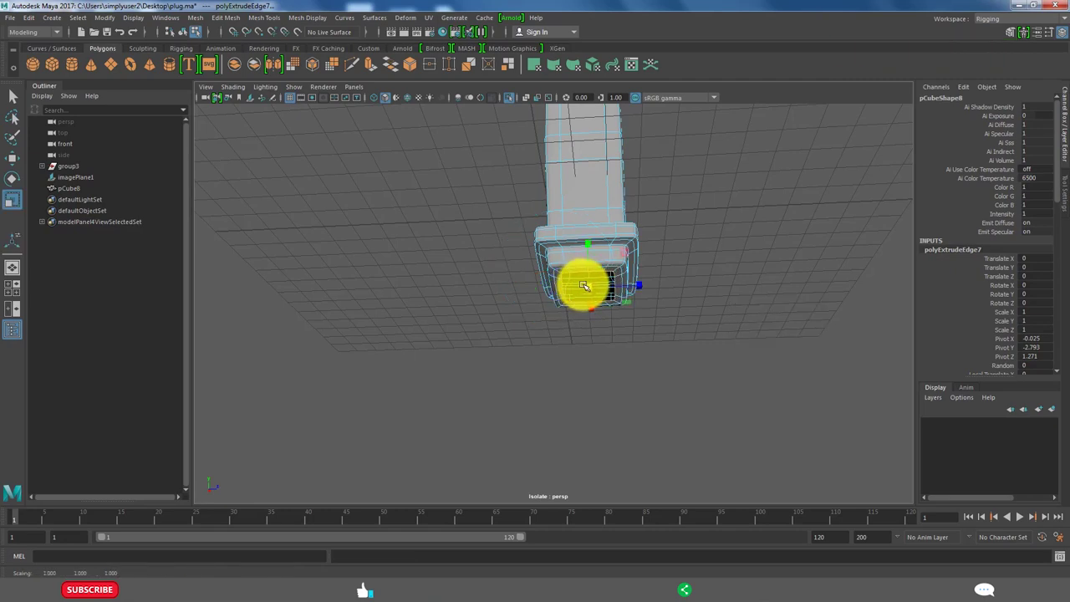
pyautogui.scroll(5, 583, 286)
# Merge the bottom hole loop to a centre point to close the cap.
pyautogui.doubleClick(583, 270)
pyautogui.press('3')
pyautogui.moveTo(730, 264)
pyautogui.keyDown('alt'); pyautogui.mouseDown()
pyautogui.moveTo(587, 418)
pyautogui.moveTo(621, 351)
pyautogui.mouseUp(); pyautogui.keyUp('alt')
pyautogui.press('1')
pyautogui.click(545, 302)
# Insert an edge loop around the lower box with the Insert Edge Loop Tool.
pyautogui.keyDown('shift'); pyautogui.rightClick(600, 234); pyautogui.keyUp('shift')
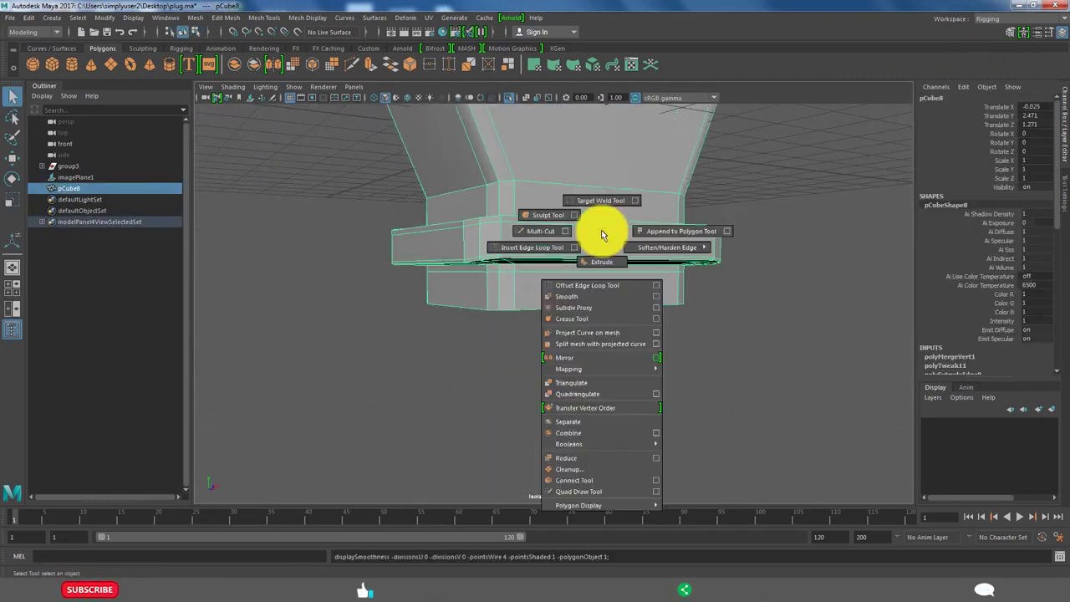
pyautogui.click(531, 247)
pyautogui.click(501, 306)
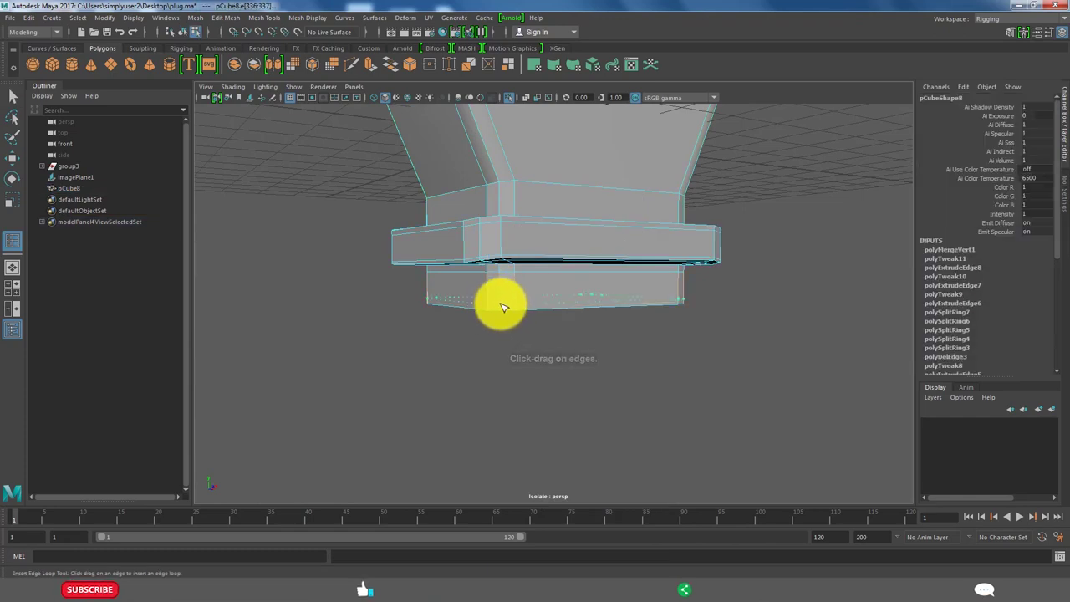
pyautogui.press('w')
pyautogui.click(577, 370)
pyautogui.scroll(-5, 577, 371)
pyautogui.keyDown('alt'); pyautogui.moveTo(652, 375); pyautogui.dragTo(583, 278); pyautogui.keyUp('alt')
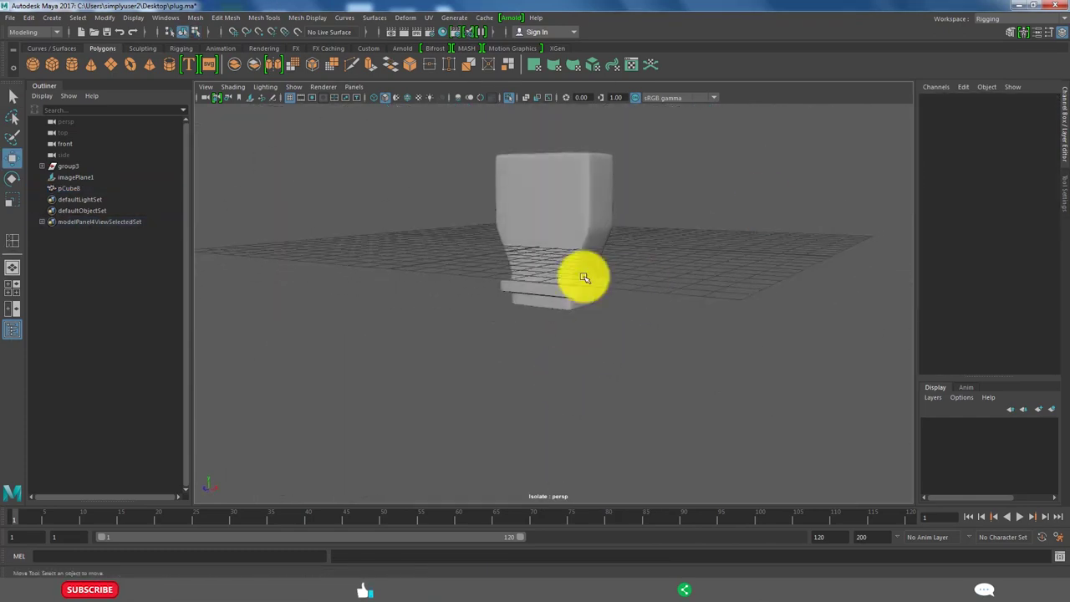
# Show all objects and nudge the strain relief cylinder, undoing its last change.
pyautogui.click(509, 97)
pyautogui.keyDown('alt'); pyautogui.moveTo(509, 256); pyautogui.dragTo(551, 335); pyautogui.keyUp('alt')
pyautogui.click(554, 354)
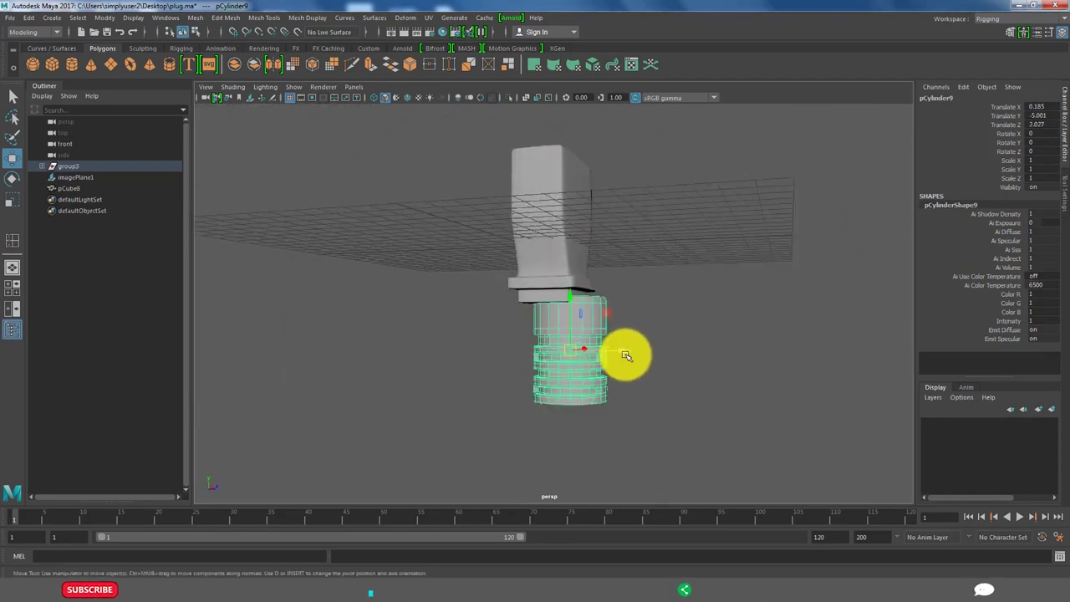
pyautogui.moveTo(606, 357)
pyautogui.keyDown('alt'); pyautogui.mouseDown()
pyautogui.moveTo(608, 370)
pyautogui.moveTo(454, 399)
pyautogui.moveTo(537, 352)
pyautogui.mouseUp(); pyautogui.keyUp('alt')
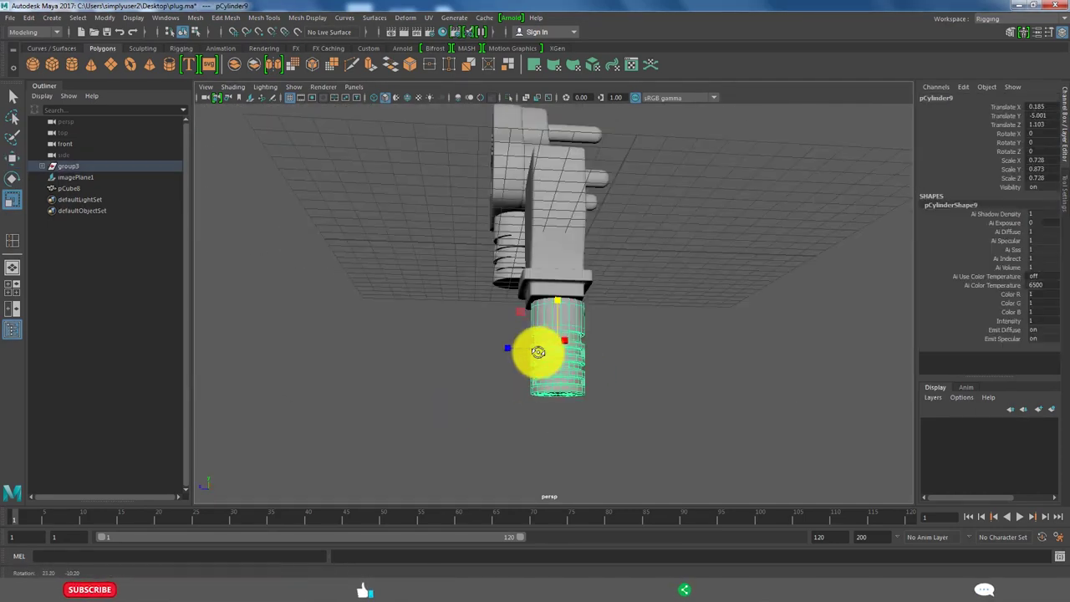
pyautogui.hotkey('ctrl', 'z')
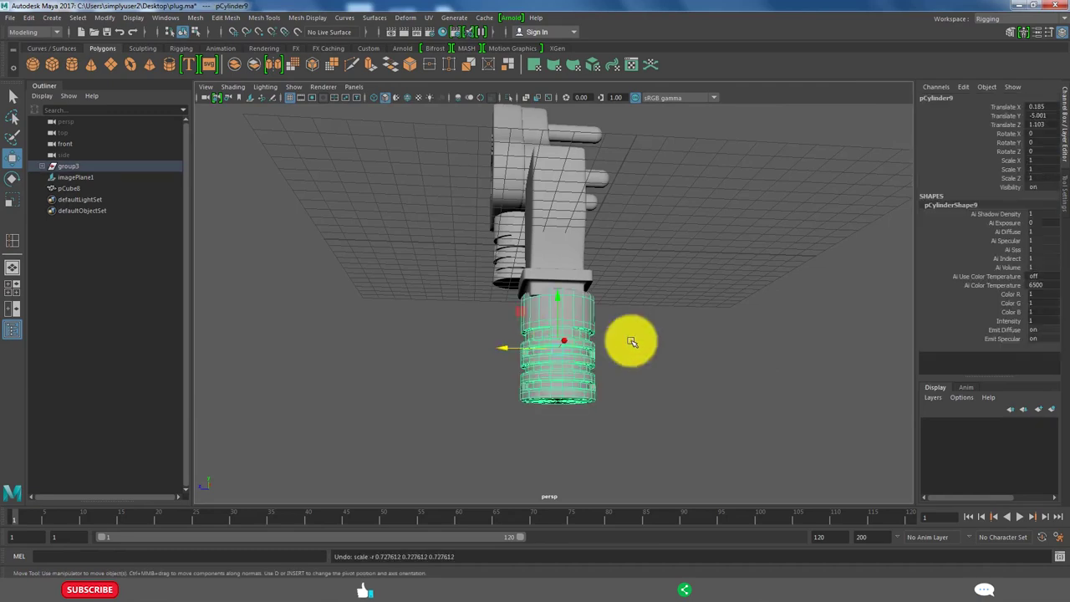
# Scale the connector body up to 1.096.
pyautogui.click(597, 282)
pyautogui.moveTo(631, 342)
pyautogui.keyDown('alt'); pyautogui.mouseDown()
pyautogui.moveTo(545, 210)
pyautogui.moveTo(570, 196)
pyautogui.mouseUp(); pyautogui.keyUp('alt')
pyautogui.keyDown('alt'); pyautogui.moveTo(570, 196); pyautogui.dragTo(621, 239); pyautogui.keyUp('alt')
pyautogui.press('w')
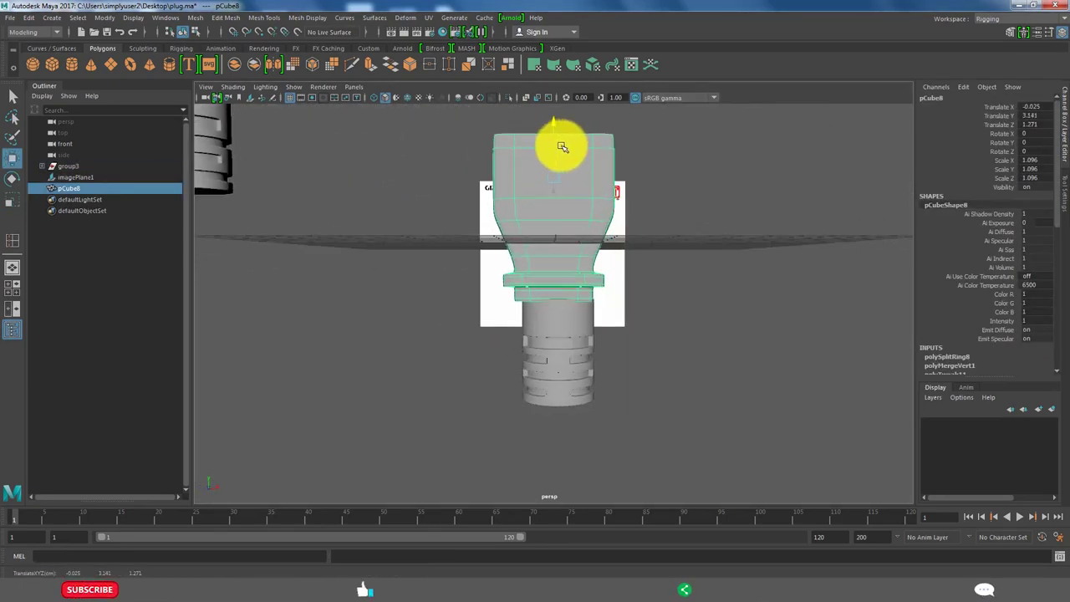
# Raise the connector body to Translate Y 2.779 and isolate it.
pyautogui.moveTo(562, 147)
pyautogui.keyDown('alt'); pyautogui.mouseDown()
pyautogui.moveTo(556, 139)
pyautogui.moveTo(471, 298)
pyautogui.moveTo(454, 370)
pyautogui.mouseUp(); pyautogui.keyUp('alt')
pyautogui.scroll(3, 501, 364)
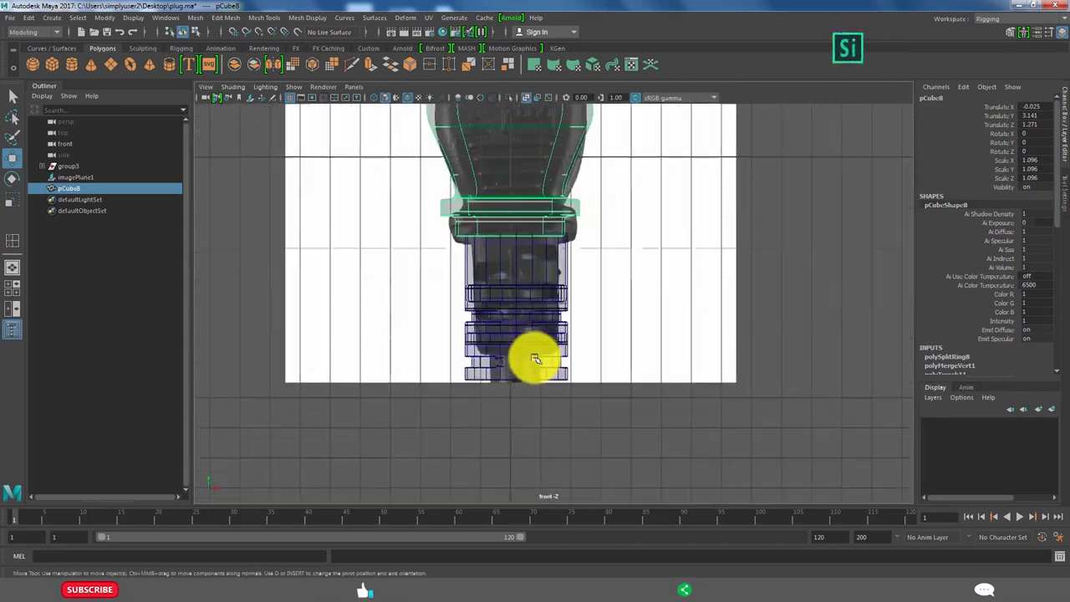
pyautogui.scroll(2, 522, 335)
pyautogui.click(504, 282)
pyautogui.keyDown('alt'); pyautogui.moveTo(513, 286); pyautogui.dragTo(530, 317, button='middle'); pyautogui.keyUp('alt')
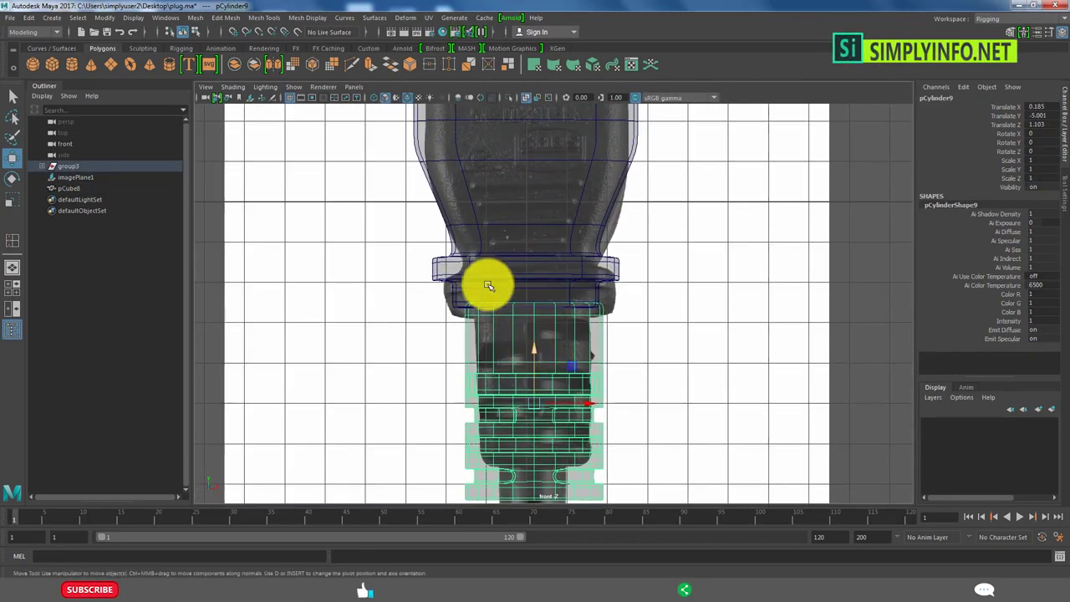
pyautogui.scroll(-2, 521, 223)
pyautogui.click(542, 170)
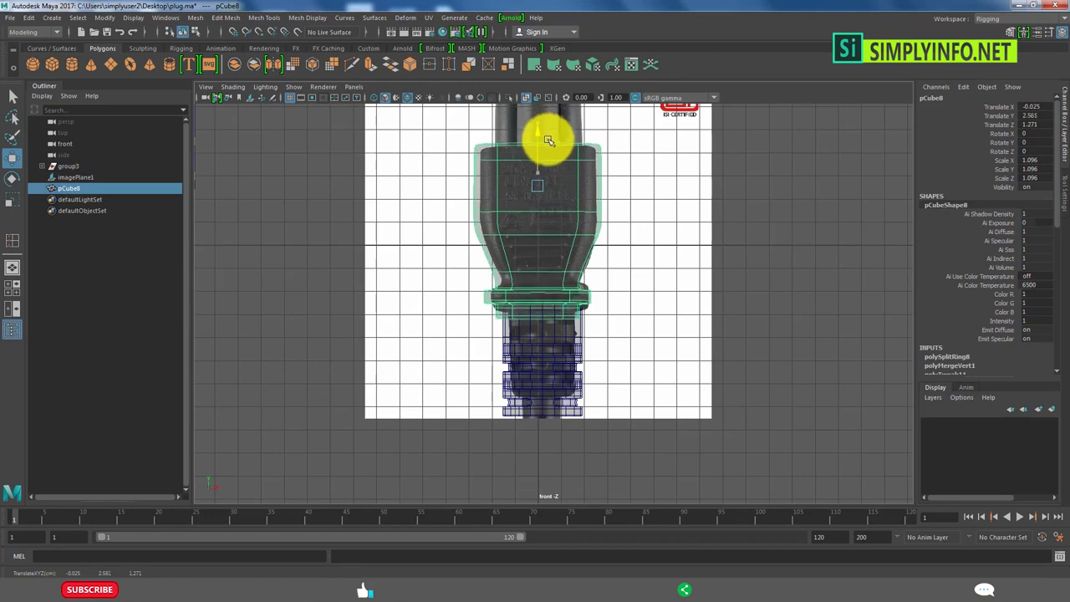
pyautogui.moveTo(547, 141)
pyautogui.mouseDown()
pyautogui.moveTo(551, 100)
pyautogui.moveTo(544, 131)
pyautogui.mouseUp()
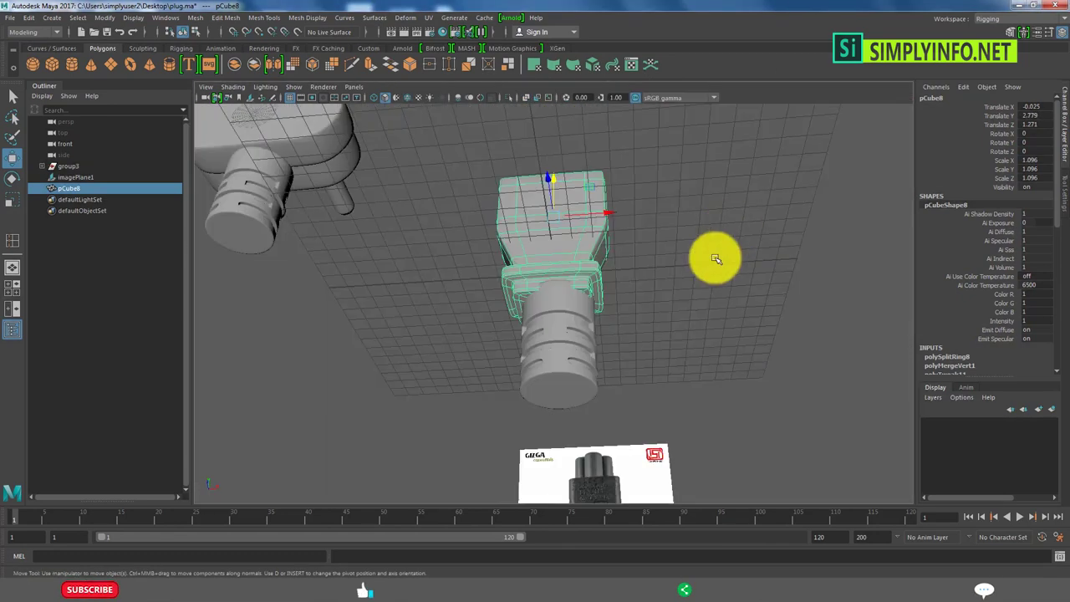
pyautogui.click(509, 97)
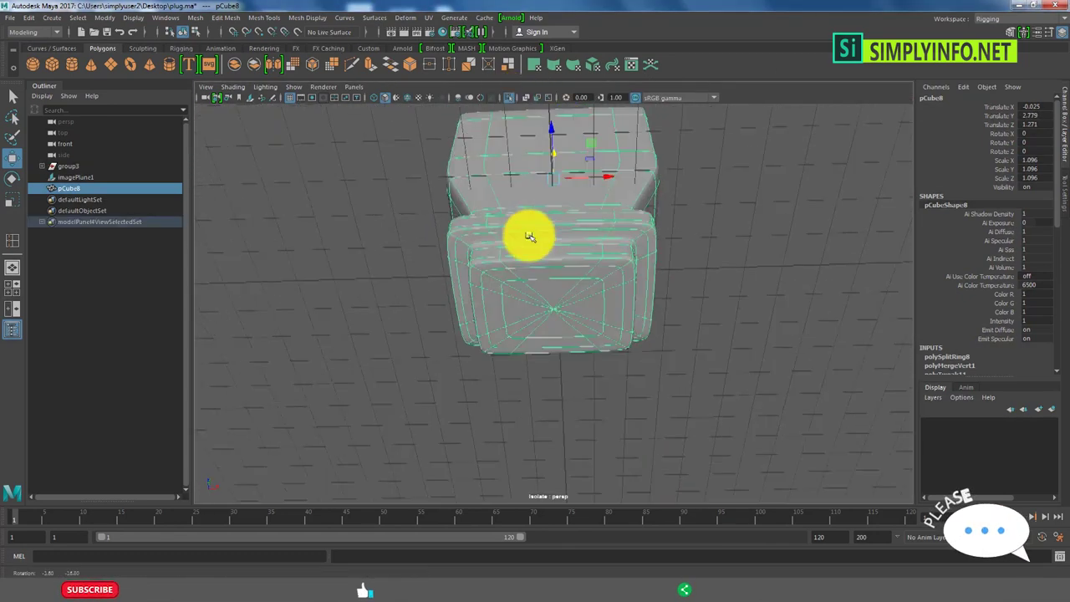
# Delete the body's bottom cap faces and extrude the open border edges.
pyautogui.click(567, 318)
pyautogui.keyDown('alt'); pyautogui.moveTo(566, 341); pyautogui.dragTo(509, 315); pyautogui.keyUp('alt')
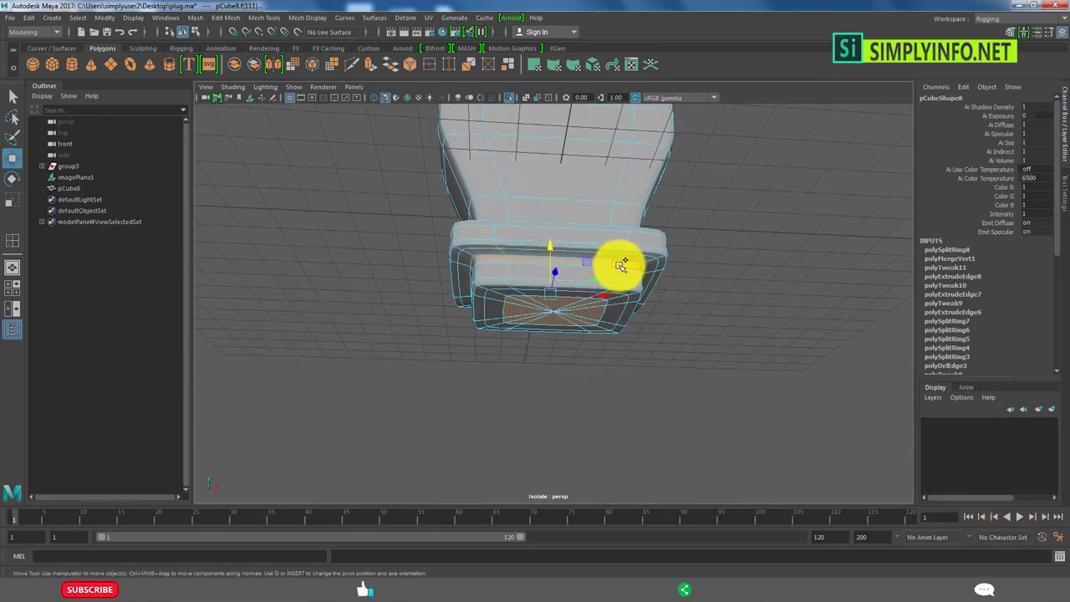
pyautogui.hotkey('ctrl', 'z')
pyautogui.hotkey('ctrl', 'z')
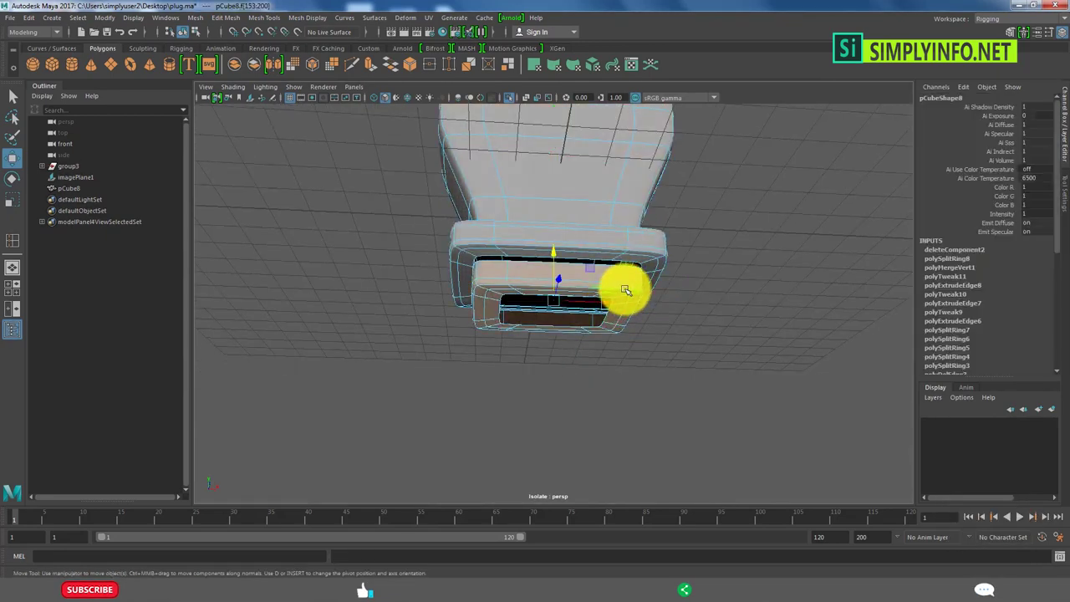
pyautogui.hotkey('ctrl', 'z')
pyautogui.hotkey('ctrl', 'z')
pyautogui.hotkey('ctrl', 'e')
pyautogui.moveTo(564, 273)
pyautogui.keyDown('alt'); pyautogui.mouseDown()
pyautogui.moveTo(566, 239)
pyautogui.moveTo(530, 267)
pyautogui.moveTo(633, 366)
pyautogui.moveTo(597, 292)
pyautogui.moveTo(583, 314)
pyautogui.mouseUp(); pyautogui.keyUp('alt')
# Show all objects and move the strain relief cylinder under the body (Translate Y -4.68, Z 1.181).
pyautogui.press('q')
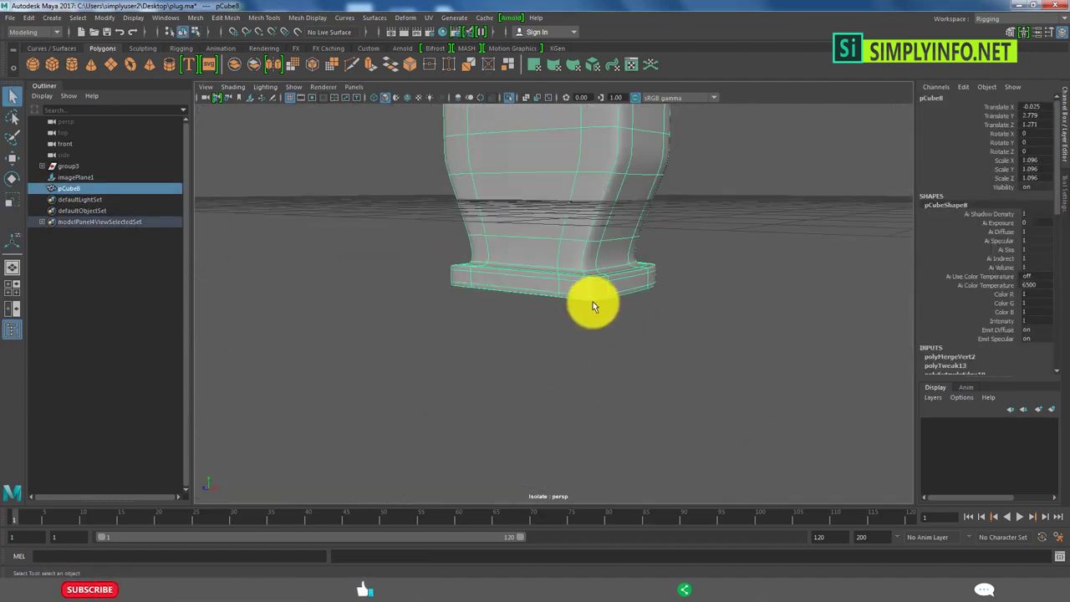
pyautogui.click(484, 97)
pyautogui.click(569, 304)
pyautogui.moveTo(587, 223)
pyautogui.keyDown('alt'); pyautogui.mouseDown()
pyautogui.moveTo(568, 304)
pyautogui.moveTo(588, 304)
pyautogui.moveTo(616, 358)
pyautogui.moveTo(564, 306)
pyautogui.moveTo(587, 291)
pyautogui.moveTo(593, 298)
pyautogui.moveTo(540, 265)
pyautogui.moveTo(565, 282)
pyautogui.moveTo(640, 446)
pyautogui.moveTo(596, 406)
pyautogui.moveTo(649, 440)
pyautogui.moveTo(574, 284)
pyautogui.mouseUp(); pyautogui.keyUp('alt')
pyautogui.press('w')
pyautogui.click(563, 306)
pyautogui.click(596, 407)
# In the front view, scale the collar's bottom vertex loop flat in Y.
pyautogui.press('space')
pyautogui.press('space')
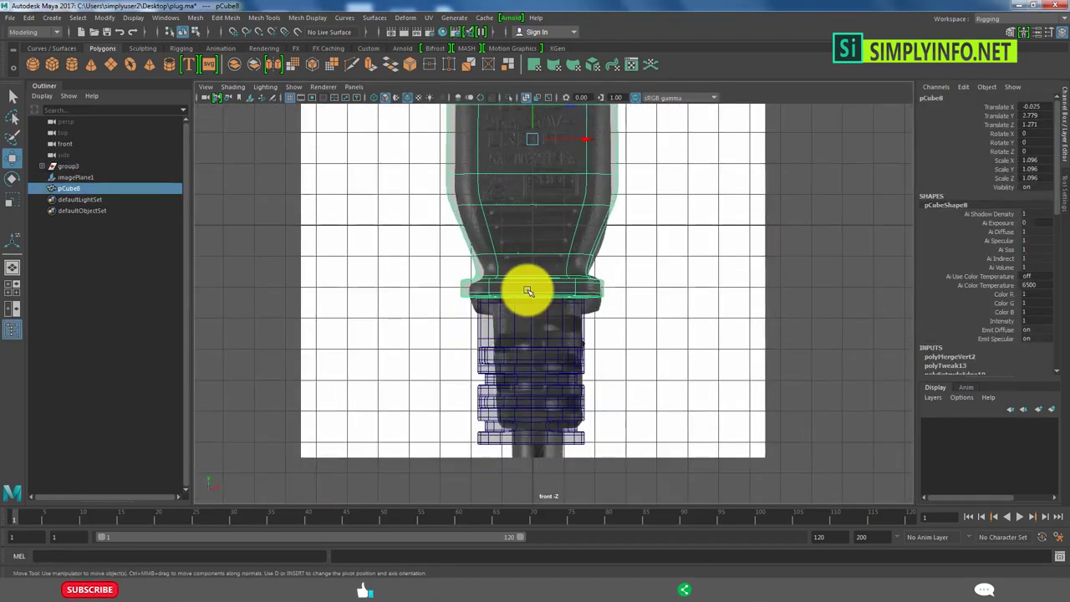
pyautogui.click(520, 293)
pyautogui.scroll(3, 560, 319)
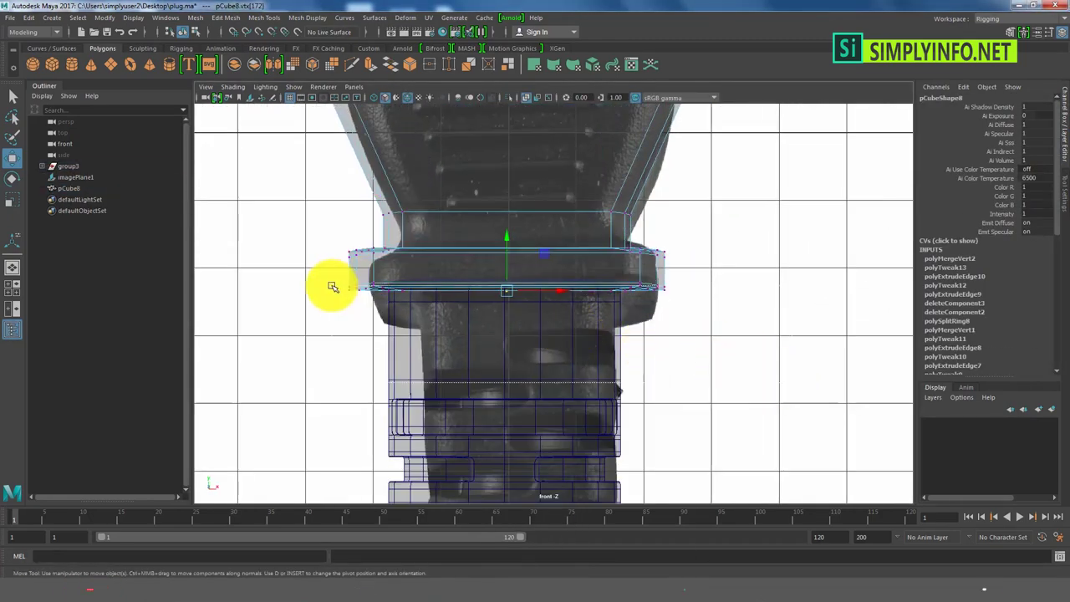
pyautogui.scroll(2, 330, 286)
pyautogui.doubleClick(295, 274)
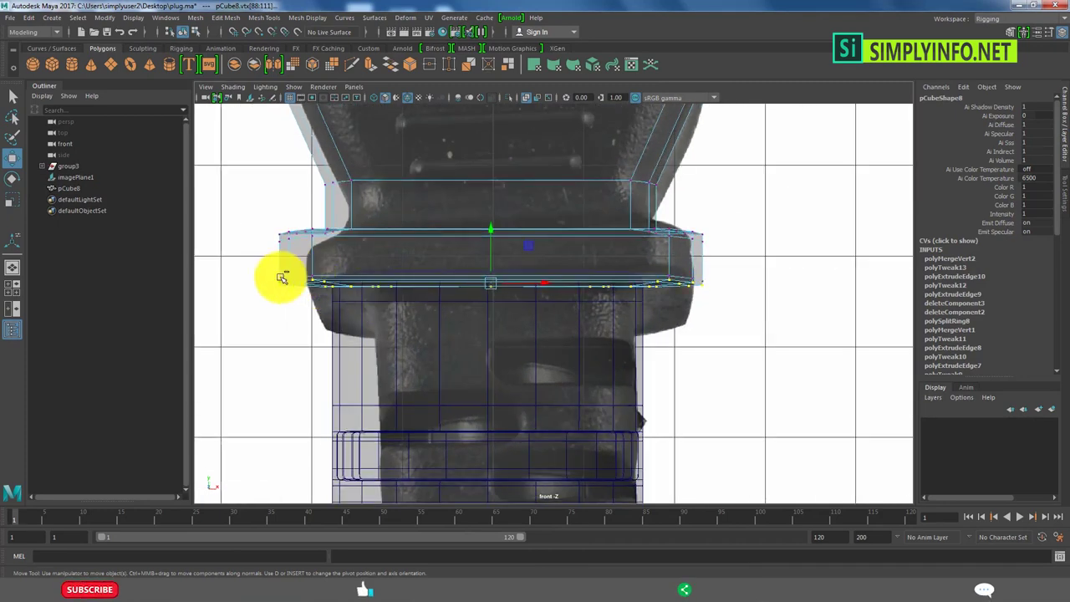
pyautogui.moveTo(499, 254); pyautogui.dragTo(494, 259)
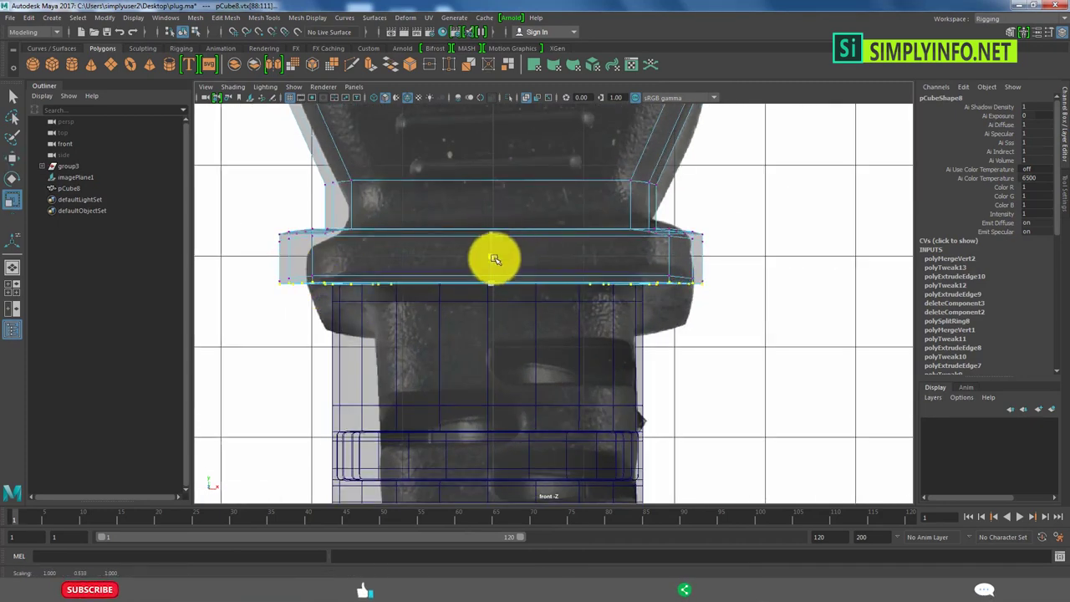
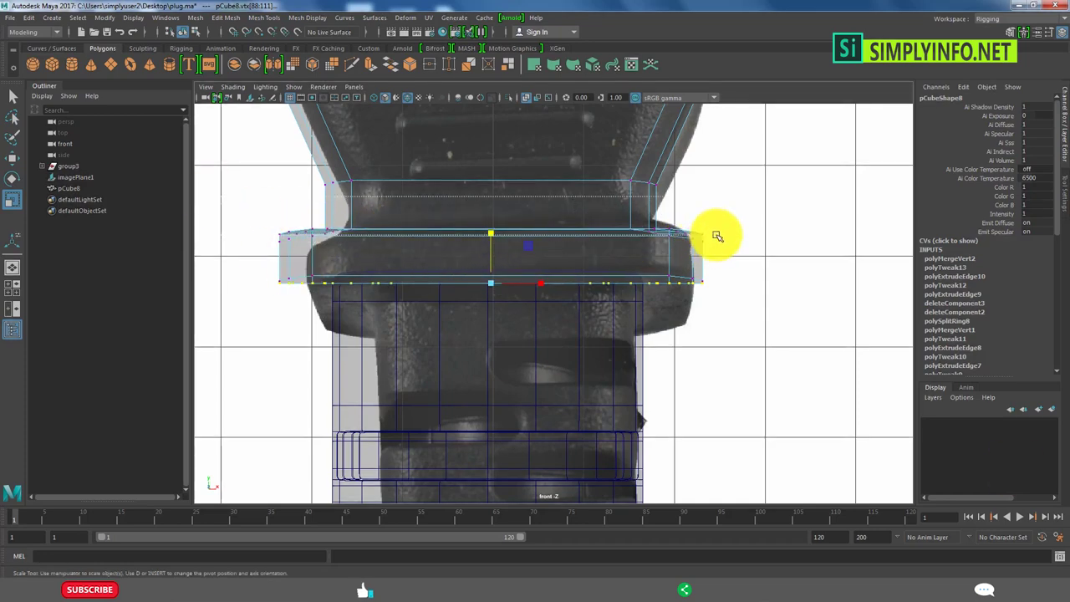
# Select the upper flange vertices and the flange's bottom front edge loop.
pyautogui.moveTo(716, 219); pyautogui.dragTo(357, 248)
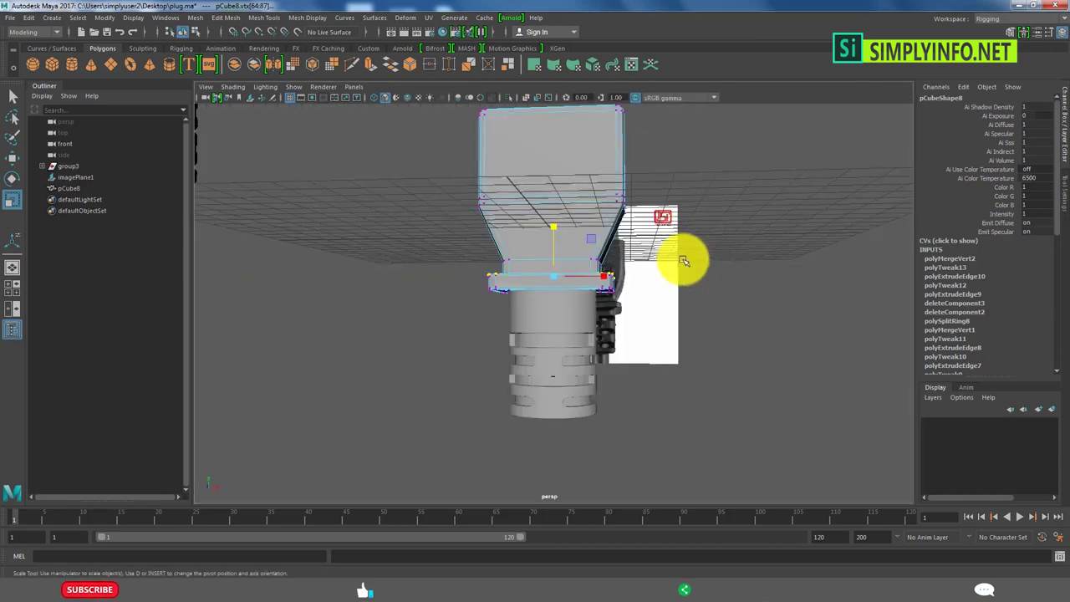
pyautogui.moveTo(688, 258)
pyautogui.keyDown('alt'); pyautogui.mouseDown()
pyautogui.moveTo(590, 310)
pyautogui.moveTo(565, 181)
pyautogui.mouseUp(); pyautogui.keyUp('alt')
pyautogui.scroll(5, 573, 292)
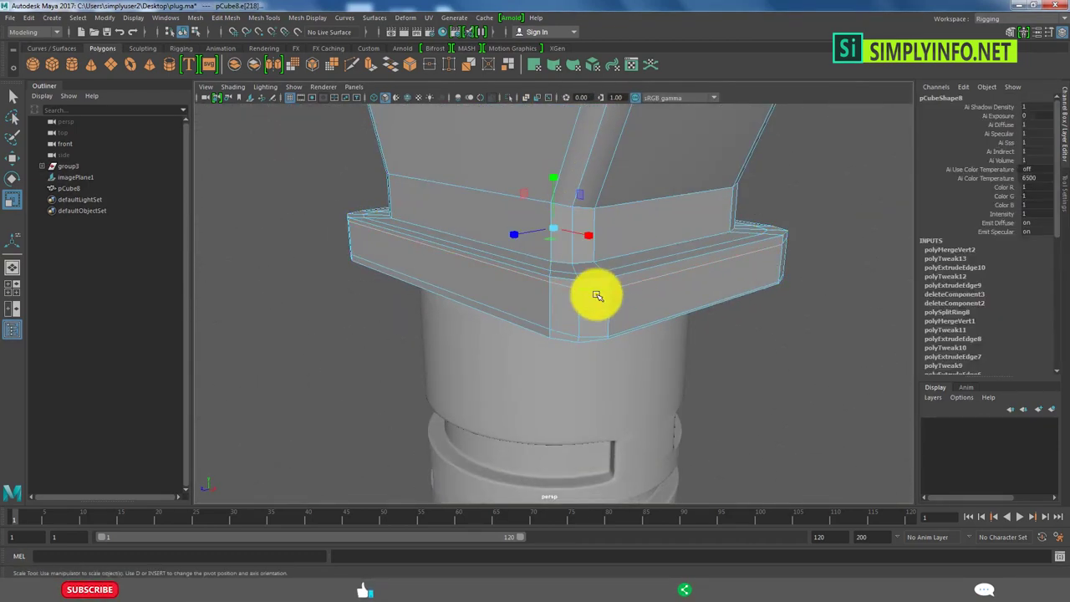
pyautogui.keyDown('alt'); pyautogui.moveTo(597, 295); pyautogui.dragTo(570, 195); pyautogui.keyUp('alt')
pyautogui.doubleClick(492, 269)
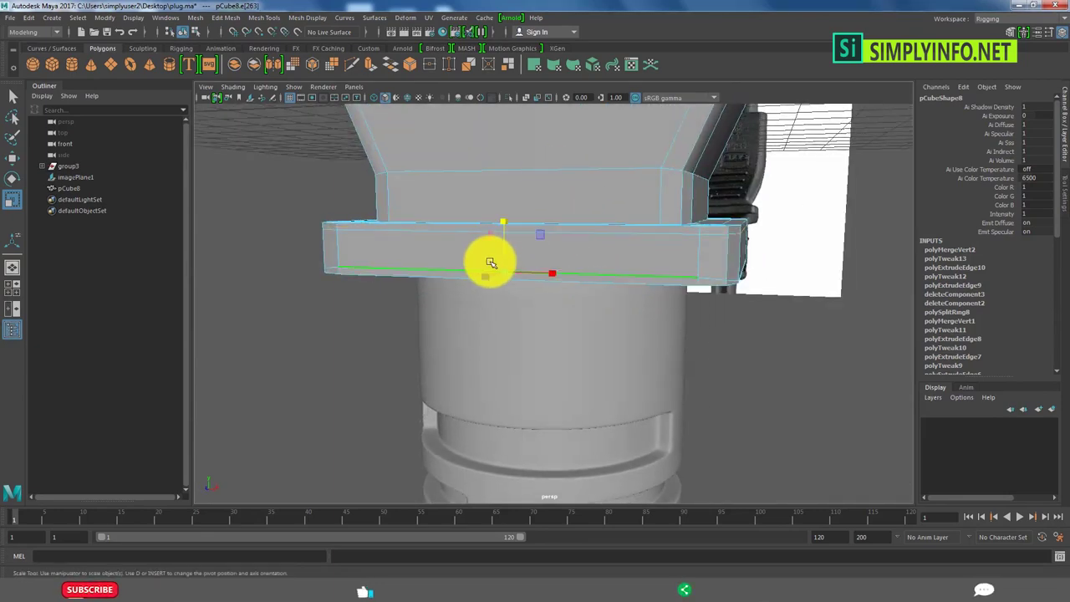
# Return to object mode, clear the selection, and select the plug's cylinder pCylinder9.
pyautogui.keyDown('alt'); pyautogui.moveTo(562, 215); pyautogui.dragTo(578, 246); pyautogui.keyUp('alt')
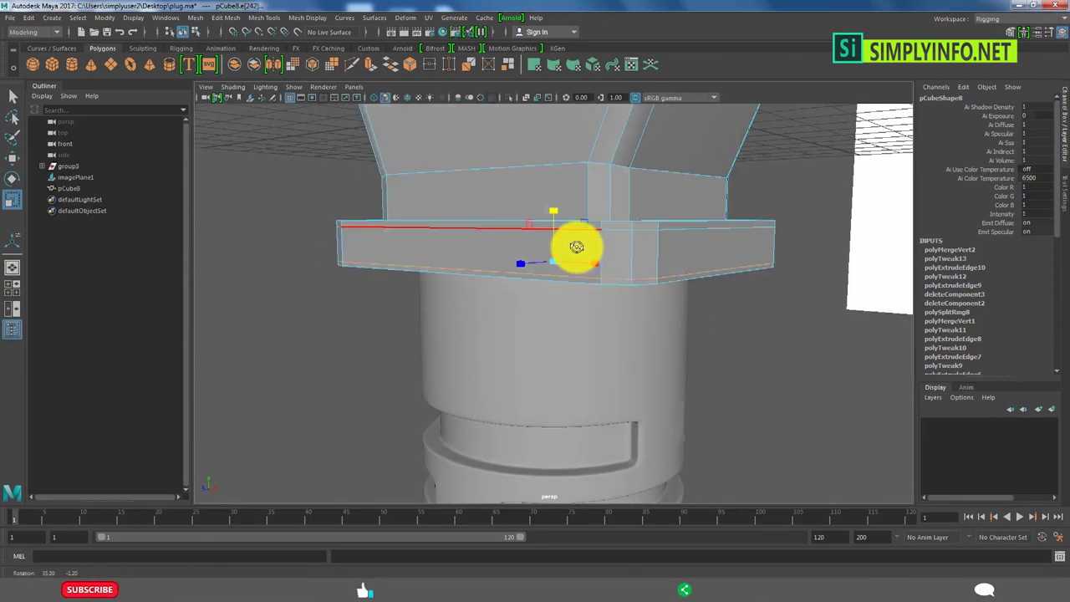
pyautogui.press('F8')
pyautogui.scroll(-3, 772, 337)
pyautogui.click(677, 342)
pyautogui.moveTo(677, 342)
pyautogui.keyDown('alt'); pyautogui.mouseDown()
pyautogui.moveTo(530, 323)
pyautogui.moveTo(538, 310)
pyautogui.mouseUp(); pyautogui.keyUp('alt')
pyautogui.click(537, 310)
pyautogui.moveTo(544, 389)
pyautogui.keyDown('alt'); pyautogui.mouseDown()
pyautogui.moveTo(529, 272)
pyautogui.moveTo(571, 303)
pyautogui.moveTo(486, 300)
pyautogui.mouseUp(); pyautogui.keyUp('alt')
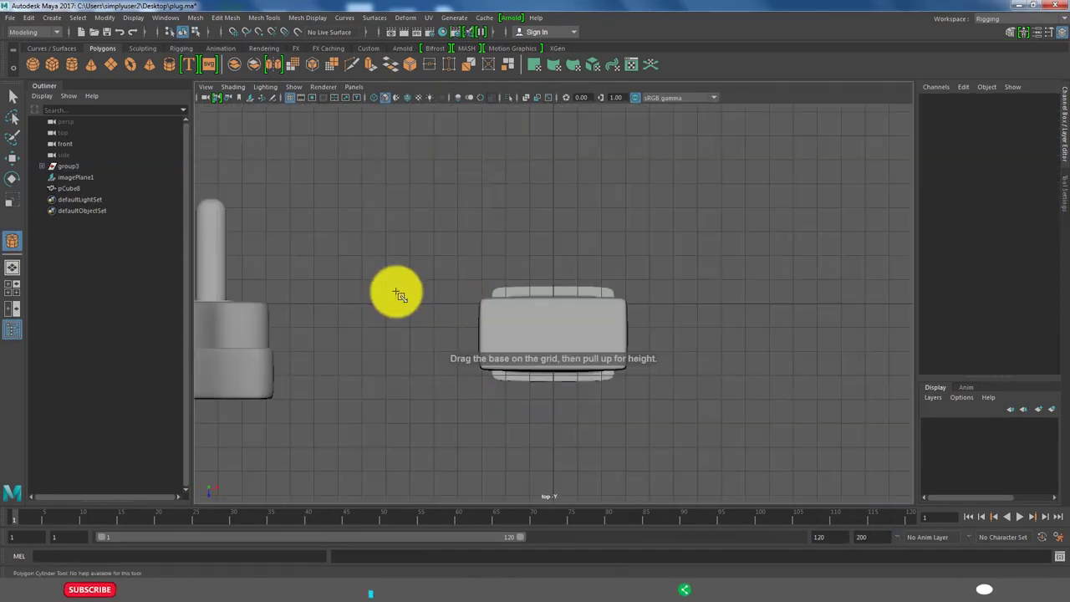
# Replace an unwanted cylinder with a new polygon pipe in the top view.
pyautogui.moveTo(398, 290); pyautogui.dragTo(389, 279)
pyautogui.press('Delete')
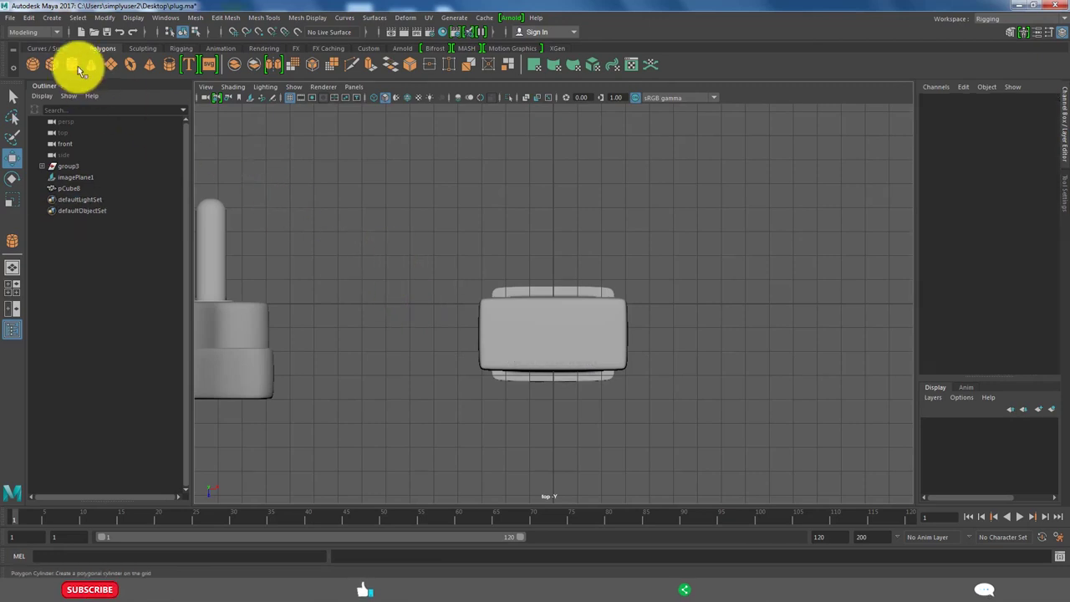
pyautogui.press('y')
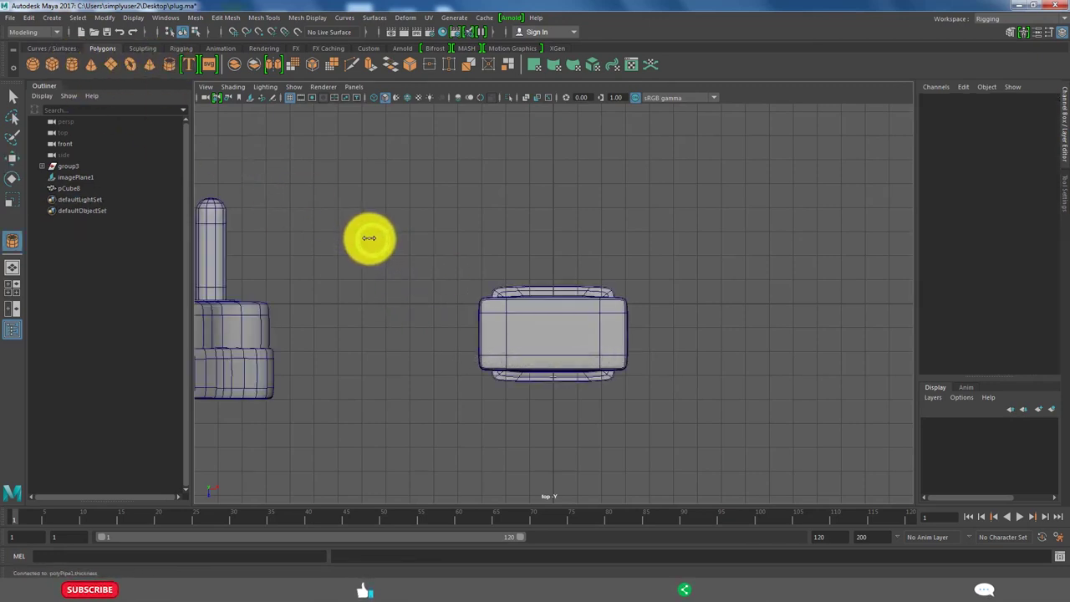
pyautogui.click(370, 238)
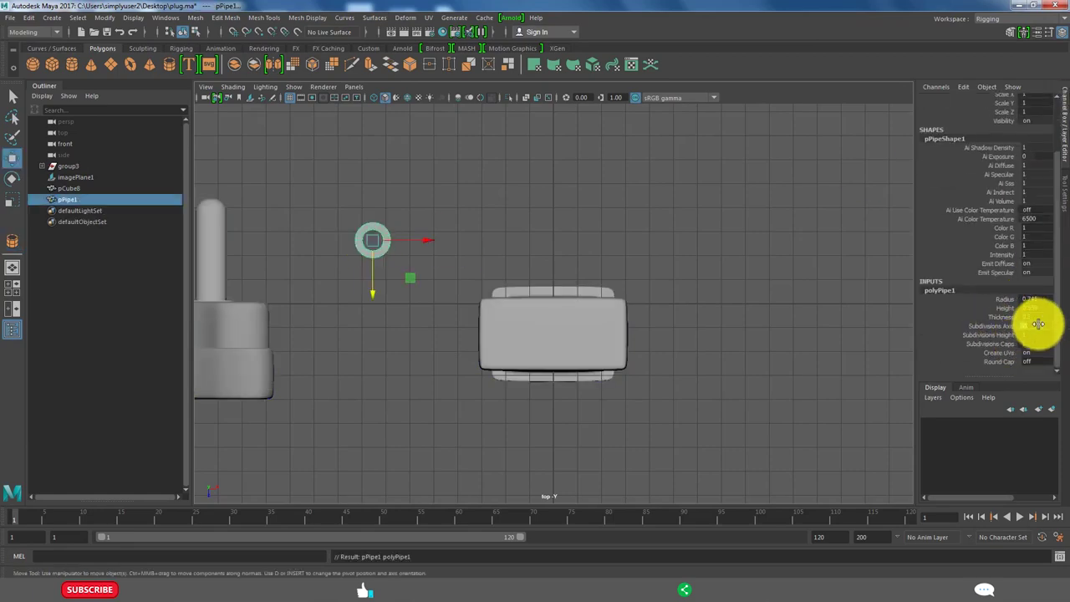
pyautogui.click(1036, 324)
pyautogui.press('q')
pyautogui.scroll(-2, 475, 239)
pyautogui.scroll(2, 428, 314)
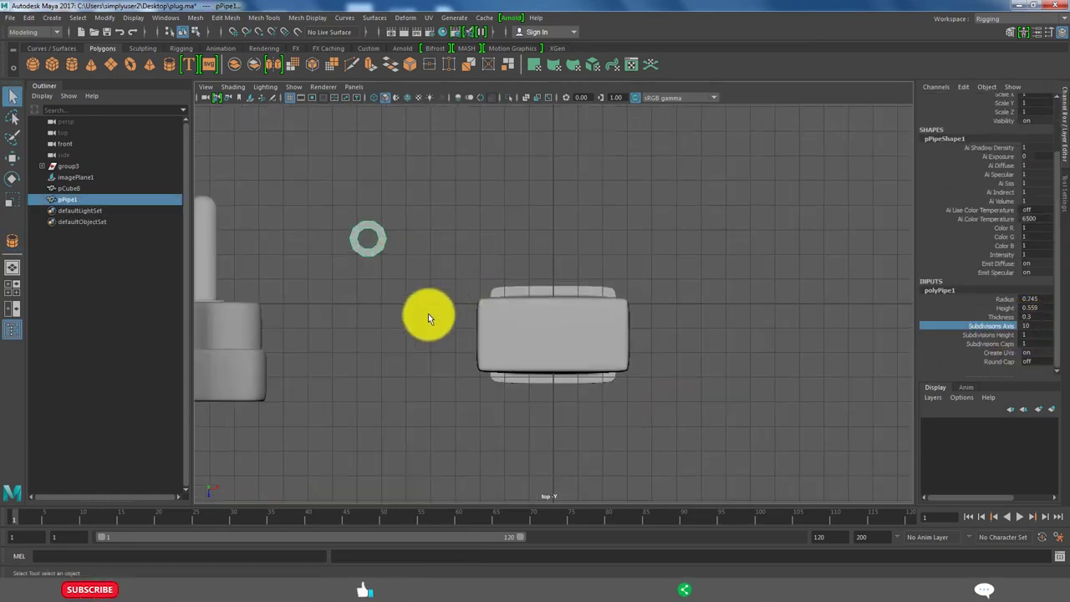
pyautogui.press('space')
pyautogui.press('space')
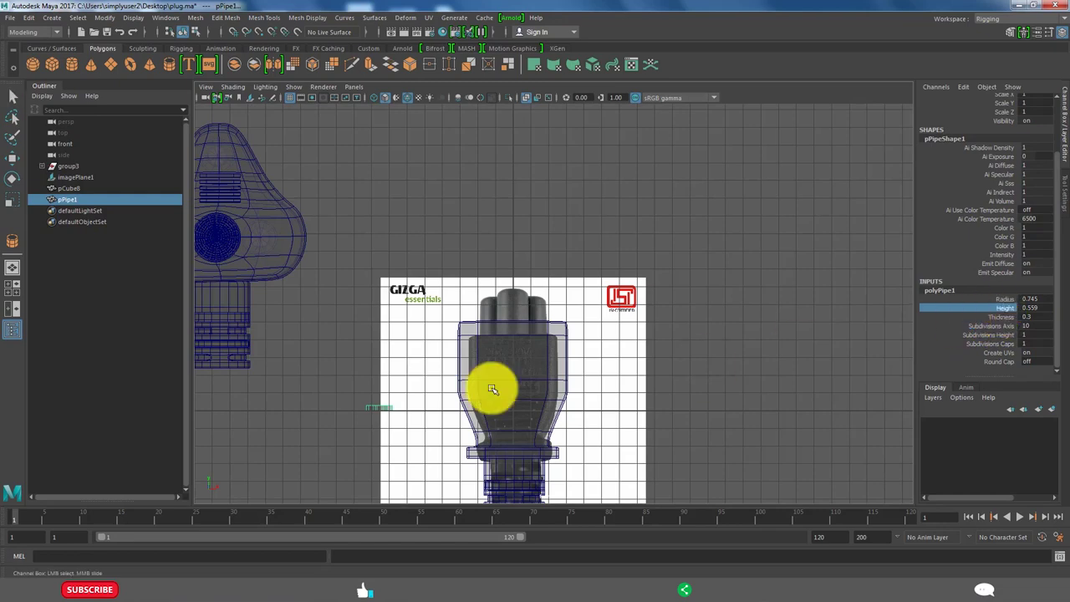
# Set the pipe's height to 5.569 and radius to 0.935 and move it onto the central pin.
pyautogui.moveTo(492, 390); pyautogui.dragTo(458, 429, button='middle')
pyautogui.press('w')
pyautogui.scroll(1, 398, 390)
pyautogui.moveTo(432, 387); pyautogui.dragTo(521, 323, button='middle')
pyautogui.scroll(2, 521, 323)
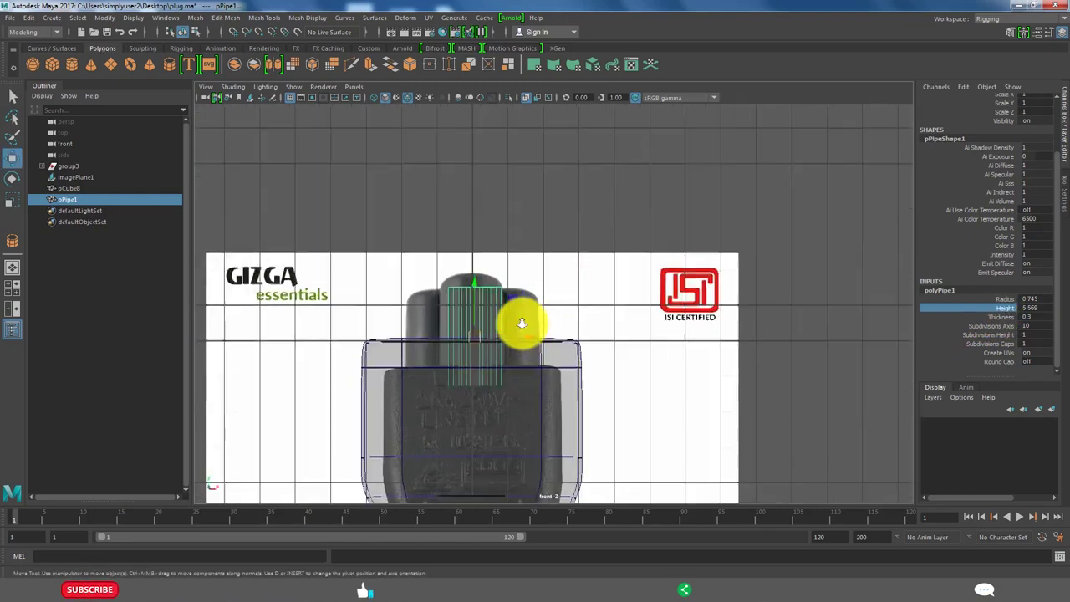
pyautogui.scroll(2, 502, 341)
pyautogui.click(486, 349)
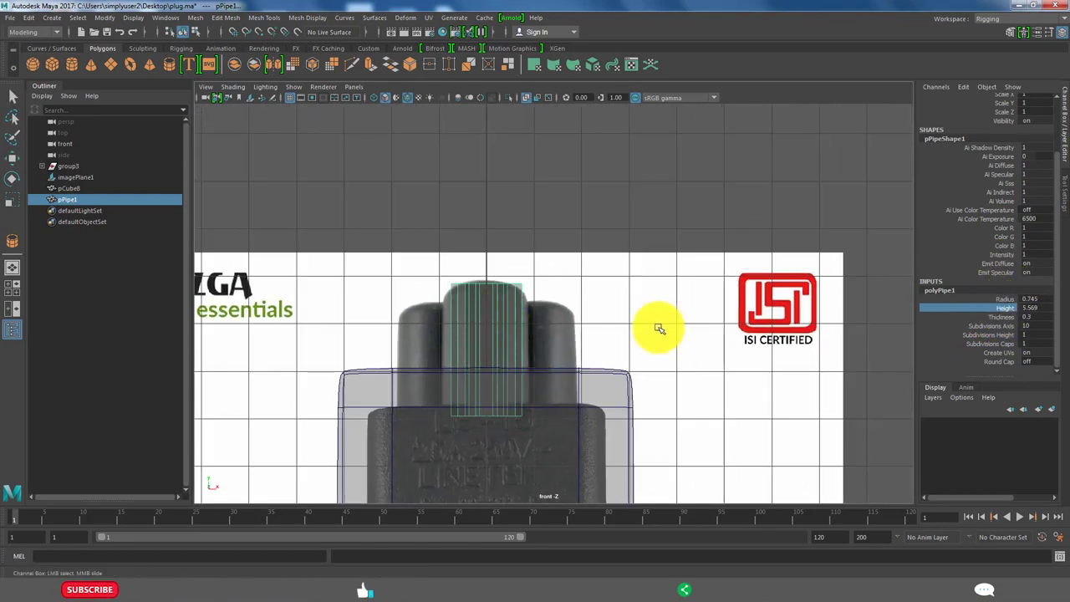
pyautogui.click(1004, 299)
pyautogui.moveTo(578, 323)
pyautogui.mouseDown(button='middle')
pyautogui.moveTo(593, 322)
pyautogui.moveTo(580, 334)
pyautogui.mouseUp(button='middle')
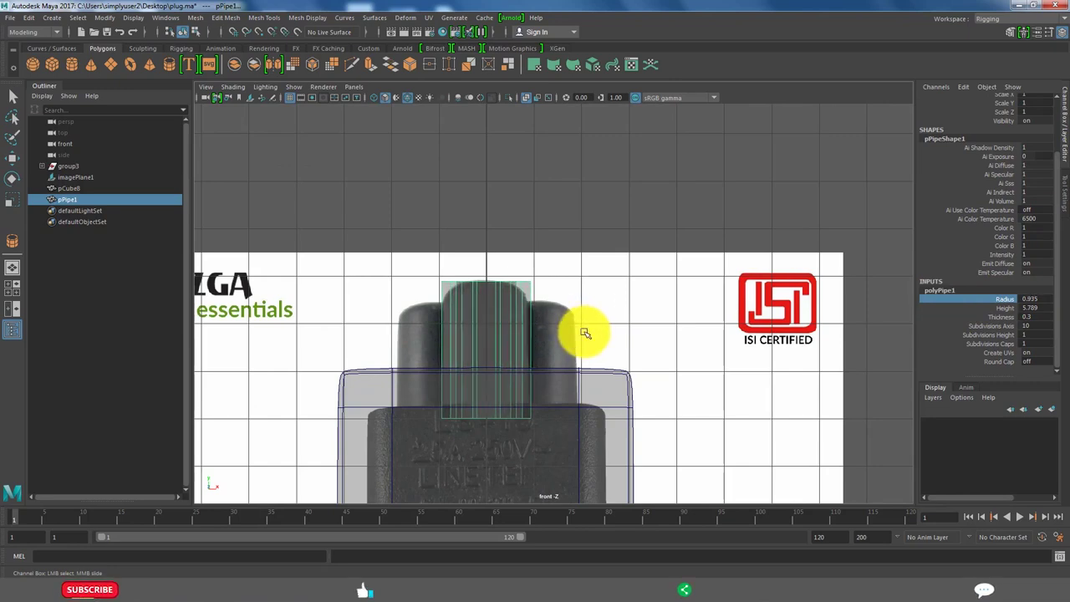
pyautogui.press('w')
pyautogui.press('space')
pyautogui.press('space')
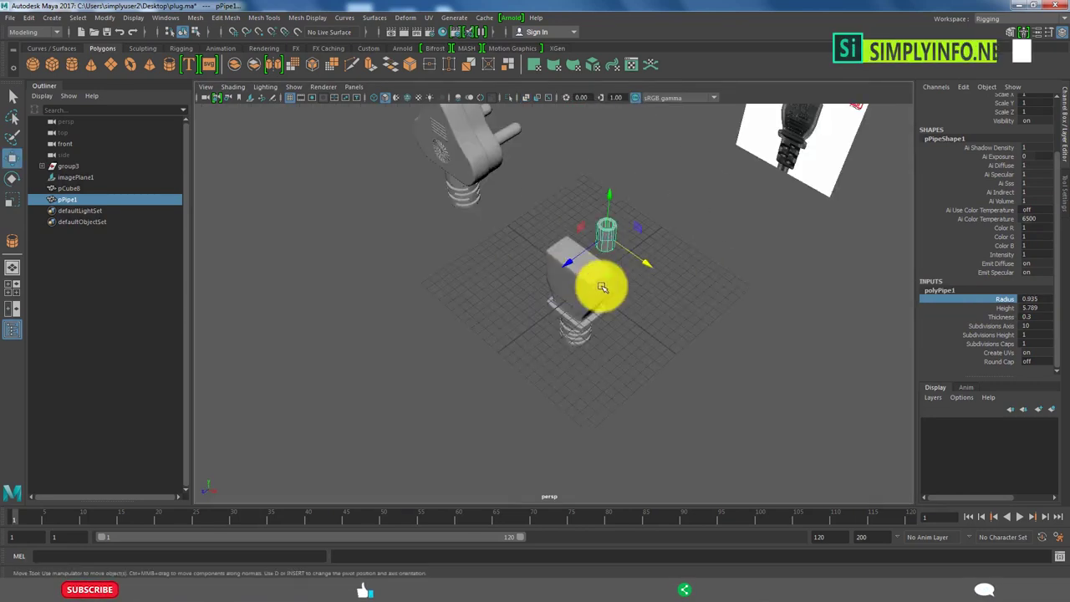
# Insert three edge loops along the pipe.
pyautogui.press('F10')
pyautogui.keyDown('shift'); pyautogui.moveTo(465, 294); pyautogui.dragTo(490, 267, button='right'); pyautogui.keyUp('shift')
pyautogui.press('f')
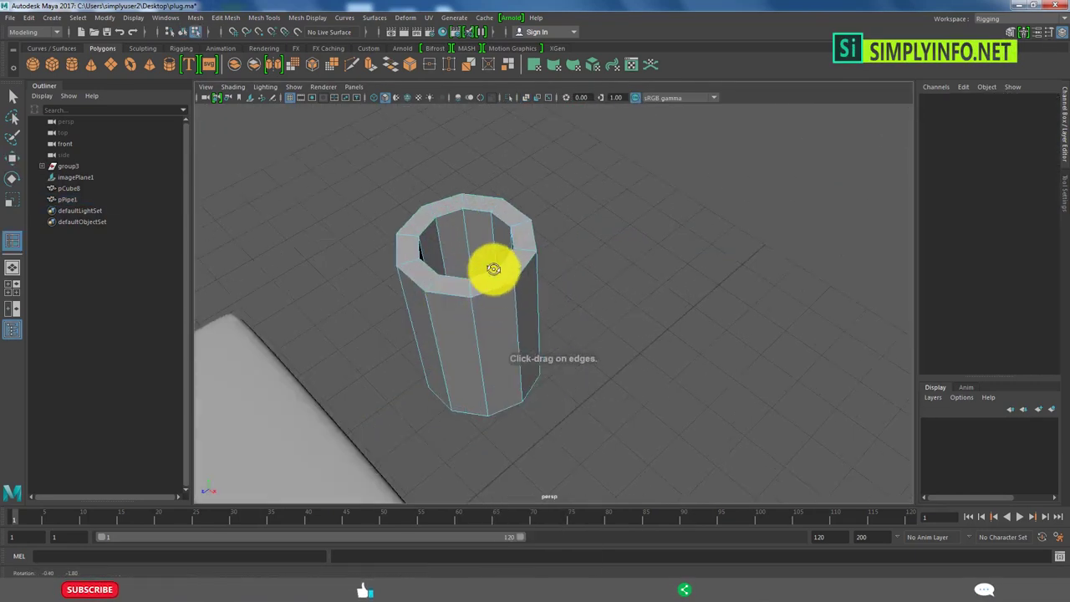
pyautogui.click(481, 262)
pyautogui.click(466, 301)
pyautogui.moveTo(465, 301)
pyautogui.keyDown('alt'); pyautogui.mouseDown()
pyautogui.moveTo(409, 274)
pyautogui.moveTo(496, 292)
pyautogui.mouseUp(); pyautogui.keyUp('alt')
pyautogui.click(397, 251)
pyautogui.press('w')
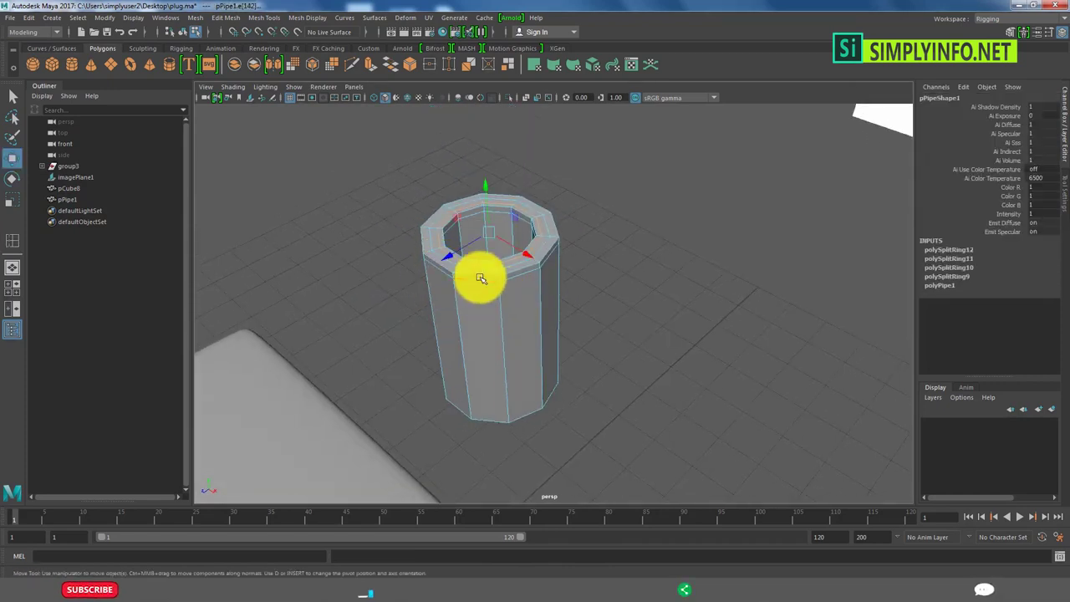
# Apply Edit Edge Flow to the new loops, add a loop near the top, and reselect the pipe.
pyautogui.keyDown('shift'); pyautogui.rightClick(472, 263); pyautogui.keyUp('shift')
pyautogui.click(459, 354)
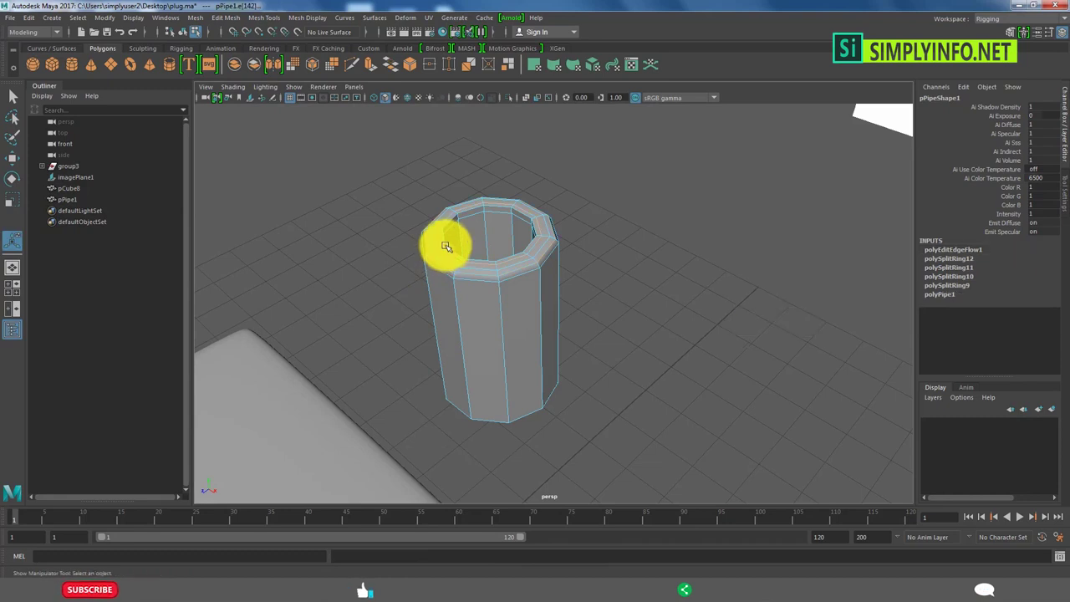
pyautogui.press('g')
pyautogui.press('g')
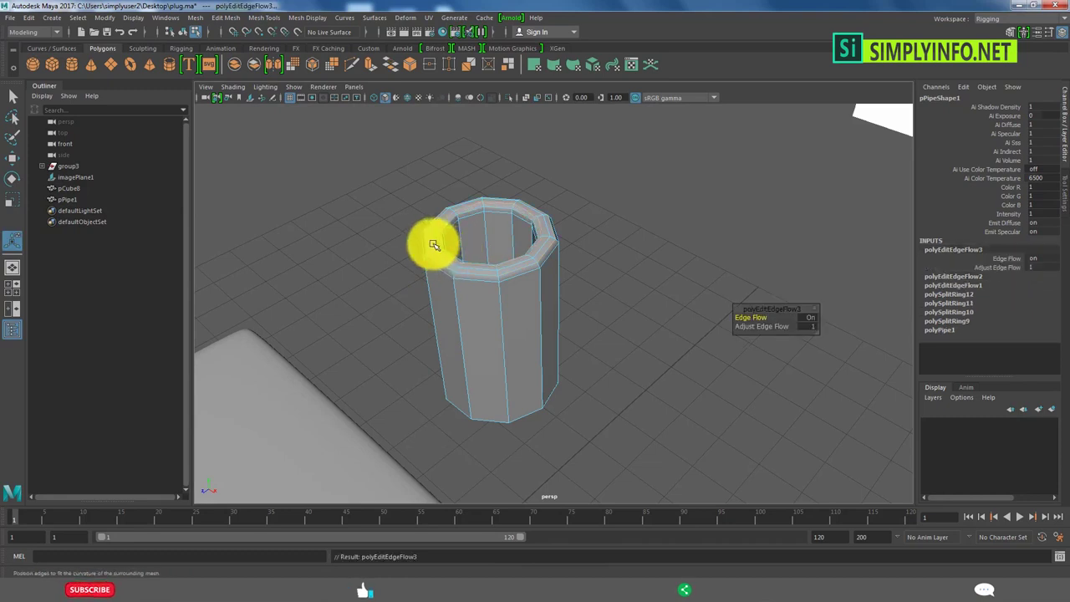
pyautogui.press('g')
pyautogui.press('g')
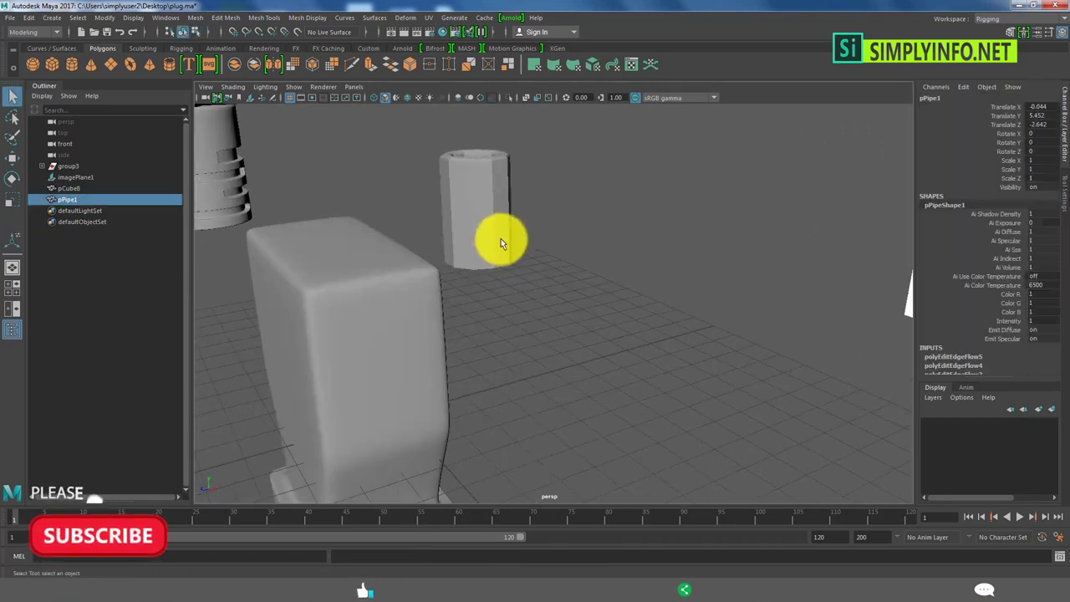
pyautogui.click(454, 164)
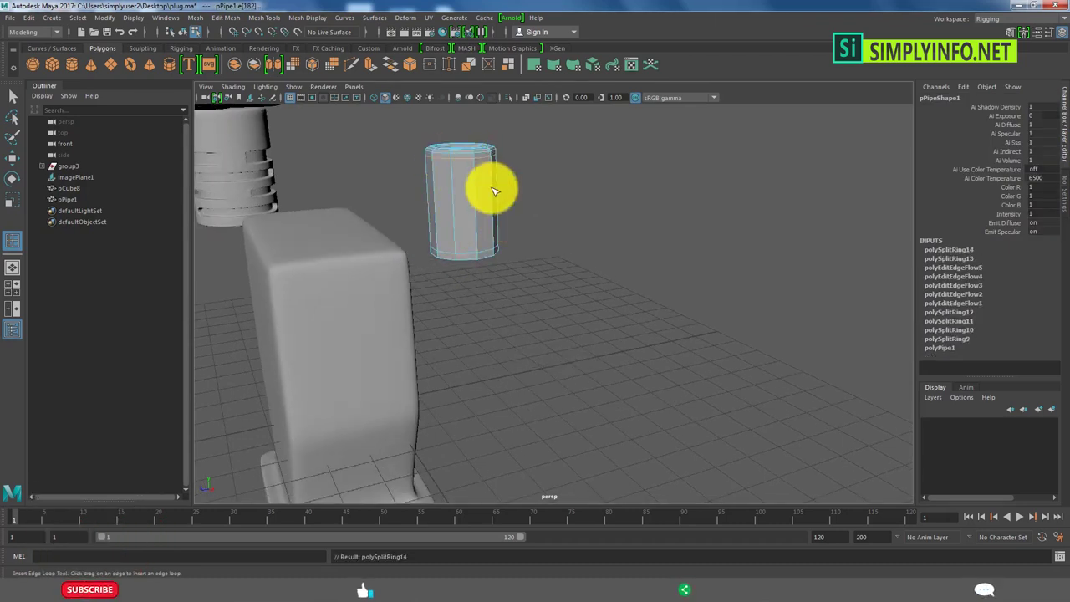
pyautogui.click(566, 231)
pyautogui.moveTo(566, 231)
pyautogui.keyDown('alt'); pyautogui.mouseDown()
pyautogui.moveTo(501, 365)
pyautogui.moveTo(368, 381)
pyautogui.mouseUp(); pyautogui.keyUp('alt')
pyautogui.click(490, 338)
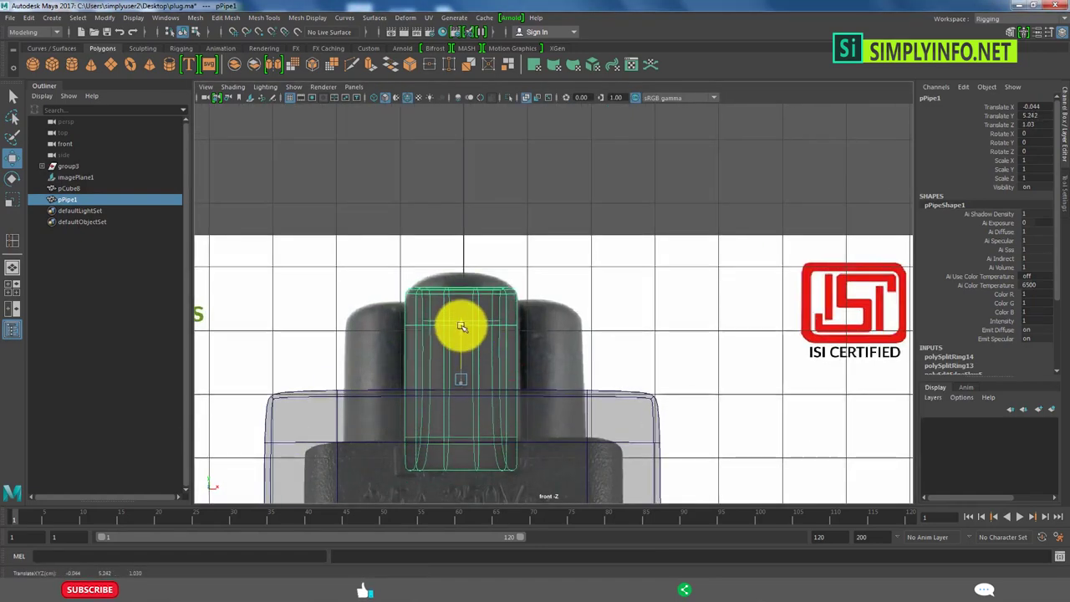
# Raise the pipe slightly along Y and add an edge loop near its top.
pyautogui.moveTo(465, 329); pyautogui.dragTo(465, 306)
pyautogui.scroll(1, 487, 333)
pyautogui.scroll(1, 458, 360)
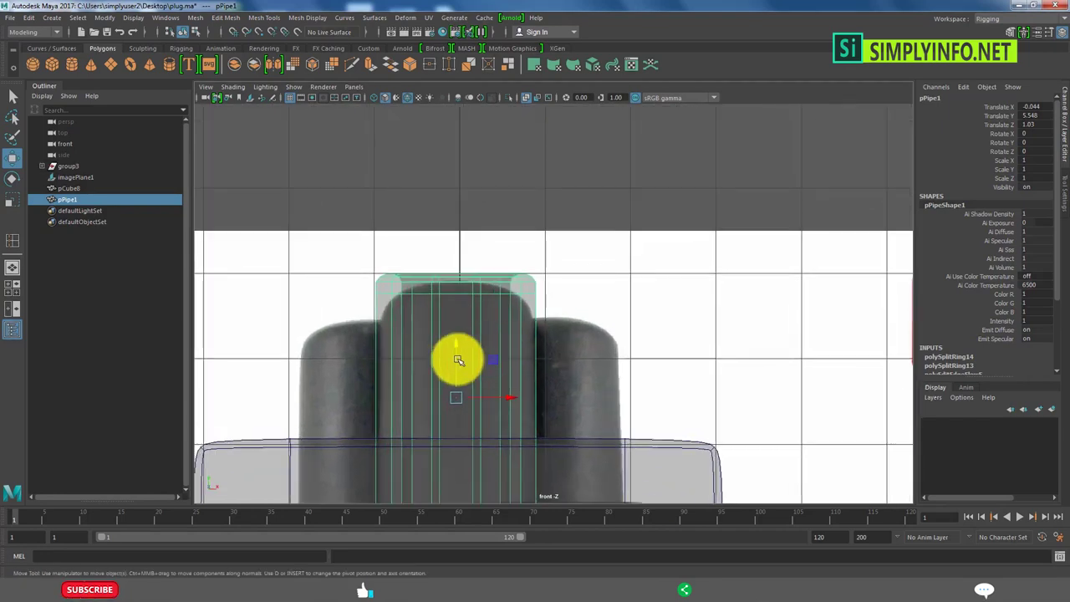
pyautogui.click(433, 258)
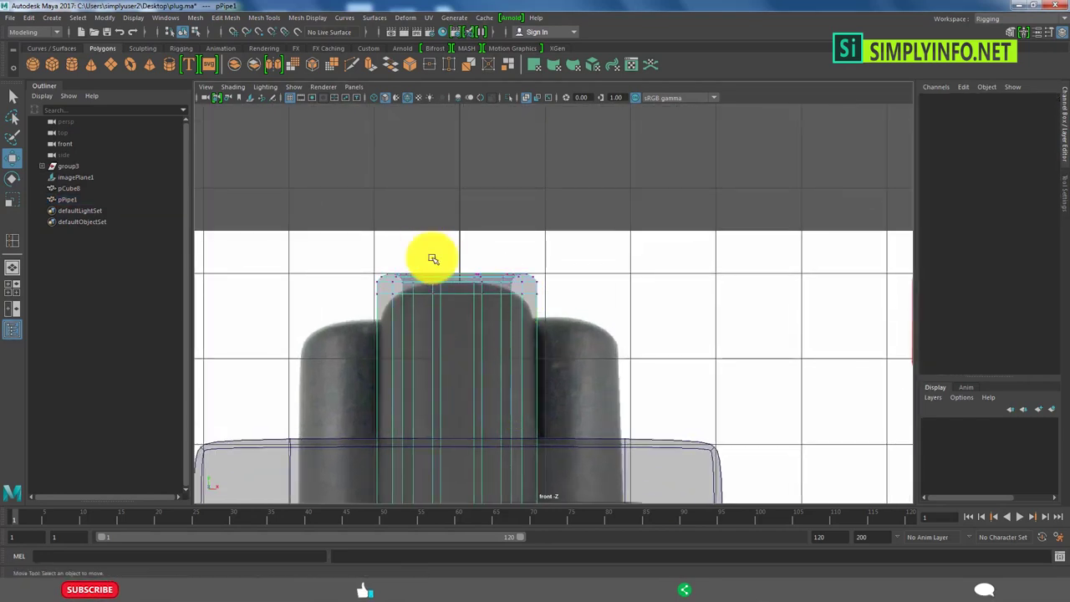
pyautogui.click(424, 324)
pyautogui.keyDown('shift'); pyautogui.moveTo(477, 306); pyautogui.dragTo(382, 317, button='right'); pyautogui.keyUp('shift')
pyautogui.click(401, 319)
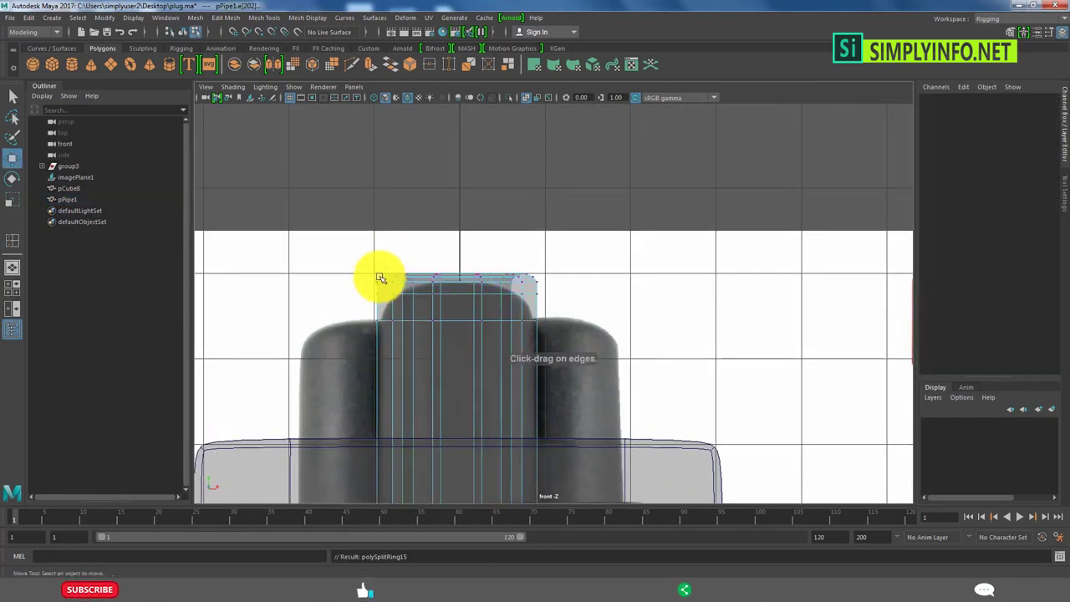
# Scale the pipe's top vertices inward to 0.884 and smooth the rim's edge flow.
pyautogui.moveTo(381, 278); pyautogui.dragTo(566, 306)
pyautogui.moveTo(449, 282); pyautogui.dragTo(437, 285)
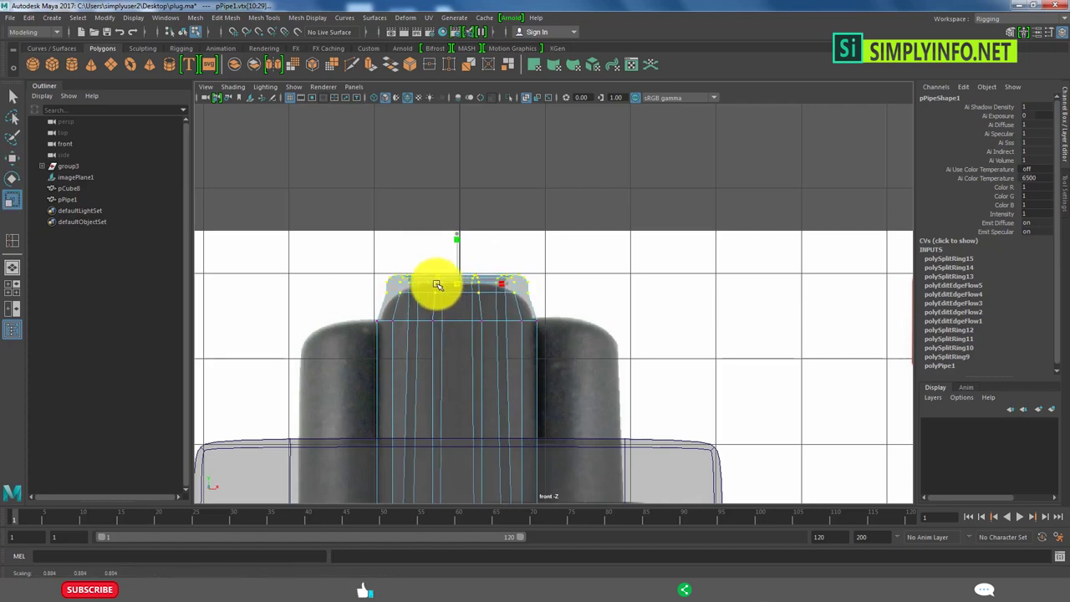
pyautogui.press('space')
pyautogui.moveTo(675, 208); pyautogui.dragTo(546, 262)
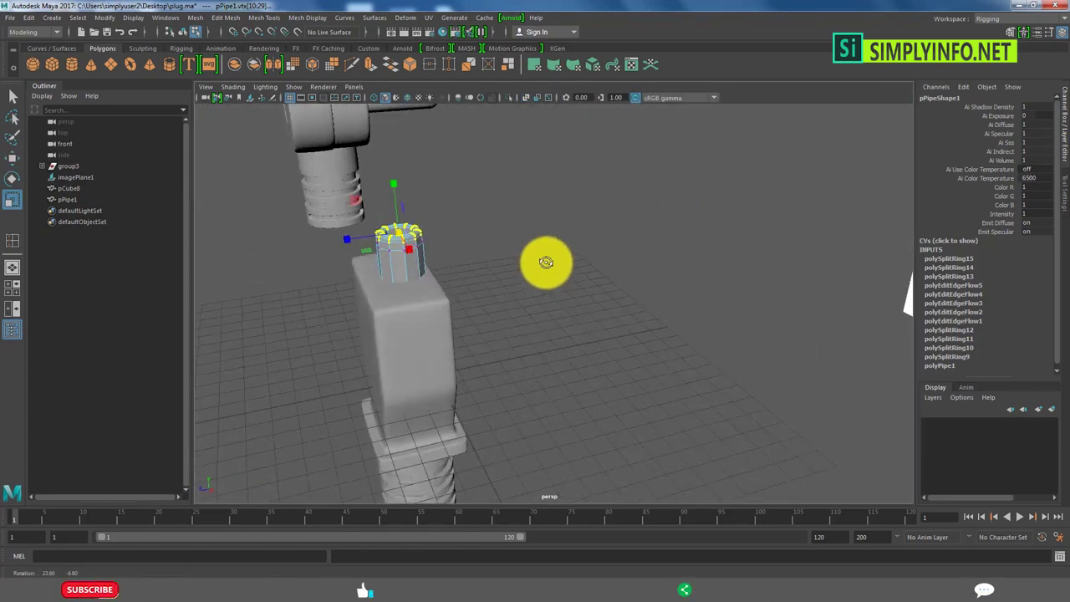
pyautogui.keyDown('alt'); pyautogui.moveTo(334, 287); pyautogui.dragTo(392, 266); pyautogui.keyUp('alt')
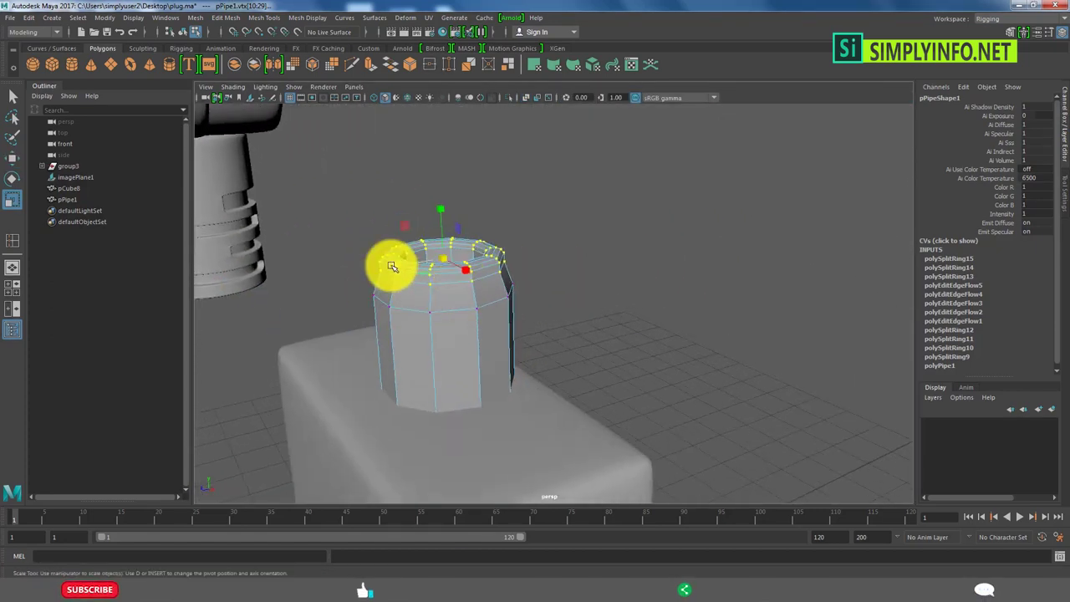
pyautogui.scroll(3, 466, 303)
pyautogui.click(362, 264)
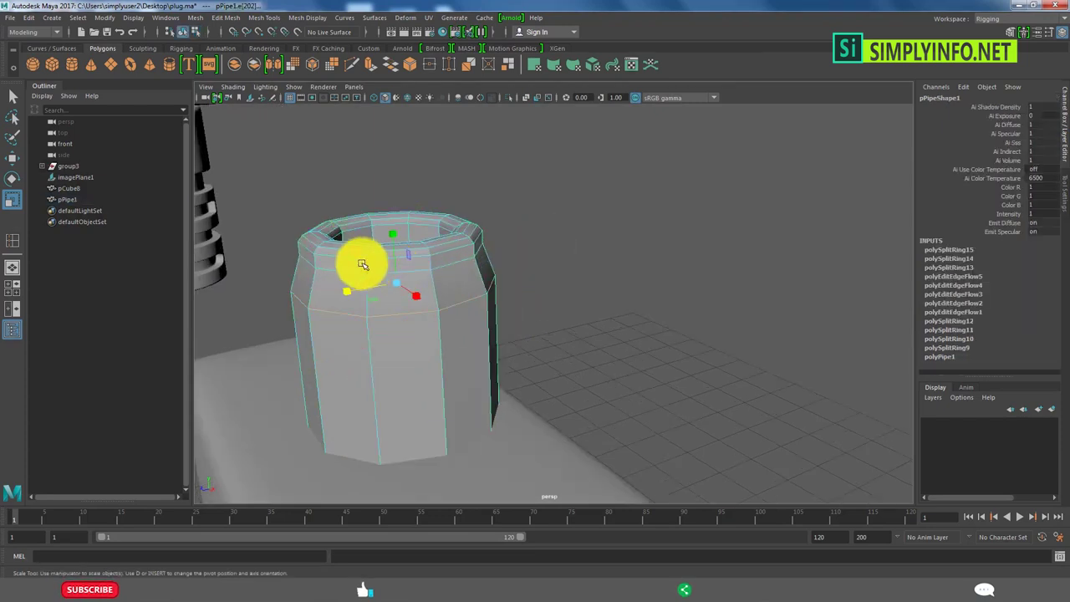
pyautogui.keyDown('shift'); pyautogui.moveTo(348, 260); pyautogui.dragTo(330, 349, button='right'); pyautogui.keyUp('shift')
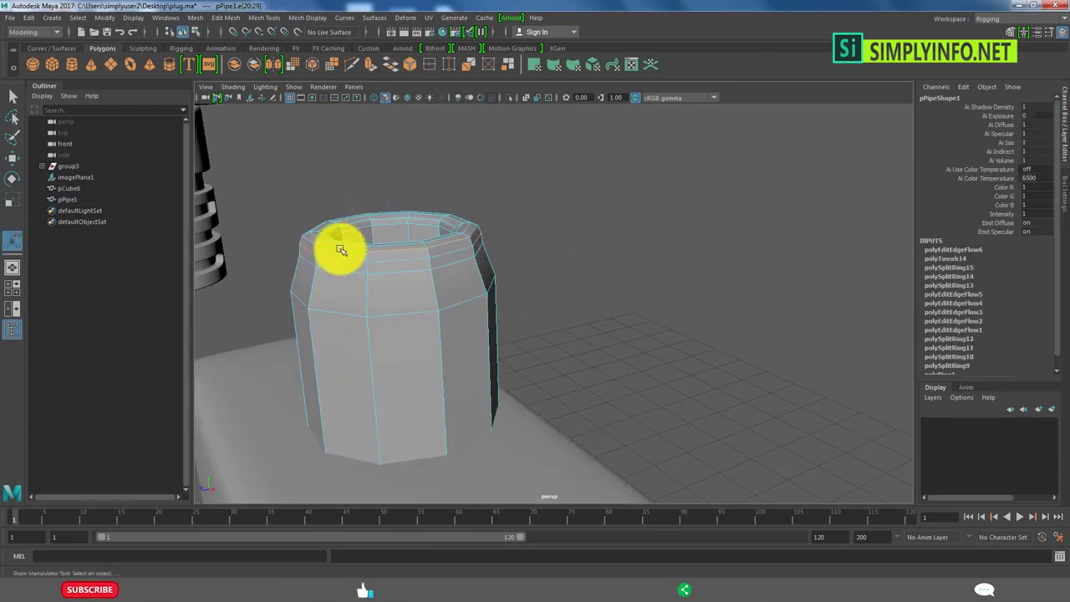
# Undo the accidental pipe move and the recent edge-flow edits on the pipe.
pyautogui.click(513, 220)
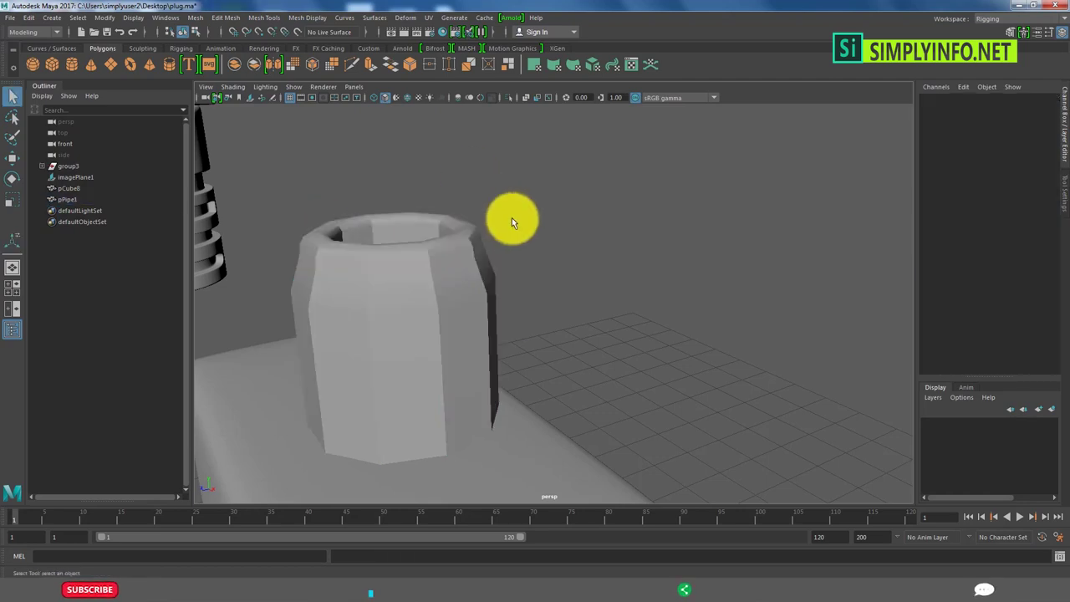
pyautogui.moveTo(514, 220)
pyautogui.keyDown('alt'); pyautogui.mouseDown()
pyautogui.moveTo(452, 258)
pyautogui.moveTo(376, 261)
pyautogui.mouseUp(); pyautogui.keyUp('alt')
pyautogui.click(376, 260)
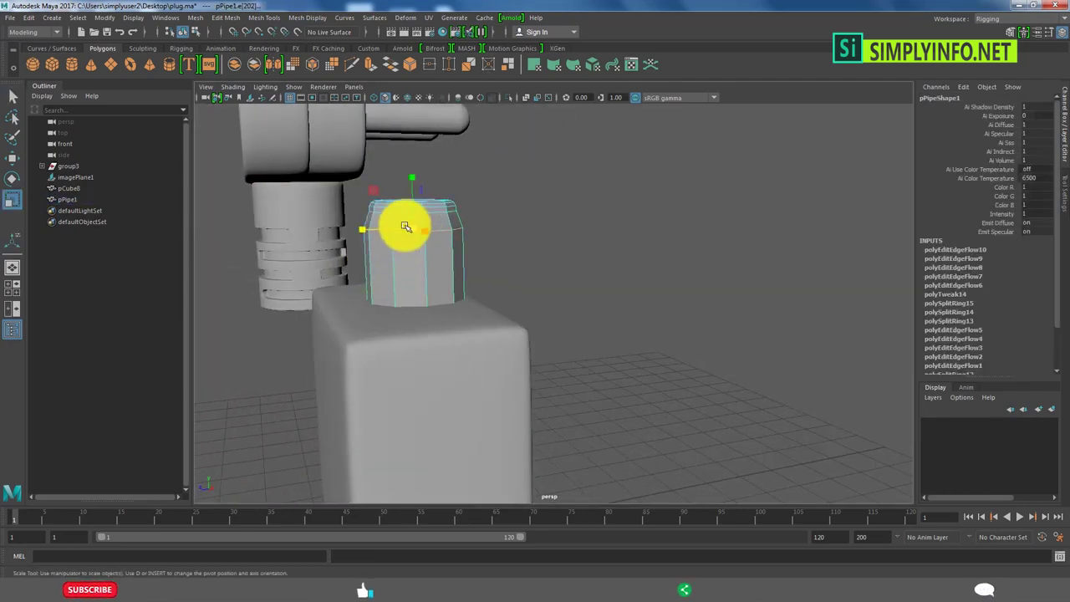
pyautogui.click(496, 222)
pyautogui.keyDown('alt'); pyautogui.moveTo(496, 223); pyautogui.dragTo(546, 248); pyautogui.keyUp('alt')
pyautogui.click(547, 249)
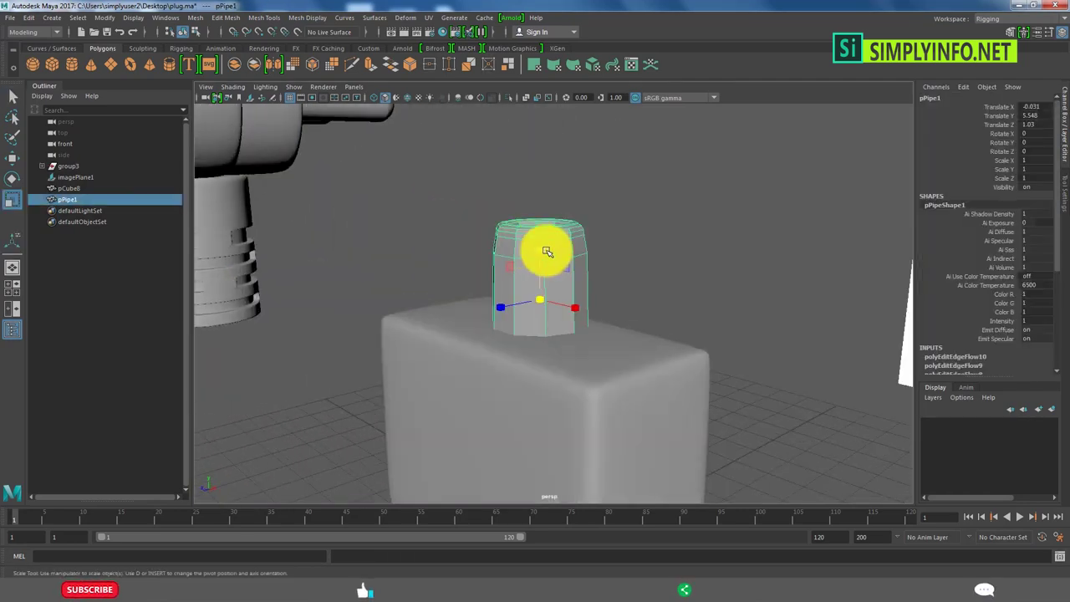
pyautogui.click(664, 249)
pyautogui.moveTo(664, 249)
pyautogui.keyDown('alt'); pyautogui.mouseDown()
pyautogui.moveTo(520, 310)
pyautogui.moveTo(597, 270)
pyautogui.moveTo(557, 219)
pyautogui.mouseUp(); pyautogui.keyUp('alt')
pyautogui.click(558, 271)
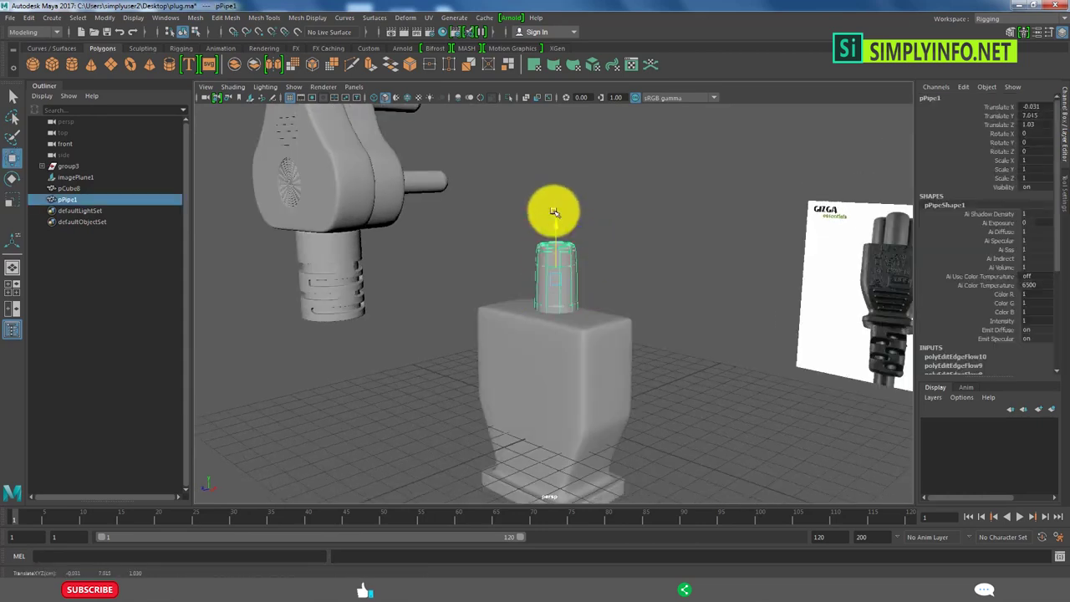
pyautogui.hotkey('ctrl', 'z')
pyautogui.hotkey('ctrl', 'z')
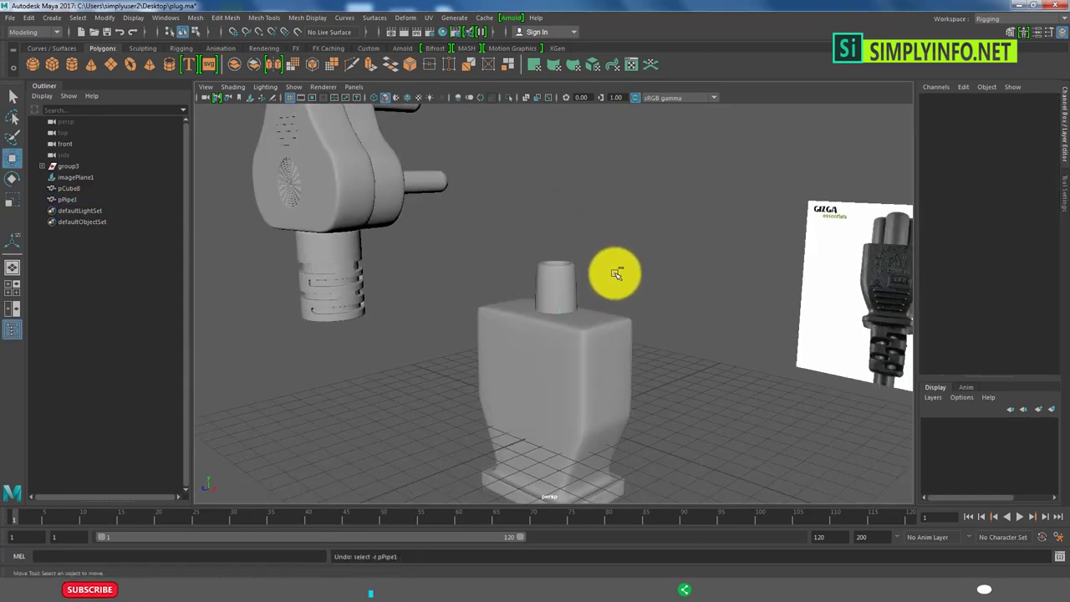
pyautogui.hotkey('ctrl', 'z')
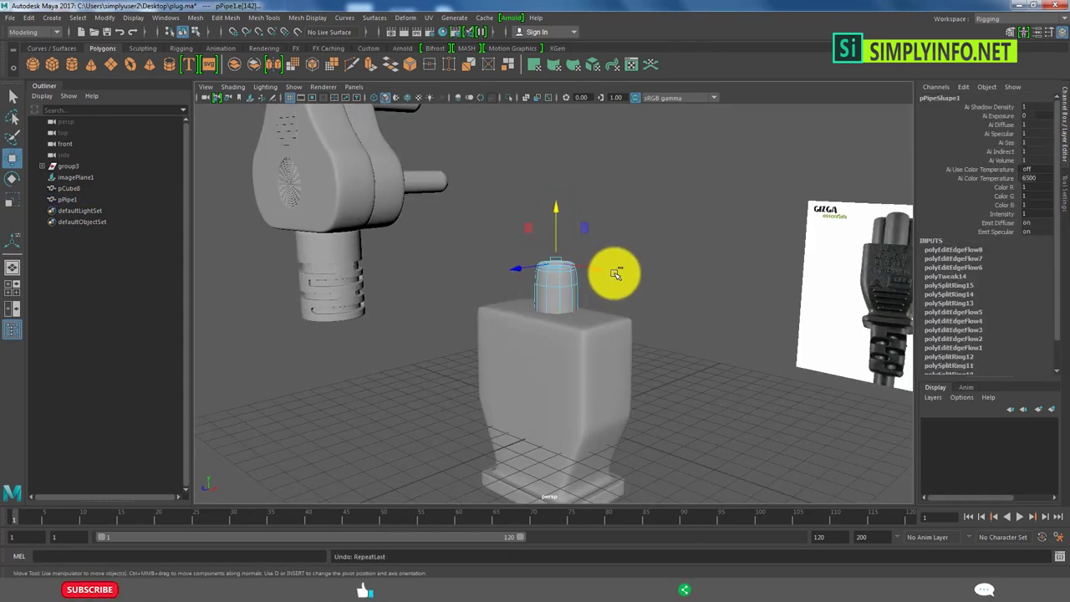
pyautogui.hotkey('ctrl', 'z')
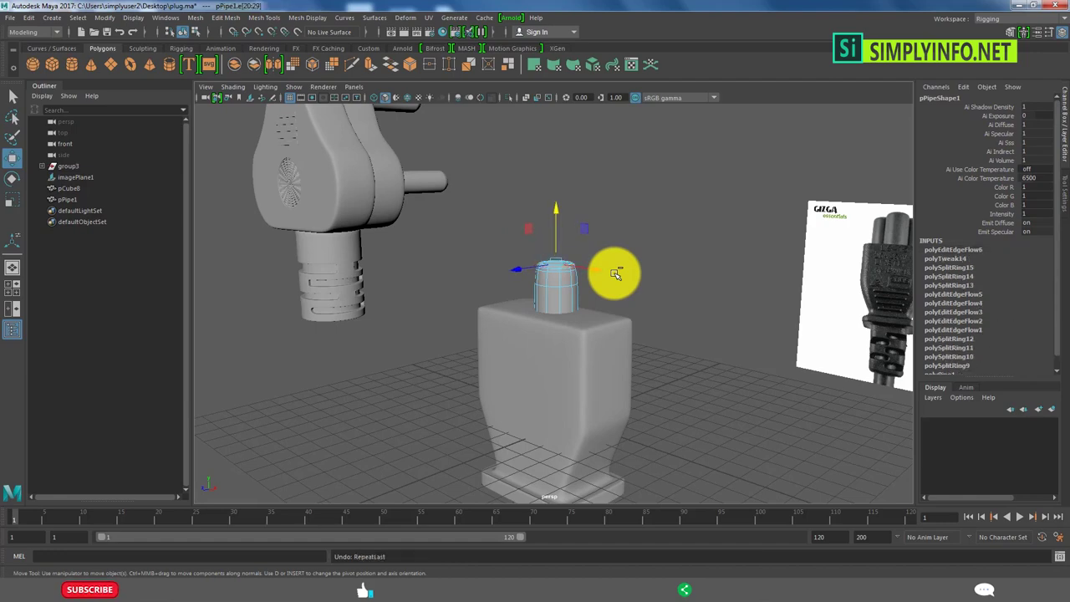
pyautogui.hotkey('ctrl', 'z')
pyautogui.hotkey('ctrl', 'z')
pyautogui.hotkey('ctrl', 'z')
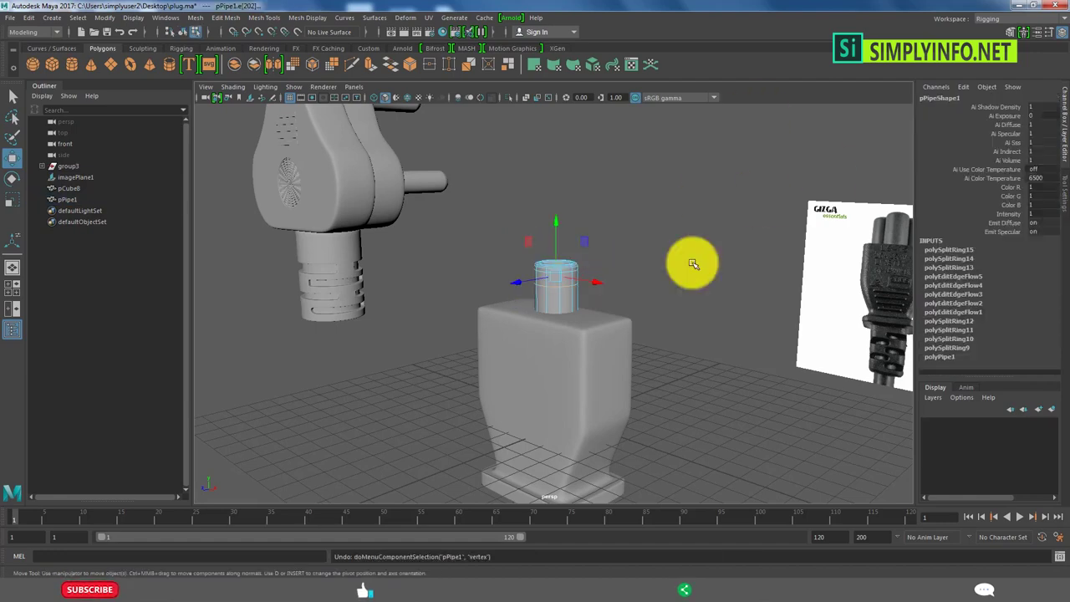
# In the front view, raise the pipe to Translate Y 5.982 and stretch it to Scale Y 1.278.
pyautogui.press('f')
pyautogui.press('F8')
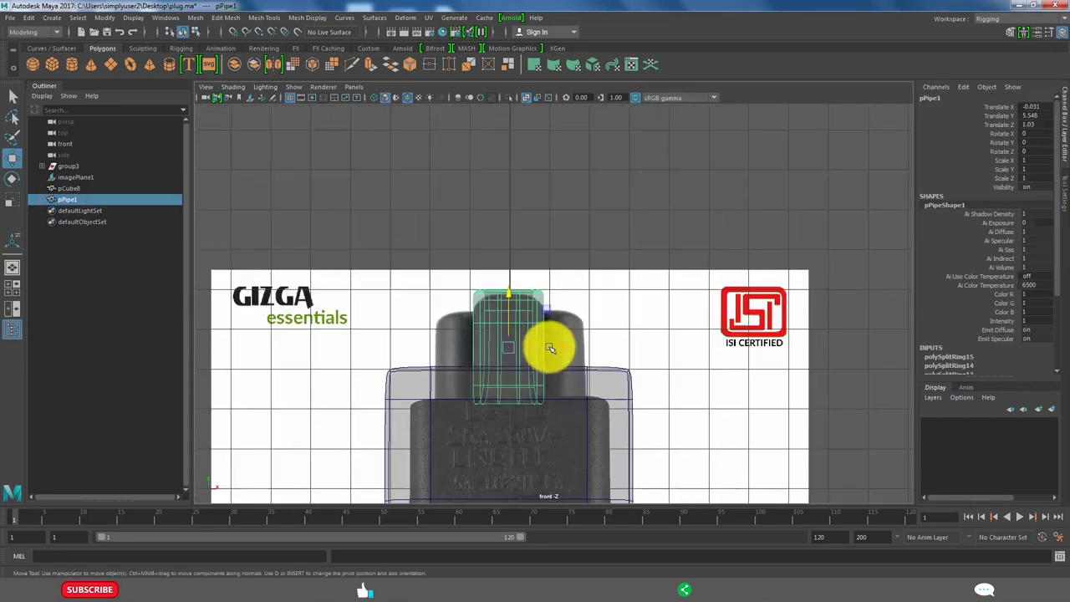
pyautogui.moveTo(549, 348)
pyautogui.mouseDown(button='middle')
pyautogui.moveTo(508, 282)
pyautogui.moveTo(510, 263)
pyautogui.mouseUp(button='middle')
pyautogui.press('r')
pyautogui.moveTo(514, 324); pyautogui.dragTo(514, 253, button='middle')
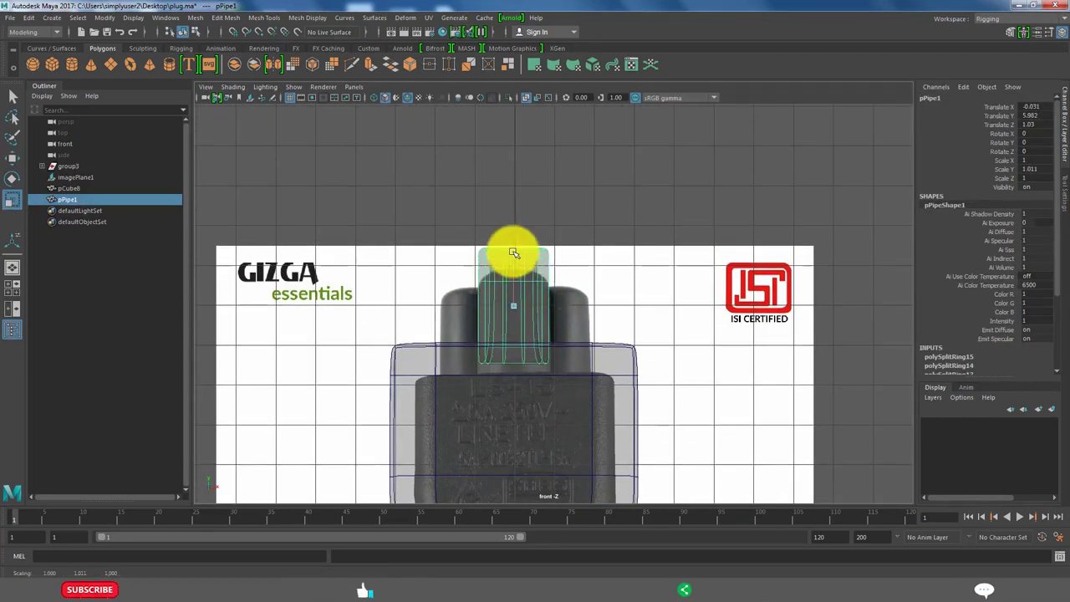
pyautogui.scroll(-3, 535, 334)
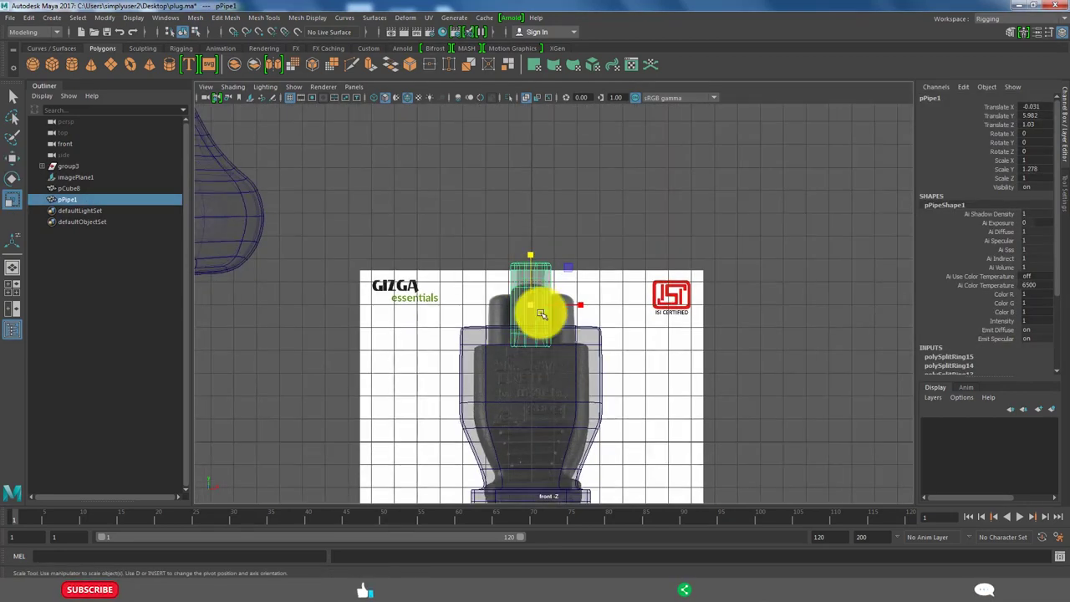
# Duplicate the pipe twice and offset the copies to test pin positions.
pyautogui.press('w')
pyautogui.hotkey('ctrl', 'd')
pyautogui.moveTo(542, 314)
pyautogui.mouseDown(button='middle')
pyautogui.moveTo(505, 314)
pyautogui.moveTo(616, 315)
pyautogui.mouseUp(button='middle')
pyautogui.hotkey('ctrl', 'd')
pyautogui.press('space')
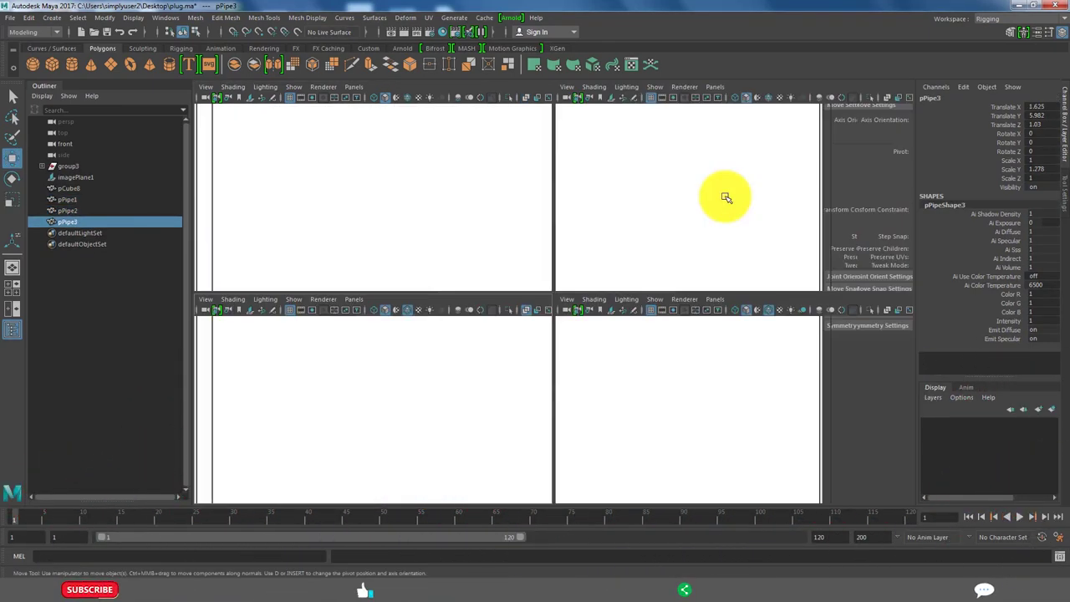
pyautogui.press('space')
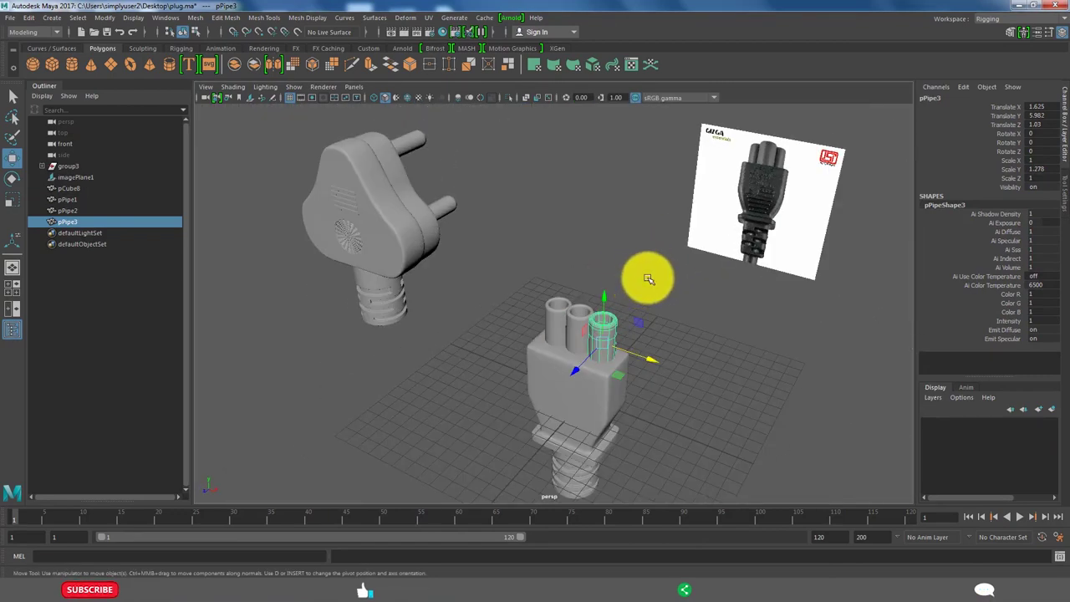
pyautogui.moveTo(575, 324)
pyautogui.keyDown('alt'); pyautogui.mouseDown()
pyautogui.moveTo(521, 354)
pyautogui.moveTo(492, 327)
pyautogui.mouseUp(); pyautogui.keyUp('alt')
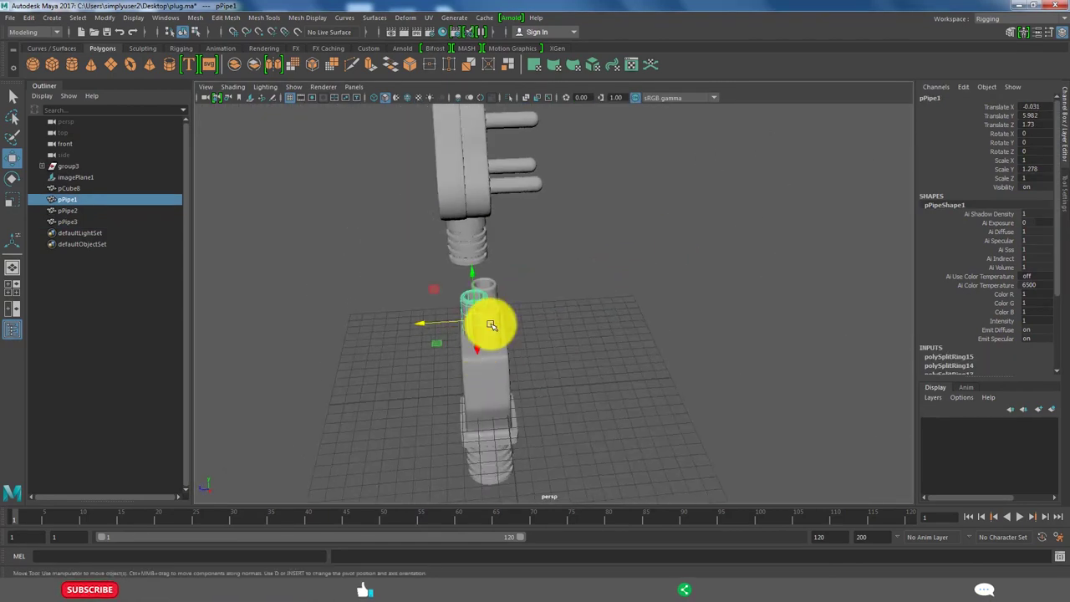
pyautogui.moveTo(493, 327); pyautogui.dragTo(461, 334, button='middle')
pyautogui.keyDown('alt'); pyautogui.moveTo(460, 334); pyautogui.dragTo(484, 284); pyautogui.keyUp('alt')
pyautogui.keyDown('alt'); pyautogui.moveTo(421, 312); pyautogui.dragTo(502, 250); pyautogui.keyUp('alt')
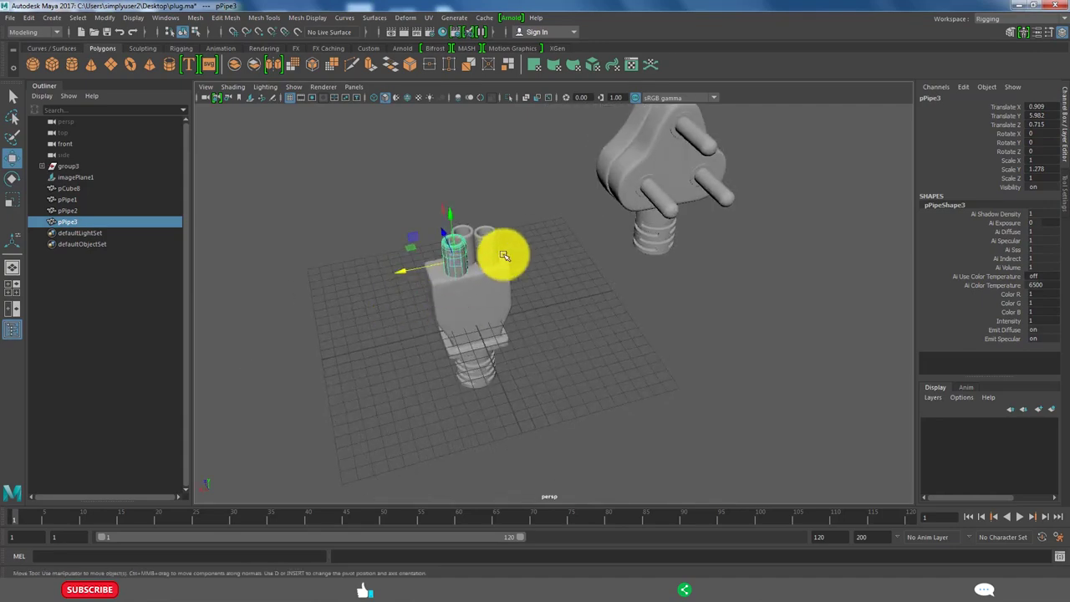
# Delete the two duplicate pipes and reselect the original pipe.
pyautogui.click(481, 286)
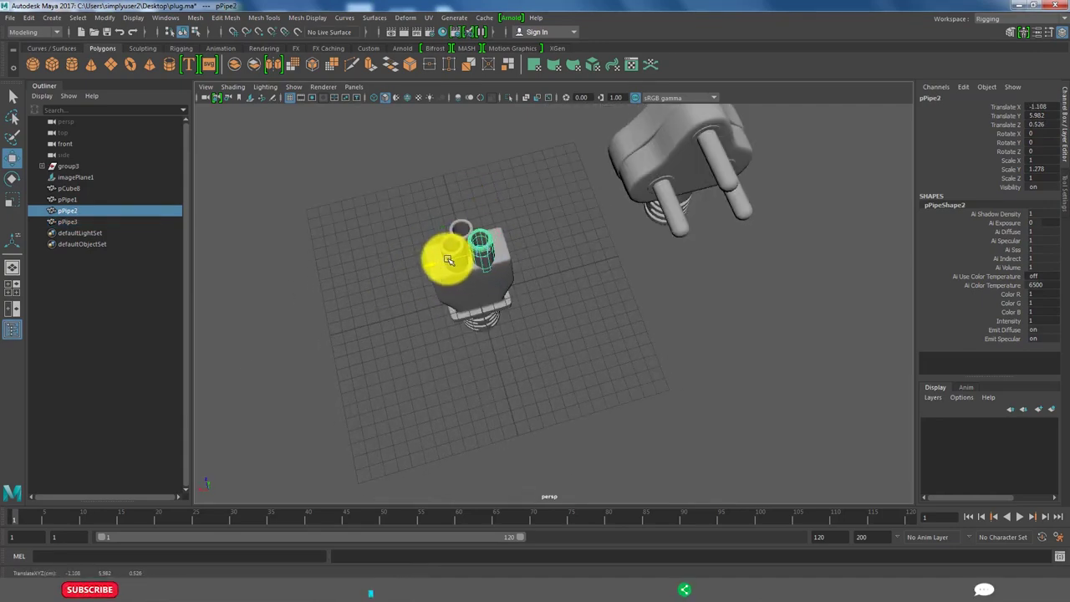
pyautogui.click(453, 267)
pyautogui.moveTo(453, 267)
pyautogui.keyDown('alt'); pyautogui.mouseDown()
pyautogui.moveTo(496, 293)
pyautogui.moveTo(515, 258)
pyautogui.moveTo(544, 349)
pyautogui.moveTo(630, 240)
pyautogui.moveTo(454, 251)
pyautogui.moveTo(464, 226)
pyautogui.mouseUp(); pyautogui.keyUp('alt')
pyautogui.click(544, 348)
pyautogui.click(454, 251)
pyautogui.press('Delete')
pyautogui.click(450, 264)
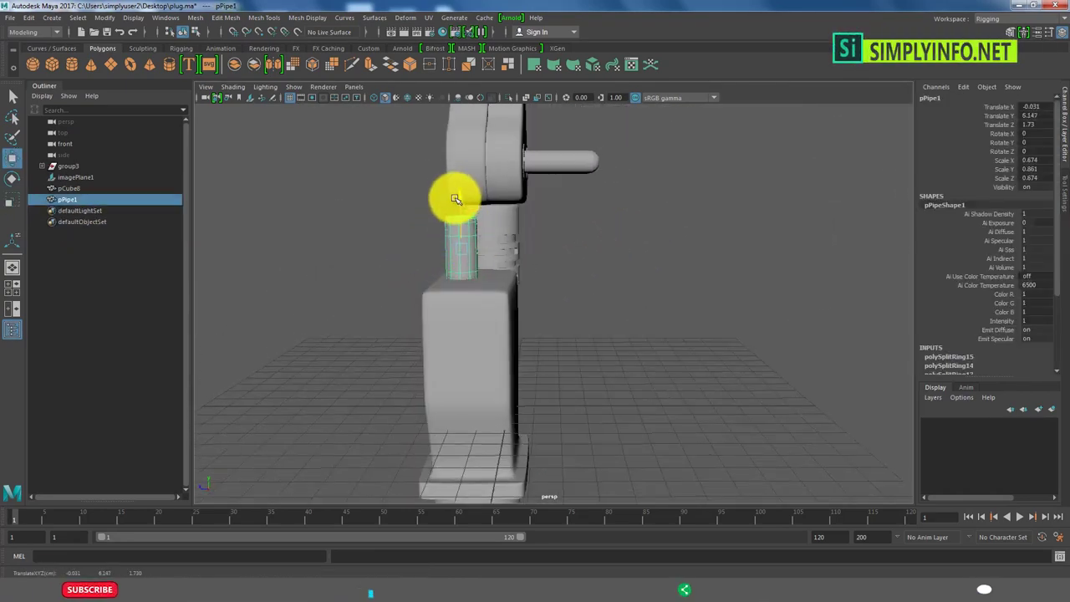
# In the front view, stretch the pipe taller to Scale 0.857/1.216/0.857 to match the reference pin.
pyautogui.press('space')
pyautogui.press('space')
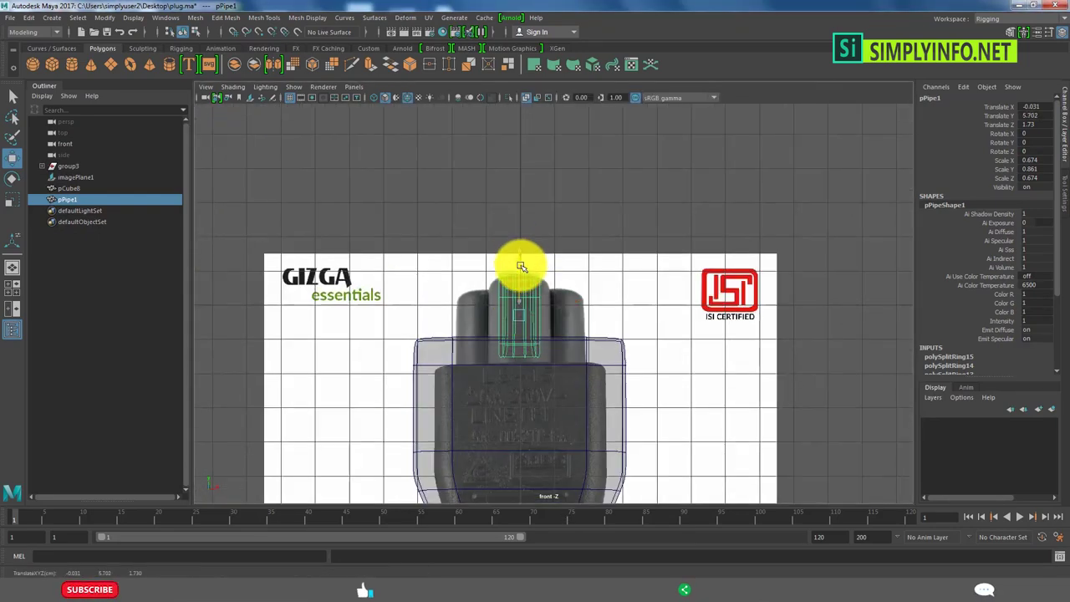
pyautogui.moveTo(546, 321)
pyautogui.mouseDown()
pyautogui.moveTo(515, 270)
pyautogui.moveTo(574, 310)
pyautogui.moveTo(516, 346)
pyautogui.moveTo(463, 345)
pyautogui.moveTo(490, 342)
pyautogui.moveTo(490, 275)
pyautogui.moveTo(496, 286)
pyautogui.mouseUp()
pyautogui.press('space')
pyautogui.press('space')
pyautogui.click(515, 346)
# Duplicate the pipe as pPipe2 and select both pipes.
pyautogui.click(556, 324)
pyautogui.keyDown('alt'); pyautogui.moveTo(556, 323); pyautogui.dragTo(490, 292); pyautogui.keyUp('alt')
pyautogui.click(509, 287)
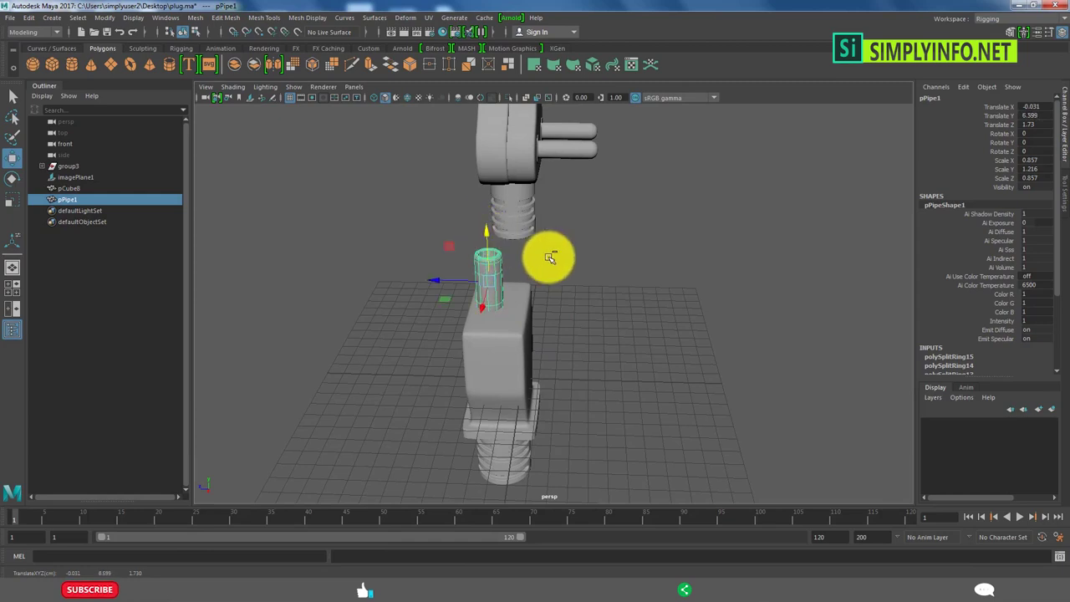
pyautogui.hotkey('ctrl', 'd')
pyautogui.keyDown('alt'); pyautogui.moveTo(549, 256); pyautogui.dragTo(554, 315, button='right'); pyautogui.keyUp('alt')
pyautogui.moveTo(554, 315)
pyautogui.keyDown('alt'); pyautogui.mouseDown()
pyautogui.moveTo(624, 289)
pyautogui.moveTo(579, 318)
pyautogui.mouseUp(); pyautogui.keyUp('alt')
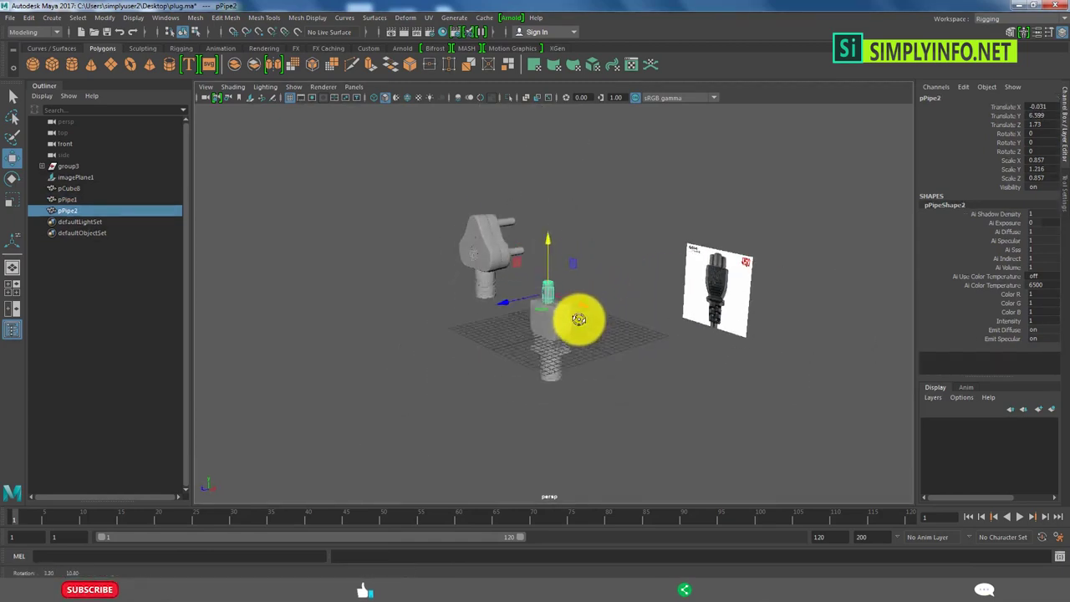
pyautogui.keyDown('alt'); pyautogui.moveTo(578, 318); pyautogui.dragTo(545, 327, button='right'); pyautogui.keyUp('alt')
pyautogui.moveTo(544, 326)
pyautogui.keyDown('alt'); pyautogui.mouseDown()
pyautogui.moveTo(551, 313)
pyautogui.moveTo(530, 329)
pyautogui.moveTo(557, 313)
pyautogui.mouseUp(); pyautogui.keyUp('alt')
pyautogui.keyDown('alt'); pyautogui.moveTo(557, 313); pyautogui.dragTo(562, 336, button='right'); pyautogui.keyUp('alt')
pyautogui.keyDown('shift'); pyautogui.click(562, 336); pyautogui.keyUp('shift')
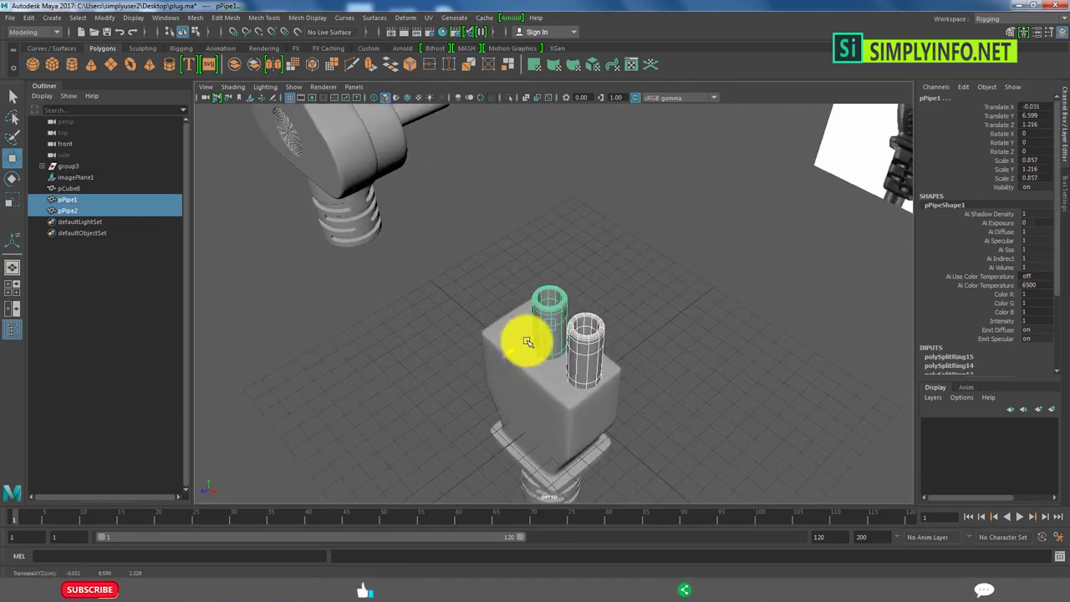
# Move a pipe back between the front two pins so the three pins form a triangle.
pyautogui.press('w')
pyautogui.moveTo(528, 342)
pyautogui.keyDown('alt'); pyautogui.mouseDown()
pyautogui.moveTo(442, 326)
pyautogui.moveTo(456, 293)
pyautogui.moveTo(420, 268)
pyautogui.moveTo(460, 231)
pyautogui.moveTo(497, 275)
pyautogui.moveTo(525, 376)
pyautogui.moveTo(536, 277)
pyautogui.moveTo(516, 221)
pyautogui.mouseUp(); pyautogui.keyUp('alt')
pyautogui.moveTo(451, 252)
pyautogui.mouseDown()
pyautogui.moveTo(504, 221)
pyautogui.moveTo(566, 262)
pyautogui.moveTo(524, 252)
pyautogui.moveTo(619, 432)
pyautogui.moveTo(592, 346)
pyautogui.mouseUp()
pyautogui.click(585, 346)
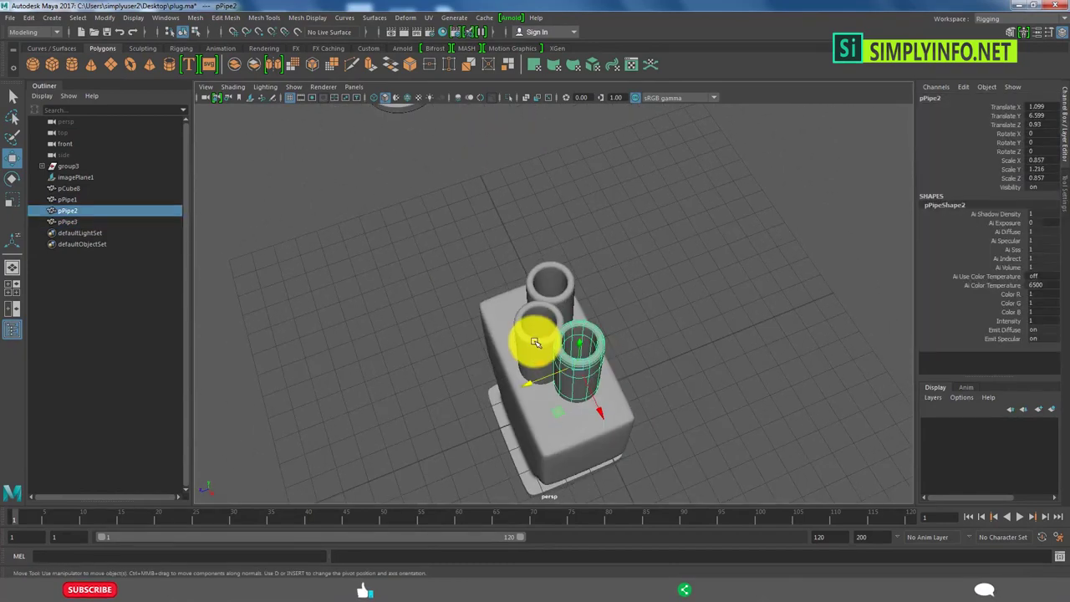
pyautogui.click(566, 336)
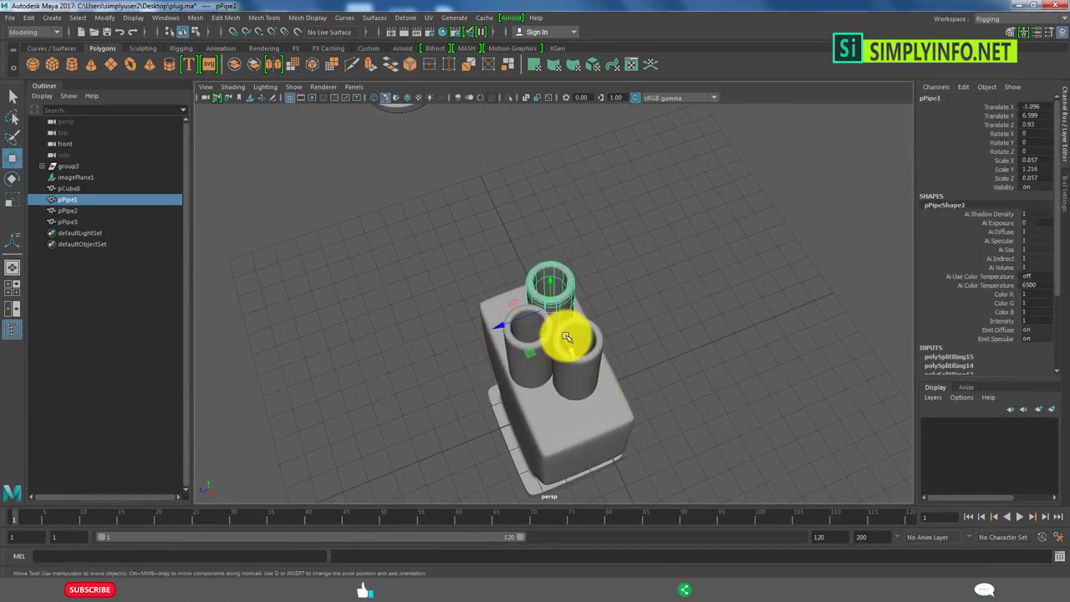
pyautogui.click(576, 369)
pyautogui.click(566, 308)
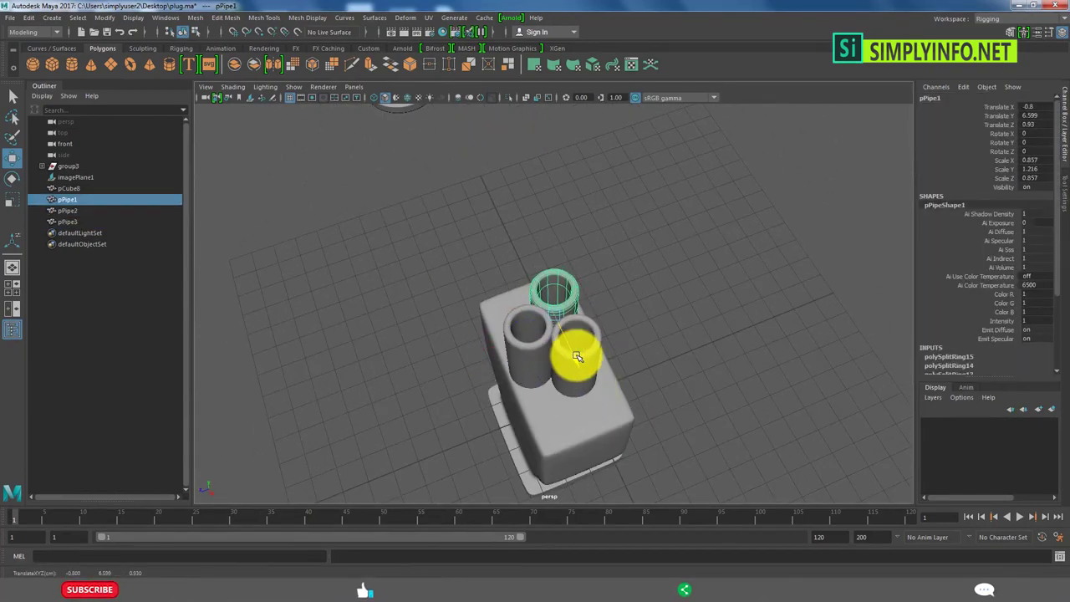
pyautogui.click(591, 380)
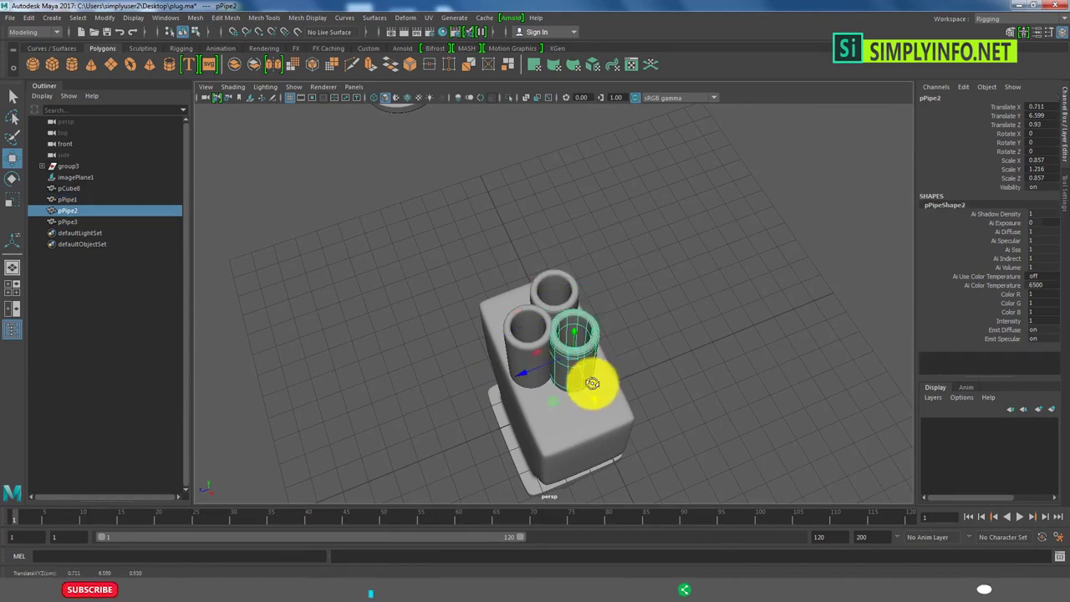
# Check the triangular pin layout from several angles, selecting the front and back pipes.
pyautogui.keyDown('alt'); pyautogui.moveTo(592, 382); pyautogui.dragTo(520, 292); pyautogui.keyUp('alt')
pyautogui.click(521, 292)
pyautogui.click(483, 277)
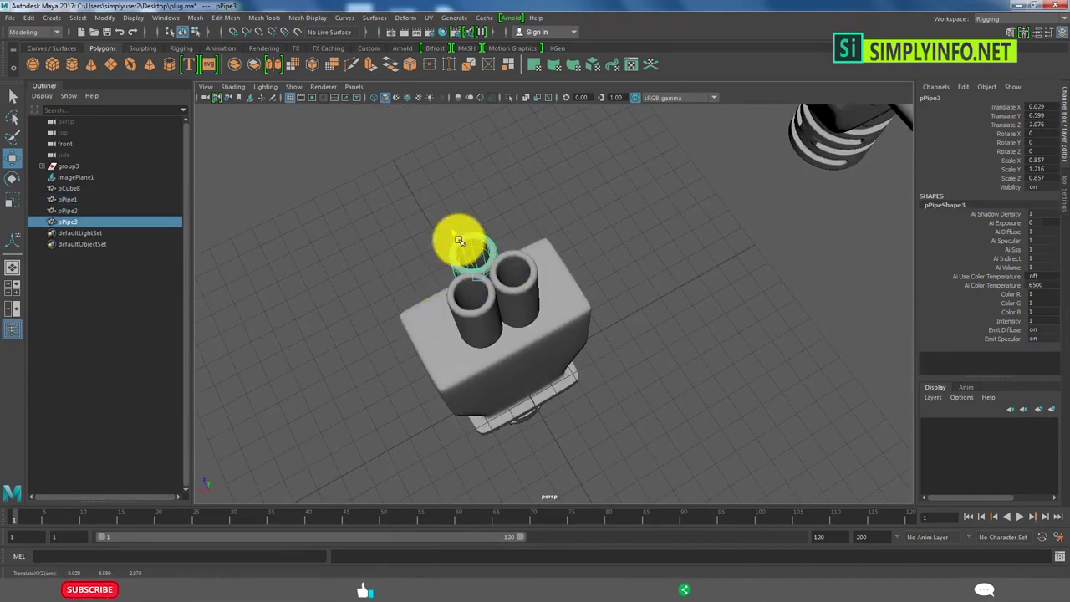
pyautogui.keyDown('alt'); pyautogui.moveTo(460, 242); pyautogui.dragTo(614, 275); pyautogui.keyUp('alt')
pyautogui.keyDown('shift'); pyautogui.click(569, 298); pyautogui.keyUp('shift')
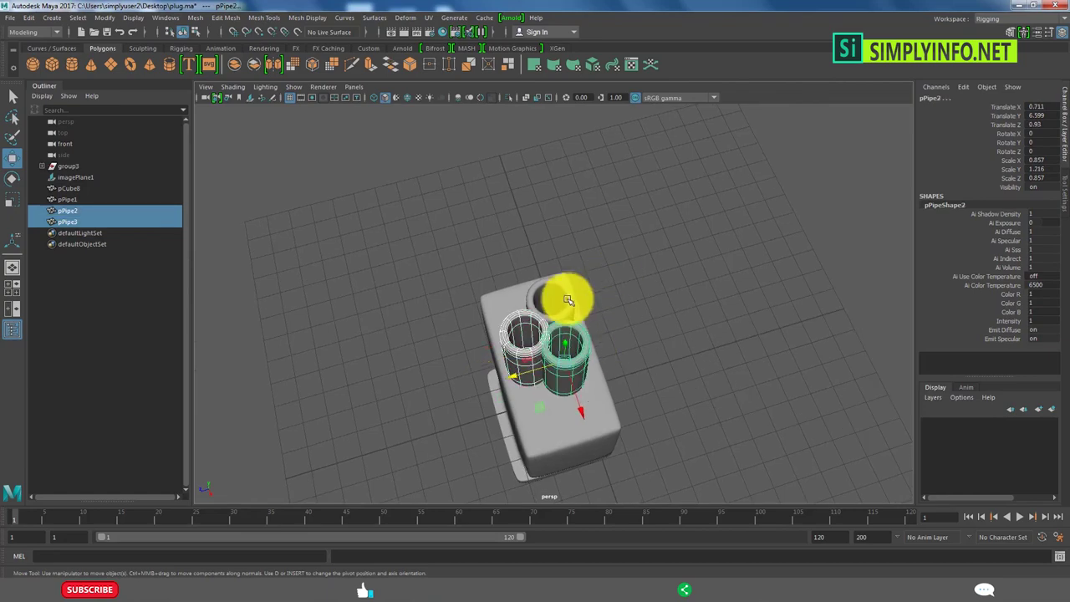
pyautogui.click(668, 303)
pyautogui.moveTo(520, 322)
pyautogui.keyDown('alt'); pyautogui.mouseDown()
pyautogui.moveTo(668, 304)
pyautogui.moveTo(657, 279)
pyautogui.moveTo(635, 290)
pyautogui.moveTo(644, 298)
pyautogui.mouseUp(); pyautogui.keyUp('alt')
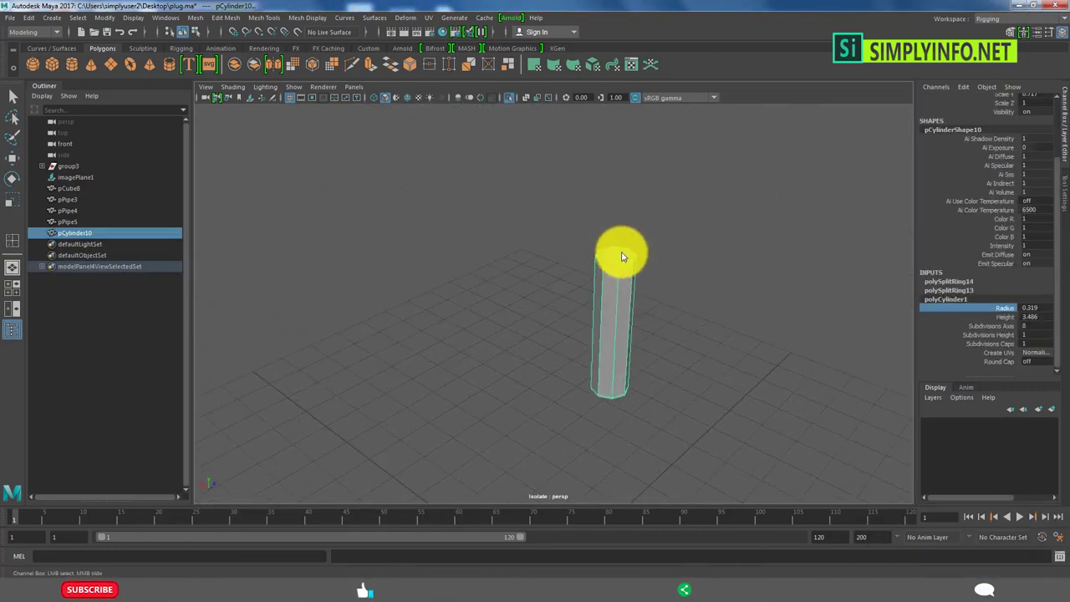
# Extrude the pin cylinder's top faces and raise them to lengthen the pin.
pyautogui.press('F9')
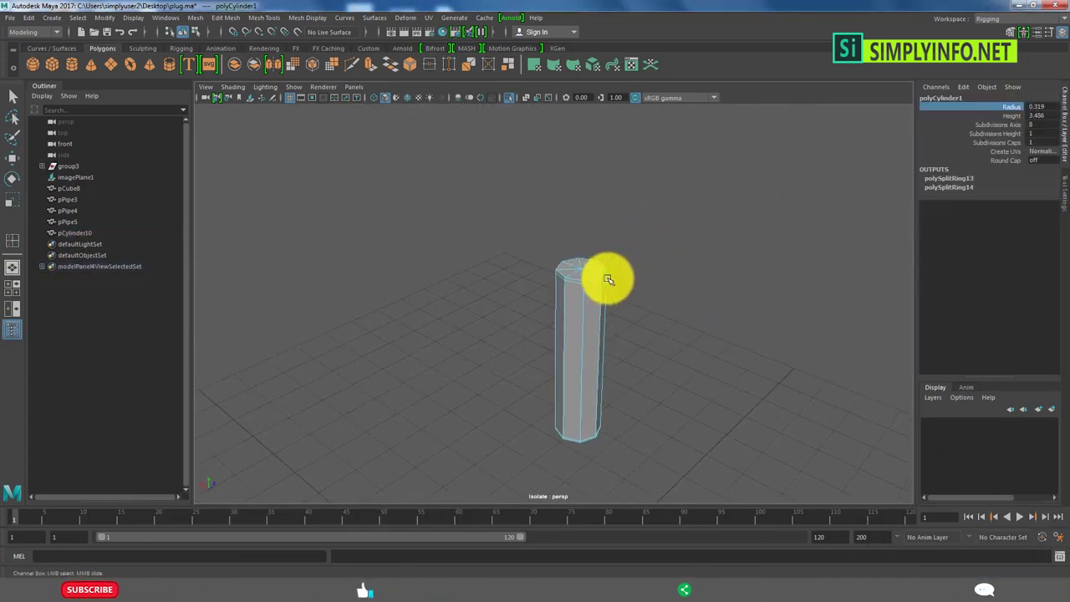
pyautogui.click(582, 266)
pyautogui.keyDown('shift'); pyautogui.moveTo(597, 251); pyautogui.dragTo(605, 310, button='right'); pyautogui.keyUp('shift')
pyautogui.hotkey('ctrl', 'z')
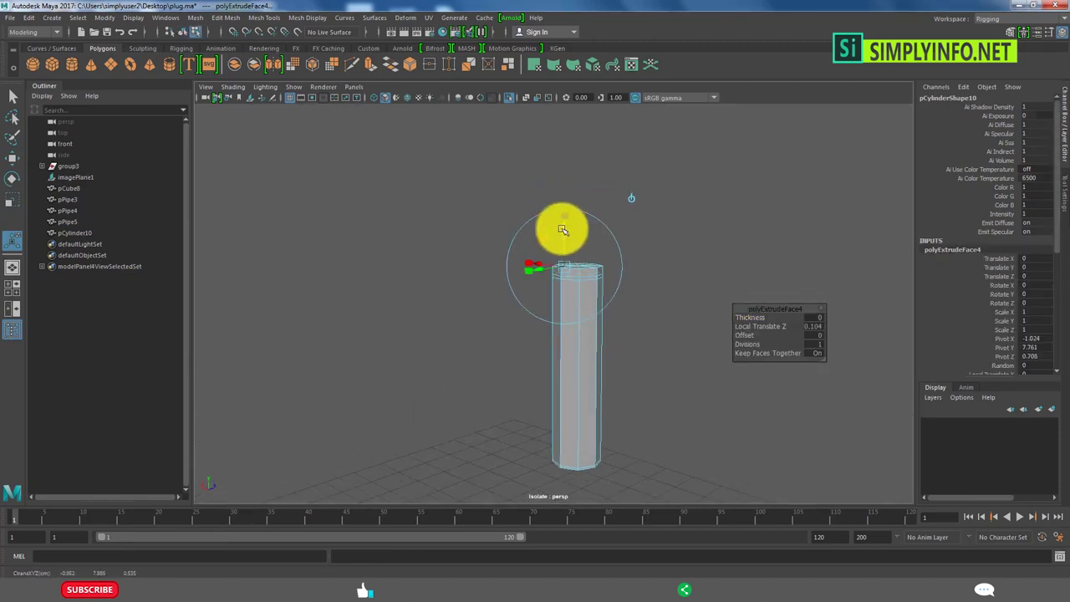
pyautogui.press('r')
pyautogui.press('w')
pyautogui.keyDown('shift'); pyautogui.moveTo(574, 266); pyautogui.dragTo(576, 232); pyautogui.keyUp('shift')
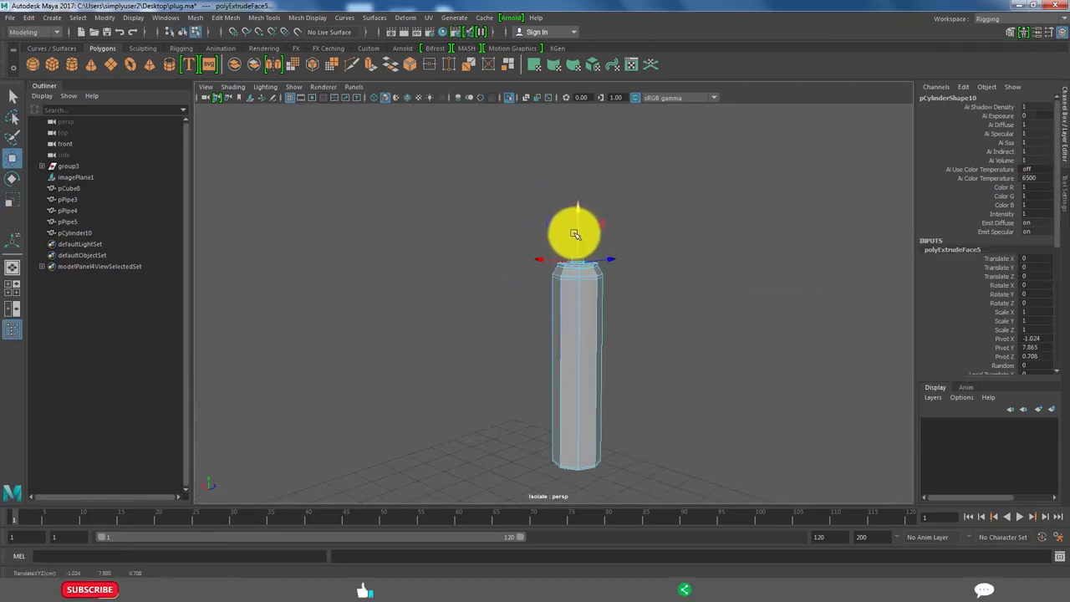
# Insert an edge loop near the pin's top and apply Edit Edge Flow to dome it.
pyautogui.press('F8')
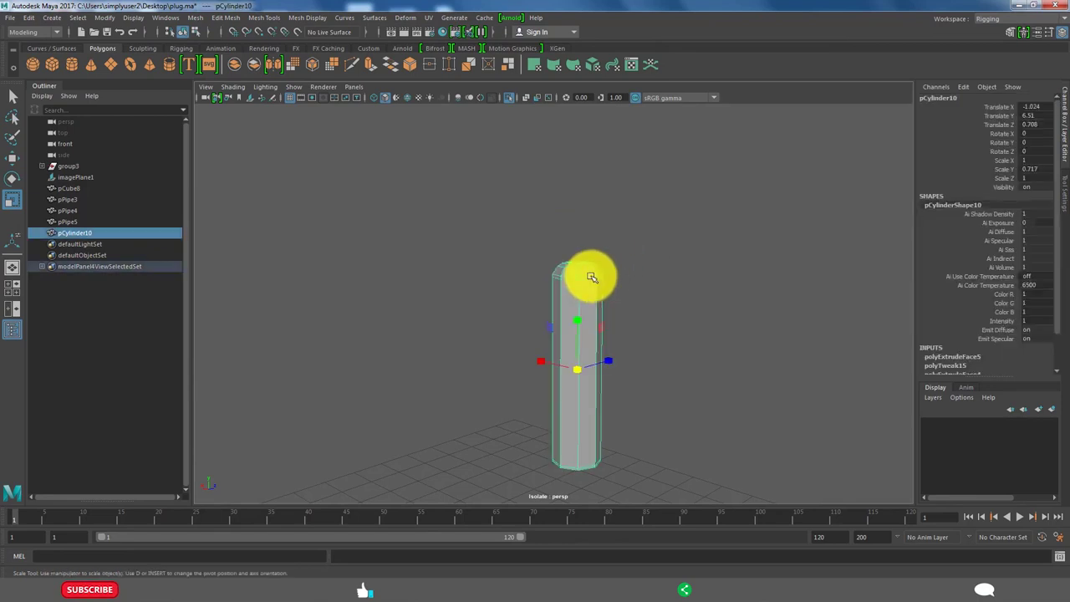
pyautogui.keyDown('shift'); pyautogui.moveTo(592, 275); pyautogui.dragTo(573, 286, button='right'); pyautogui.keyUp('shift')
pyautogui.press('w')
pyautogui.click(585, 341)
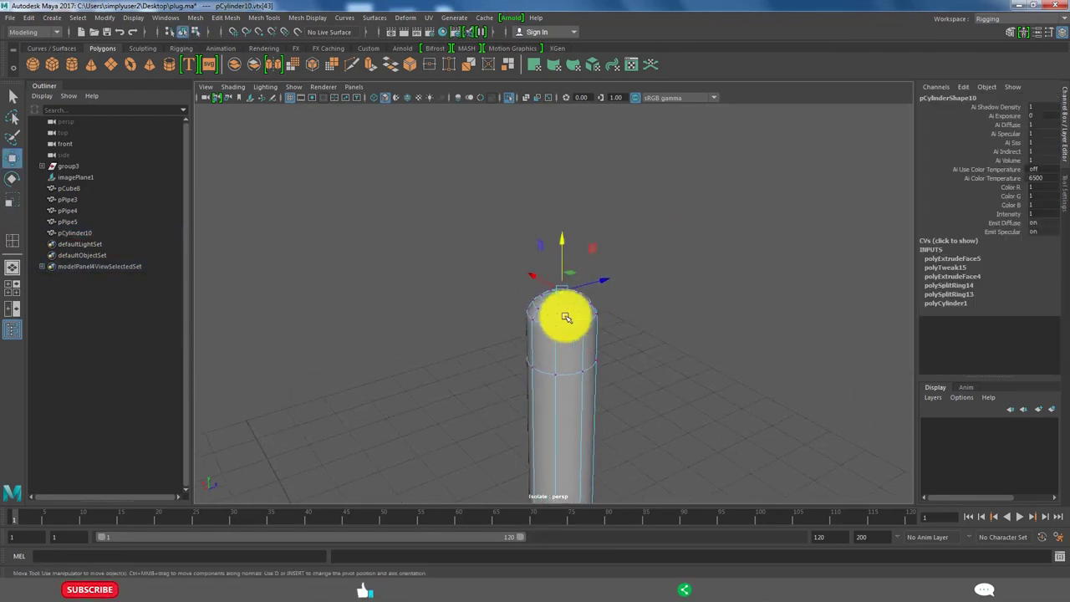
pyautogui.keyDown('shift'); pyautogui.moveTo(568, 292); pyautogui.dragTo(555, 376, button='right'); pyautogui.keyUp('shift')
pyautogui.press('g')
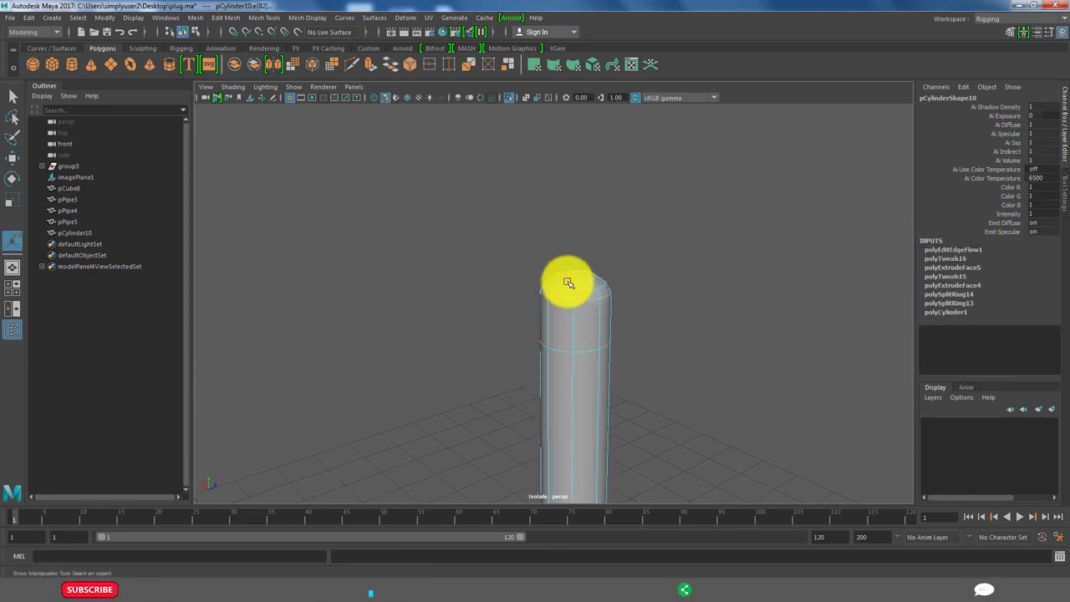
pyautogui.press('g')
pyautogui.click(620, 297)
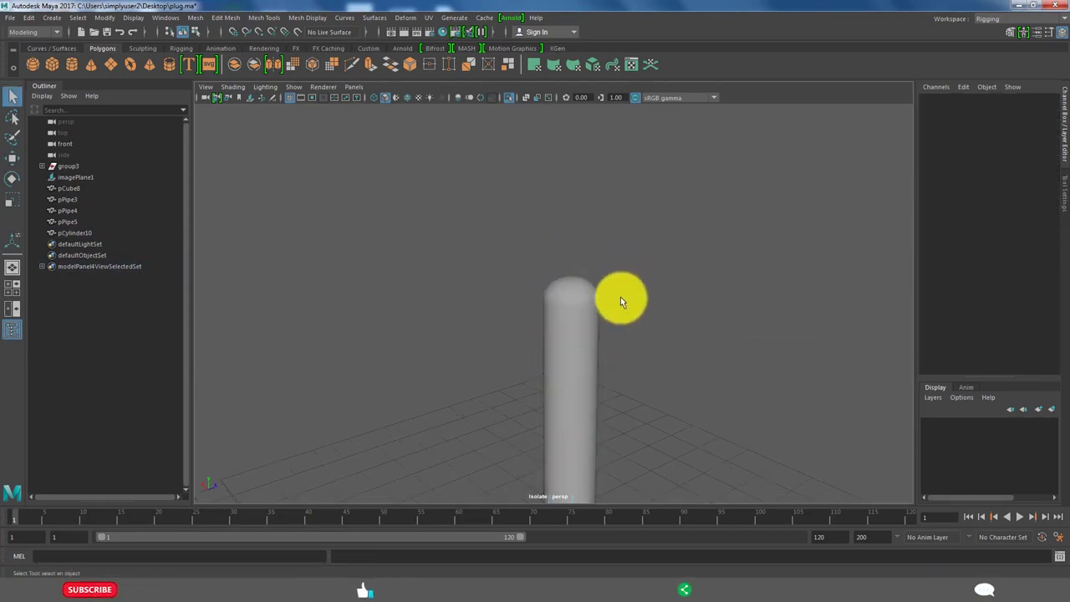
pyautogui.moveTo(621, 297)
pyautogui.keyDown('alt'); pyautogui.mouseDown()
pyautogui.moveTo(663, 318)
pyautogui.moveTo(508, 97)
pyautogui.mouseUp(); pyautogui.keyUp('alt')
pyautogui.click(681, 291)
# Turn off Isolate Select to show the whole plug and reselect the rounded pin.
pyautogui.click(507, 97)
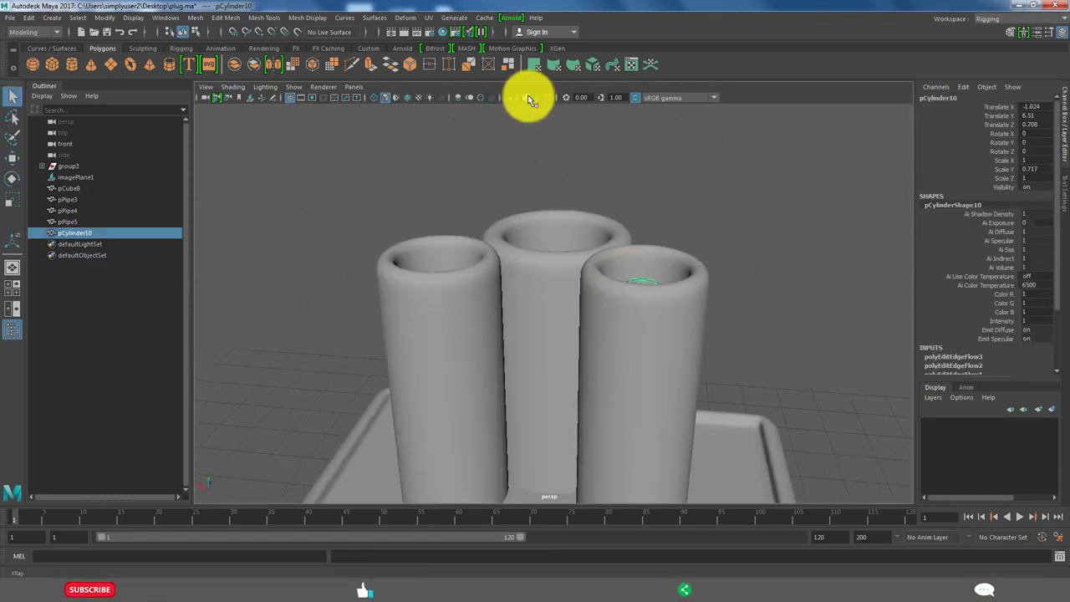
pyautogui.click(509, 97)
pyautogui.press('f')
pyautogui.moveTo(628, 316)
pyautogui.keyDown('alt'); pyautogui.mouseDown()
pyautogui.moveTo(611, 303)
pyautogui.moveTo(603, 321)
pyautogui.moveTo(617, 306)
pyautogui.mouseUp(); pyautogui.keyUp('alt')
pyautogui.click(600, 287)
pyautogui.click(507, 97)
pyautogui.click(593, 330)
pyautogui.press('space')
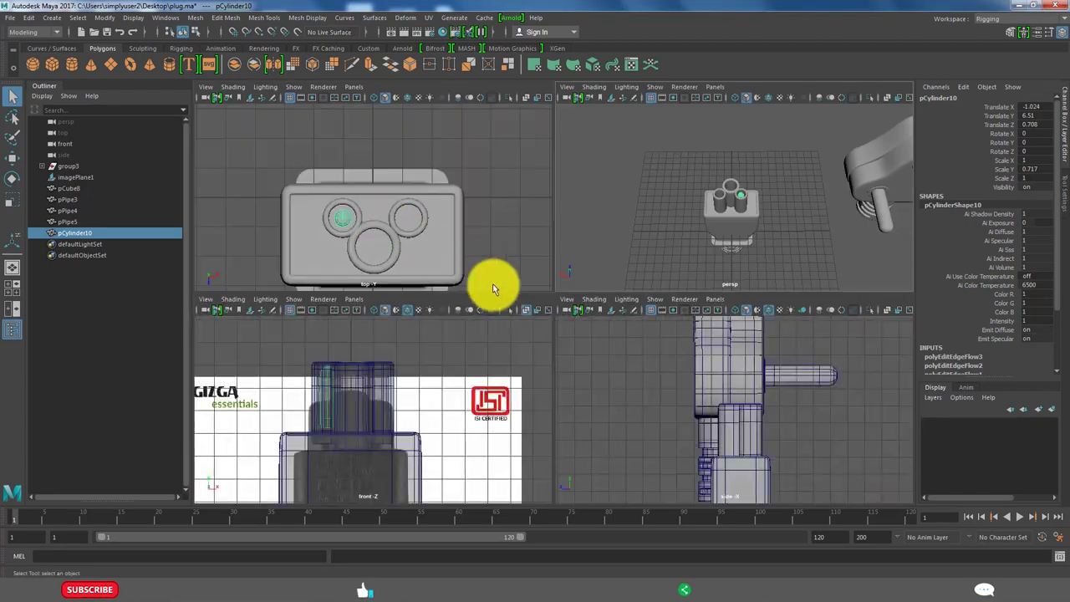
pyautogui.press('space')
# Duplicate the domed pin and position the copy in another pipe in top view.
pyautogui.hotkey('ctrl', 'd')
pyautogui.press('w')
pyautogui.moveTo(552, 340); pyautogui.dragTo(521, 371)
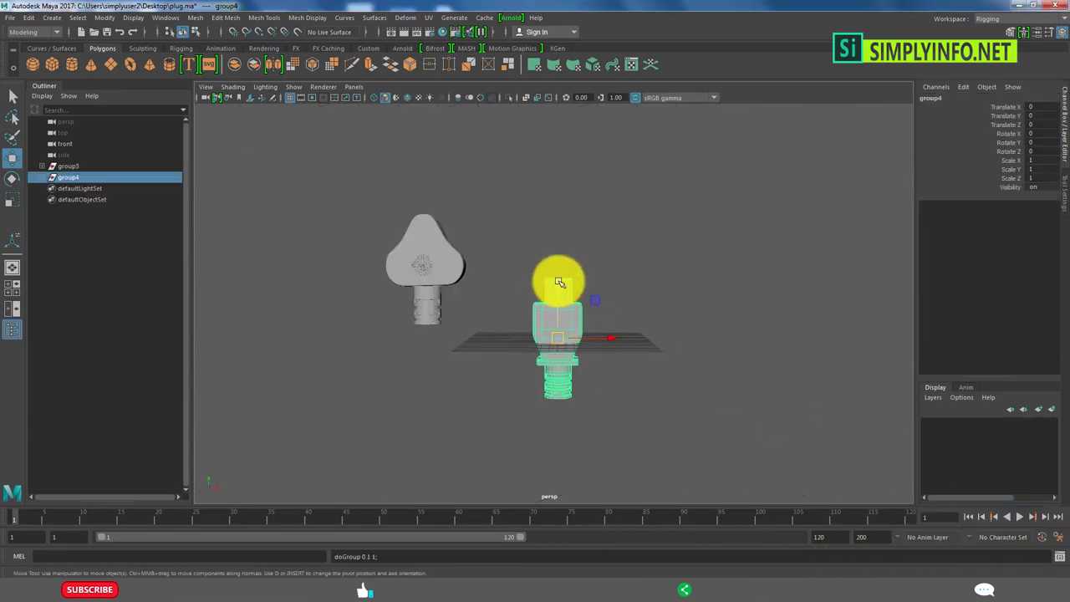
# Frame both plug groups in the front view and start the EP Curve Tool.
pyautogui.click(695, 321)
pyautogui.keyDown('alt'); pyautogui.moveTo(695, 321); pyautogui.dragTo(478, 251); pyautogui.keyUp('alt')
pyautogui.moveTo(585, 335); pyautogui.dragTo(497, 196)
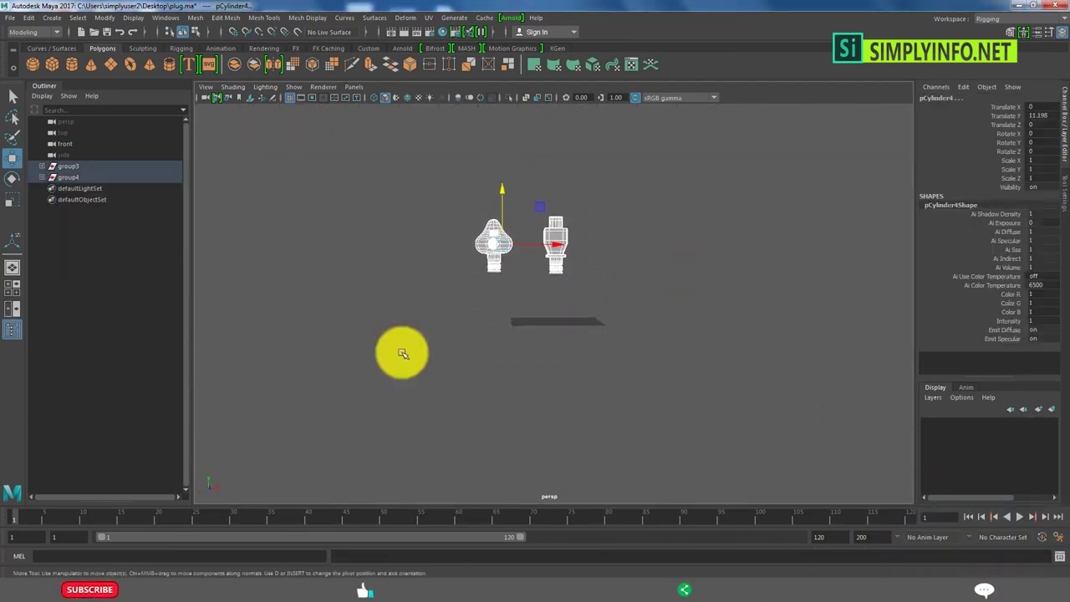
pyautogui.press('space')
pyautogui.press('space')
pyautogui.press('f')
pyautogui.click(460, 326)
pyautogui.click(38, 19)
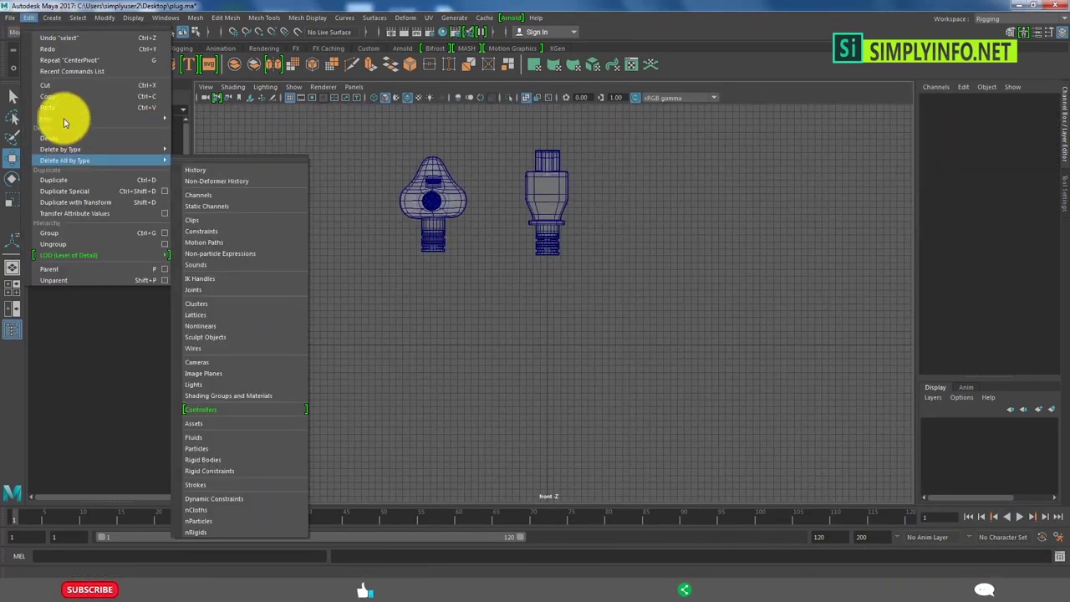
pyautogui.click(222, 125)
# Draw an EP curve from below the left plug to the right plug.
pyautogui.click(356, 278)
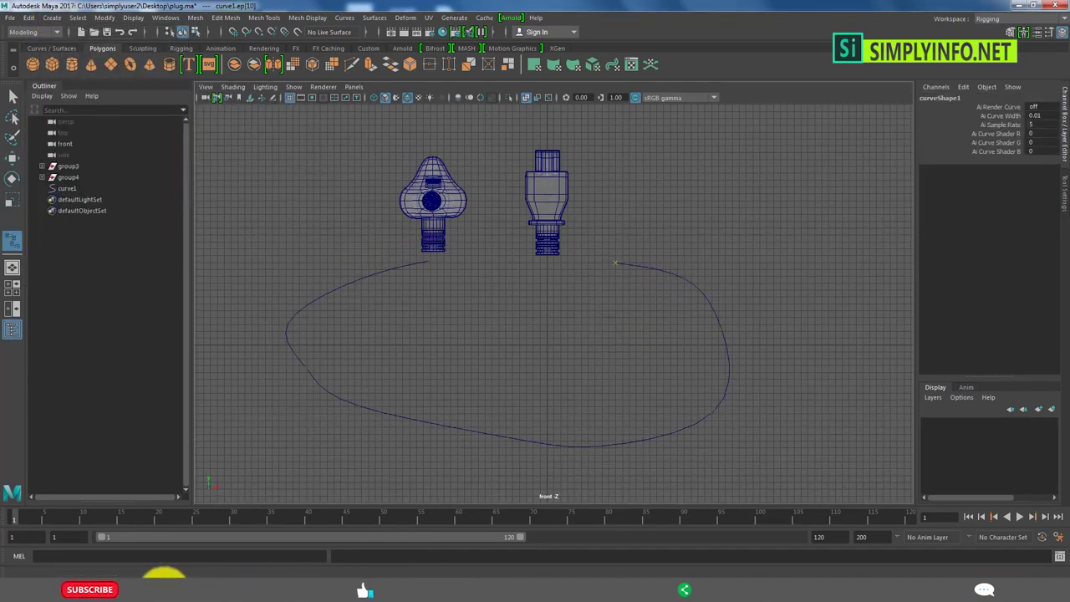
pyautogui.click(601, 301)
pyautogui.click(611, 368)
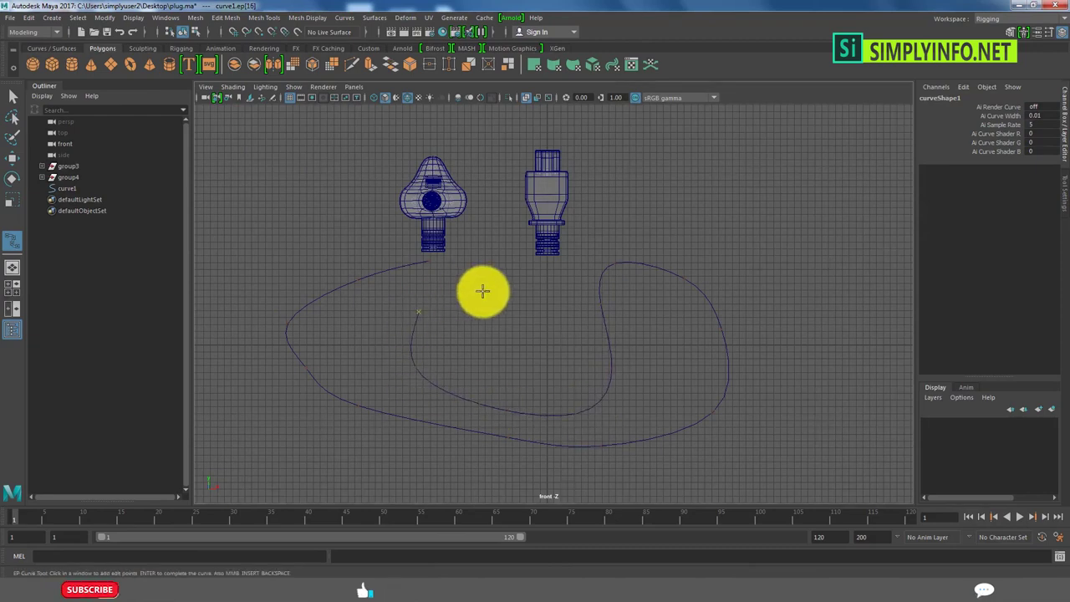
pyautogui.moveTo(566, 327); pyautogui.dragTo(554, 264)
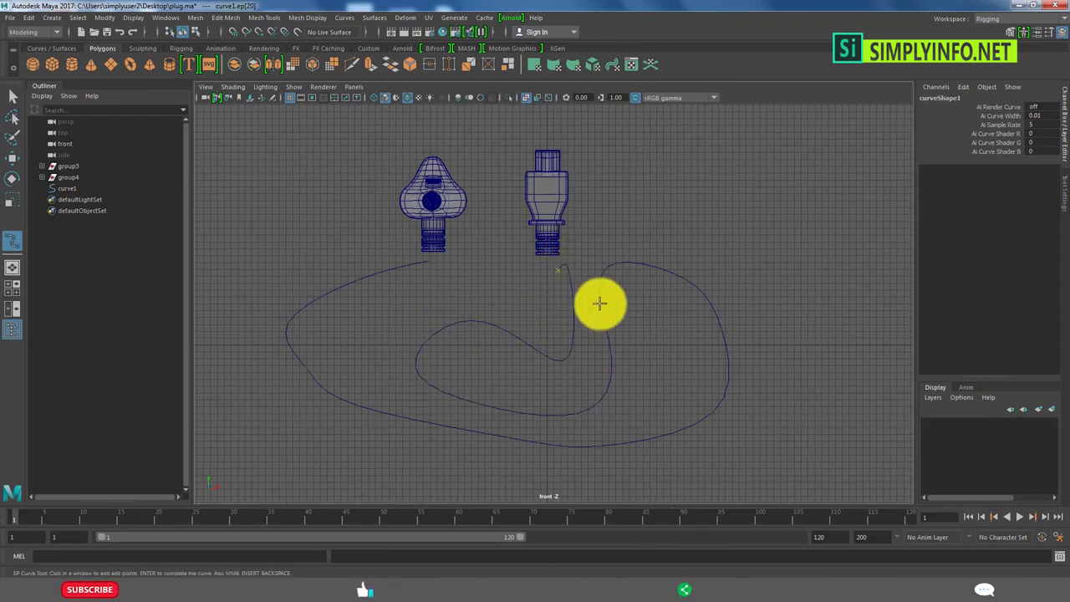
pyautogui.press('Return')
# Move the curve's control vertices to shape the cable's lower and inner loops.
pyautogui.press('w')
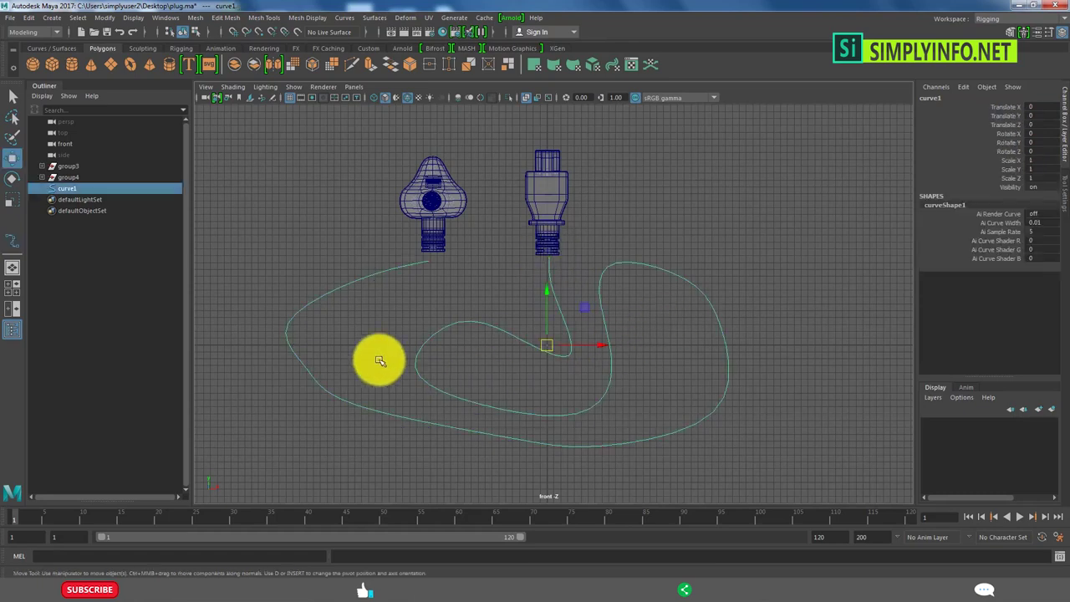
pyautogui.press('F8')
pyautogui.click(316, 369)
pyautogui.click(500, 453)
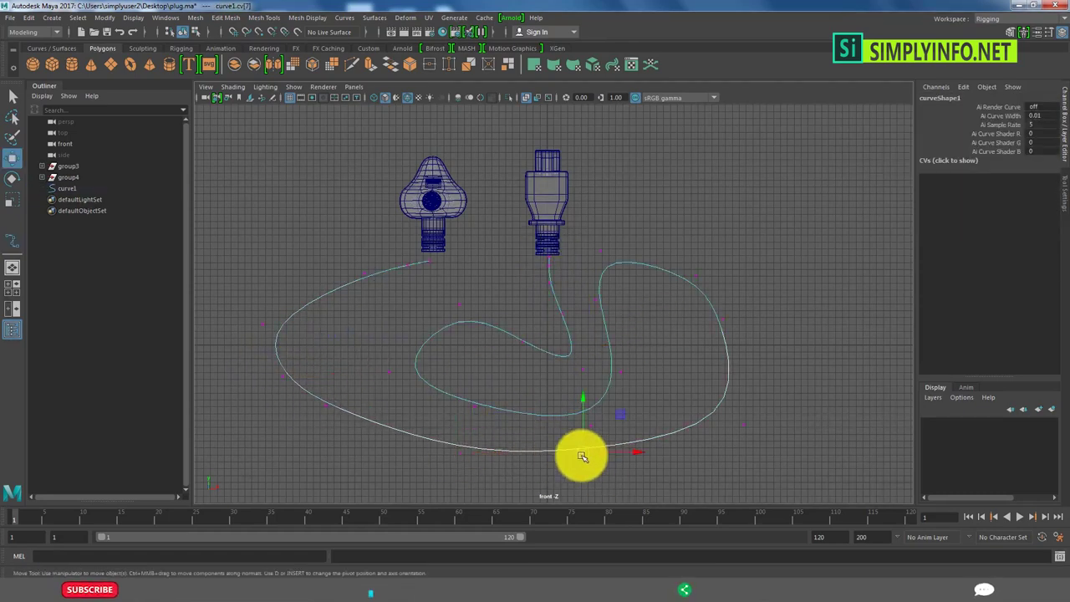
pyautogui.click(429, 455)
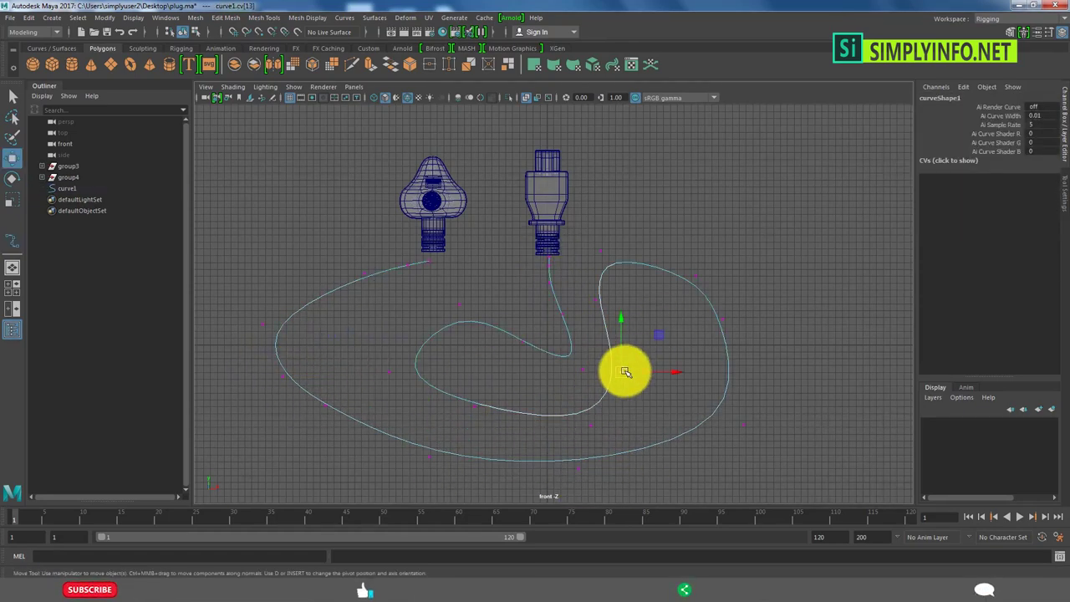
pyautogui.click(692, 262)
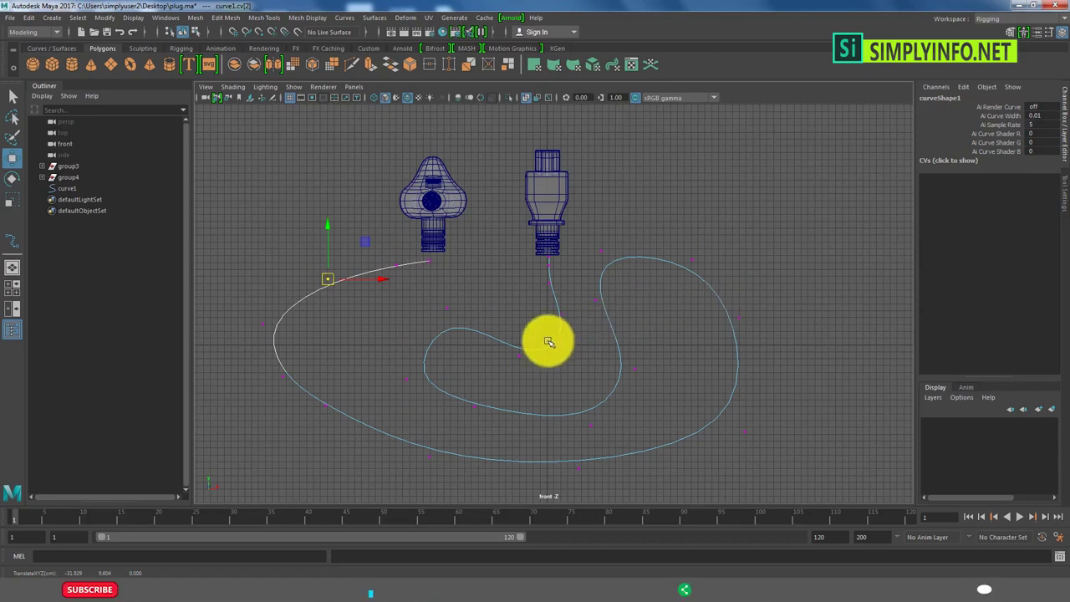
pyautogui.click(535, 372)
pyautogui.moveTo(535, 368); pyautogui.dragTo(493, 338)
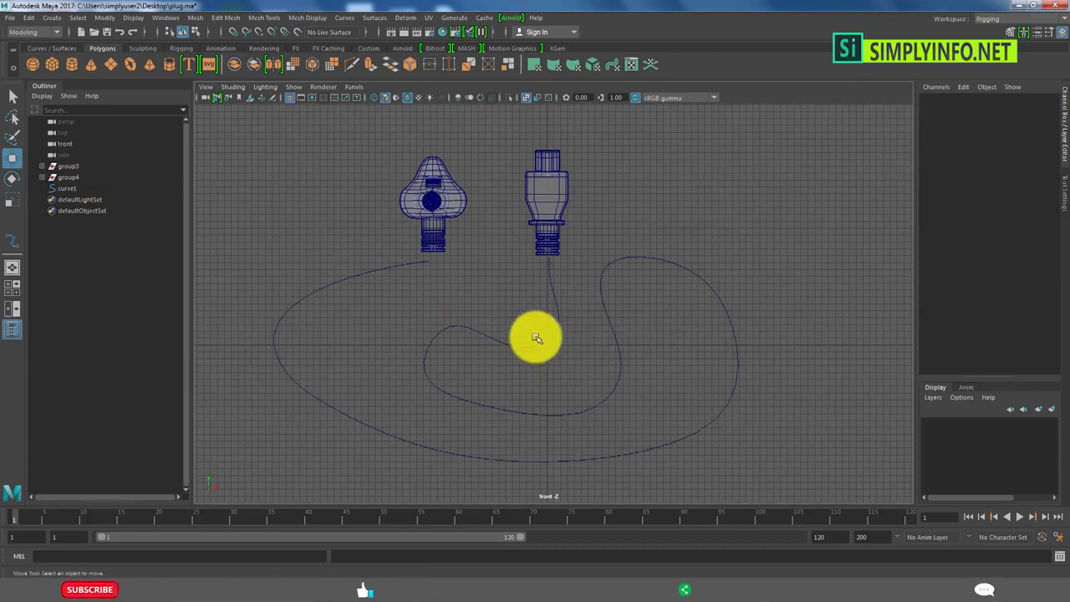
pyautogui.scroll(2, 535, 340)
pyautogui.click(379, 224)
pyautogui.press('F8')
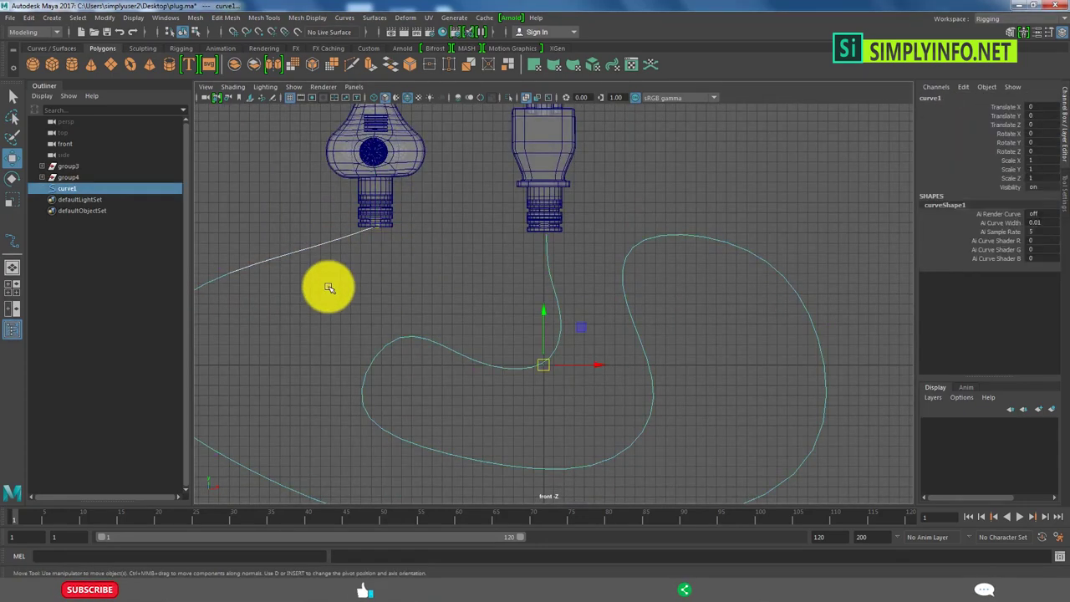
pyautogui.scroll(-3, 456, 291)
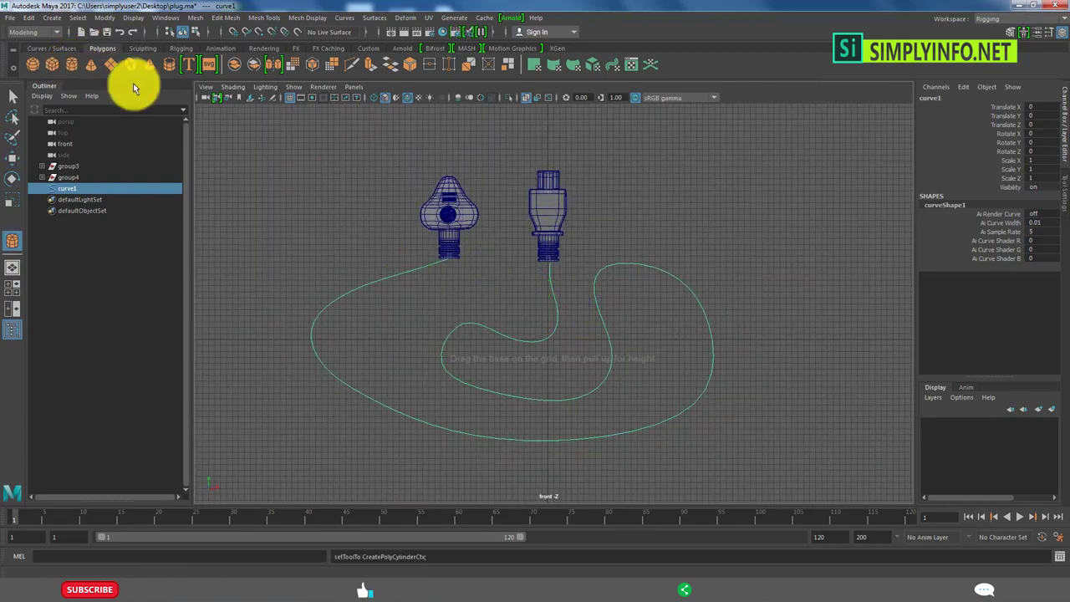
pyautogui.scroll(3, 373, 235)
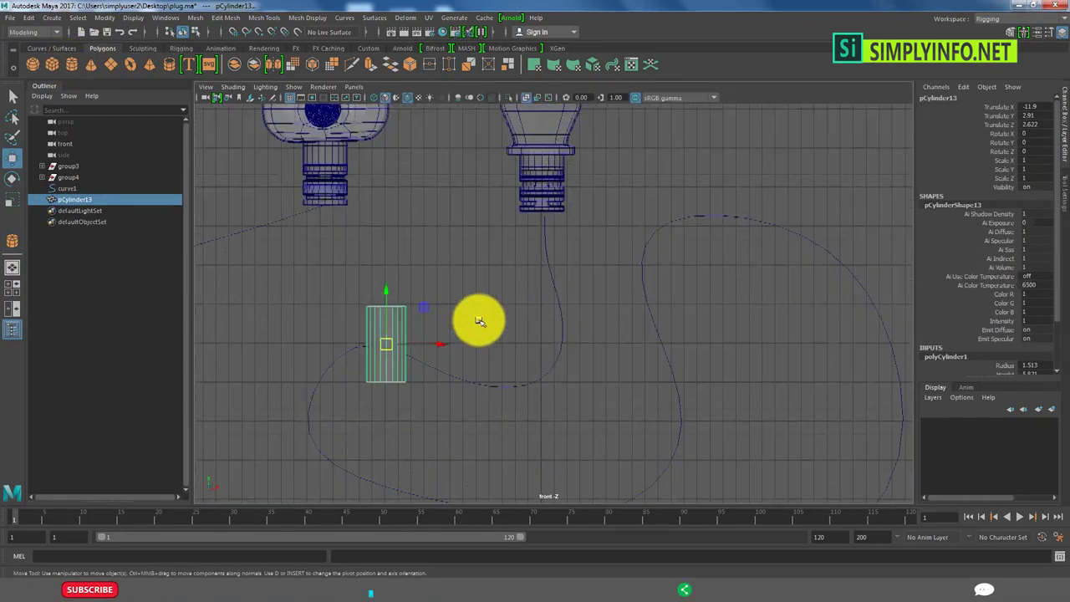
# Create a cylinder under the left plug and set its radius to 1.283.
pyautogui.keyDown('alt'); pyautogui.moveTo(479, 322); pyautogui.dragTo(453, 275, button='middle'); pyautogui.keyUp('alt')
pyautogui.moveTo(454, 275); pyautogui.dragTo(430, 215)
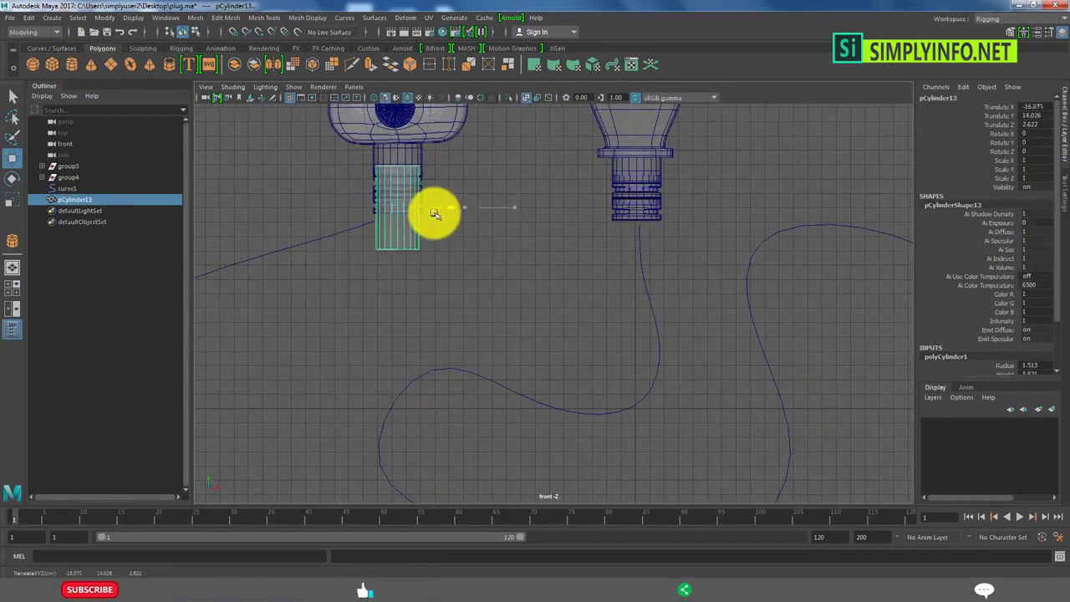
pyautogui.scroll(2, 429, 215)
pyautogui.keyDown('alt'); pyautogui.moveTo(412, 251); pyautogui.dragTo(583, 272, button='middle'); pyautogui.keyUp('alt')
pyautogui.scroll(-3, 1027, 332)
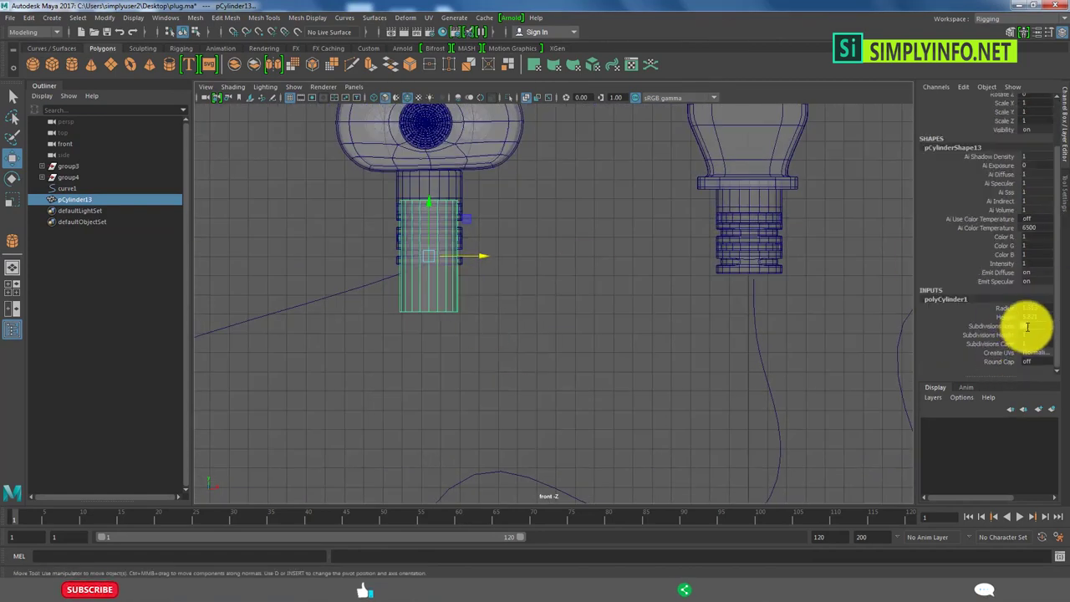
pyautogui.moveTo(646, 350)
pyautogui.mouseDown(button='middle')
pyautogui.moveTo(717, 368)
pyautogui.moveTo(506, 374)
pyautogui.mouseUp(button='middle')
# Lower the cylinder beneath the left plug, shorten it in Y, and select its bottom faces.
pyautogui.moveTo(428, 199); pyautogui.dragTo(430, 238)
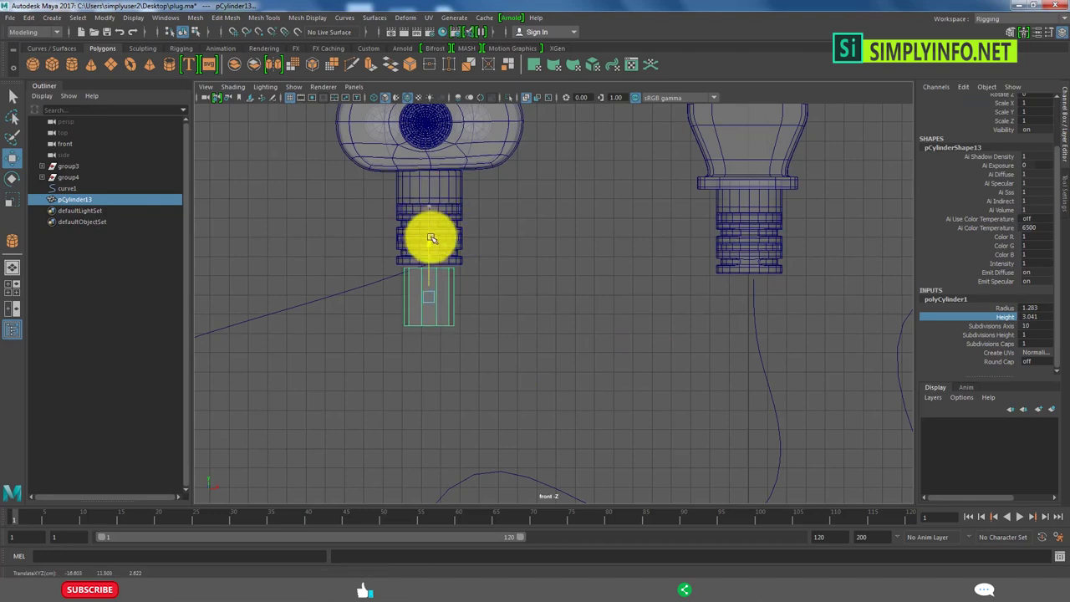
pyautogui.press('w')
pyautogui.click(447, 255)
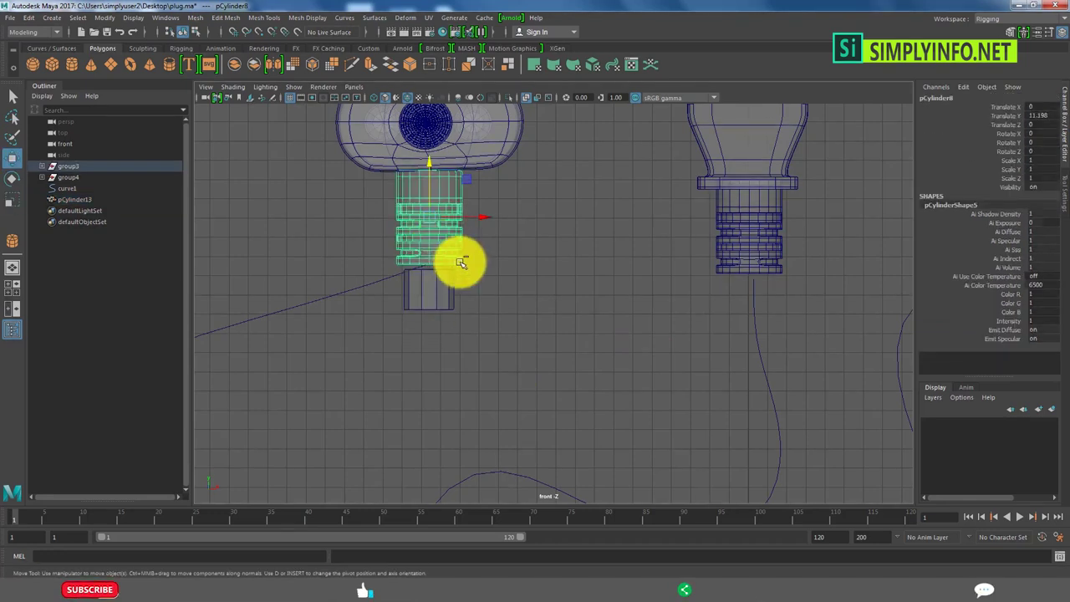
pyautogui.hotkey('ctrl', 'z')
pyautogui.press('r')
pyautogui.moveTo(434, 218); pyautogui.dragTo(432, 239)
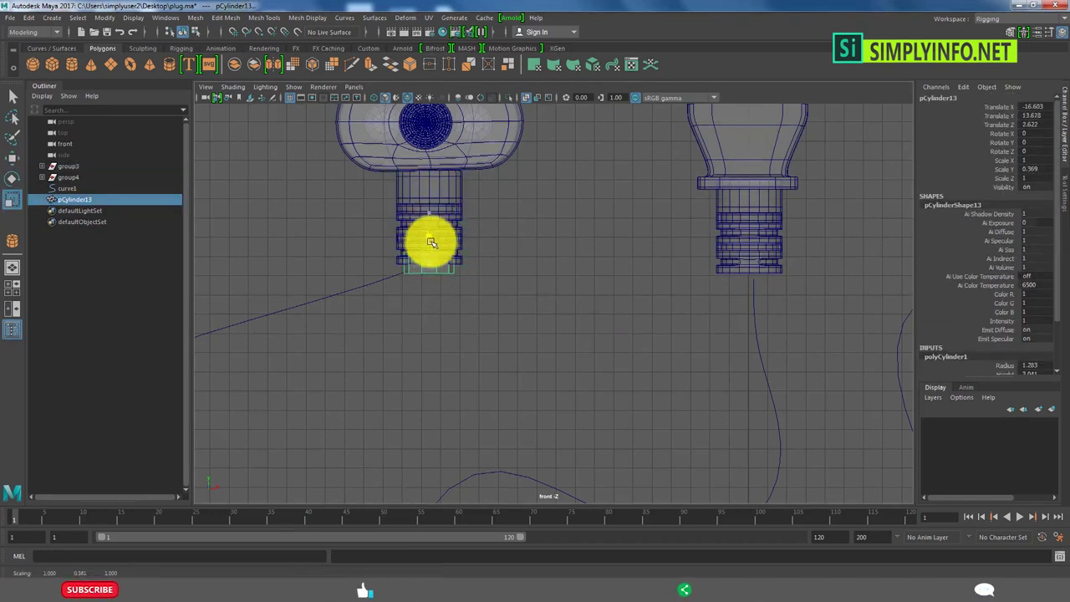
pyautogui.click(384, 279)
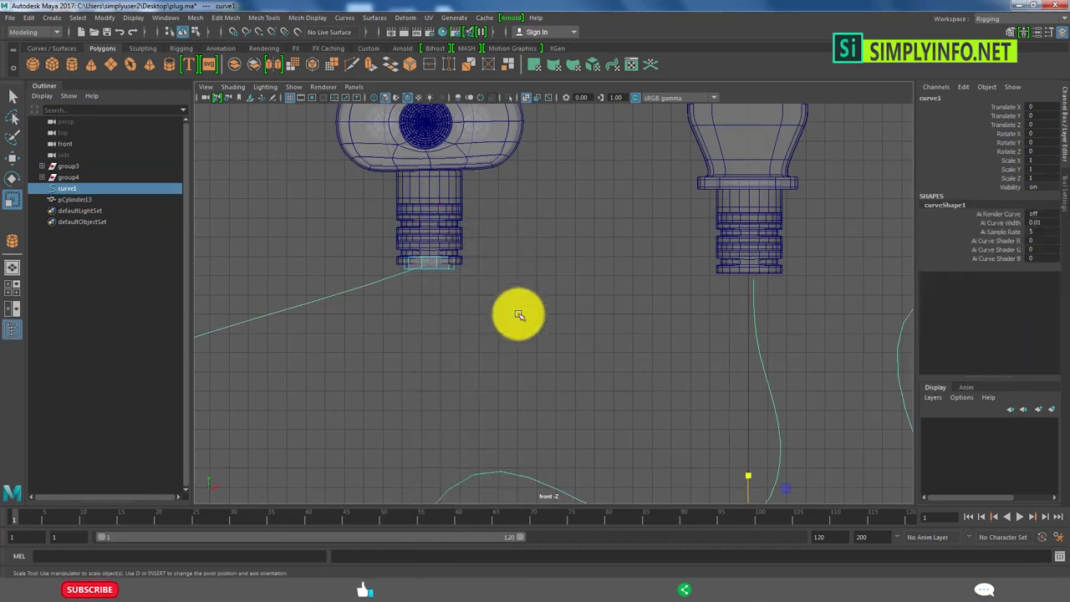
pyautogui.moveTo(502, 284); pyautogui.dragTo(369, 239)
# Extrude the cylinder's bottom faces along the cable curve, raising divisions so the tube follows it.
pyautogui.keyDown('shift'); pyautogui.click(341, 290); pyautogui.keyUp('shift')
pyautogui.keyDown('shift'); pyautogui.moveTo(410, 290); pyautogui.dragTo(411, 243, button='right'); pyautogui.keyUp('shift')
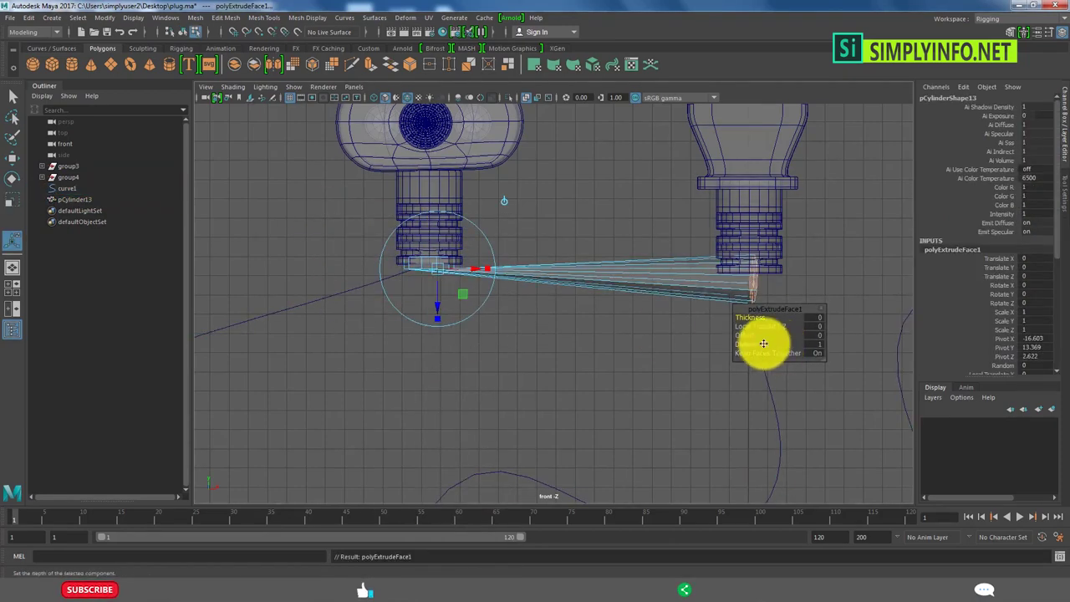
pyautogui.click(747, 344)
pyautogui.moveTo(760, 343); pyautogui.dragTo(898, 343, button='middle')
pyautogui.moveTo(824, 353); pyautogui.dragTo(754, 346, button='middle')
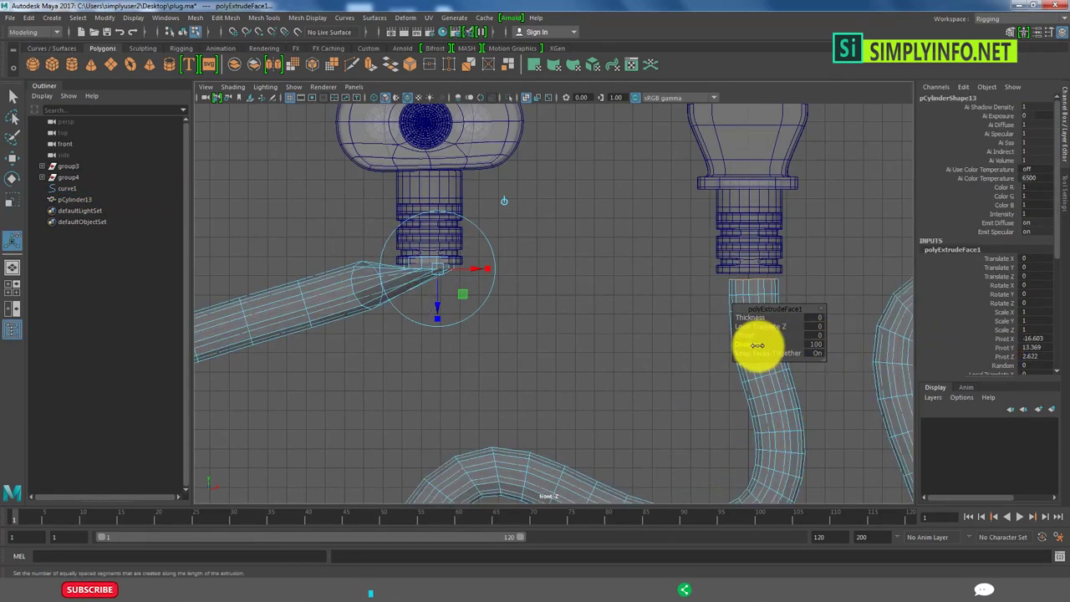
pyautogui.scroll(-5, 635, 351)
pyautogui.scroll(5, 535, 359)
pyautogui.scroll(3, 484, 339)
# Undo the cable extrusion back to the plain cylinder.
pyautogui.press('F8')
pyautogui.click(419, 317)
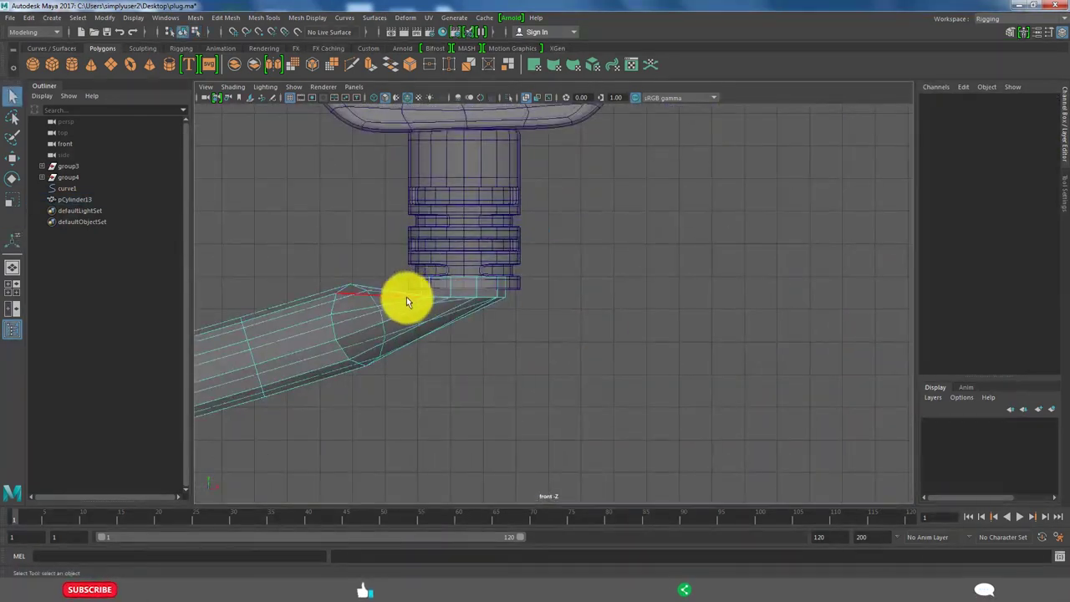
pyautogui.scroll(5, 446, 259)
pyautogui.scroll(3, 469, 247)
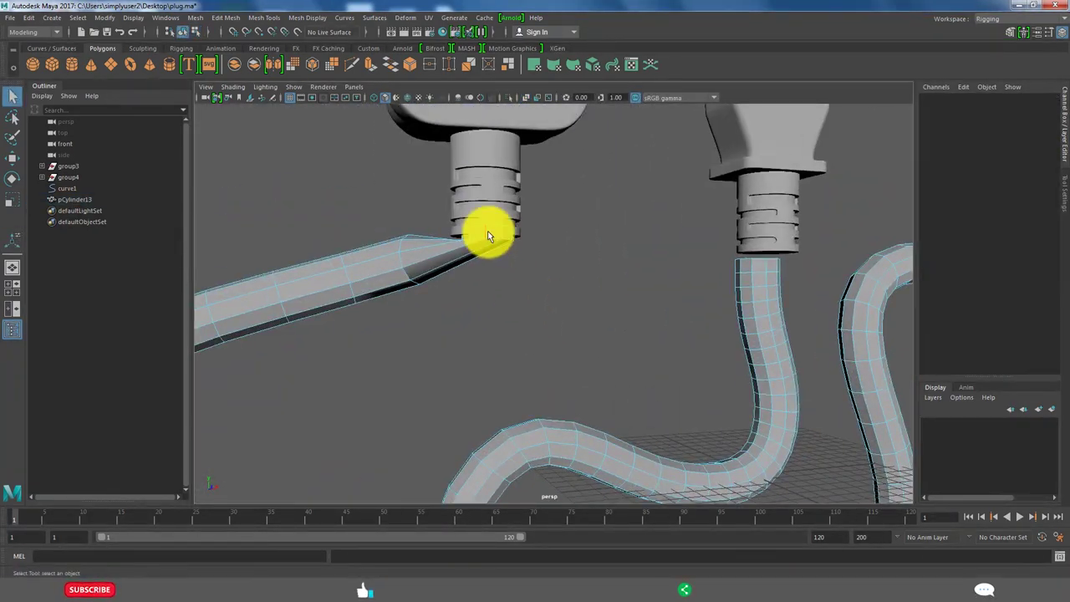
pyautogui.click(487, 231)
pyautogui.hotkey('ctrl', 'z')
pyautogui.hotkey('ctrl', 'z')
pyautogui.hotkey('ctrl', 'z')
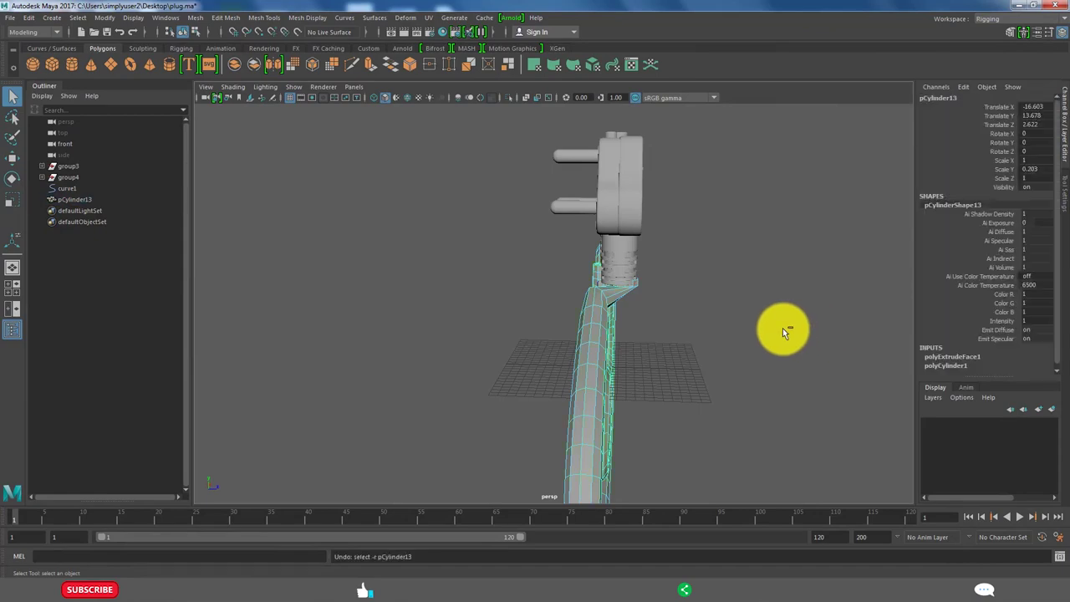
# Select the guide curve in the front view and switch to the Move tool.
pyautogui.hotkey('ctrl', 'z')
pyautogui.moveTo(691, 334)
pyautogui.keyDown('alt'); pyautogui.mouseDown()
pyautogui.moveTo(688, 241)
pyautogui.moveTo(629, 242)
pyautogui.mouseUp(); pyautogui.keyUp('alt')
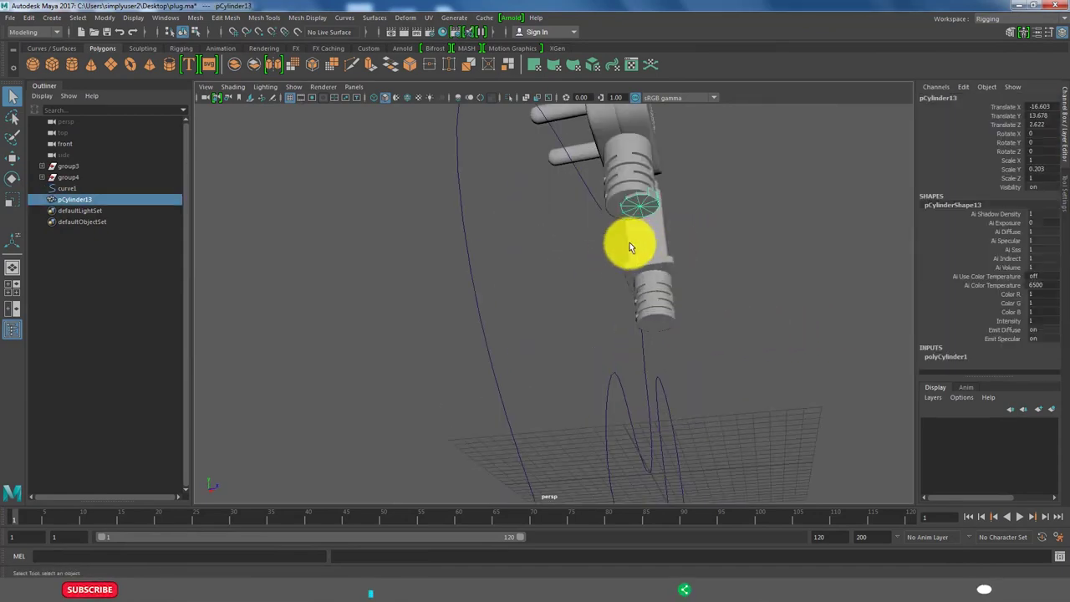
pyautogui.click(717, 243)
pyautogui.moveTo(717, 243)
pyautogui.keyDown('alt'); pyautogui.mouseDown()
pyautogui.moveTo(626, 313)
pyautogui.moveTo(661, 323)
pyautogui.moveTo(677, 370)
pyautogui.moveTo(669, 403)
pyautogui.moveTo(747, 390)
pyautogui.moveTo(708, 382)
pyautogui.moveTo(709, 358)
pyautogui.moveTo(659, 323)
pyautogui.moveTo(728, 317)
pyautogui.mouseUp(); pyautogui.keyUp('alt')
pyautogui.click(626, 313)
pyautogui.scroll(5, 708, 382)
pyautogui.press('w')
pyautogui.scroll(-5, 544, 323)
pyautogui.hotkey('ctrl', 'z')
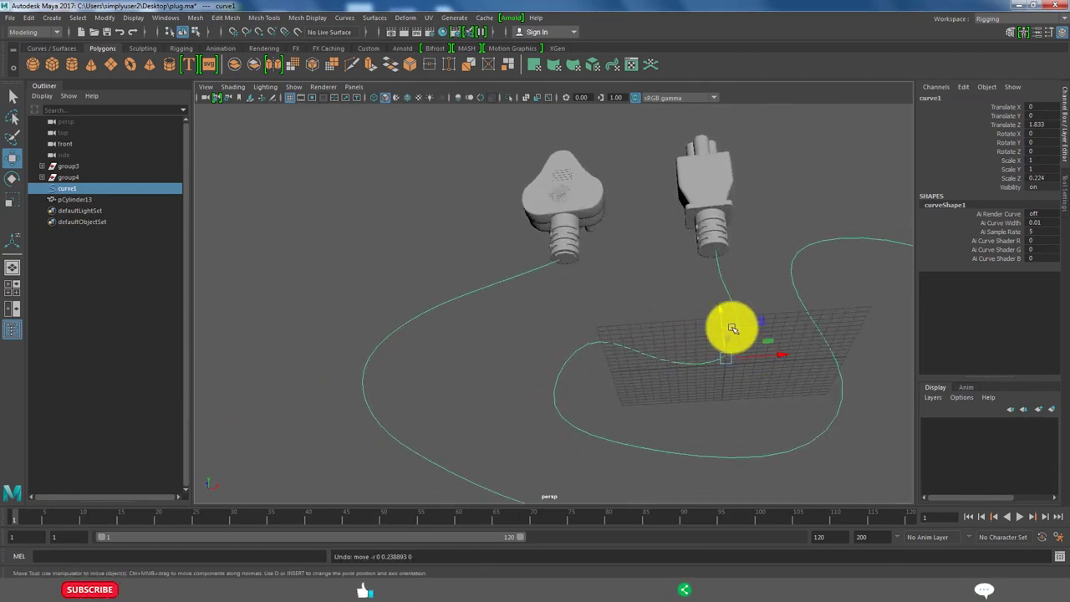
# Select the whole right plug group at the cable's end, then clear the selection.
pyautogui.click(712, 243)
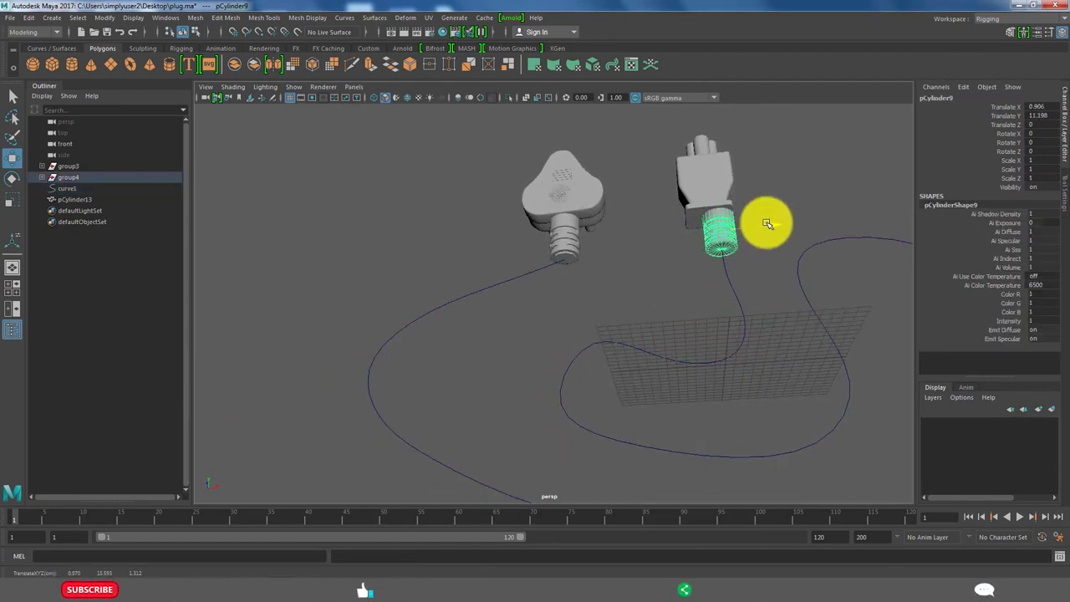
pyautogui.press('Up')
pyautogui.click(776, 272)
pyautogui.scroll(-3, 762, 352)
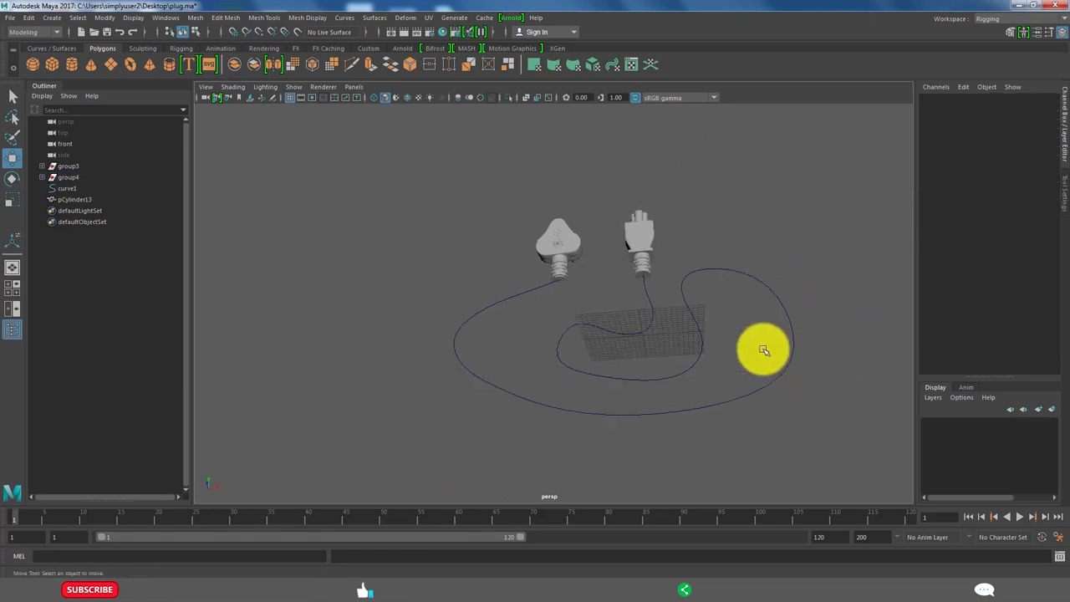
pyautogui.moveTo(761, 351)
pyautogui.keyDown('alt'); pyautogui.mouseDown()
pyautogui.moveTo(839, 320)
pyautogui.moveTo(610, 329)
pyautogui.moveTo(662, 372)
pyautogui.moveTo(777, 363)
pyautogui.moveTo(786, 373)
pyautogui.moveTo(561, 426)
pyautogui.moveTo(624, 432)
pyautogui.moveTo(627, 477)
pyautogui.moveTo(612, 456)
pyautogui.moveTo(628, 466)
pyautogui.mouseUp(); pyautogui.keyUp('alt')
# Apply Edit Edge Flow to the edges at the cable tube's end.
pyautogui.click(661, 372)
pyautogui.press('Up')
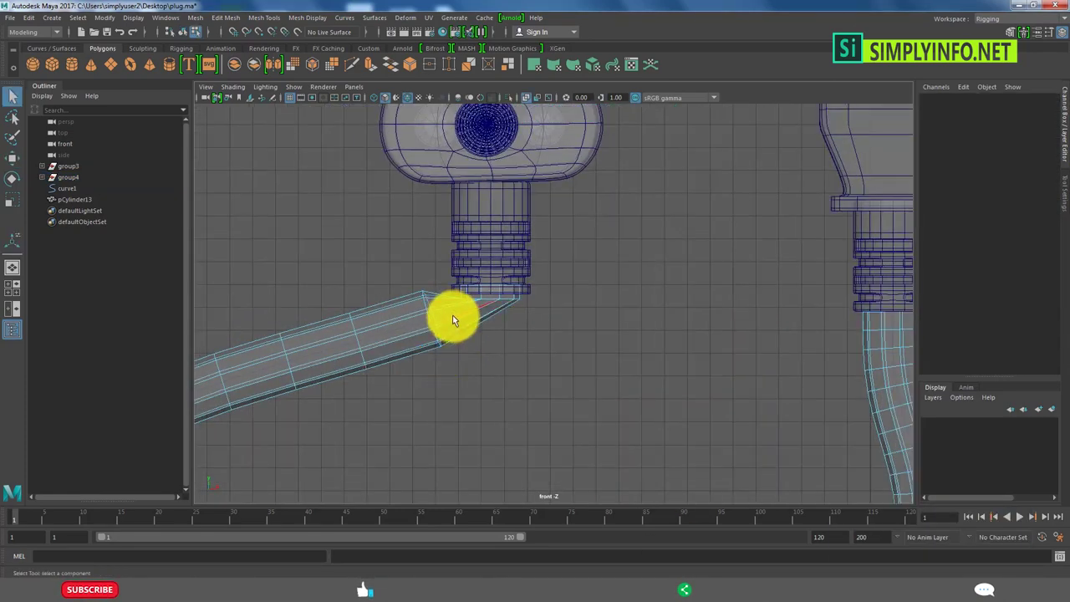
pyautogui.keyDown('shift'); pyautogui.moveTo(501, 299); pyautogui.dragTo(481, 414, button='right'); pyautogui.keyUp('shift')
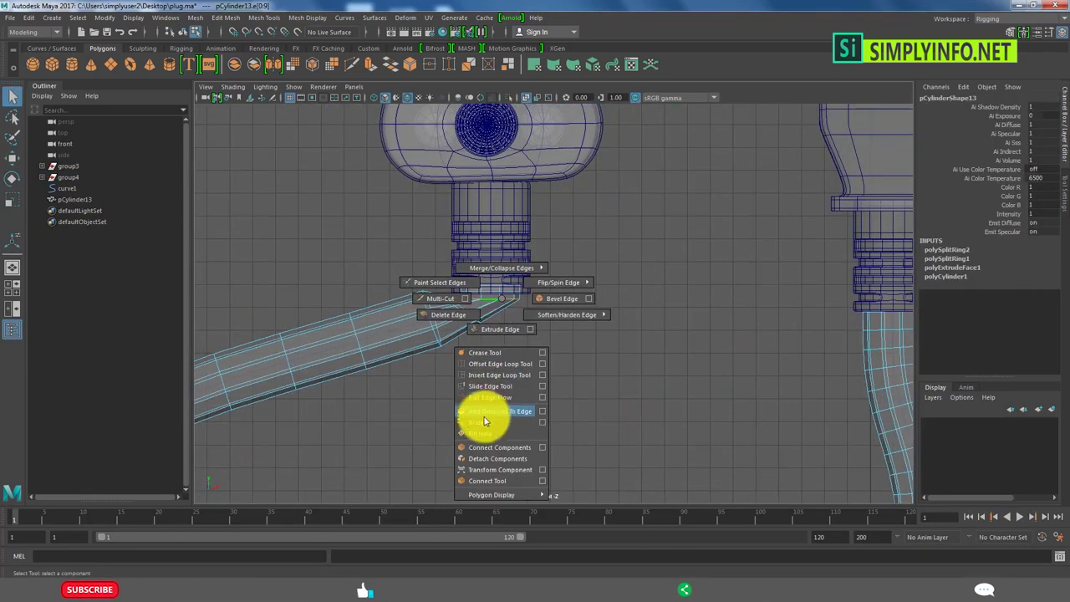
pyautogui.hotkey('ctrl', 'z')
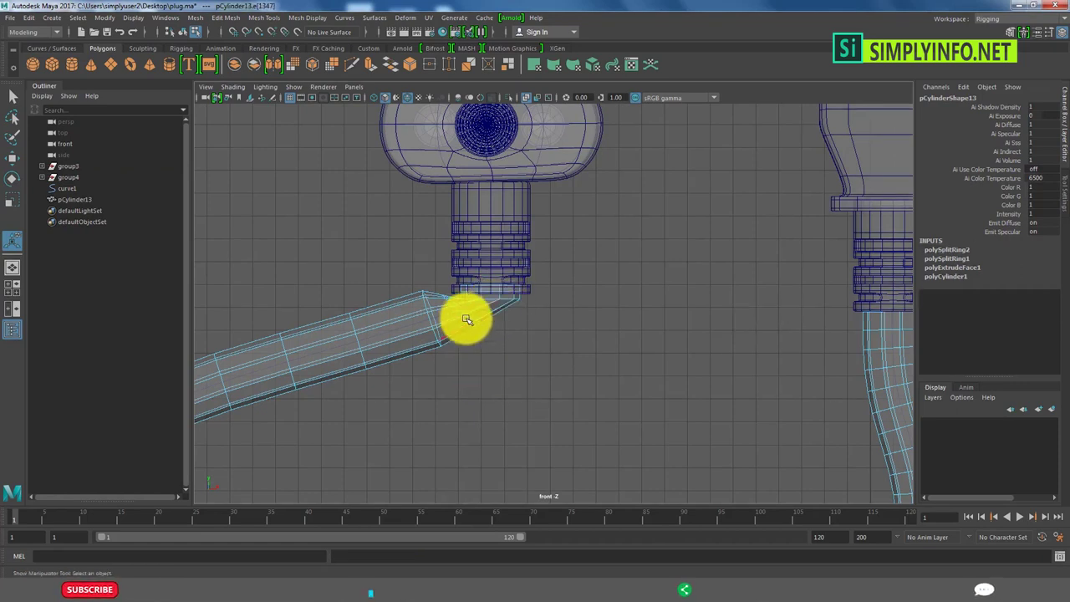
pyautogui.keyDown('shift'); pyautogui.moveTo(460, 311); pyautogui.dragTo(444, 408, button='right'); pyautogui.keyUp('shift')
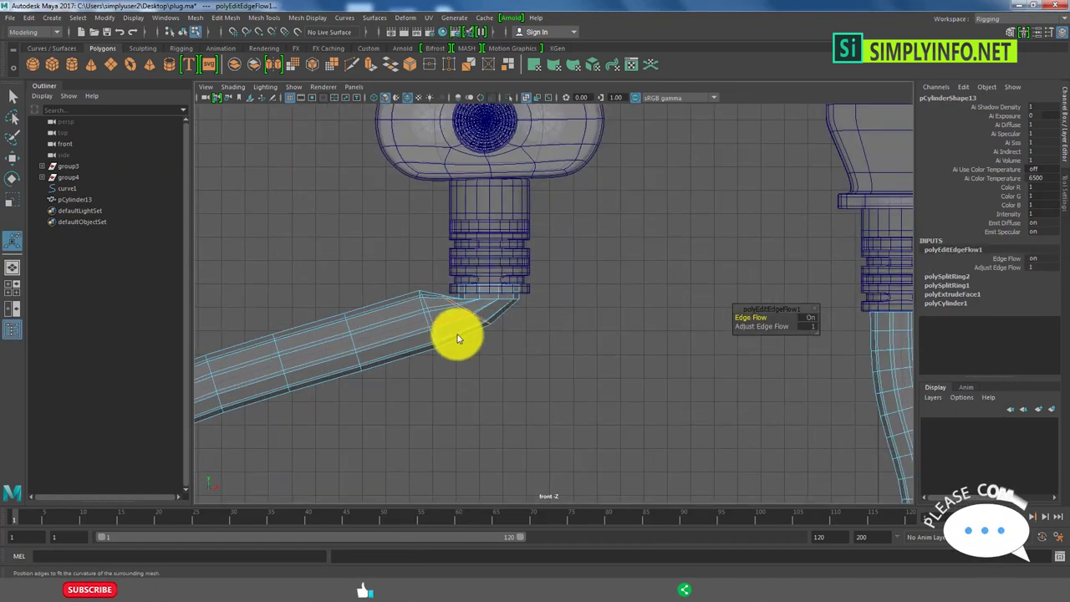
# Try extruding the cable's end edge loop toward the plug socket, then undo it.
pyautogui.press('q')
pyautogui.doubleClick(437, 305)
pyautogui.hotkey('ctrl', 'e')
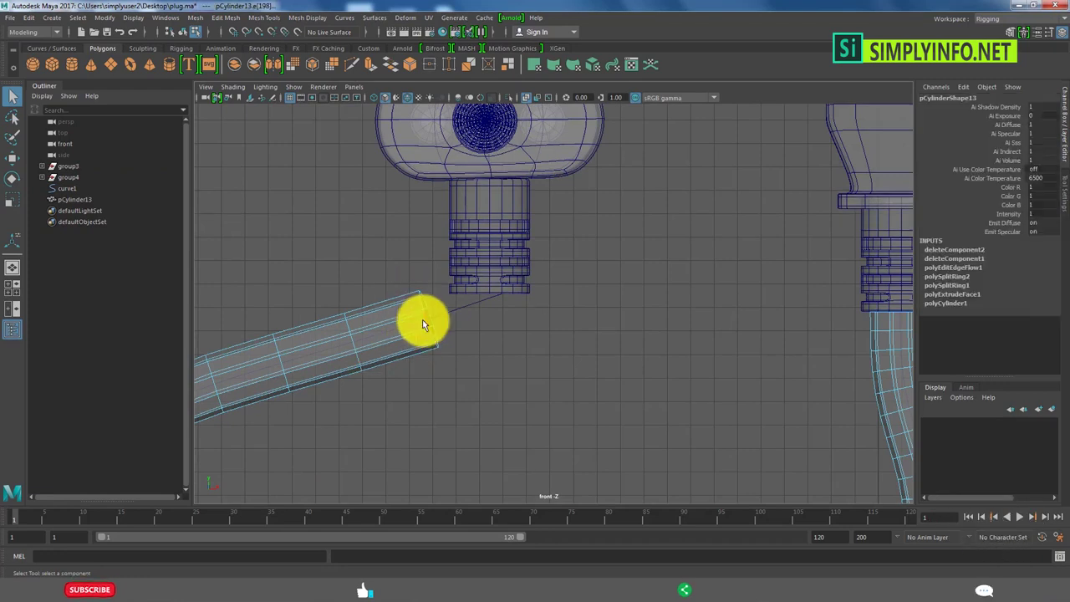
pyautogui.moveTo(452, 344); pyautogui.dragTo(474, 326)
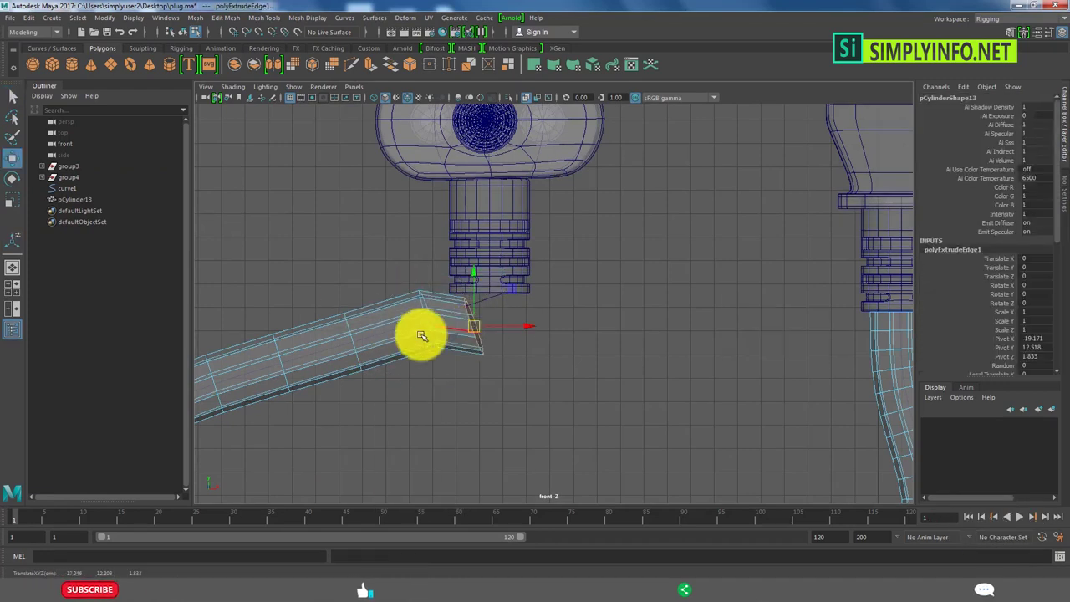
pyautogui.hotkey('ctrl', 'z')
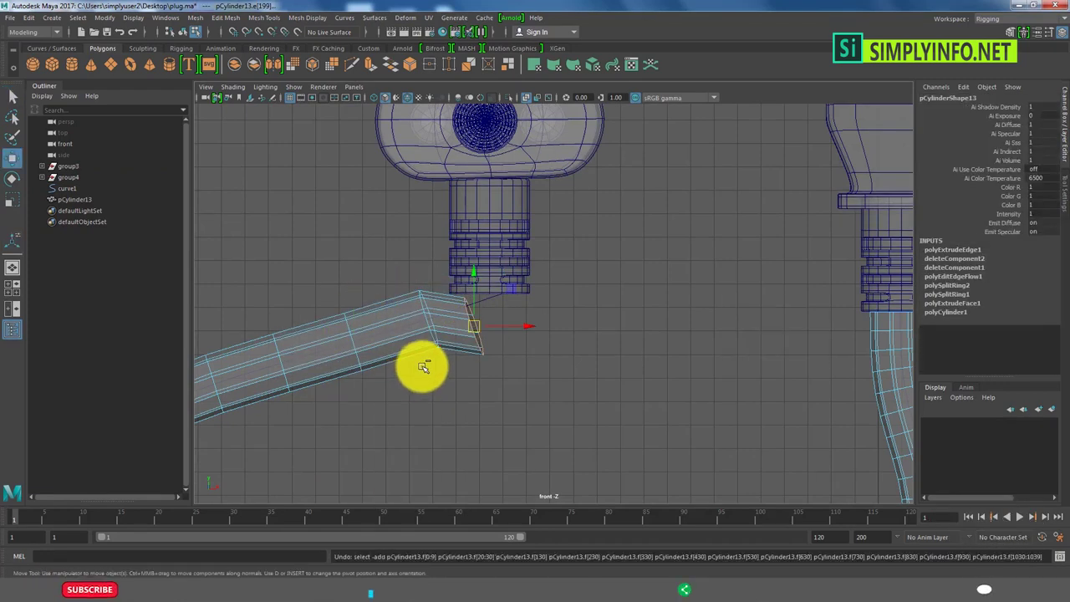
pyautogui.hotkey('ctrl', 'z')
pyautogui.hotkey('ctrl', 'z')
pyautogui.hotkey('ctrl', 'z')
# Reselect the cable tube and pick a point on its guide curve.
pyautogui.click(399, 331)
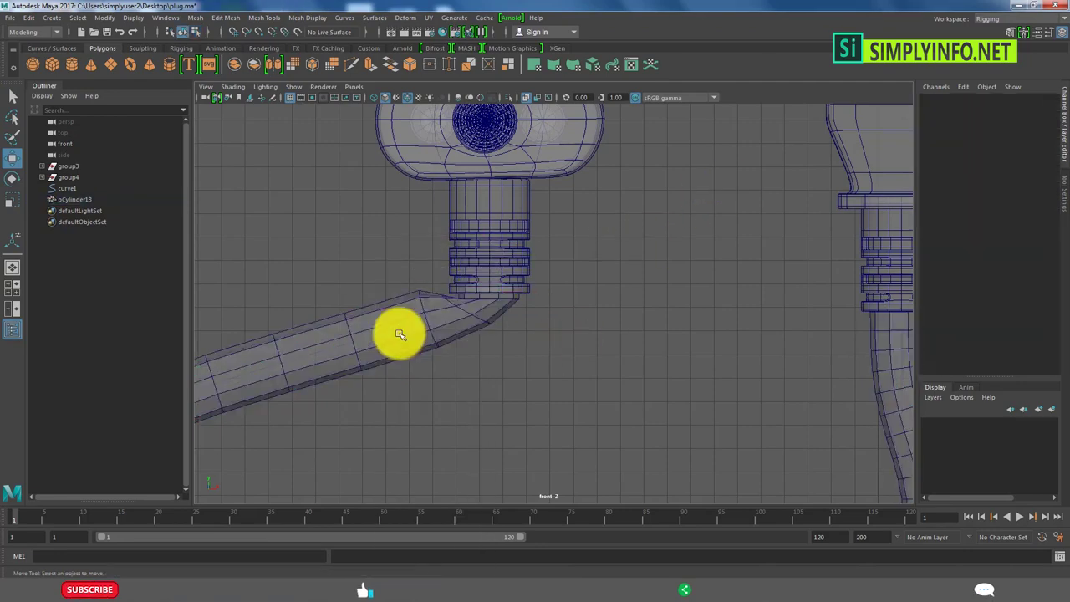
pyautogui.click(424, 334)
pyautogui.click(377, 294)
pyautogui.click(419, 357)
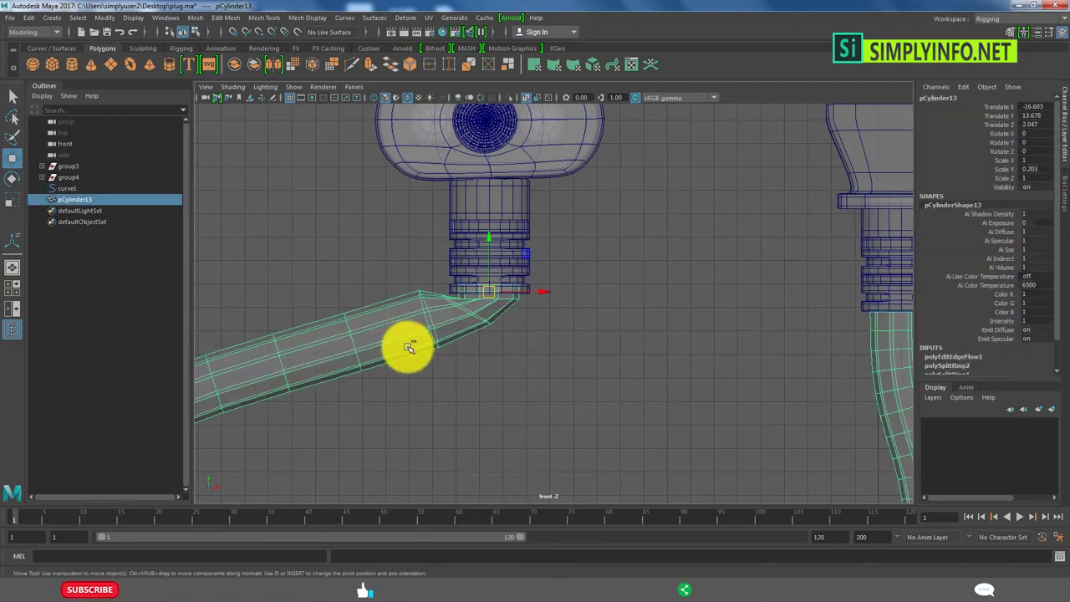
pyautogui.click(379, 338)
# Pull a guide-curve point down to bend the cable near the left plug.
pyautogui.moveTo(379, 341); pyautogui.dragTo(368, 413)
pyautogui.scroll(-3, 368, 413)
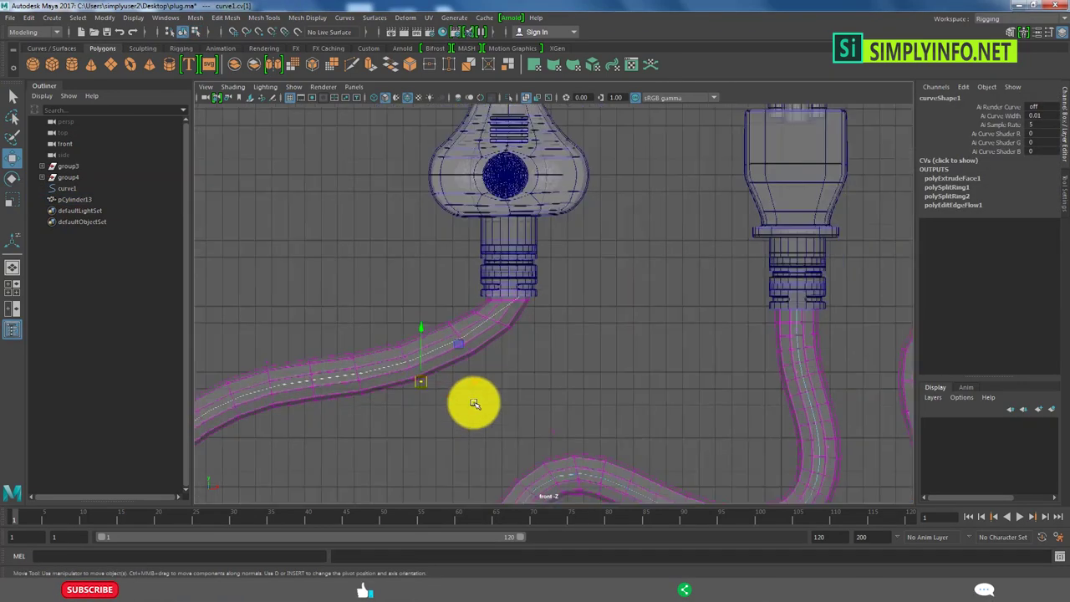
pyautogui.keyDown('alt'); pyautogui.moveTo(477, 406); pyautogui.dragTo(442, 407); pyautogui.keyUp('alt')
pyautogui.scroll(2, 441, 406)
pyautogui.hotkey('ctrl', 'z')
pyautogui.moveTo(378, 396); pyautogui.dragTo(382, 435)
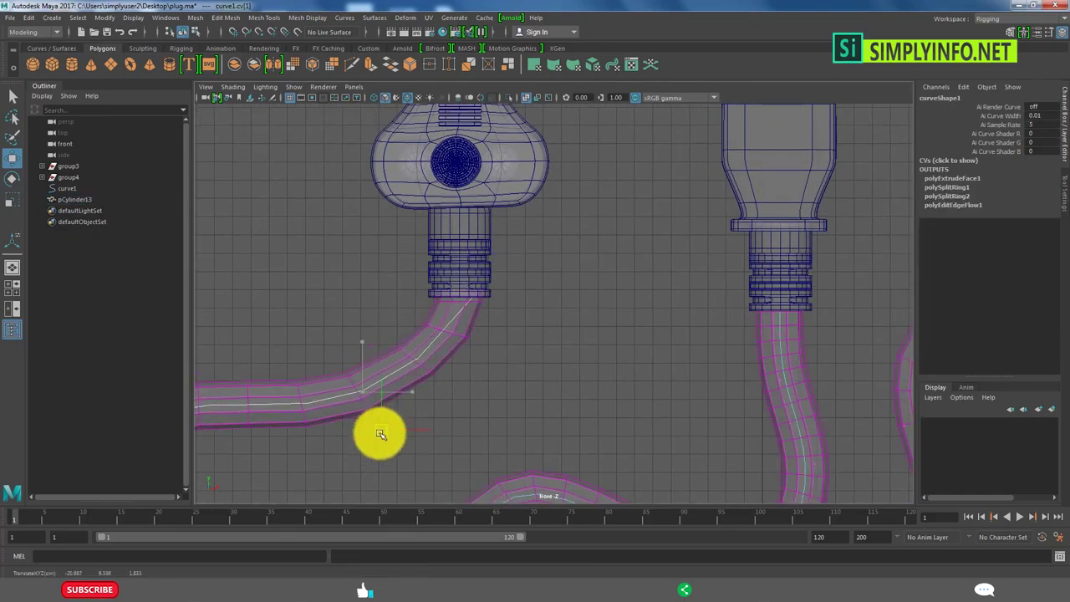
pyautogui.scroll(-1, 502, 418)
pyautogui.scroll(-2, 501, 418)
pyautogui.scroll(1, 461, 327)
pyautogui.scroll(-2, 527, 402)
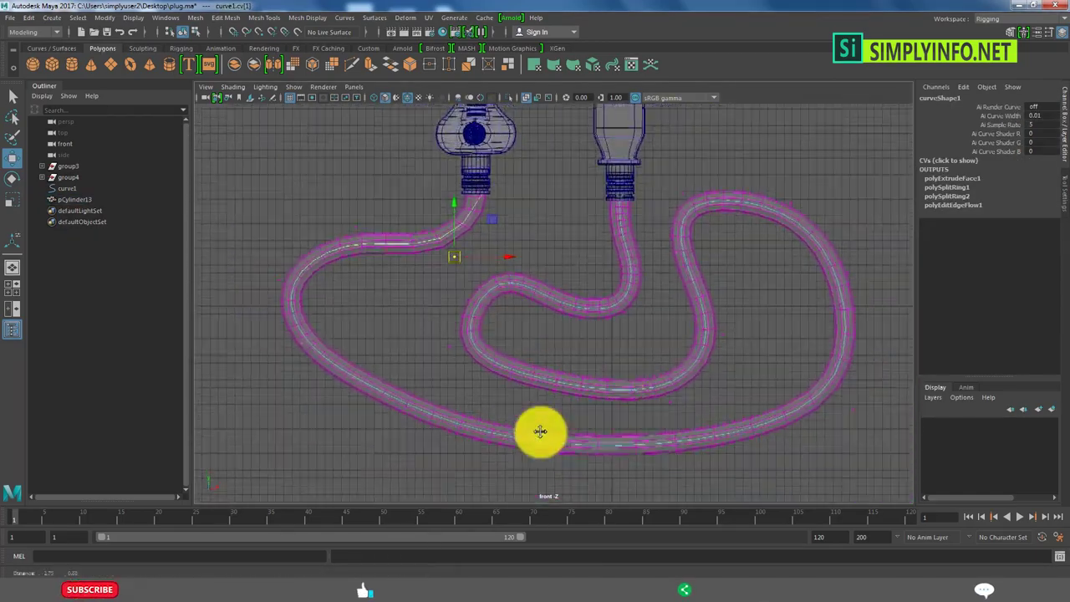
# Switch the guide curve to Control Vertex editing.
pyautogui.moveTo(510, 309); pyautogui.dragTo(609, 279, button='right')
pyautogui.scroll(2, 585, 306)
pyautogui.scroll(2, 556, 253)
pyautogui.hotkey('ctrl', 'z')
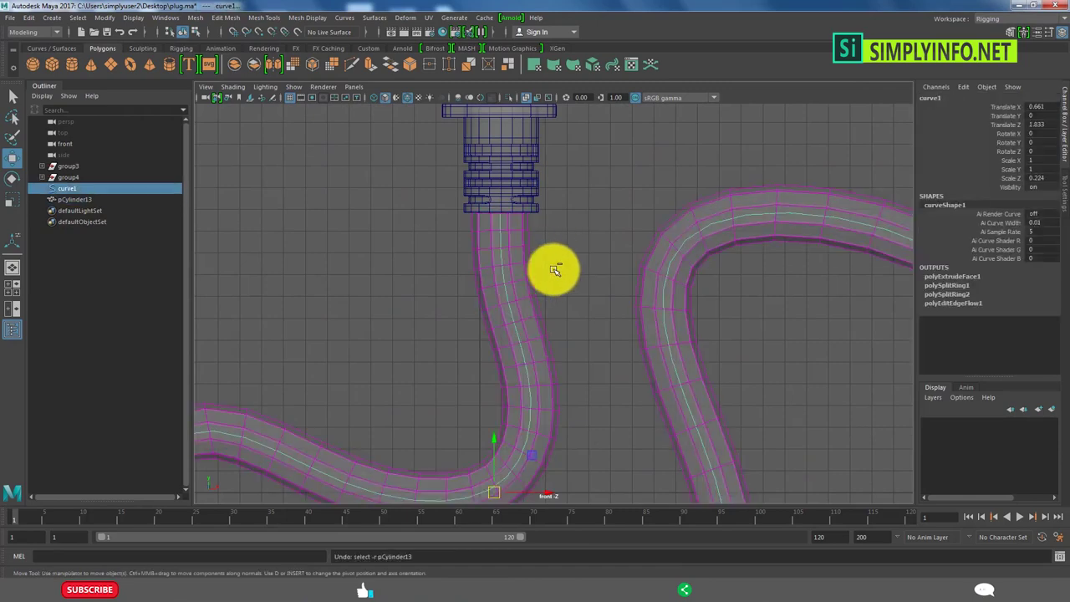
pyautogui.hotkey('shift', 'z')
pyautogui.hotkey('ctrl', 'z')
pyautogui.moveTo(501, 238); pyautogui.dragTo(224, 231, button='right')
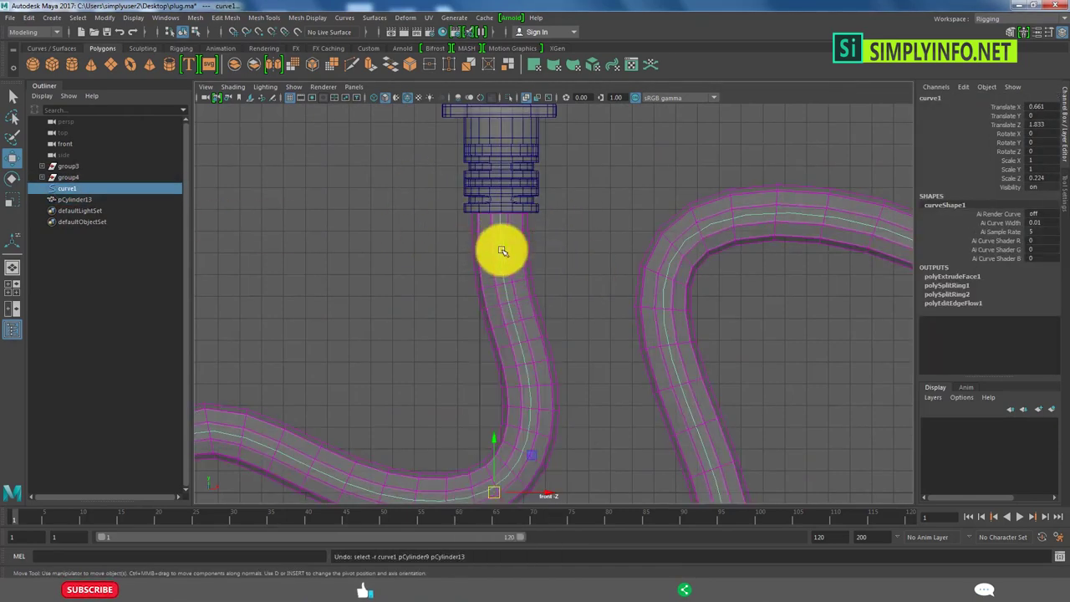
pyautogui.moveTo(576, 289); pyautogui.dragTo(437, 286, button='right')
pyautogui.scroll(2, 469, 276)
# Box-select the curve points near the right plug and adjust the cable's entry there.
pyautogui.moveTo(454, 248)
pyautogui.mouseDown()
pyautogui.moveTo(510, 284)
pyautogui.moveTo(498, 222)
pyautogui.mouseUp()
pyautogui.scroll(-3, 635, 309)
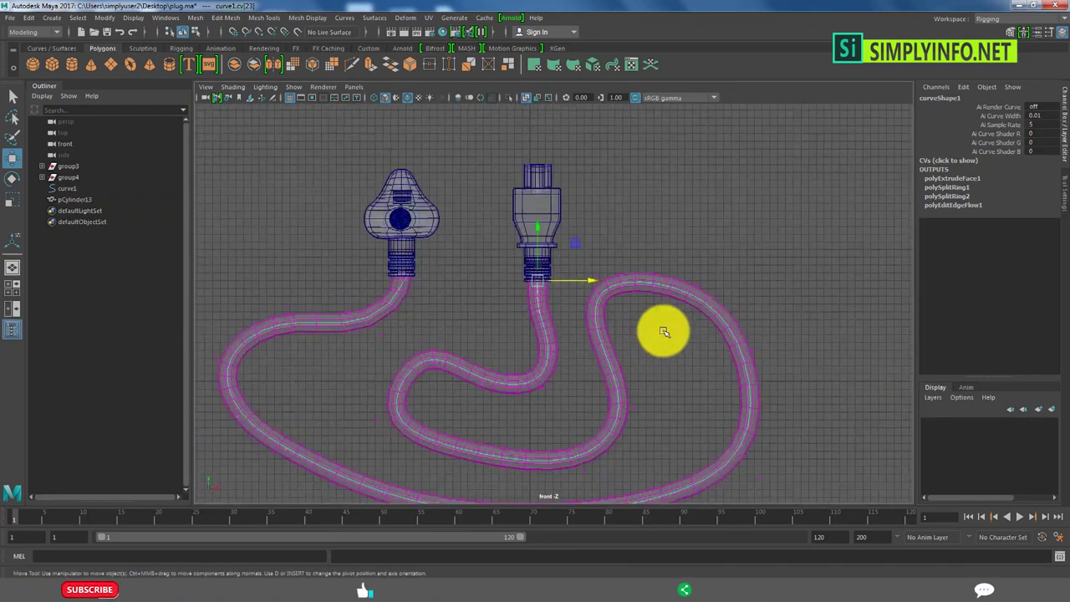
pyautogui.scroll(-2, 586, 384)
pyautogui.click(580, 418)
pyautogui.click(574, 383)
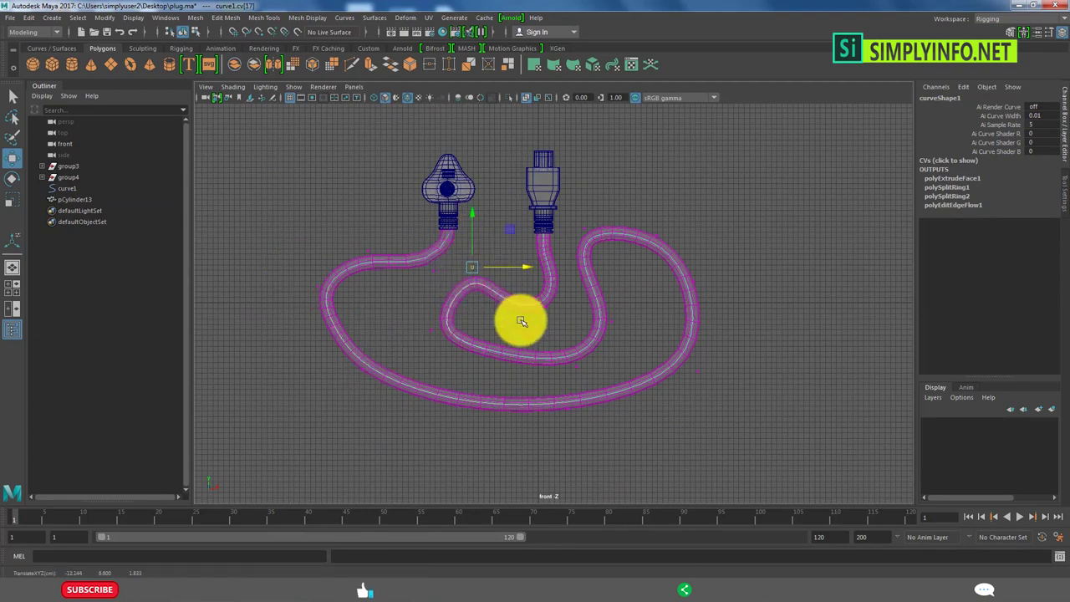
pyautogui.click(669, 222)
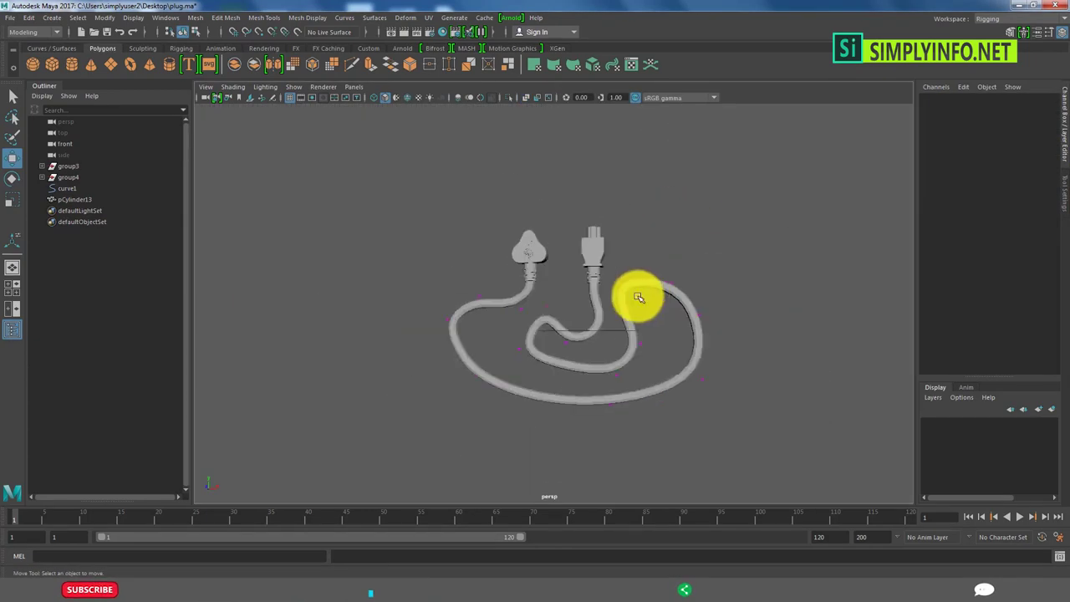
# Select the cable and tumble to a tilted view of the whole cord.
pyautogui.click(621, 292)
pyautogui.keyDown('alt'); pyautogui.moveTo(621, 291); pyautogui.dragTo(604, 305); pyautogui.keyUp('alt')
pyautogui.scroll(5, 585, 250)
pyautogui.scroll(3, 543, 284)
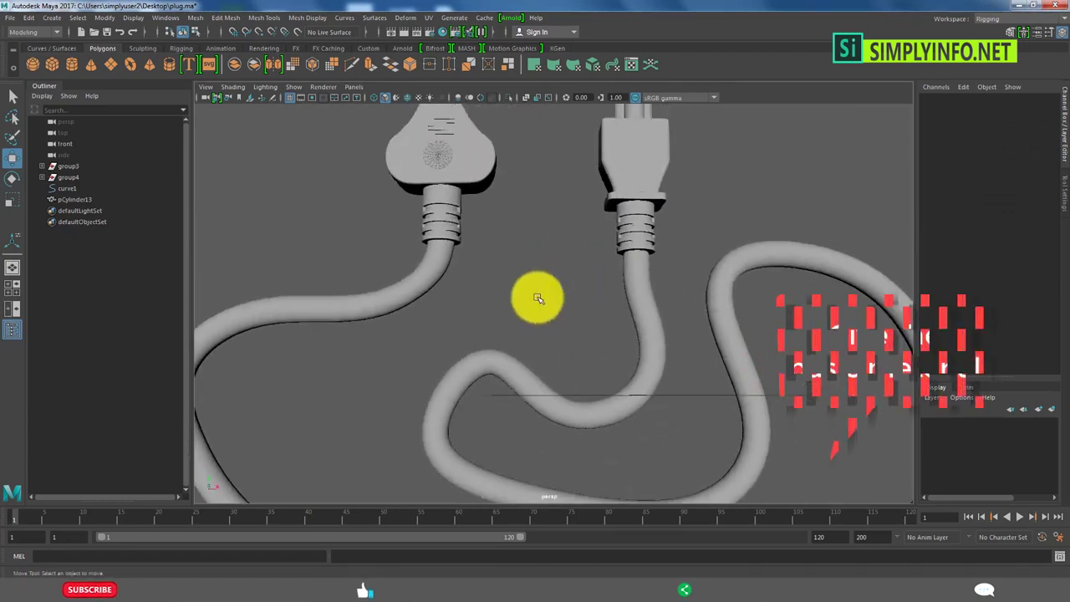
pyautogui.click(443, 189)
pyautogui.click(537, 326)
pyautogui.keyDown('alt'); pyautogui.moveTo(537, 326); pyautogui.dragTo(593, 296); pyautogui.keyUp('alt')
# Inspect the finished blue-and-black model, then bring up the powercabe2 reference image for comparison.
pyautogui.scroll(-5, 594, 297)
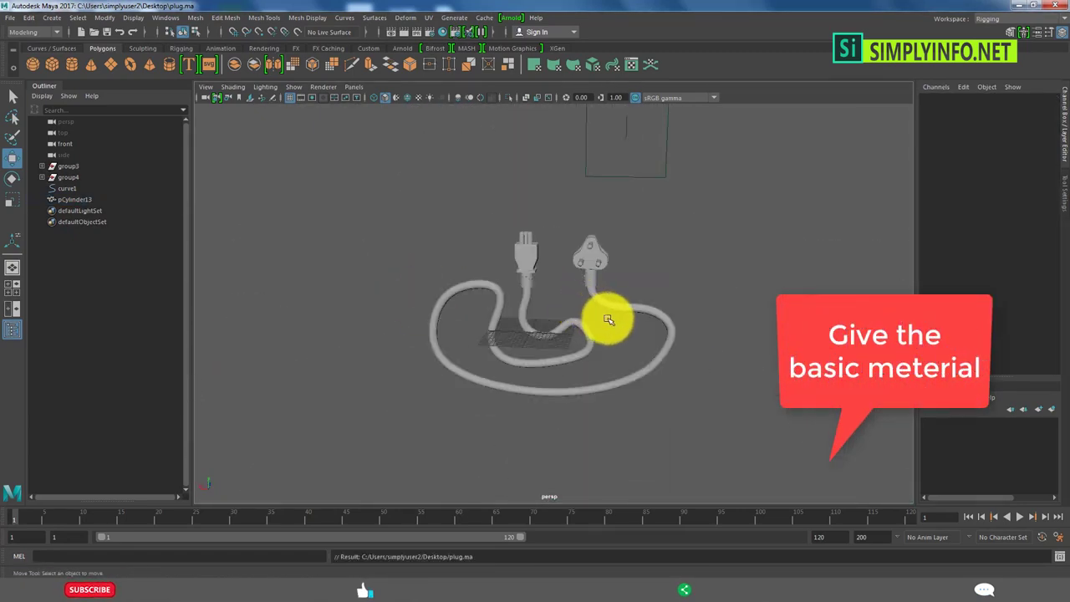
pyautogui.scroll(-3, 607, 320)
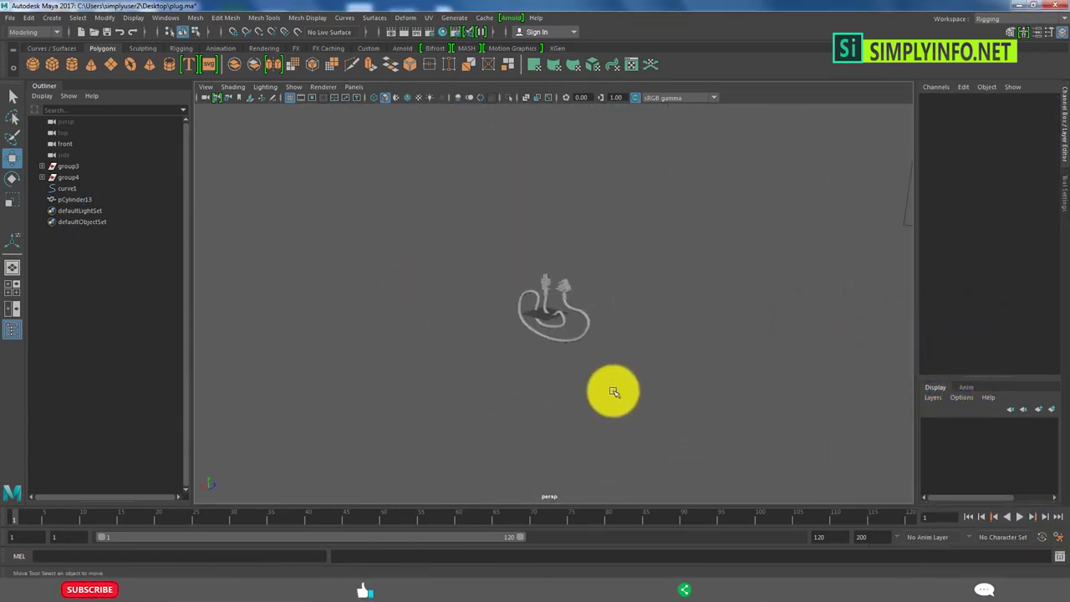
pyautogui.moveTo(528, 326)
pyautogui.keyDown('alt'); pyautogui.mouseDown()
pyautogui.moveTo(418, 304)
pyautogui.moveTo(243, 306)
pyautogui.moveTo(306, 334)
pyautogui.moveTo(497, 339)
pyautogui.moveTo(376, 573)
pyautogui.mouseUp(); pyautogui.keyUp('alt')
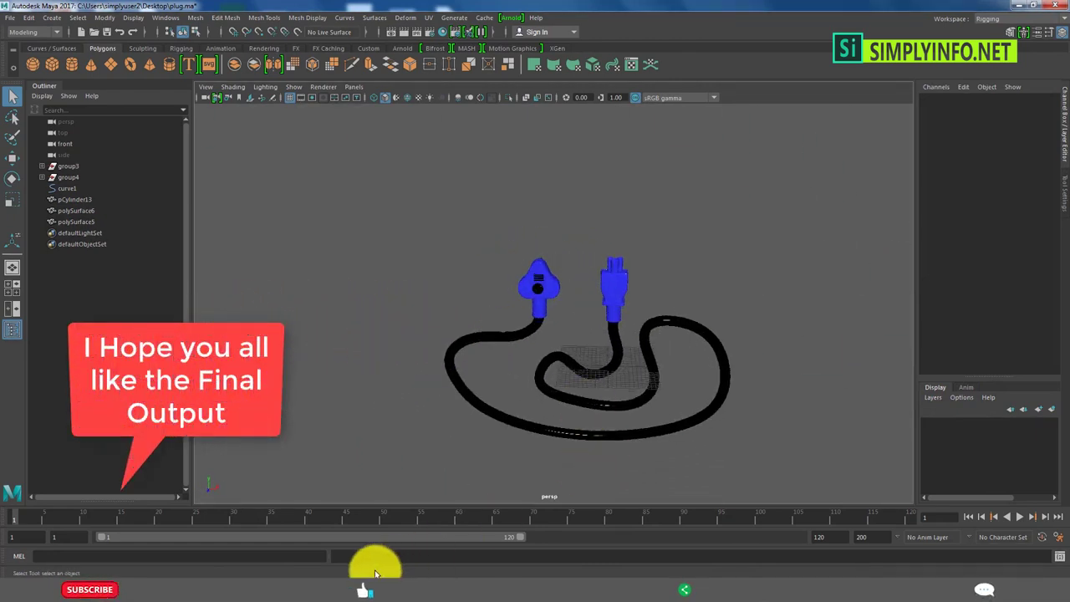
pyautogui.click(911, 573)
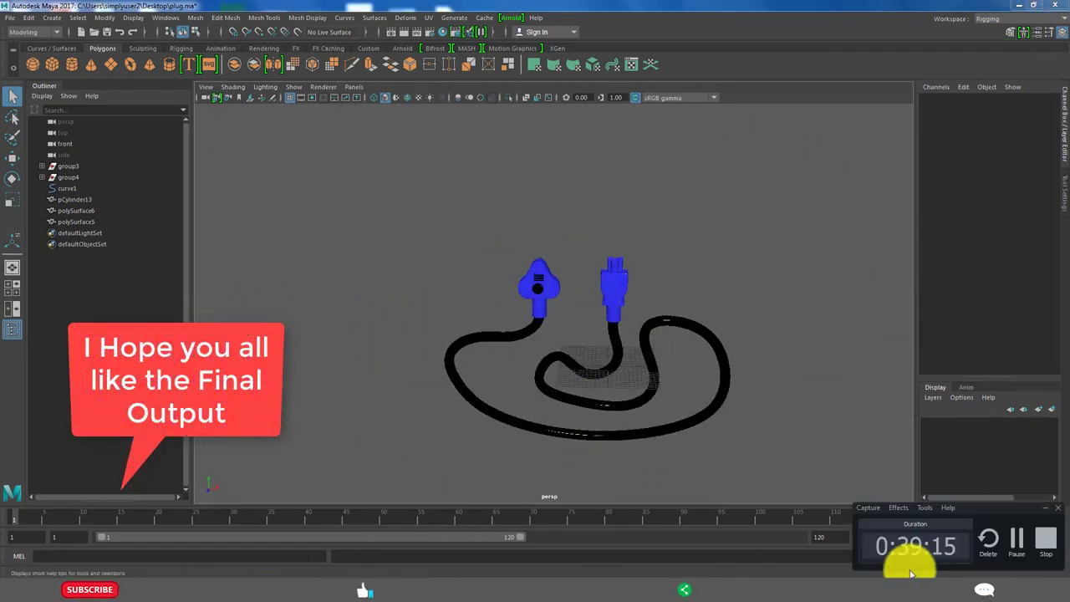